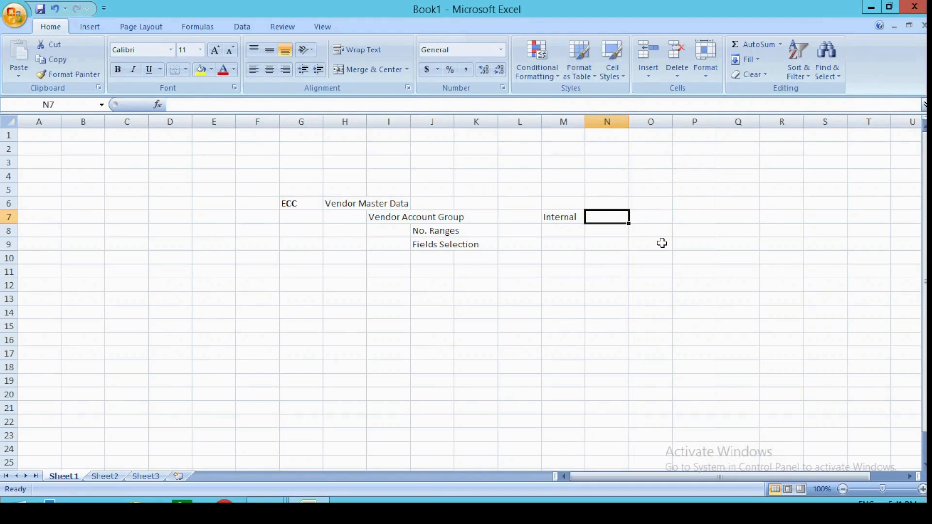
# - Enter "Externl" in cell M8, directly below Internal
pyautogui.press('Return')
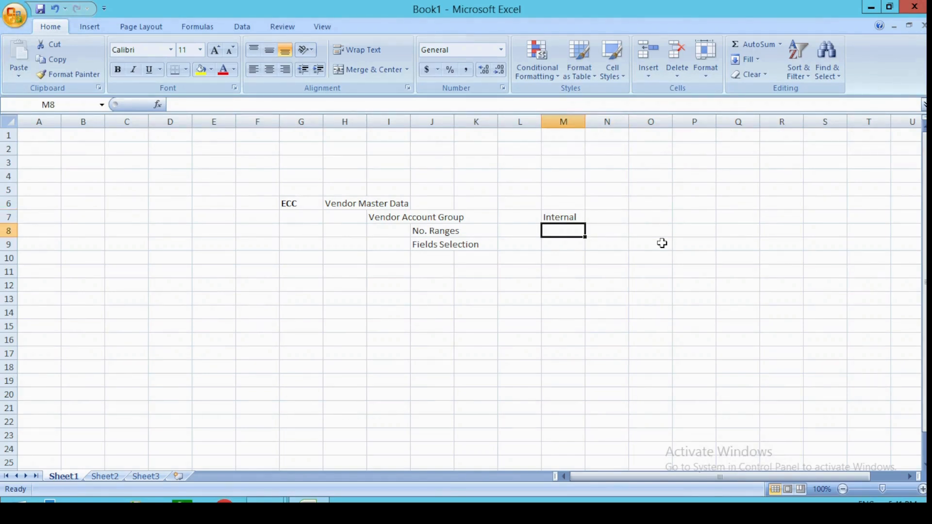
pyautogui.write('Externl')
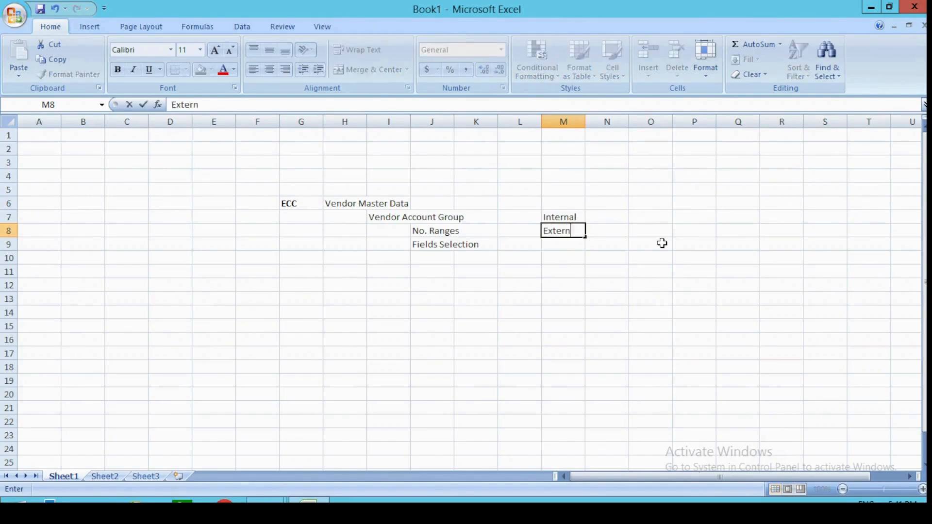
pyautogui.press('Tab')
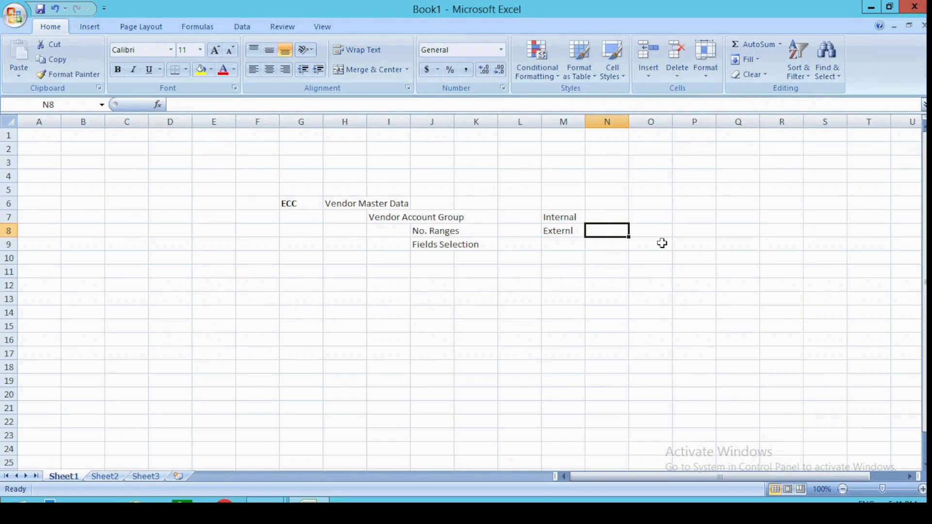
# - Add "Regular" in cell M9 with "PIR" beside it in N9
pyautogui.press('Left')
pyautogui.press('Down')
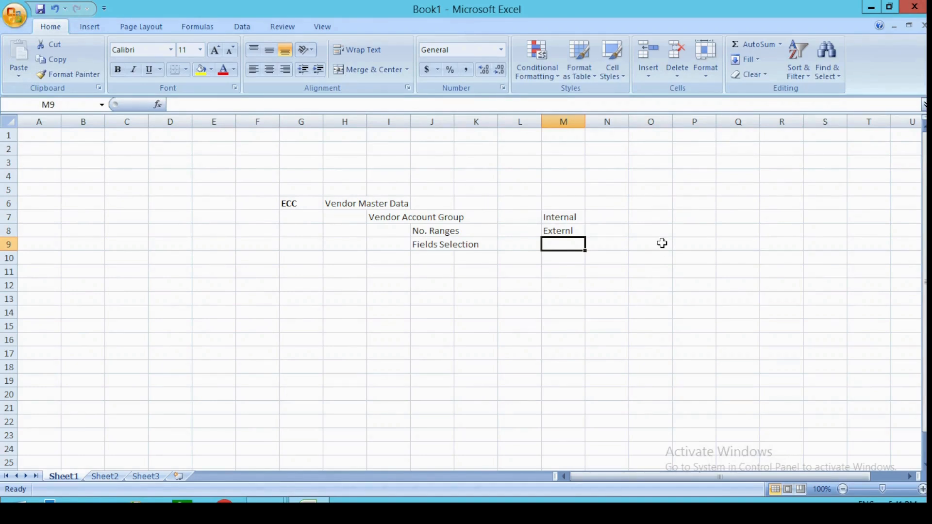
pyautogui.write('Regular')
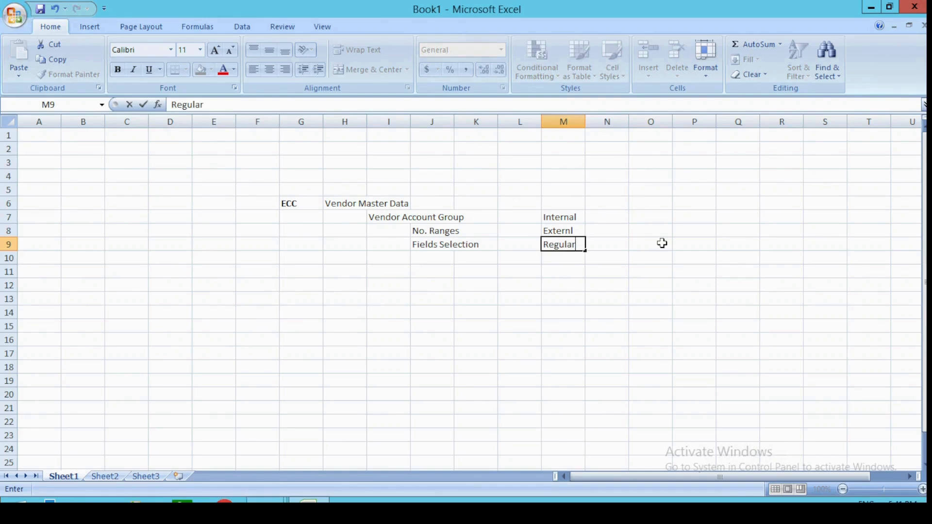
pyautogui.press('Tab')
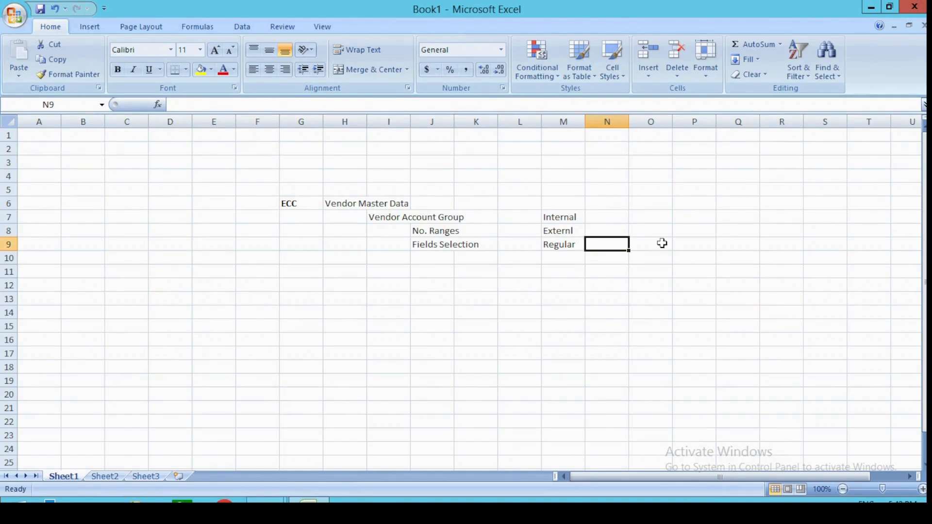
pyautogui.write('Pl')
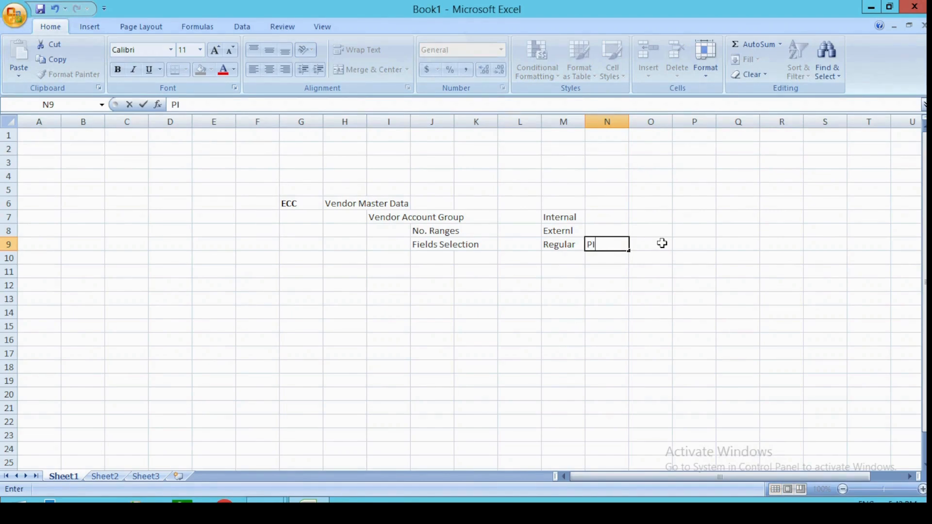
pyautogui.write('R')
pyautogui.press('Return')
# - Add "Fixed" in cell M10 with "Source List" beside it in N10
pyautogui.press('Left')
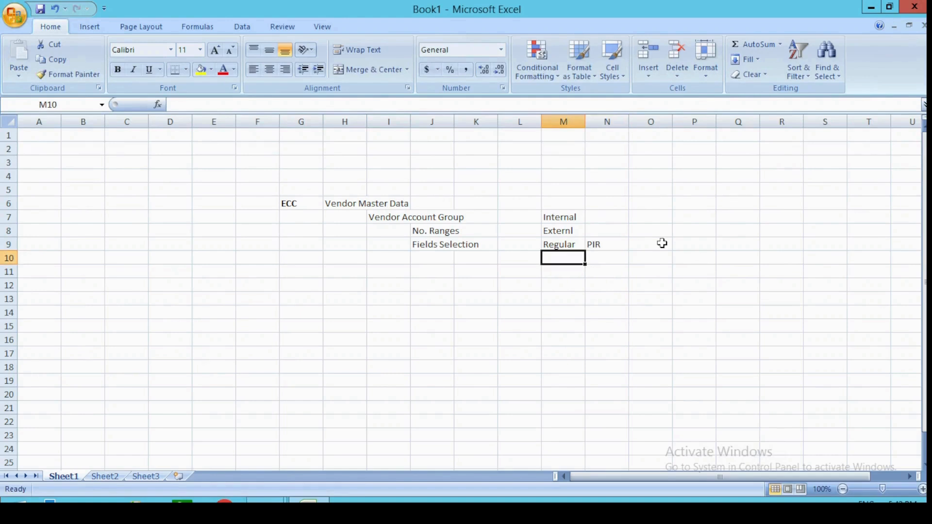
pyautogui.write('Fixed')
pyautogui.press('Tab')
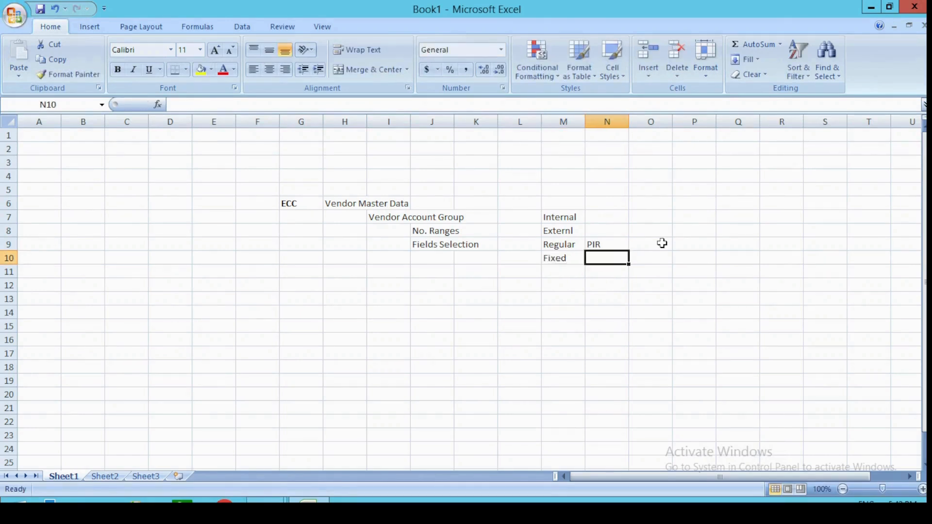
pyautogui.press('Left')
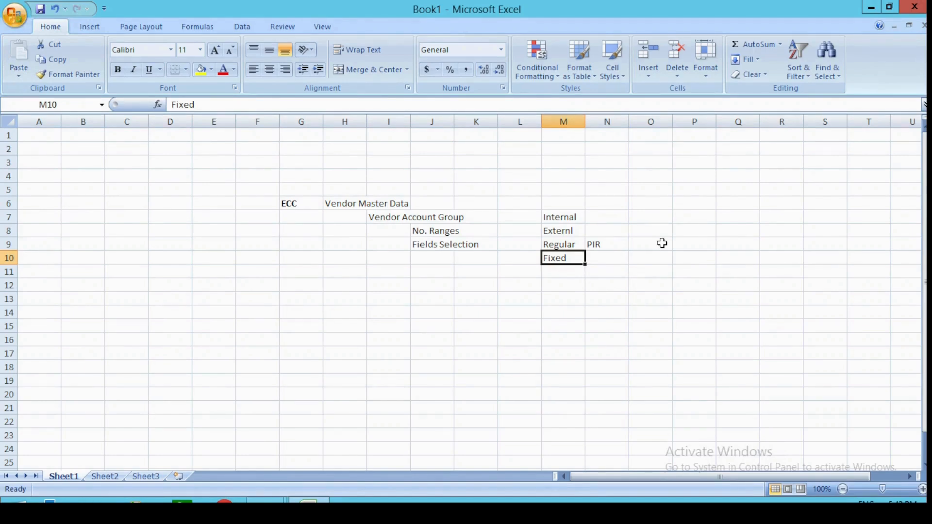
pyautogui.press('Right')
pyautogui.write('Source Li')
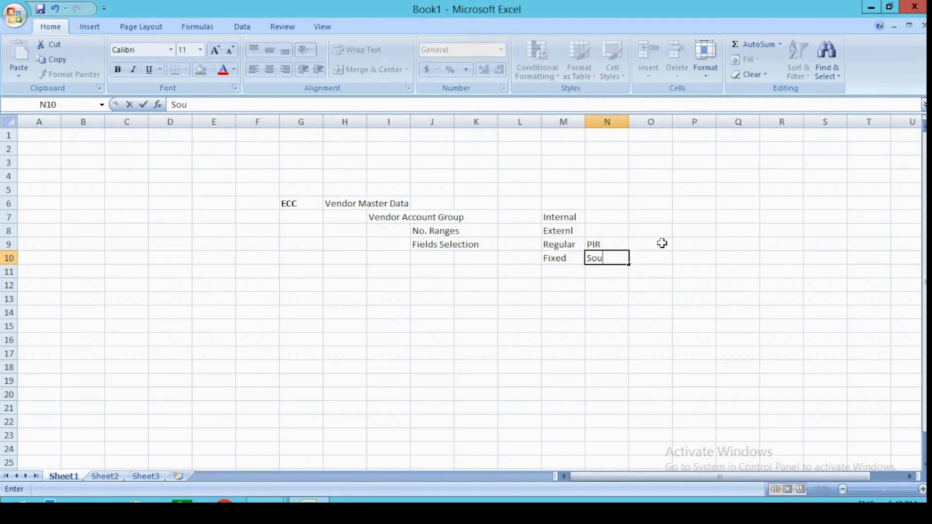
pyautogui.press('BackSpace')
pyautogui.write('ist')
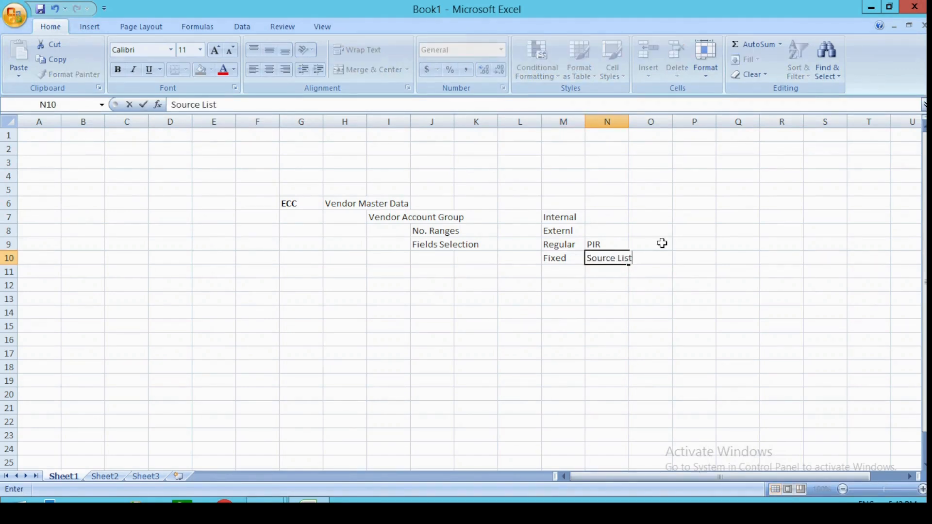
pyautogui.press('Return')
# - Enter "One-Time" in cell M11 as the last vendor type in the list
pyautogui.write('One-Time')
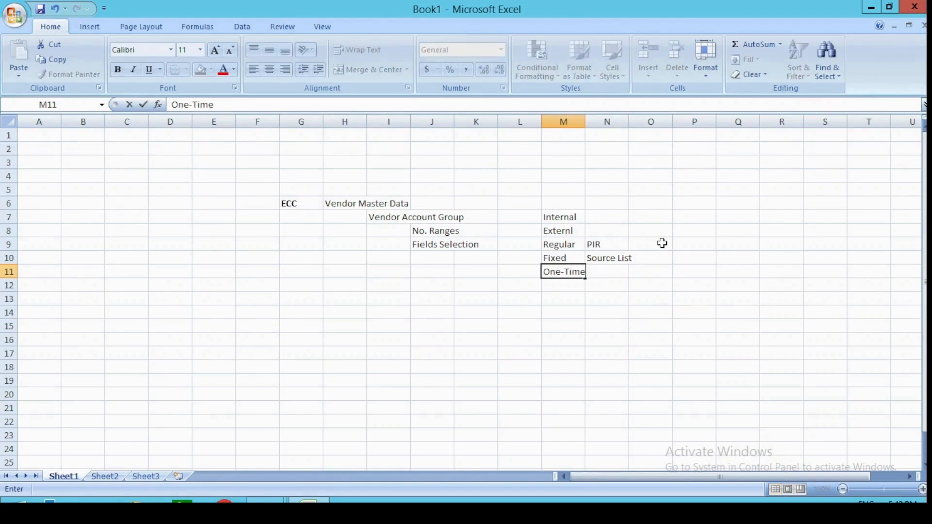
pyautogui.press('Tab')
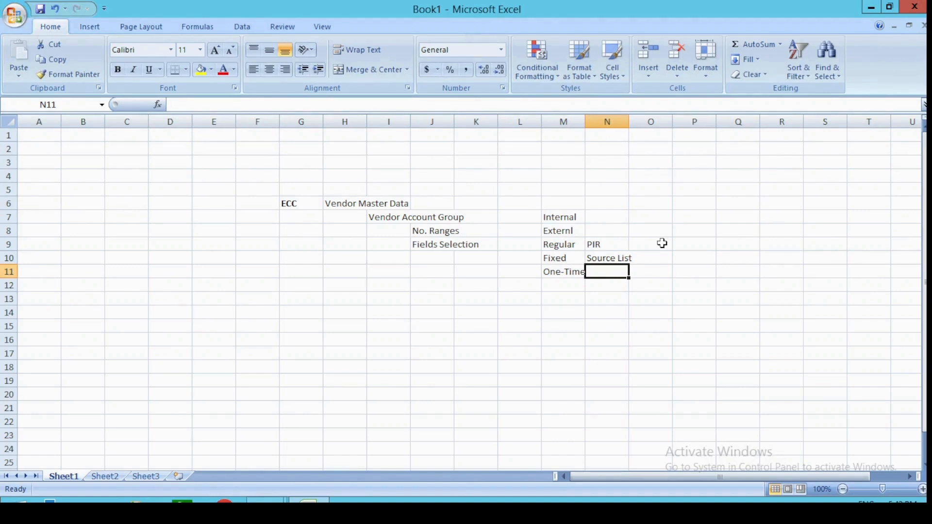
pyautogui.press('Left')
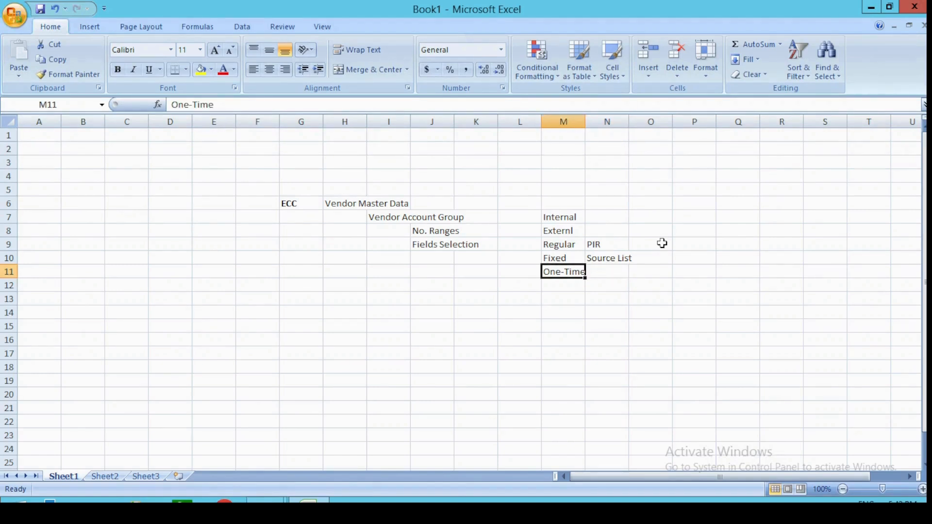
# - Start a new section with "S4HANA" in cell G12 and "BP" beside it in H12
pyautogui.press('Down')
pyautogui.press('Left')
pyautogui.press('Left')
pyautogui.press('Left')
pyautogui.press('Left')
pyautogui.press('Left')
pyautogui.press('Left')
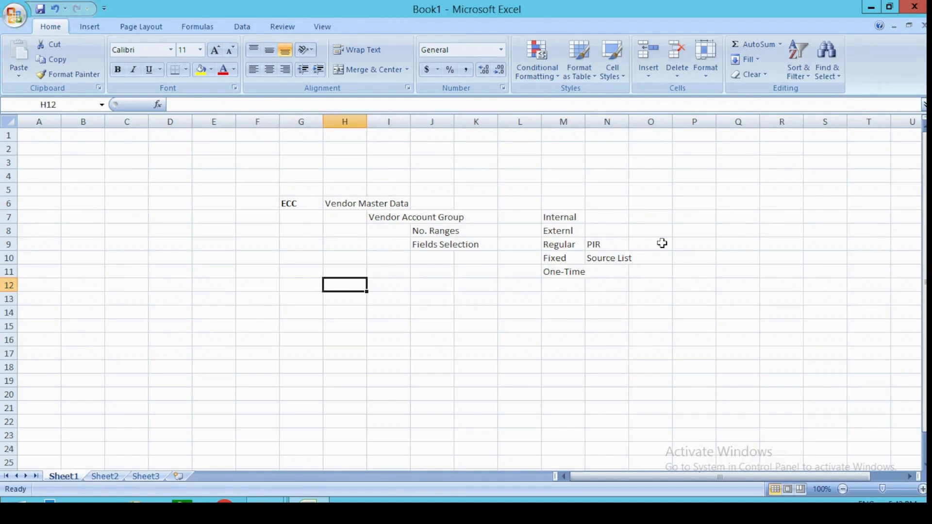
pyautogui.write('S4HANA')
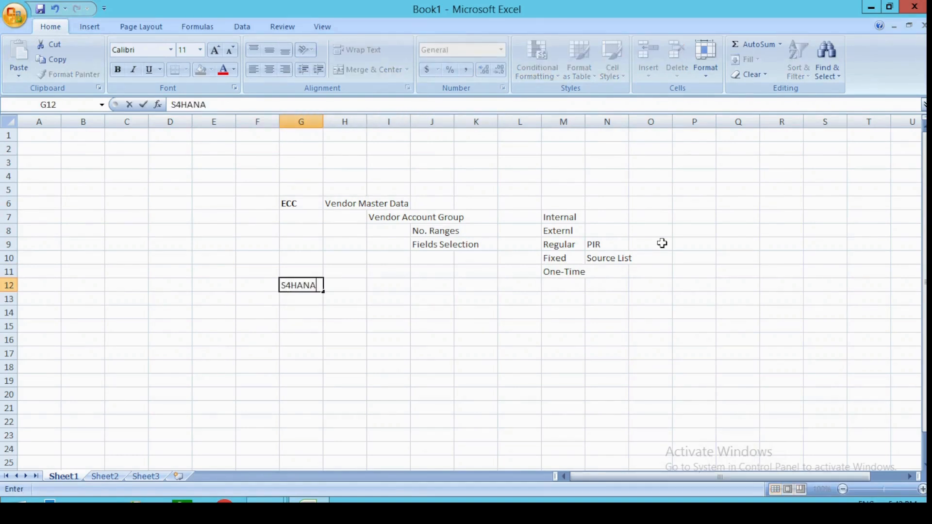
pyautogui.press('Tab')
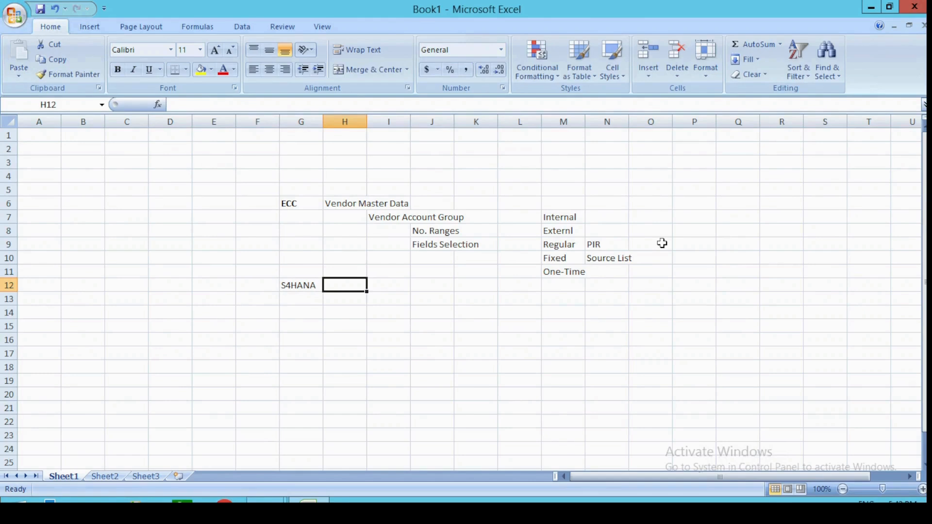
pyautogui.write('BP')
pyautogui.press('Left')
pyautogui.press('Right')
pyautogui.press('Right')
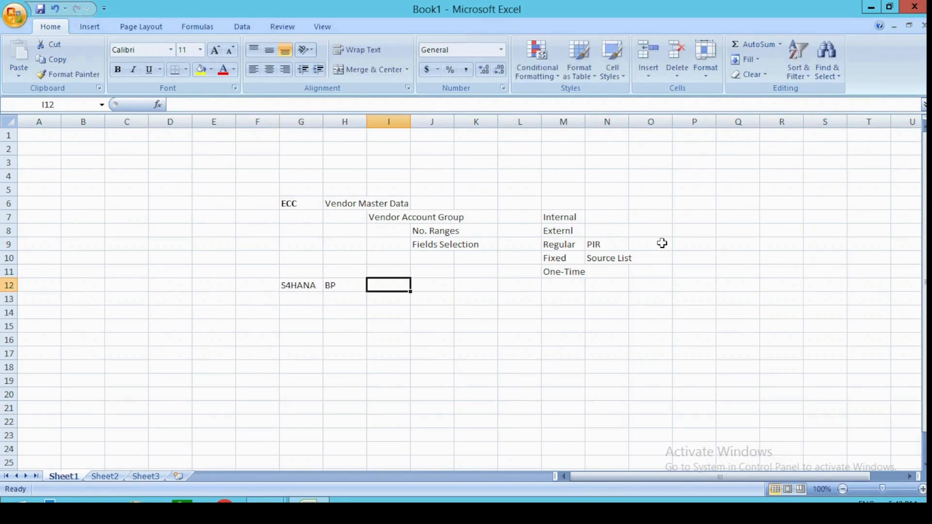
# - List "Vendor", "Customer" and "Employees" below BP in cells H13 to H15
pyautogui.press('Left')
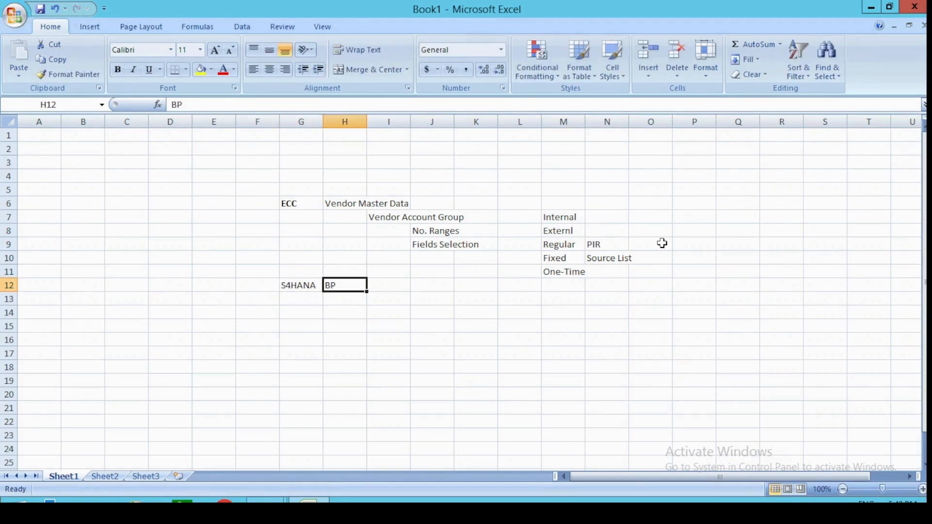
pyautogui.press('Down')
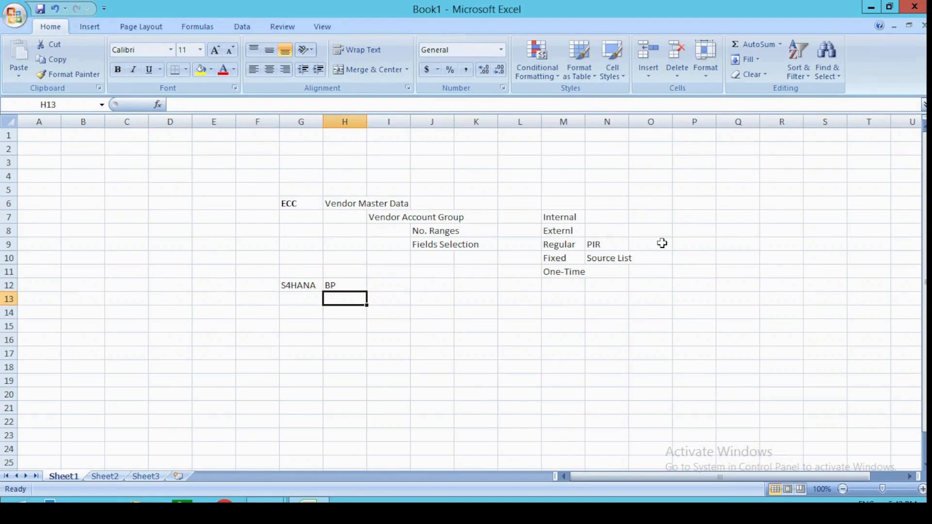
pyautogui.write('Vendor')
pyautogui.press('Return')
pyautogui.write('Cu')
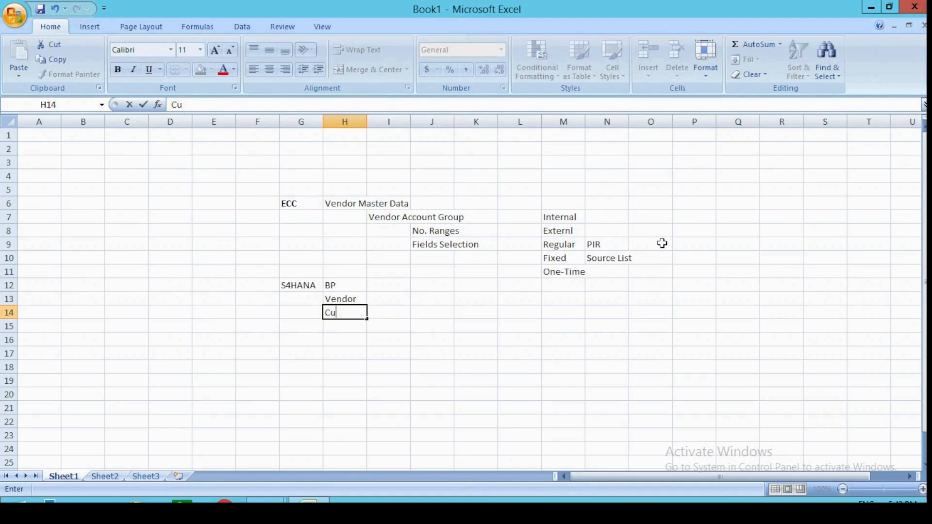
pyautogui.write('stomer')
pyautogui.press('Return')
pyautogui.write('Emp')
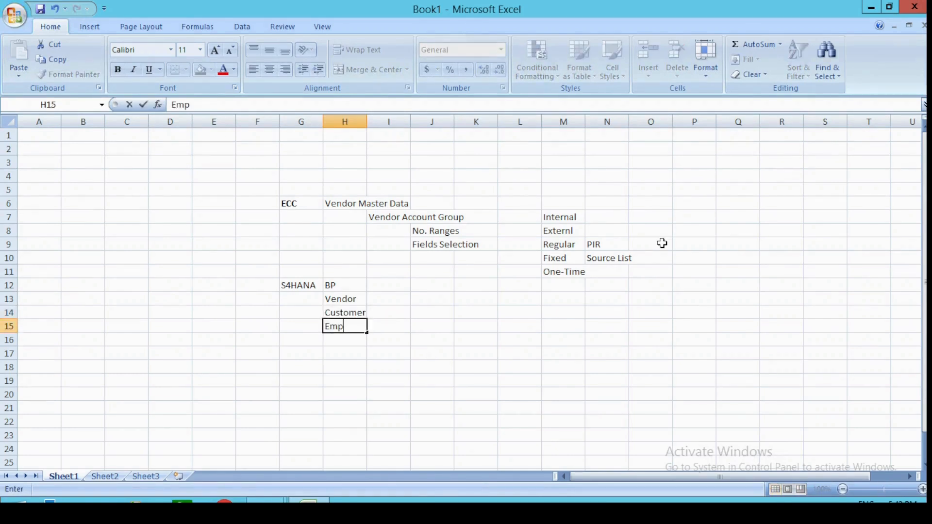
pyautogui.write('loyees')
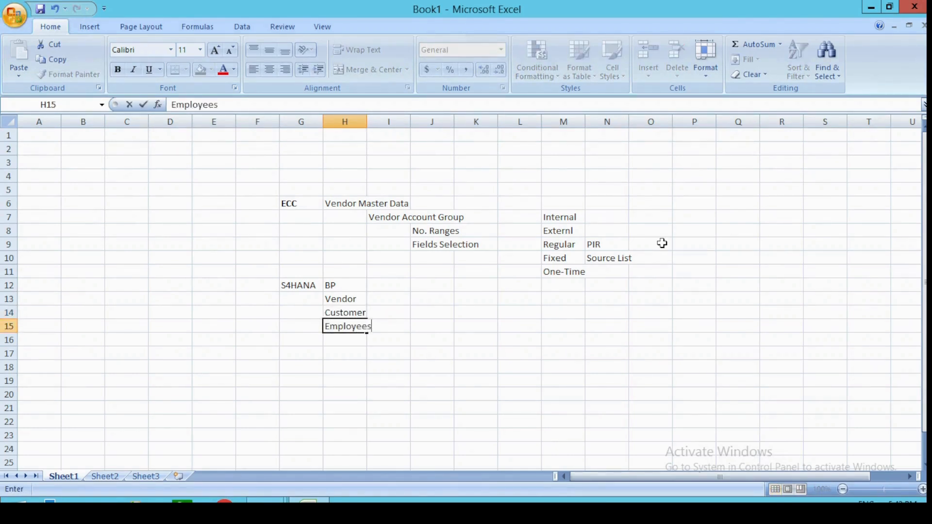
pyautogui.press('Return')
pyautogui.press('Up')
pyautogui.press('Up')
pyautogui.press('Up')
pyautogui.press('Up')
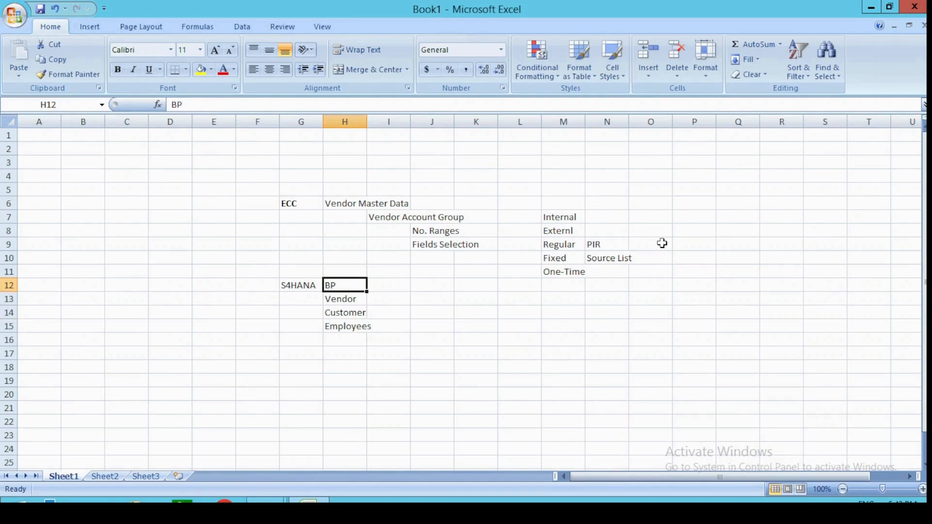
pyautogui.press('Down')
pyautogui.press('Right')
pyautogui.press('Up')
pyautogui.press('Up')
pyautogui.press('Up')
pyautogui.press('Up')
pyautogui.press('Up')
pyautogui.press('Up')
pyautogui.press('Up')
pyautogui.press('Up')
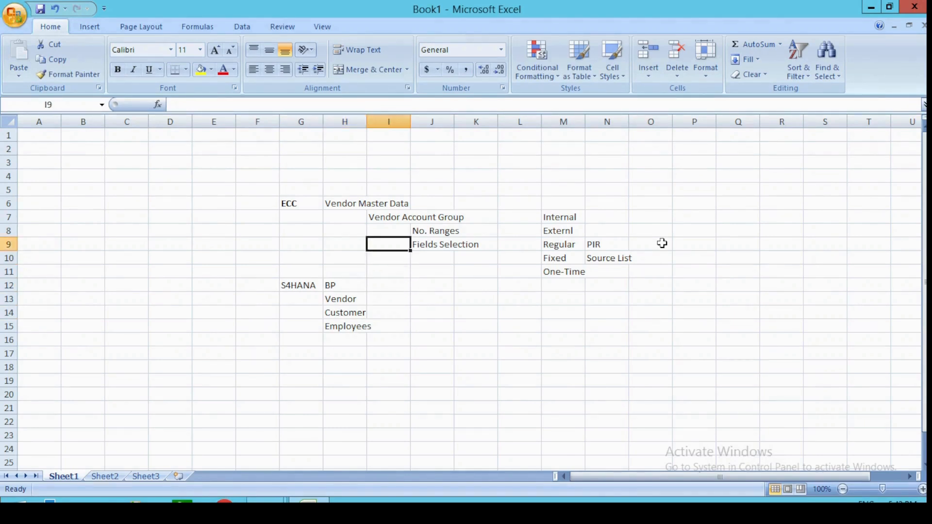
pyautogui.press('Down')
pyautogui.press('Right')
pyautogui.press('Right')
pyautogui.press('Right')
pyautogui.press('Right')
pyautogui.press('Right')
pyautogui.press('Right')
pyautogui.press('Right')
pyautogui.press('Right')
pyautogui.press('Right')
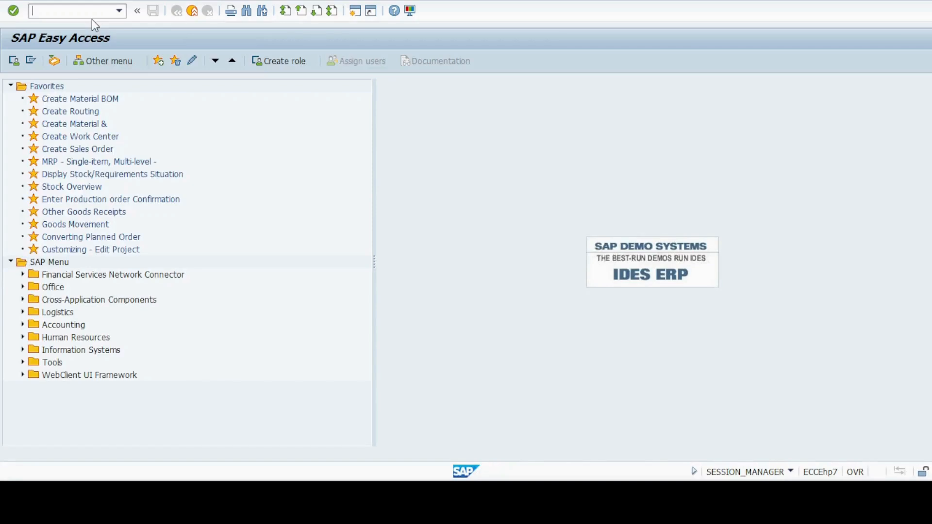
# - Start vendor creation with transaction XK01 for company code DIAG, purchasing organization AHPO and account group KRED, and continue to the address data
pyautogui.write('XK01')
pyautogui.press('Return')
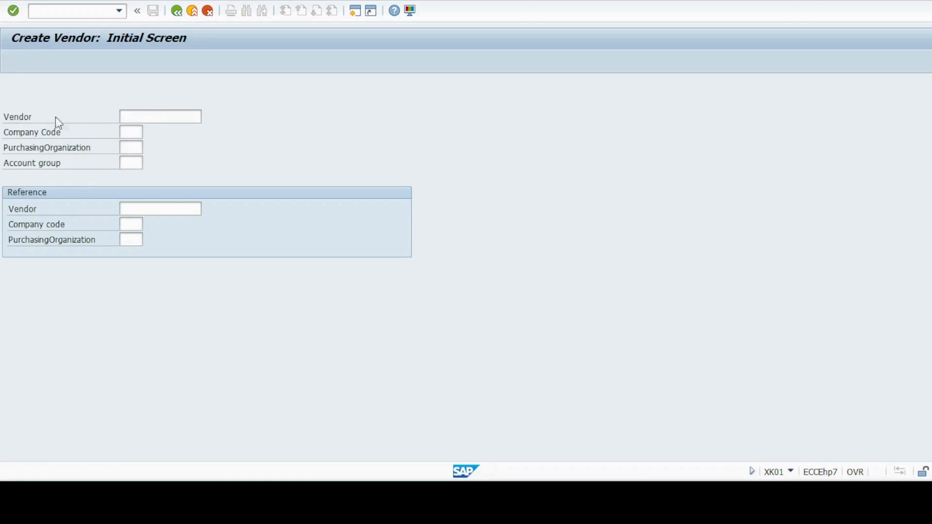
pyautogui.click(126, 165)
pyautogui.click(169, 118)
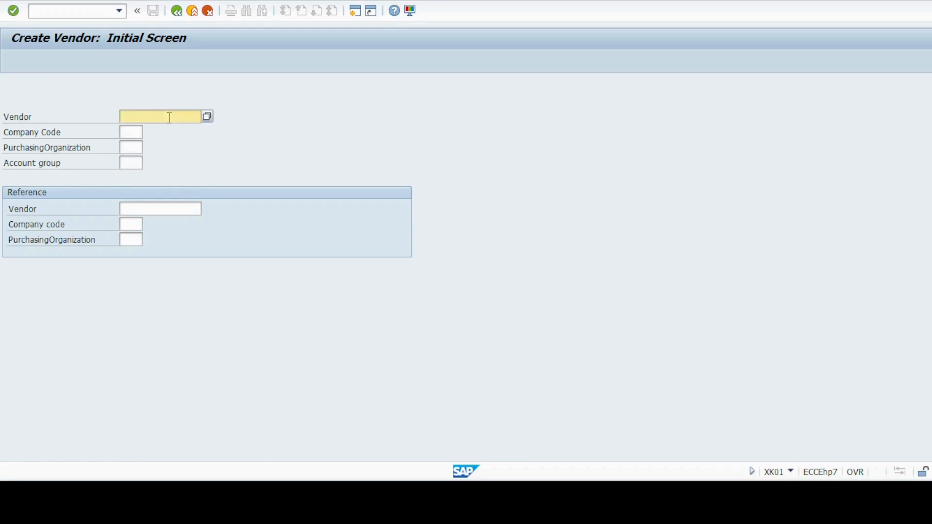
pyautogui.press('Tab')
pyautogui.write('DIAG')
pyautogui.press('Tab')
pyautogui.write('4400')
pyautogui.press('Tab')
pyautogui.write('0001')
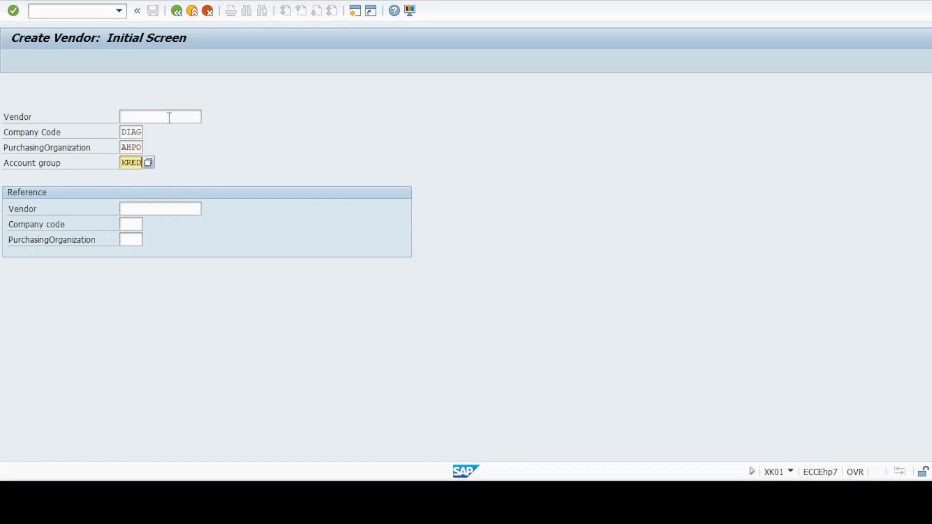
pyautogui.press('Return')
# - Examine the fields of the vendor address screen and return to SAP Easy Access
pyautogui.scroll(-3, 242, 310)
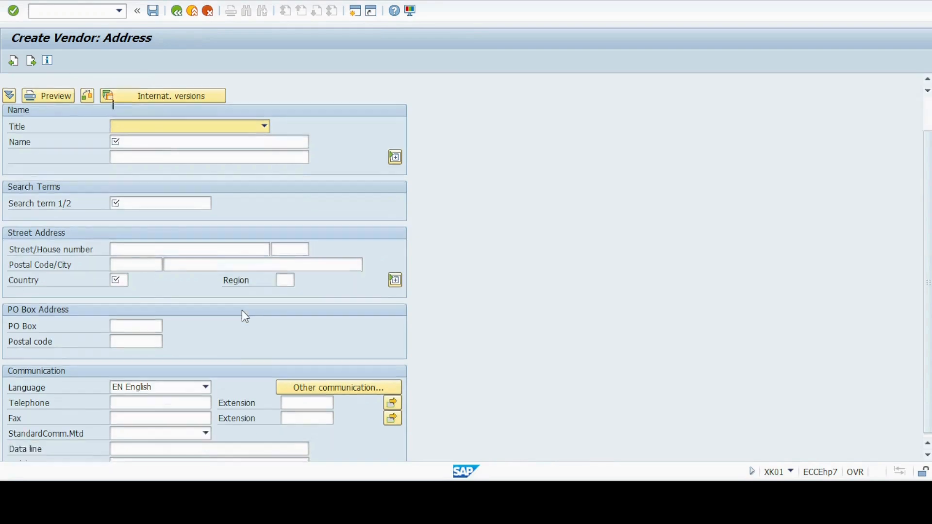
pyautogui.scroll(3, 242, 311)
pyautogui.click(178, 14)
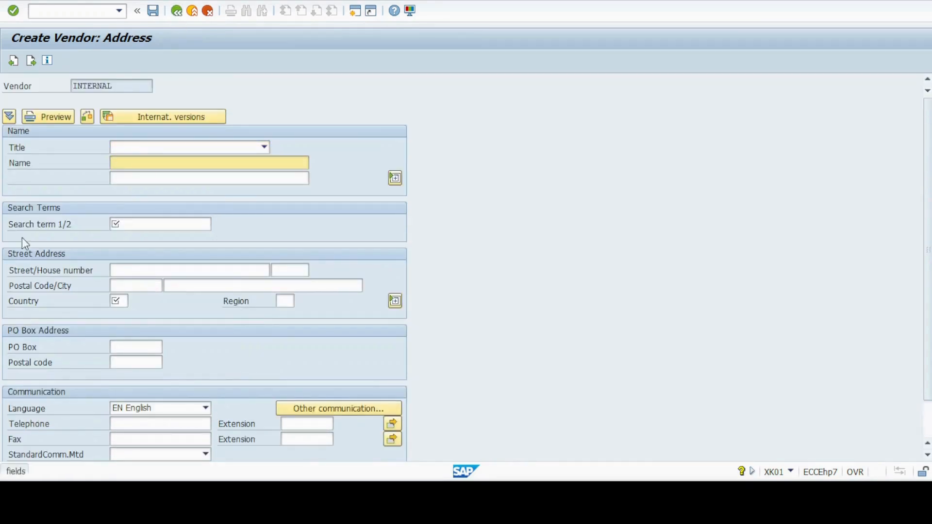
pyautogui.click(195, 14)
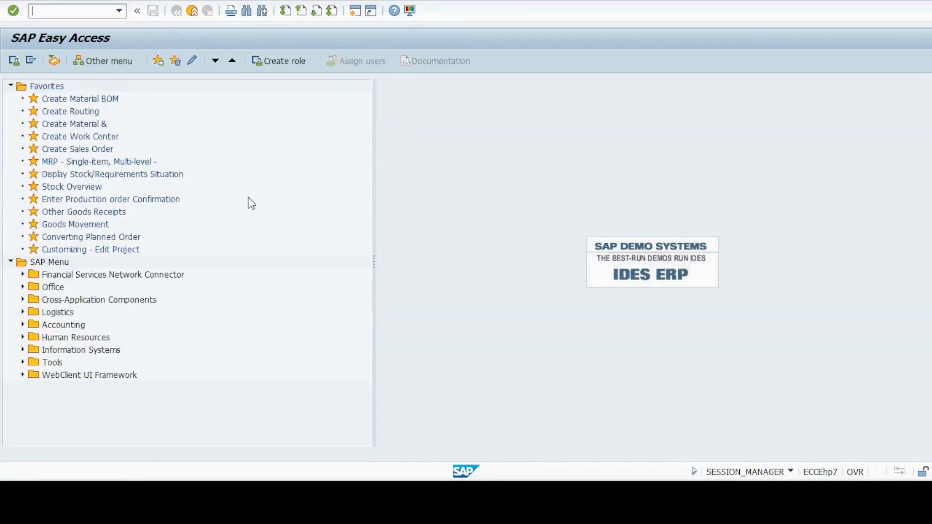
# - Reopen the initial vendor creation screen with transaction XK01
pyautogui.write('xk01')
pyautogui.press('Return')
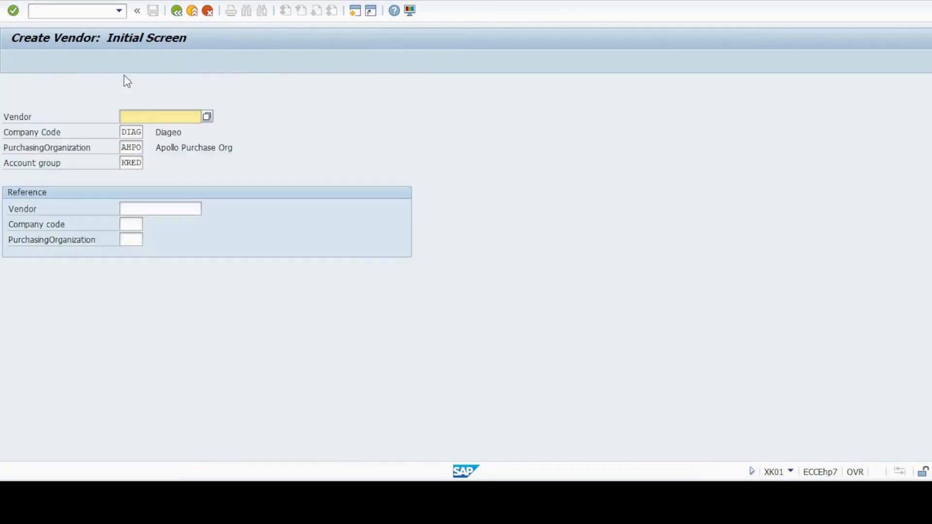
pyautogui.press('Return')
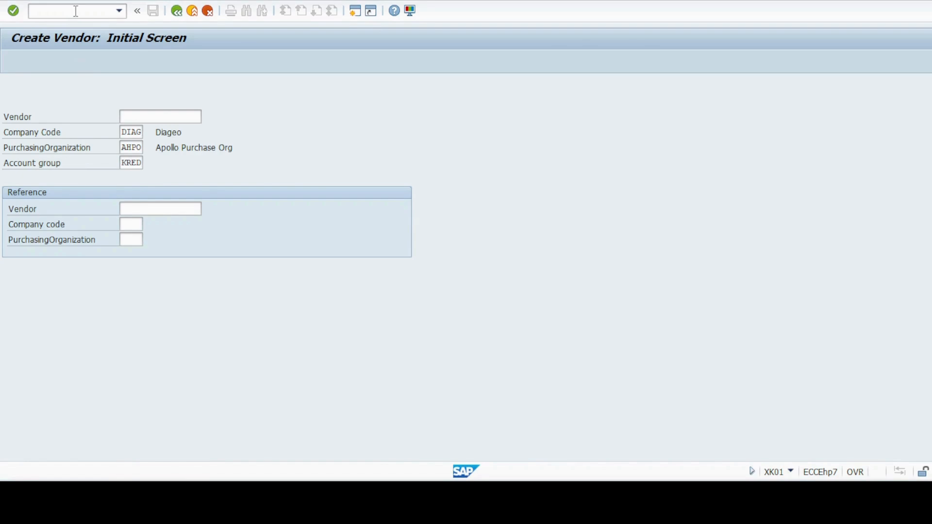
# - Start vendor creation with transaction FK01 for company code DIAG and account group KRED, and continue to the address data
pyautogui.write('/n')
pyautogui.press('BackSpace')
pyautogui.press('BackSpace')
pyautogui.write('/NFK01')
pyautogui.press('Return')
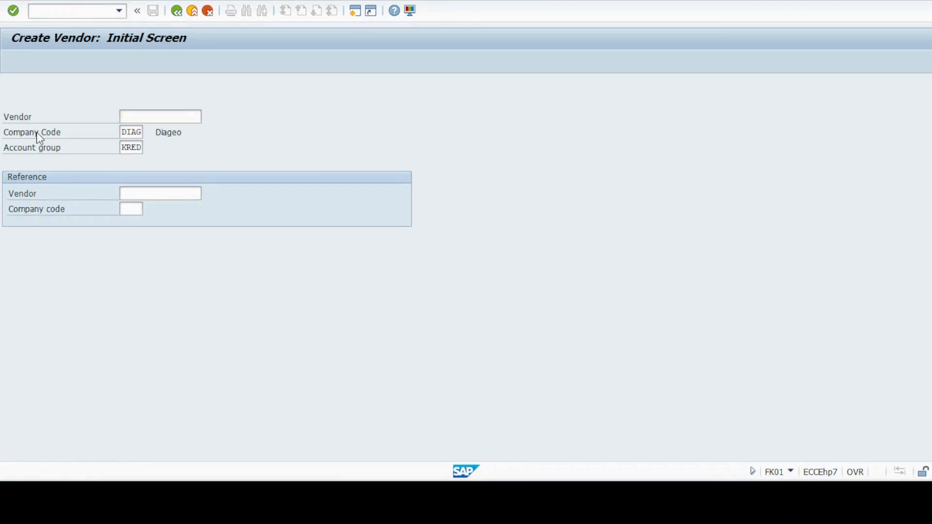
pyautogui.press('Return')
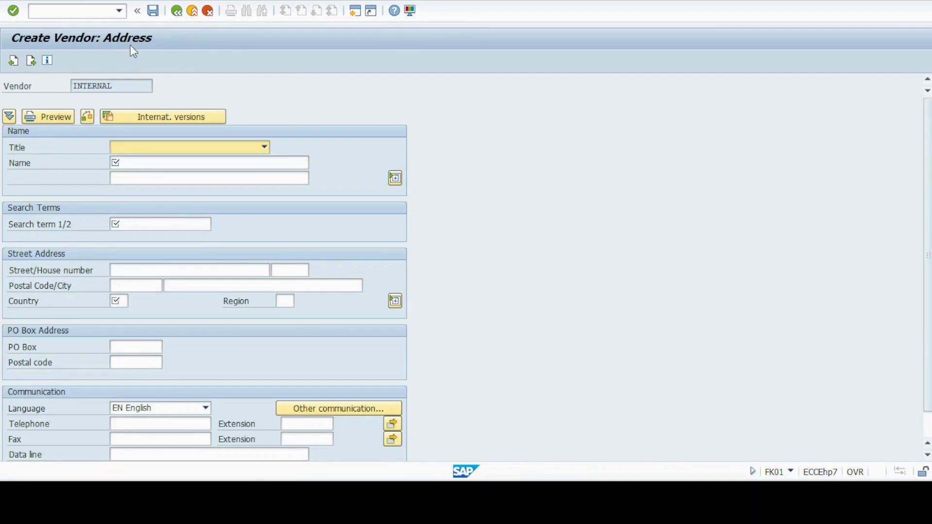
pyautogui.press('Return')
# - Fill in the vendor address with title Company, the vendor's name, a search term and country IN, and continue to the control data
pyautogui.click(262, 152)
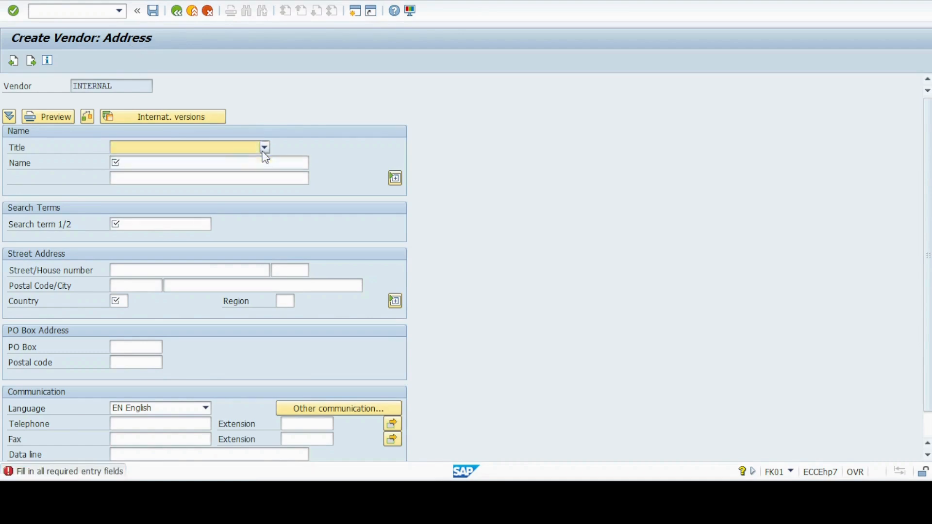
pyautogui.click(229, 160)
pyautogui.click(213, 166)
pyautogui.write('Arjun_CA2C_Hyderabad')
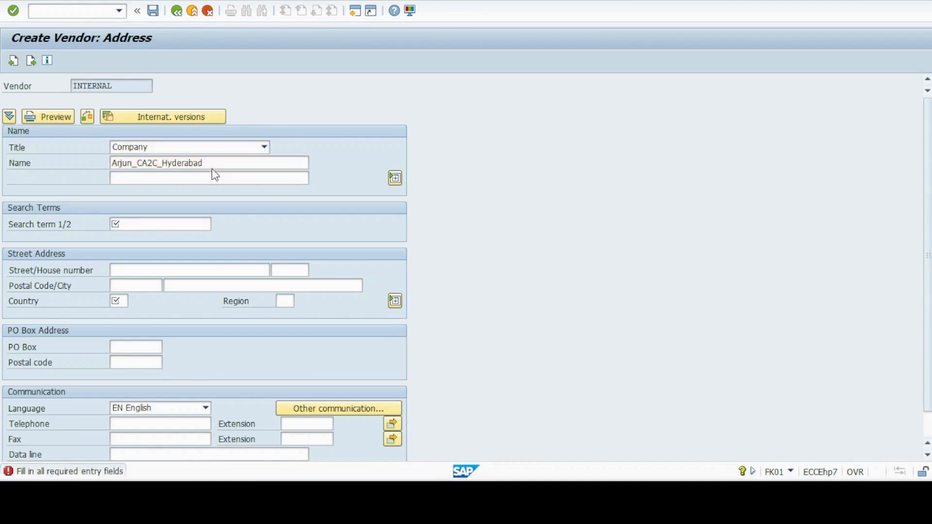
pyautogui.press('Return')
pyautogui.write('Arjun')
pyautogui.press('Return')
pyautogui.write('IN')
pyautogui.press('Return')
pyautogui.press('Return')
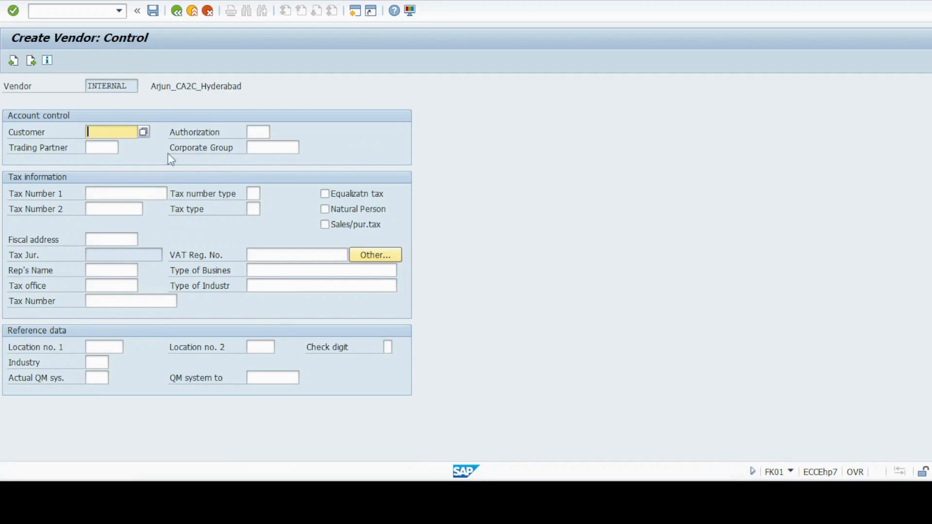
# - Go through the control, payment transactions and contact persons screens to examine the vendor's accounting information
pyautogui.press('Return')
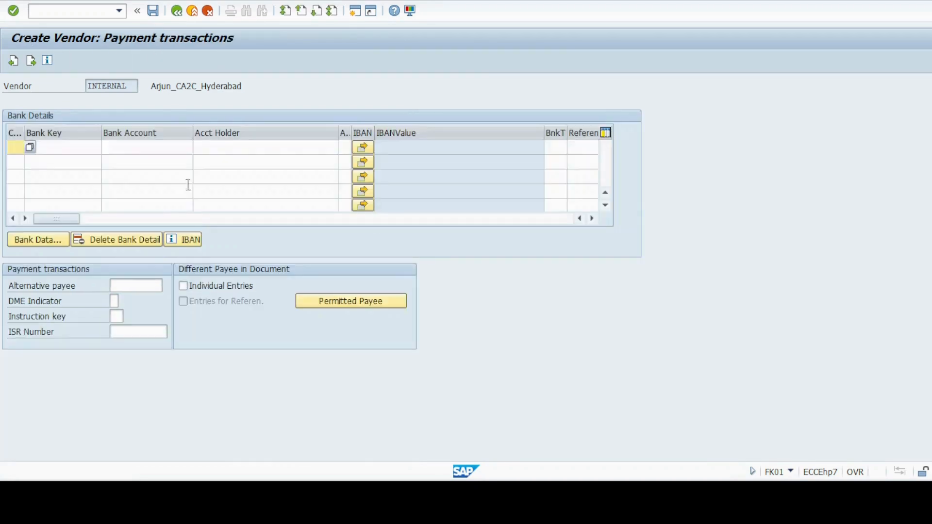
pyautogui.press('Return')
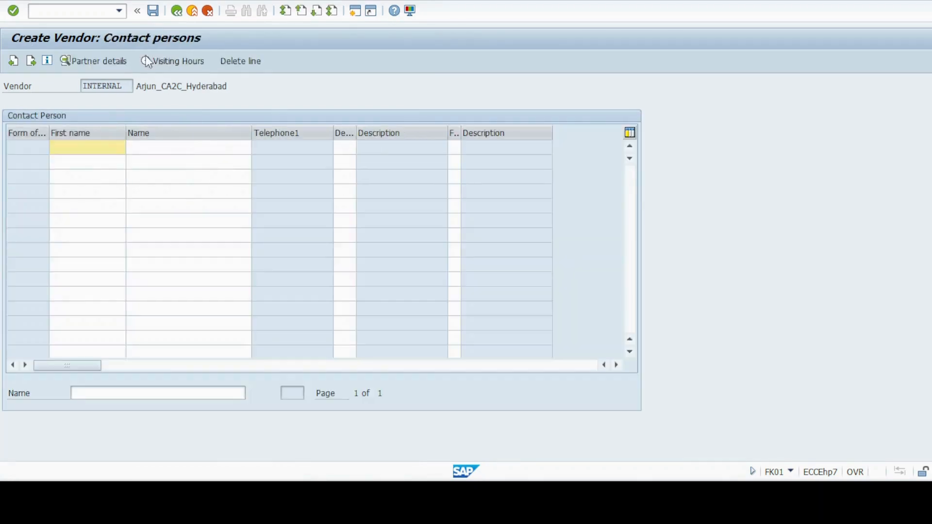
pyautogui.press('Return')
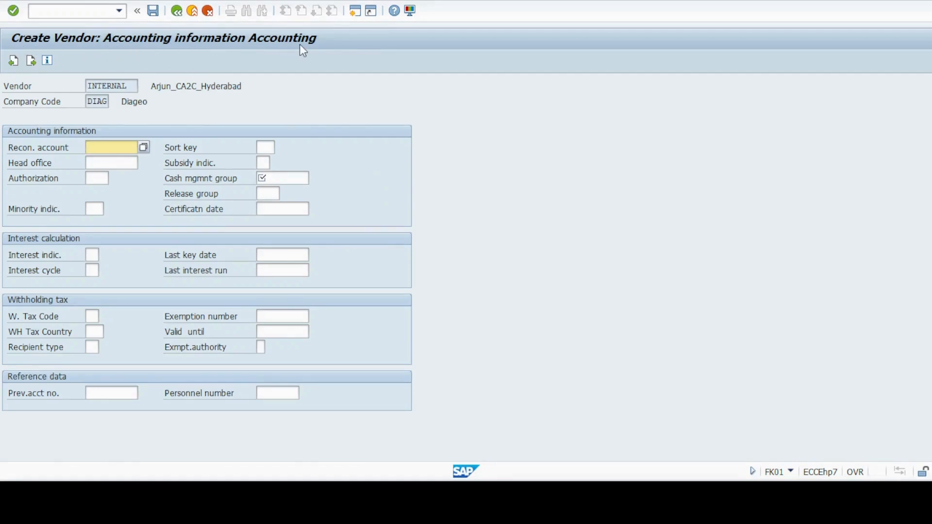
pyautogui.click(287, 180)
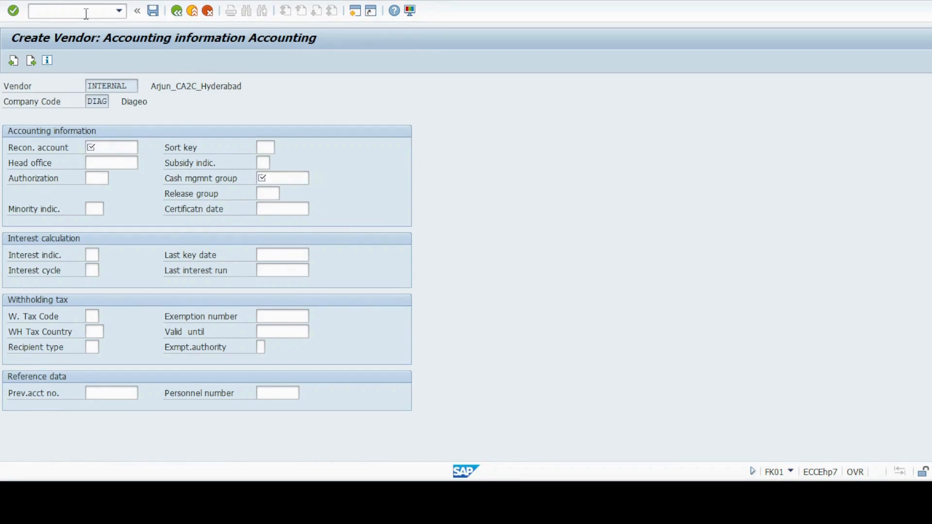
pyautogui.write('/')
pyautogui.write('OFS00')
pyautogui.press('Return')
# - Start vendor creation with transaction MK01 for purchasing organization AHPO and account group KRED, and continue to the address data
pyautogui.click(86, 13)
pyautogui.write('/')
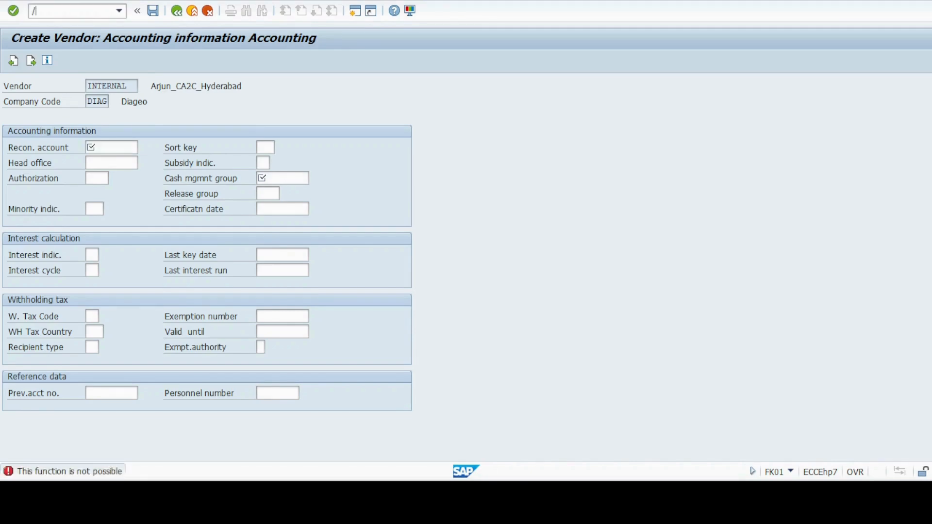
pyautogui.write('nmk01')
pyautogui.press('Return')
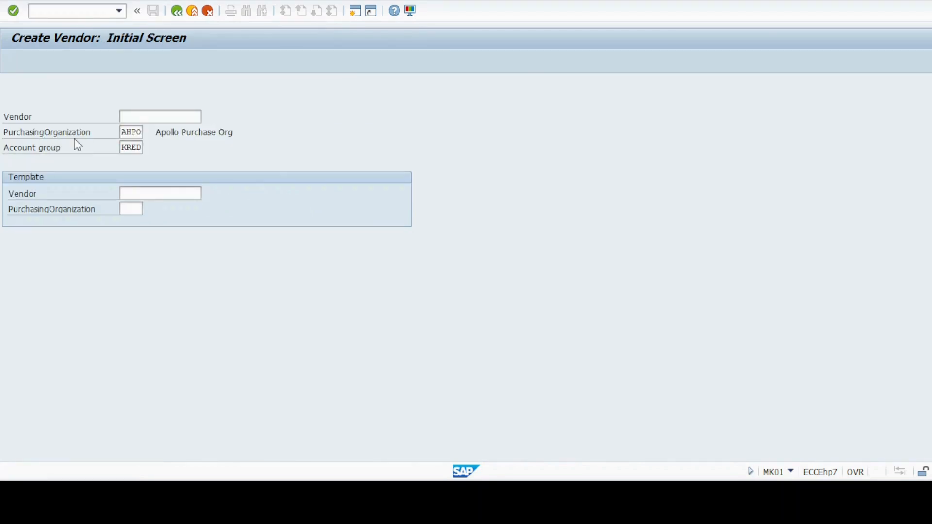
pyautogui.press('Return')
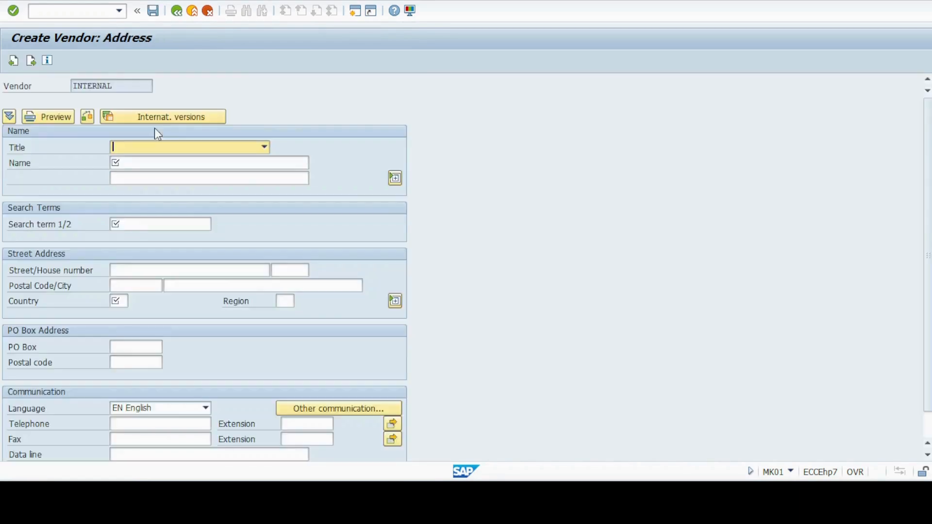
# - Enter the vendor's name, a search term and country IN in the address data, and continue to the purchasing data screen
pyautogui.press('Tab')
pyautogui.write('Arjun_CA2C_Hyderabad')
pyautogui.press('Return')
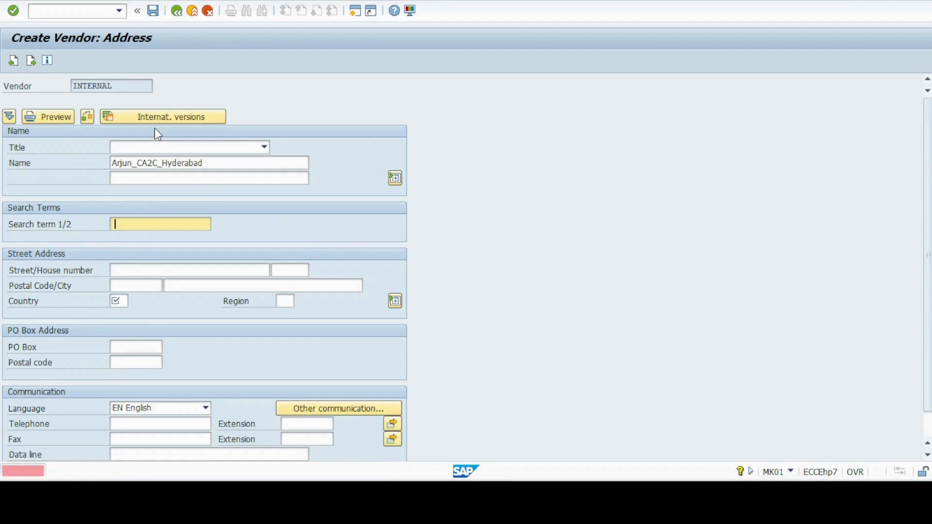
pyautogui.write('Arjun')
pyautogui.press('Tab')
pyautogui.press('Tab')
pyautogui.press('Tab')
pyautogui.press('Tab')
pyautogui.press('Tab')
pyautogui.write('IN')
pyautogui.press('Return')
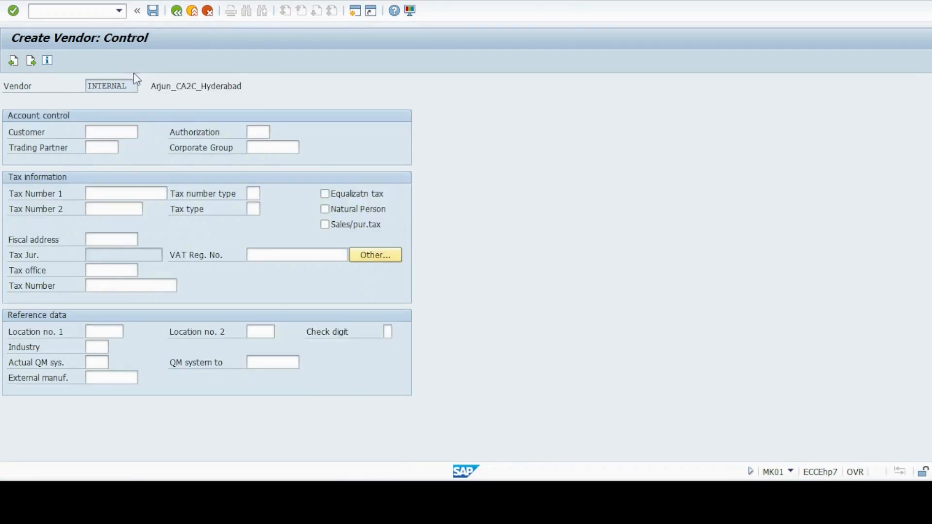
pyautogui.press('Return')
pyautogui.press('Return')
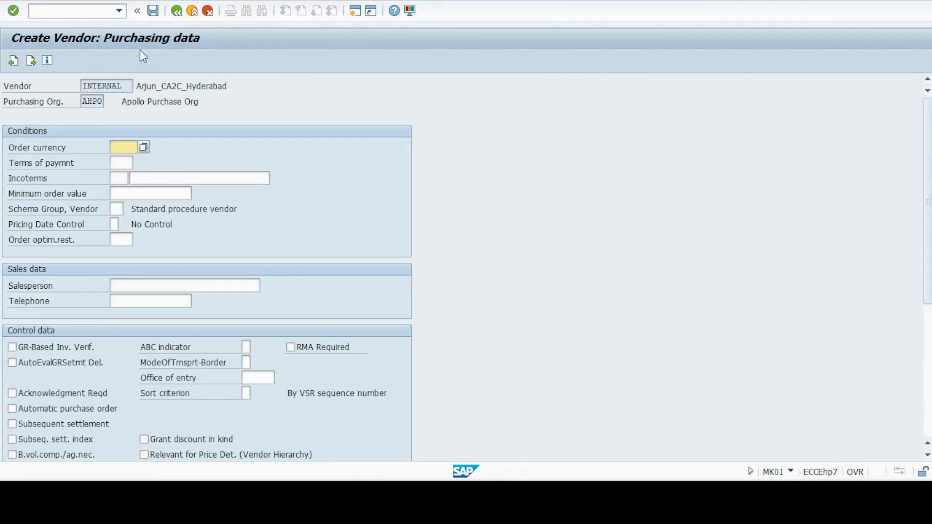
# - Leave the MK01 vendor creation without saving and open transaction XK01
pyautogui.click(63, 16)
pyautogui.write('/n')
pyautogui.press('Return')
pyautogui.write('xk01')
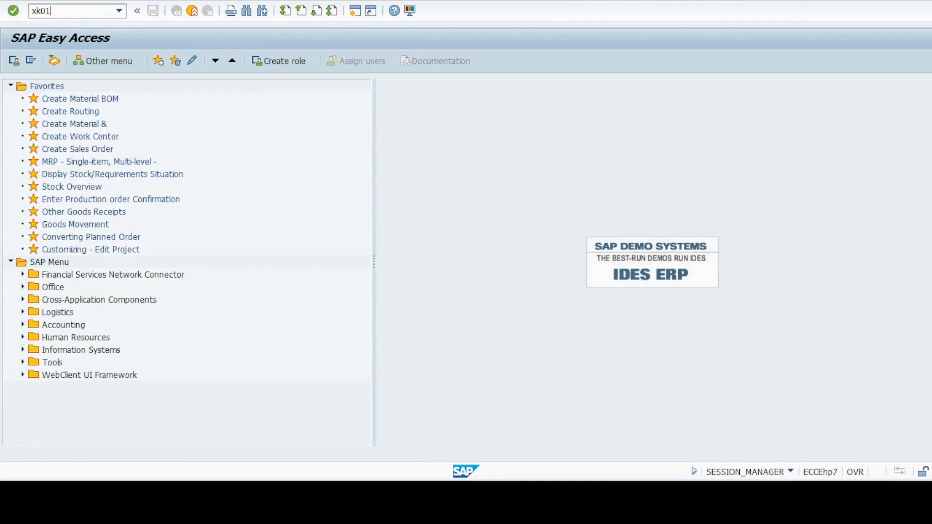
pyautogui.press('Return')
pyautogui.click(27, 121)
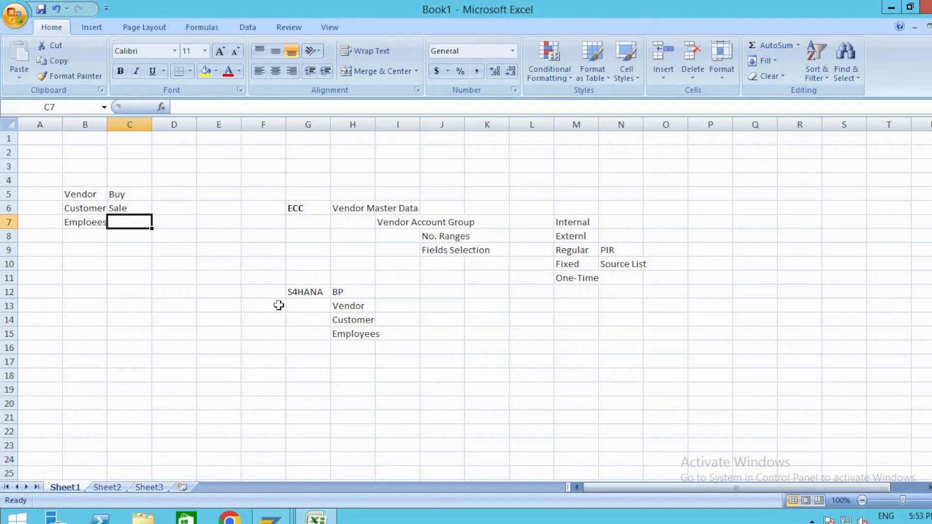
# - Switch to the Excel workbook and make "BP" in cell H12 bold
pyautogui.click(308, 301)
pyautogui.press('Up')
pyautogui.press('Right')
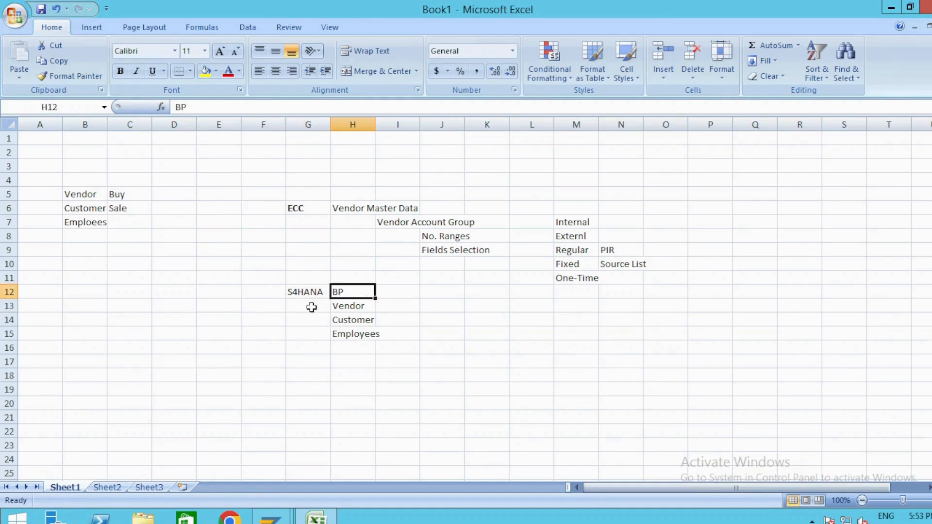
pyautogui.hotkey('ctrl', 'b')
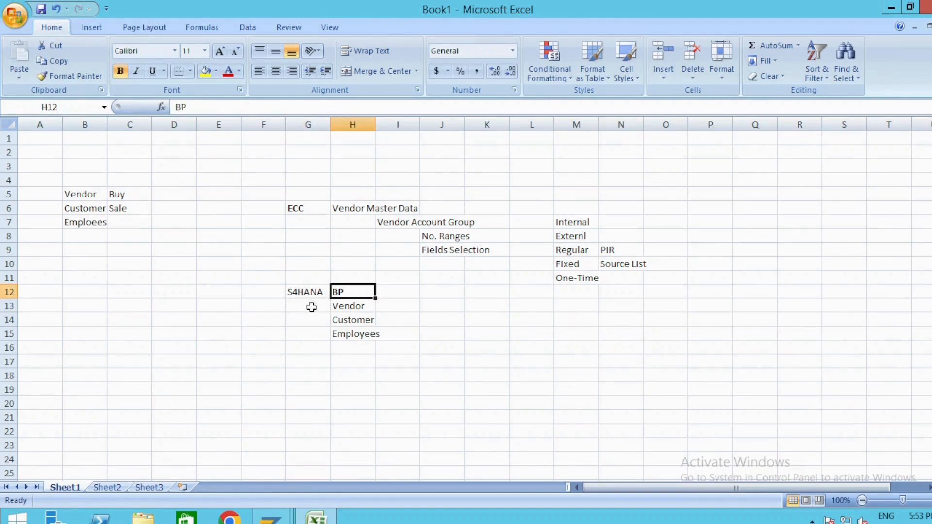
pyautogui.press('Right')
pyautogui.press('Left')
pyautogui.press('Right')
pyautogui.press('Left')
pyautogui.press('Right')
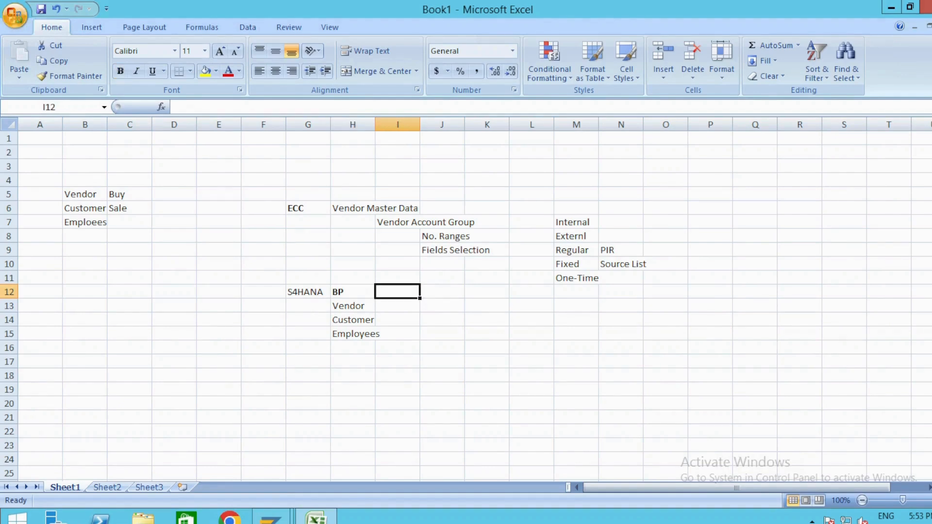
pyautogui.press('Left')
pyautogui.press('Down')
pyautogui.press('Down')
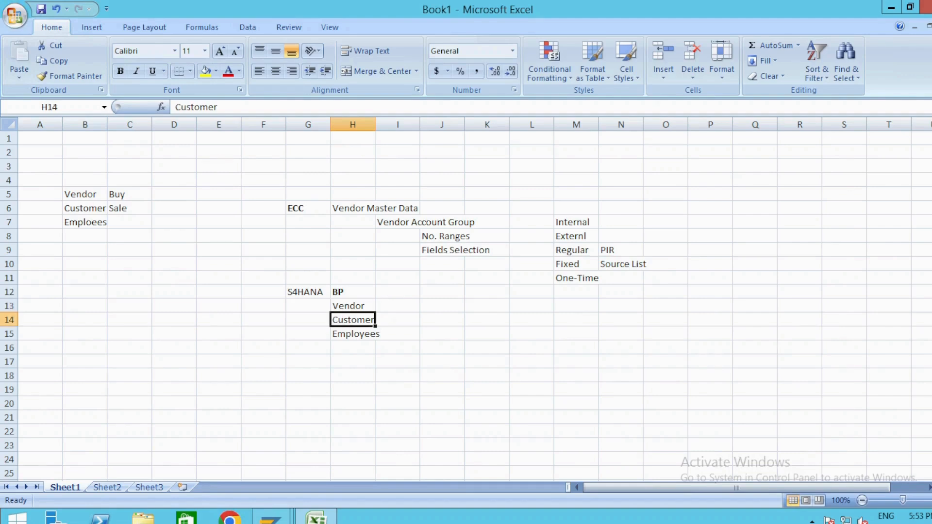
pyautogui.press('Down')
pyautogui.press('Up')
pyautogui.press('Up')
pyautogui.press('Up')
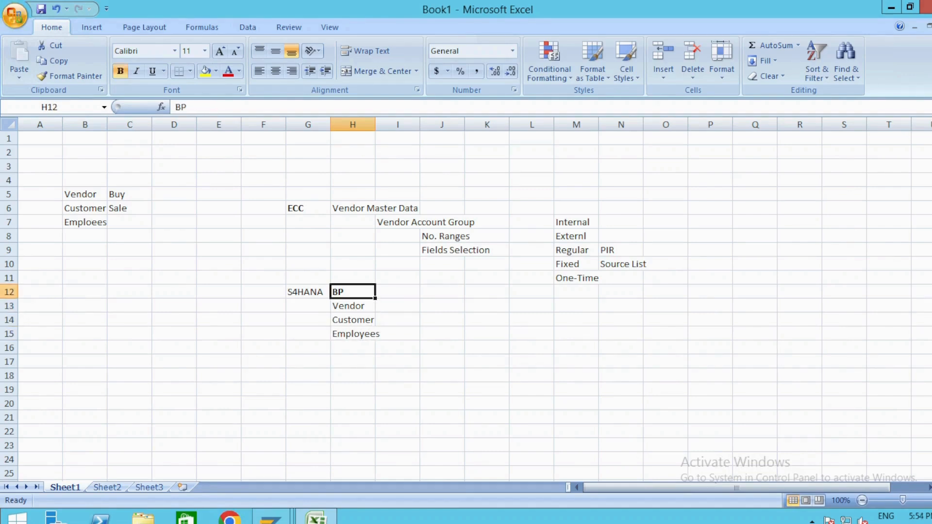
pyautogui.press('Right')
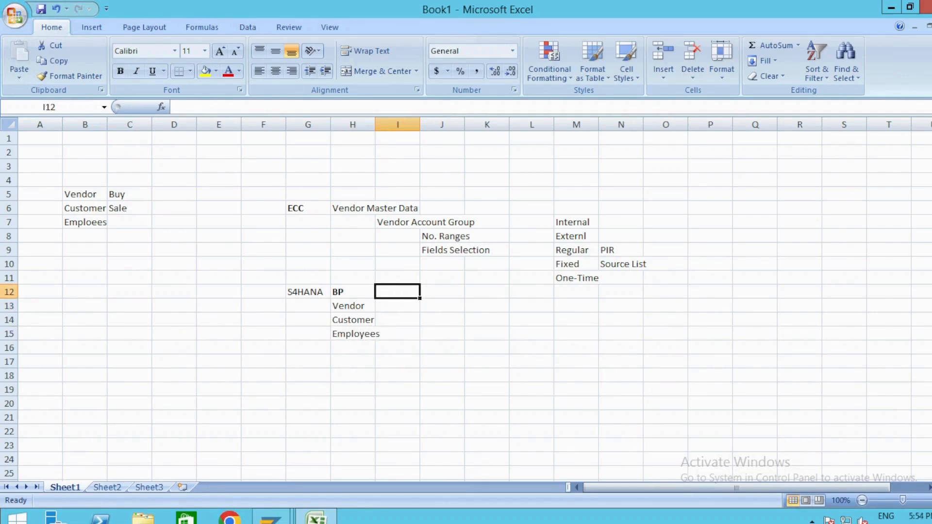
pyautogui.press('Down')
pyautogui.press('Left')
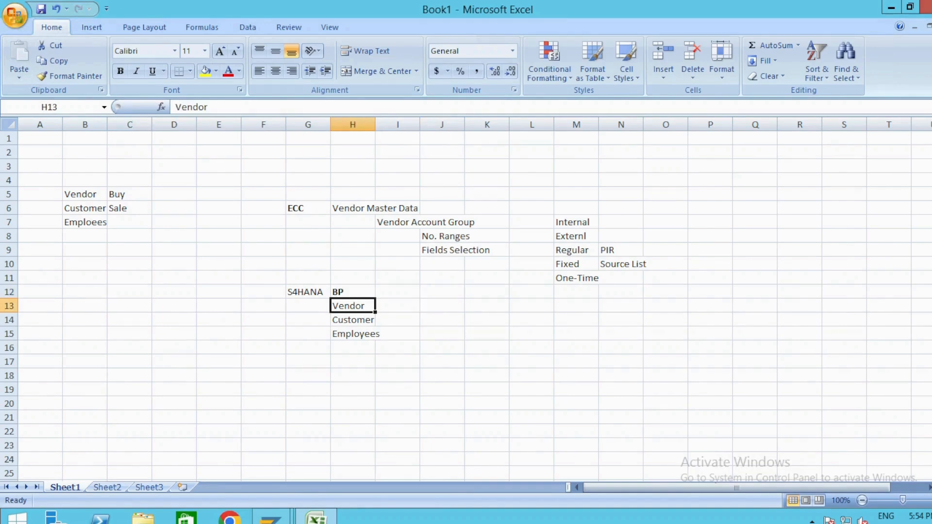
pyautogui.press('Up')
pyautogui.press('Right')
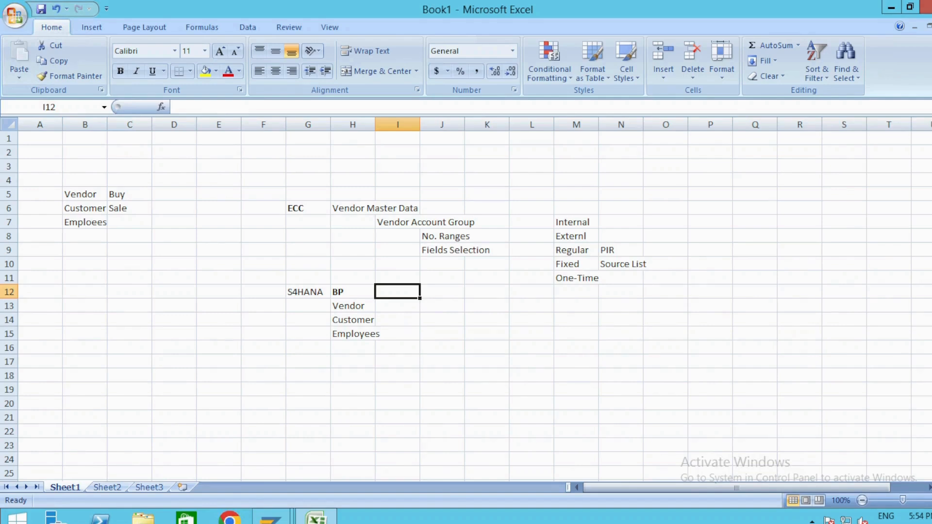
# - Enter "Puch. + Com.Code." next to Vendor in cell I13
pyautogui.press('Down')
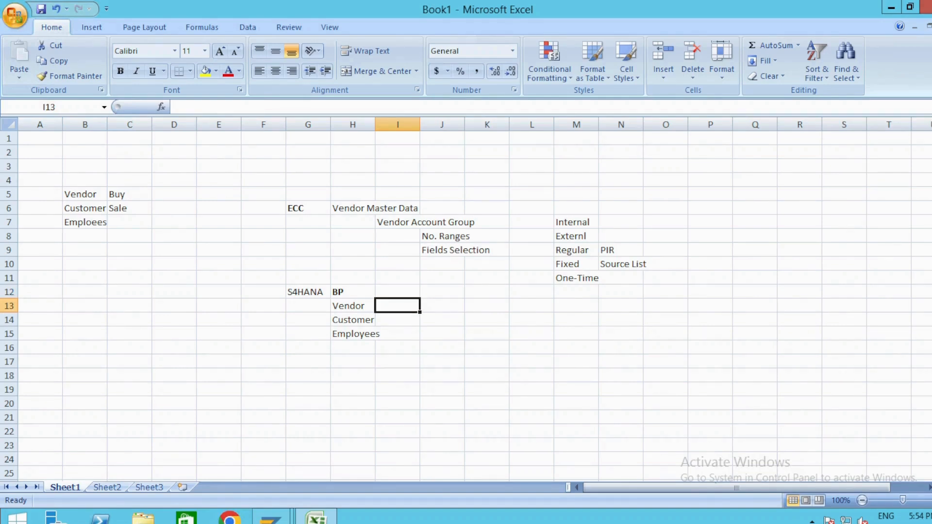
pyautogui.write('Puch.')
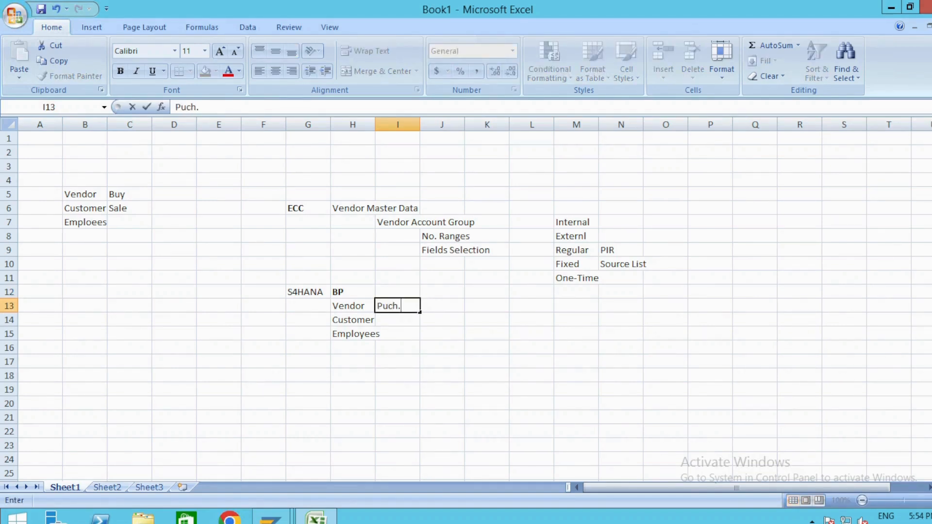
pyautogui.write(' + Com')
pyautogui.write('.')
pyautogui.write('Coe')
pyautogui.write('e.')
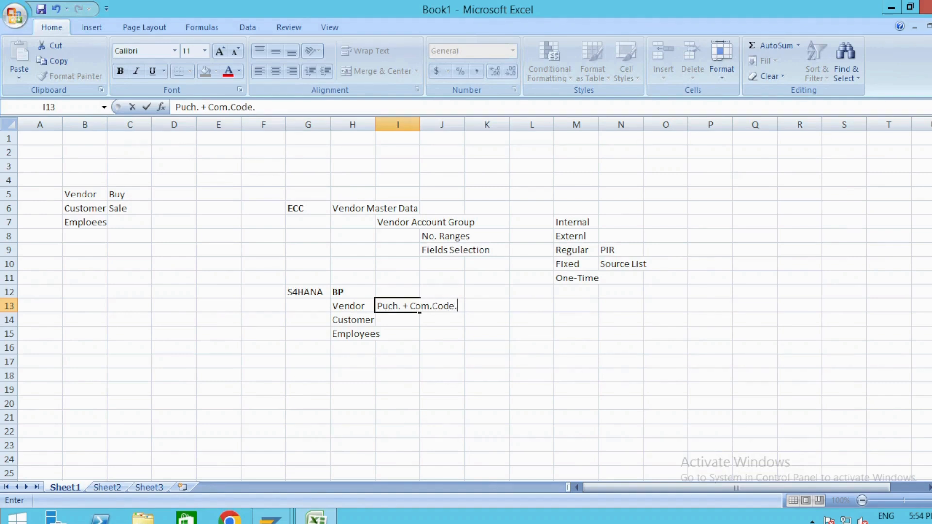
pyautogui.press('Return')
# - Enter "Co.Code+SO" next to Customer in cell I14
pyautogui.click(414, 306)
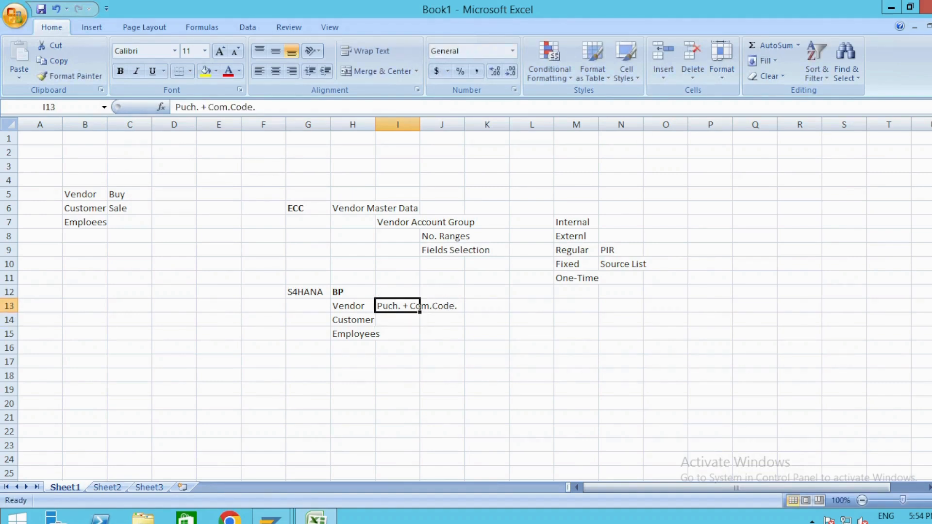
pyautogui.press('Down')
pyautogui.write('Co.')
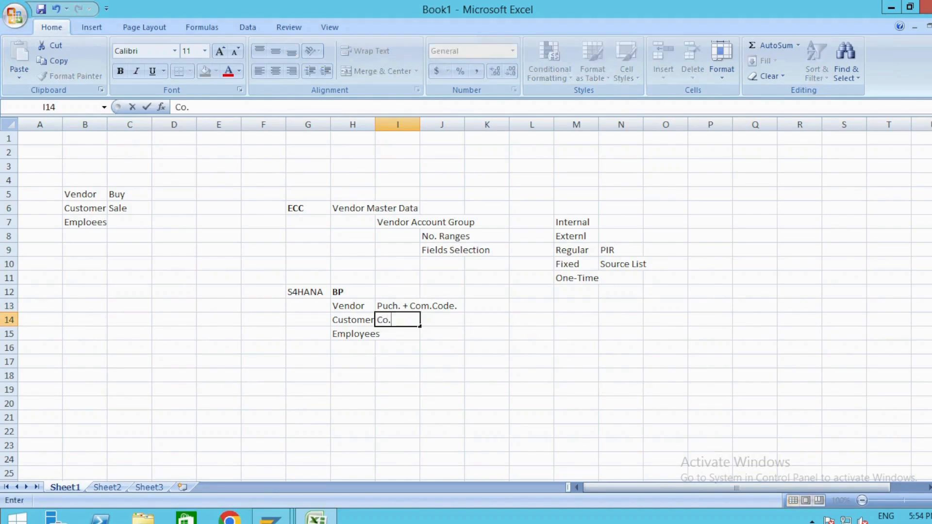
pyautogui.write('Code+SO')
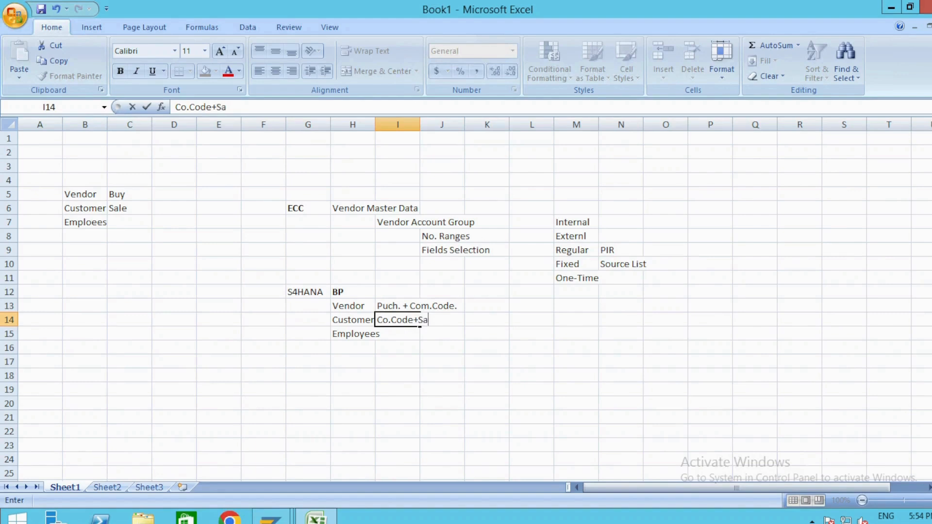
pyautogui.press('Return')
# - Delete the entries in cells I13 and I14
pyautogui.press('Up')
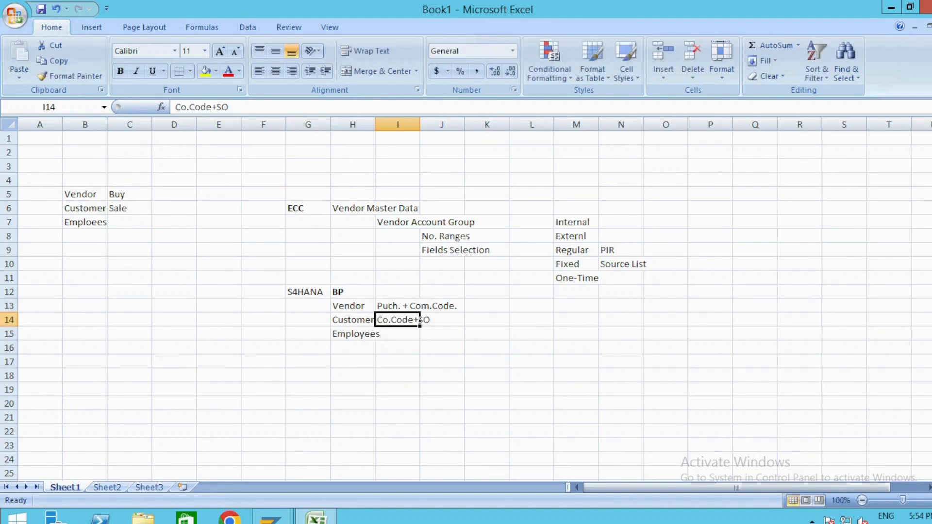
pyautogui.press('Up')
pyautogui.hotkey('shift', 'Down')
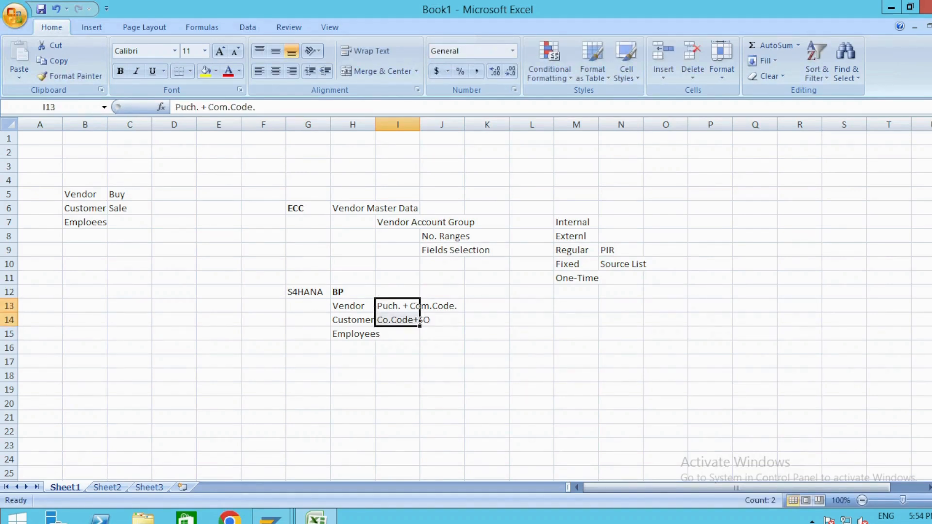
pyautogui.press('Delete')
# - Make the "Vendor Master Data" heading in cell H6 bold and return to the BP cell
pyautogui.press('Up')
pyautogui.press('Left')
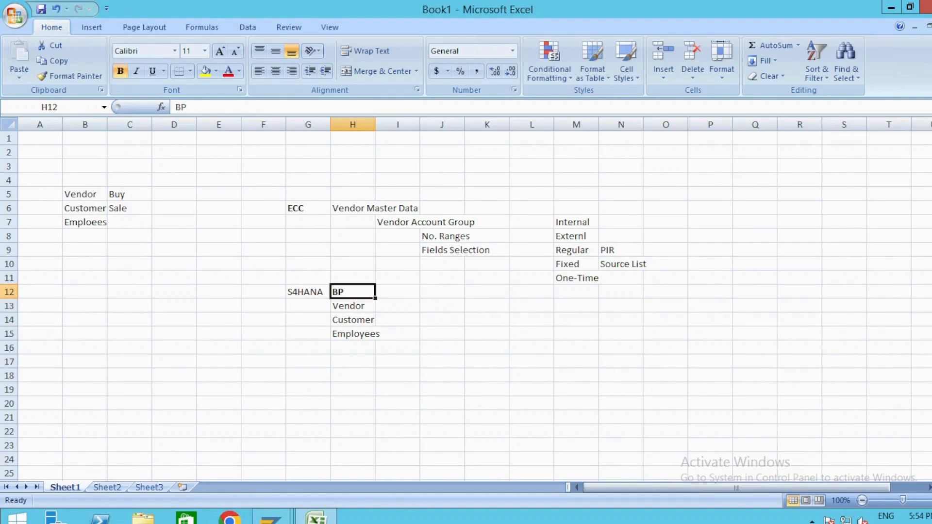
pyautogui.hotkey('ctrl', 'Up')
pyautogui.hotkey('ctrl', 'b')
pyautogui.hotkey('ctrl', 'Down')
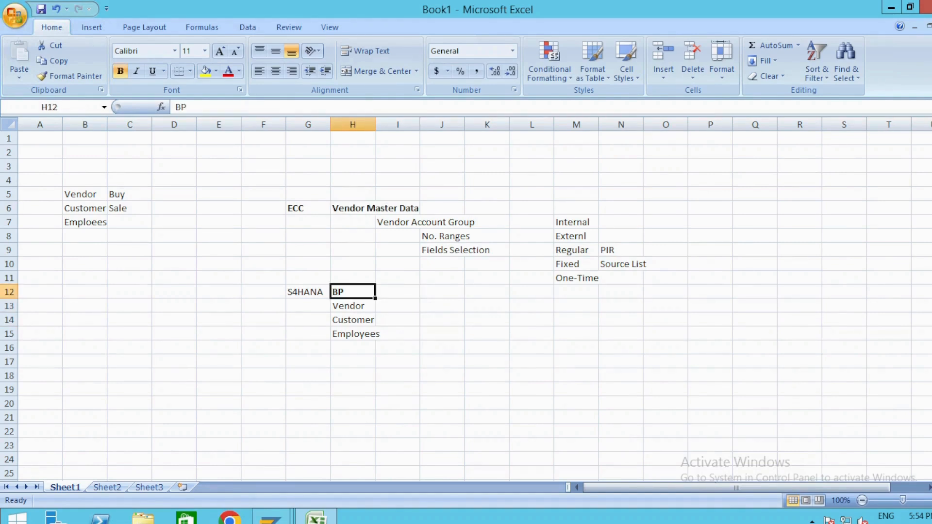
# - Enter "Create BP Group" in cell H17, below the S4HANA business partner list
pyautogui.press('Down')
pyautogui.press('Down')
pyautogui.press('Down')
pyautogui.press('Down')
pyautogui.press('Down')
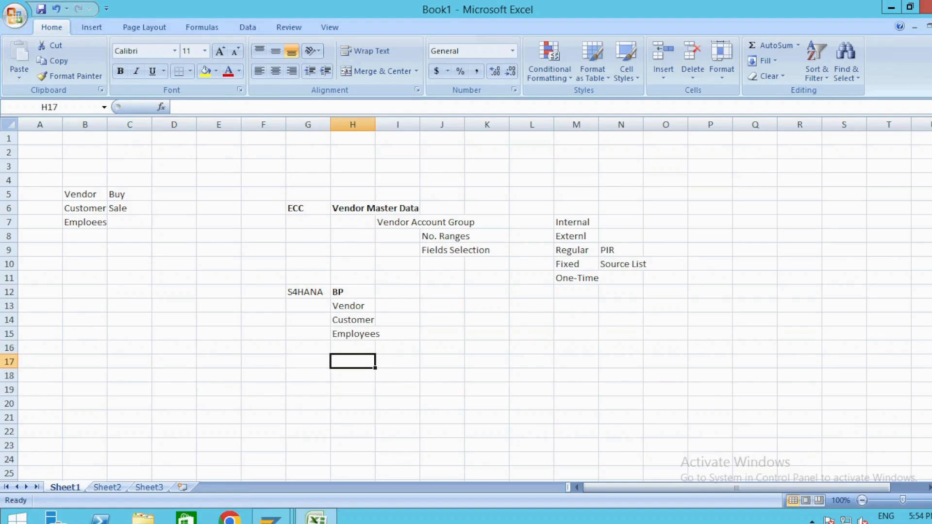
pyautogui.write('Create BP')
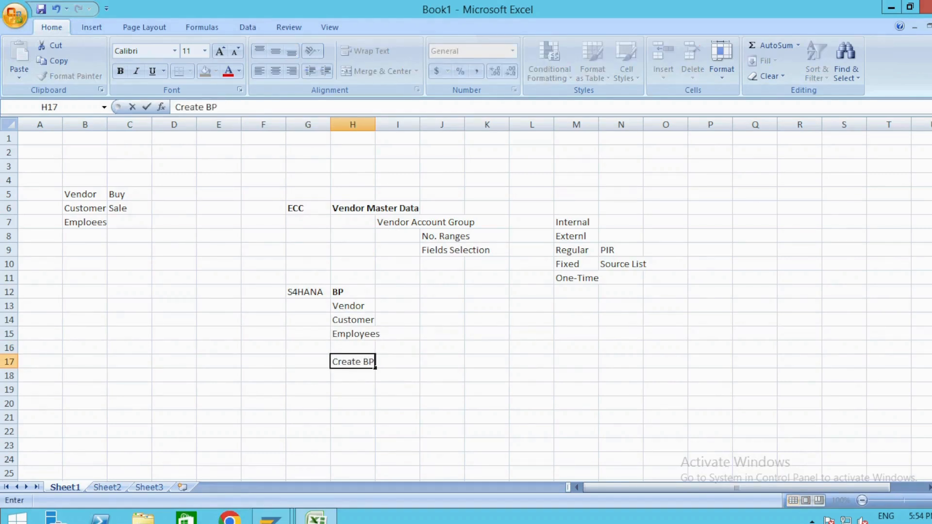
pyautogui.write(' Group')
pyautogui.press('Tab')
pyautogui.press('Return')
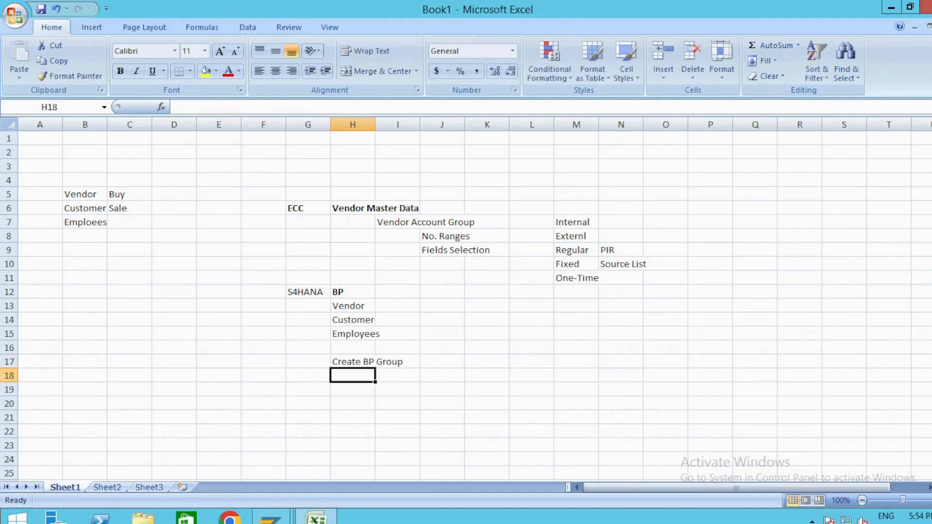
# - Enter "Create VAG" in cell H18, directly below the BP group entry
pyautogui.write('Creat')
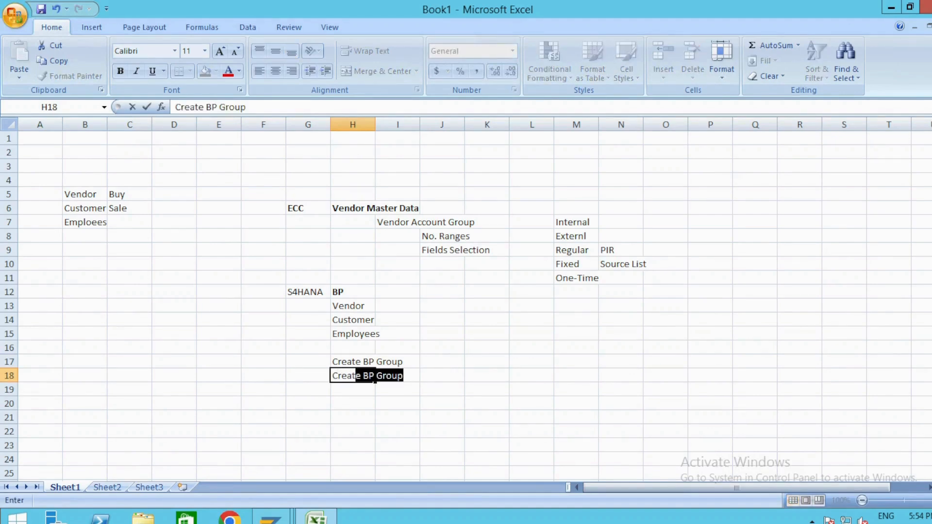
pyautogui.write('e VAG')
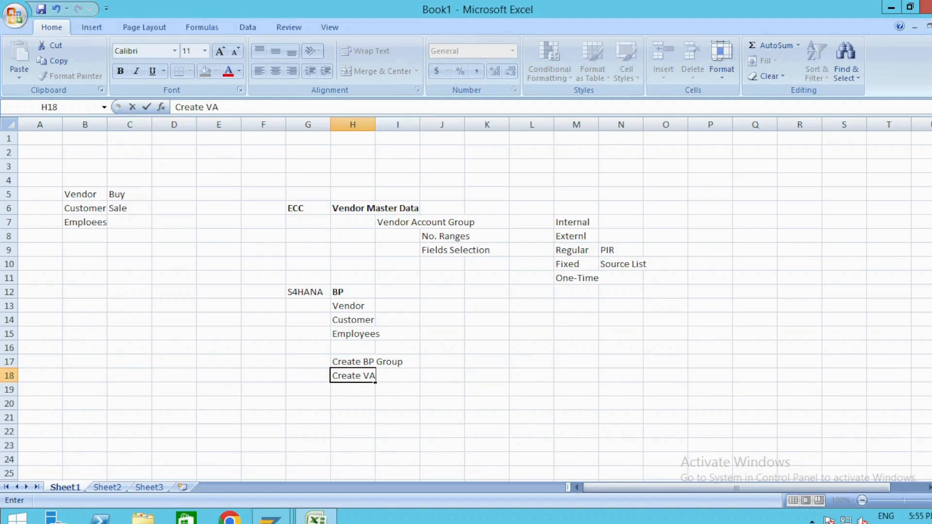
pyautogui.press('Tab')
pyautogui.click(372, 376)
pyautogui.press('Up')
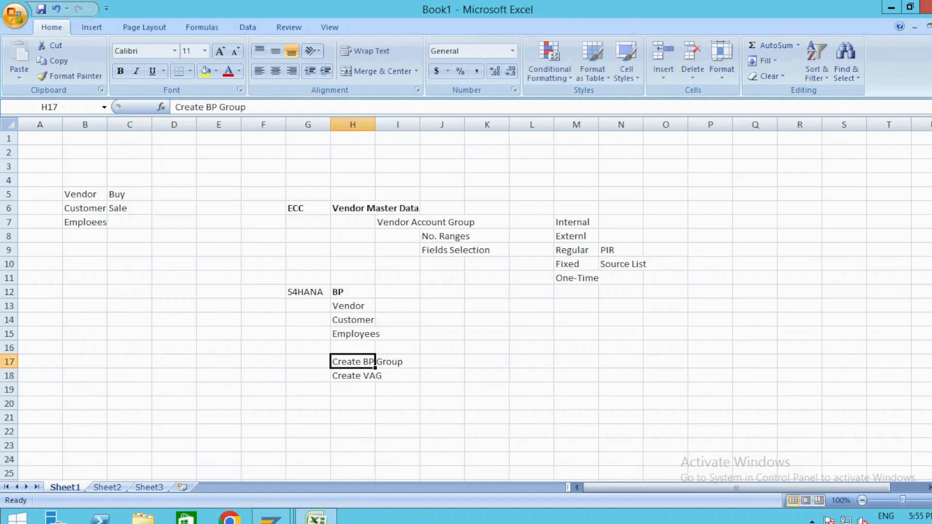
# - Switch to SAP and open the SAP Customizing Implementation Guide through transaction SPRO
pyautogui.hotkey('alt', 'Tab')
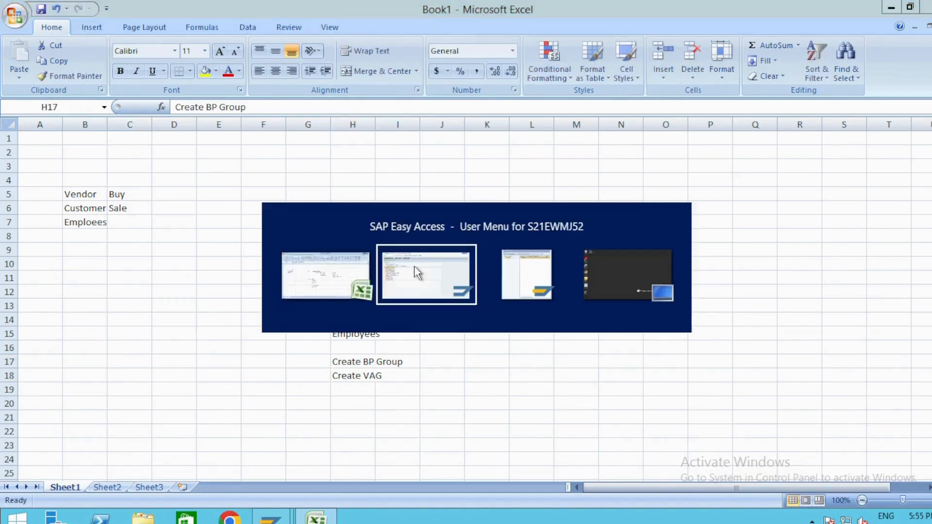
pyautogui.write('spro')
pyautogui.press('Return')
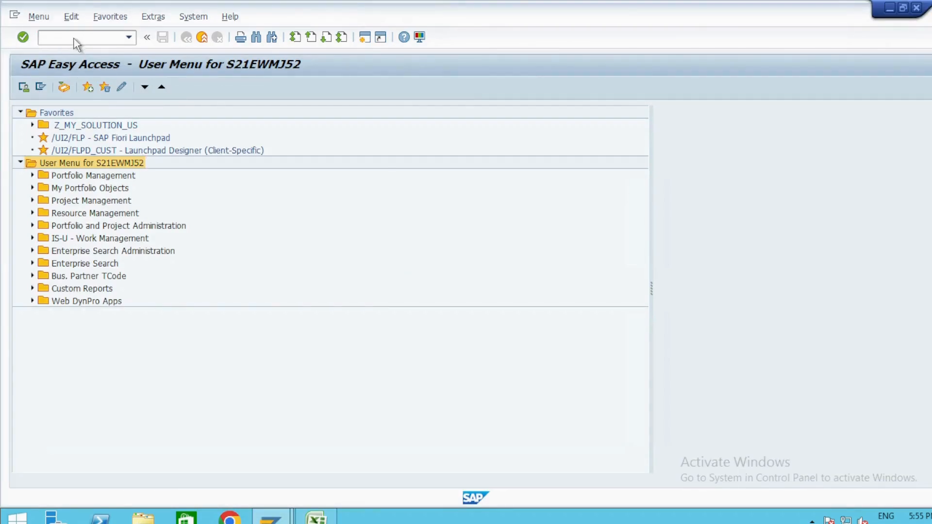
pyautogui.click(73, 88)
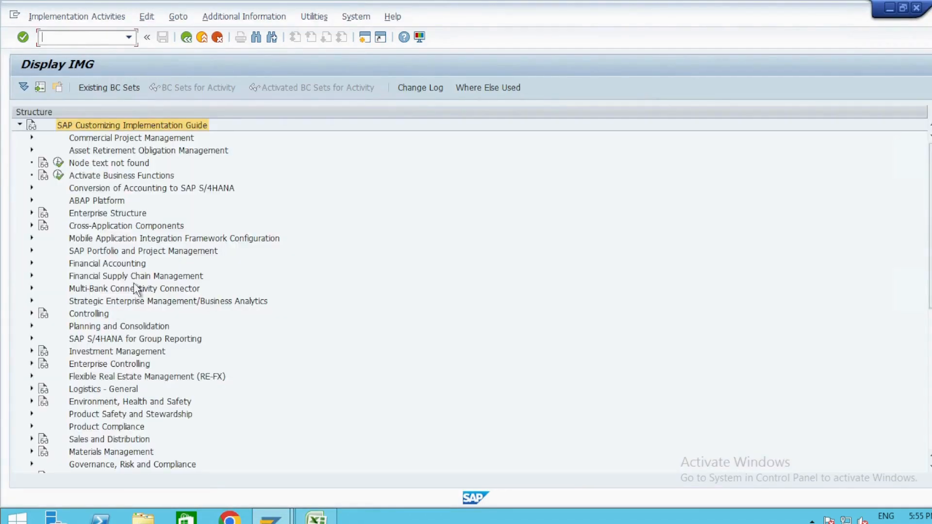
pyautogui.hotkey('alt', 'Tab')
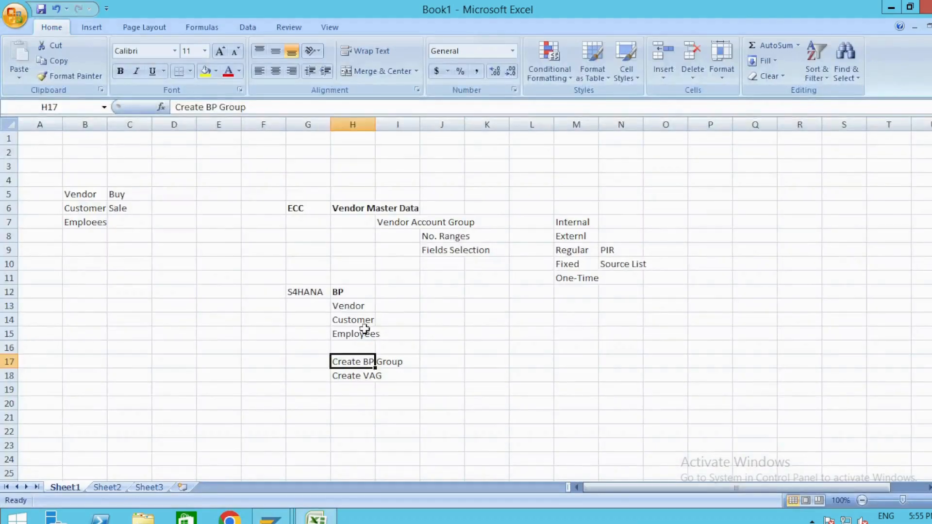
pyautogui.click(357, 289)
pyautogui.hotkey('alt', 'Tab')
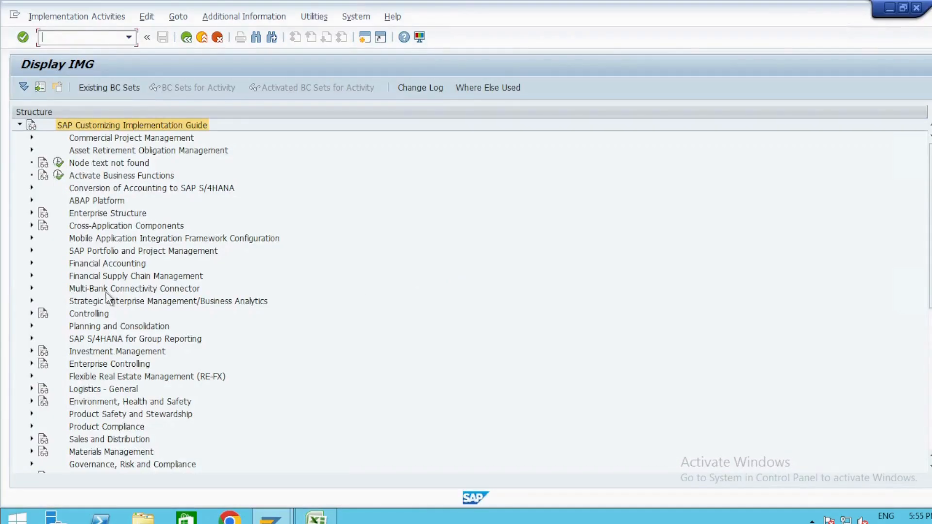
# - Expand Cross-Application Components, SAP Business Partner, Business Partner, Basic Settings and Number Ranges and Groupings, and select Define Number Ranges
pyautogui.click(31, 226)
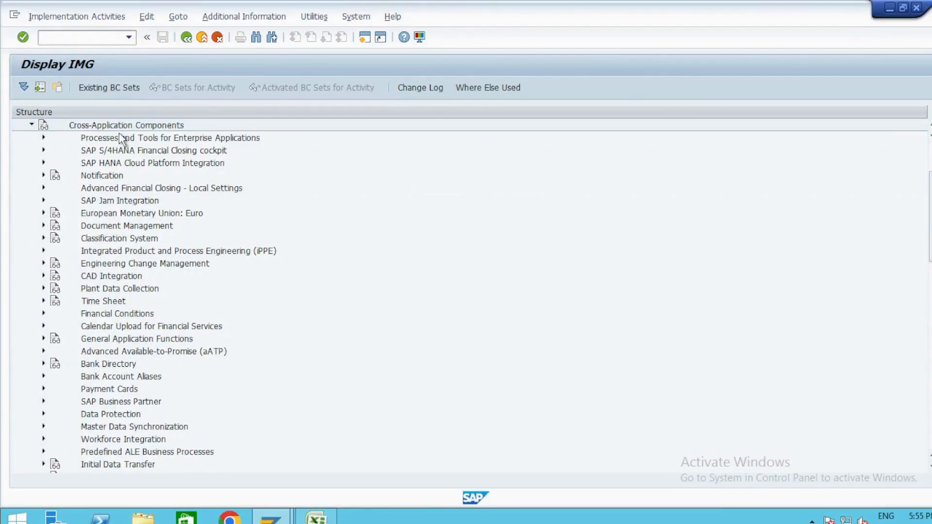
pyautogui.click(43, 401)
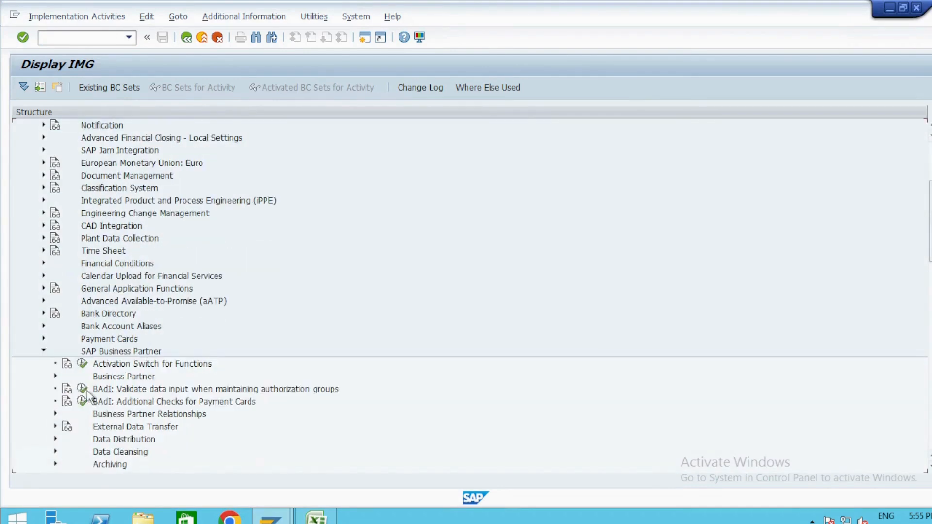
pyautogui.click(56, 349)
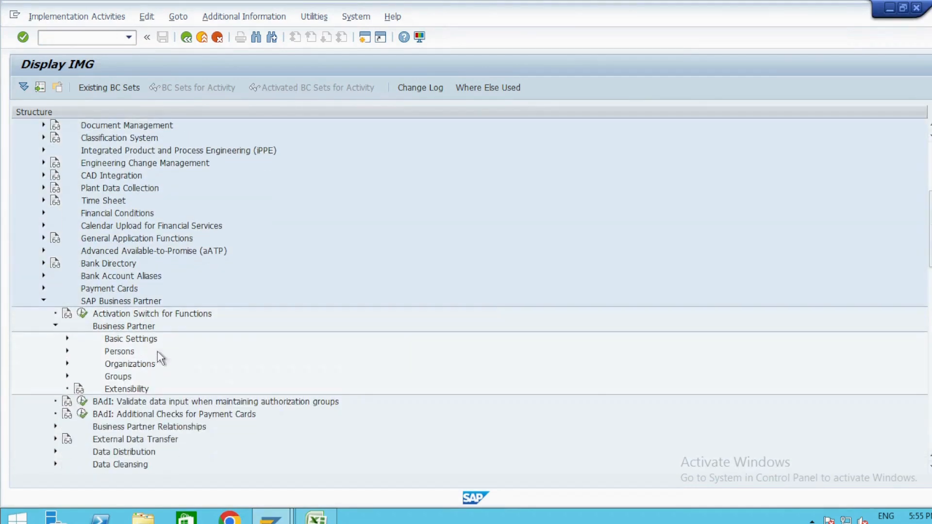
pyautogui.click(67, 339)
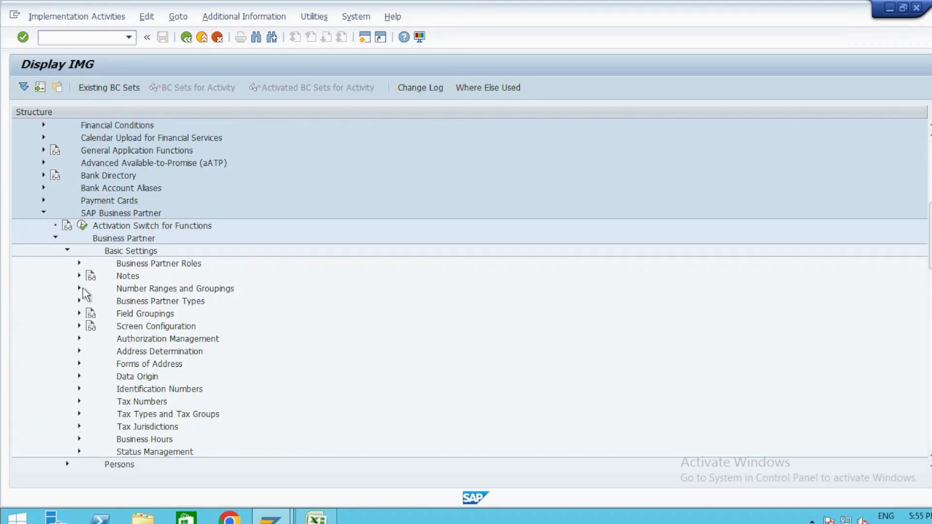
pyautogui.click(78, 288)
pyautogui.click(160, 302)
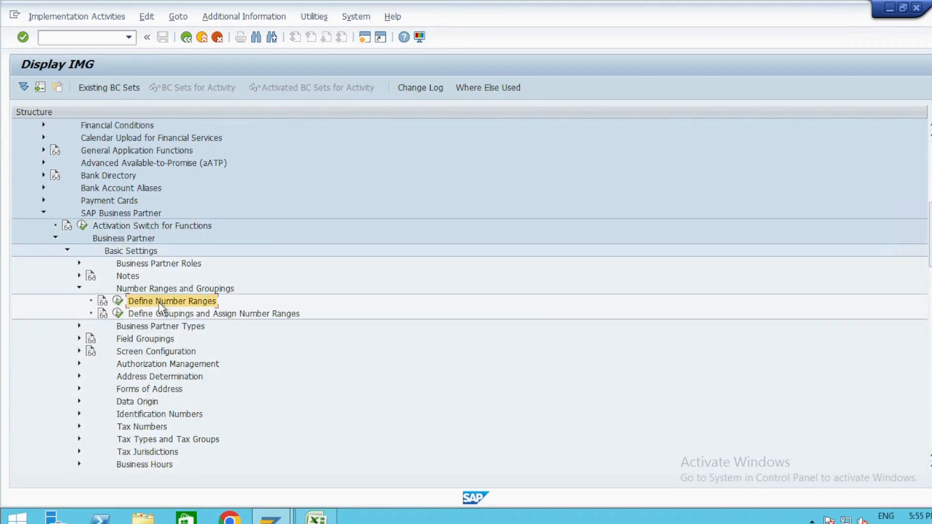
# - Switch to the Excel notes and enter 0.1 in cell I17 and "Number Range" in cell J17
pyautogui.hotkey('alt', 'Tab')
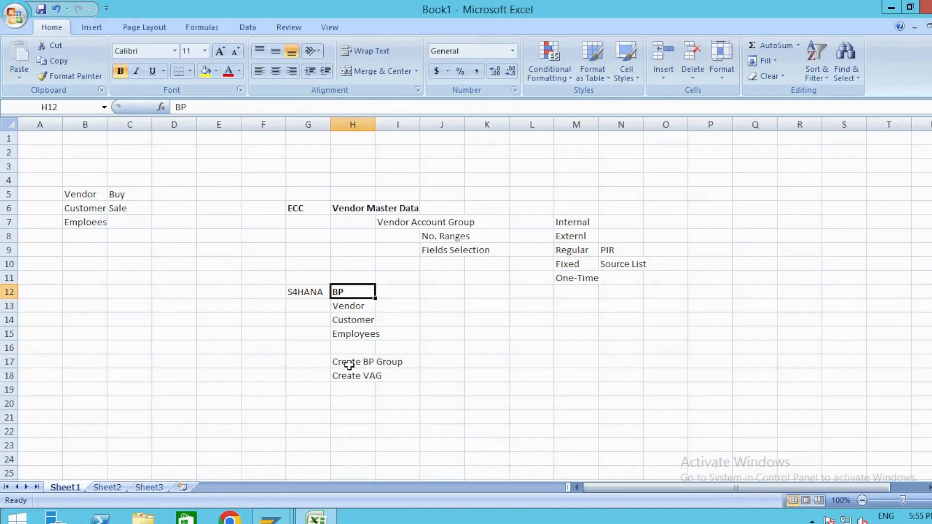
pyautogui.click(352, 364)
pyautogui.click(394, 364)
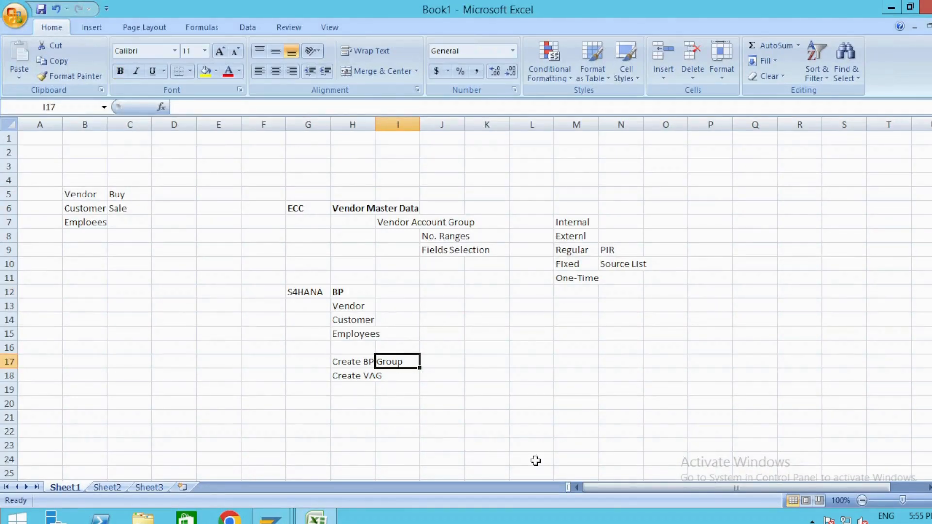
pyautogui.write('0.1')
pyautogui.press('Tab')
pyautogui.write('N')
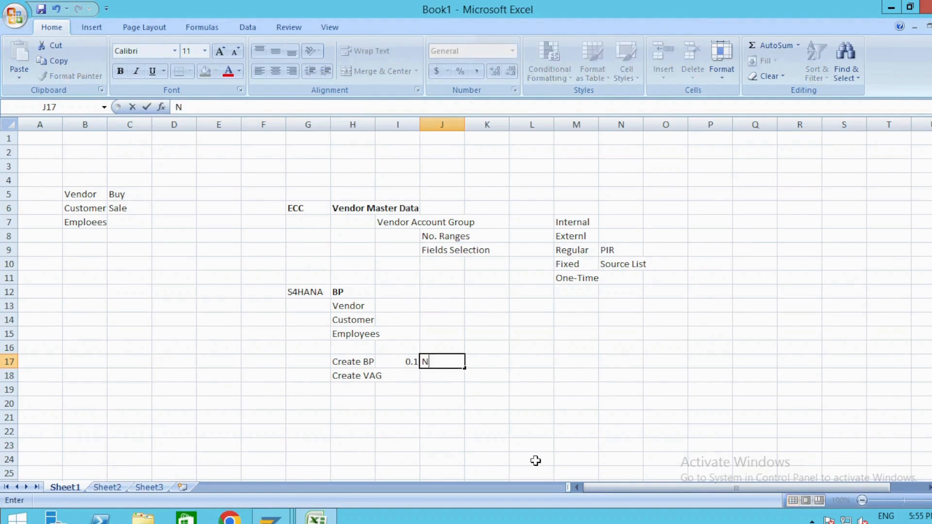
pyautogui.write('umber Range')
pyautogui.press('Return')
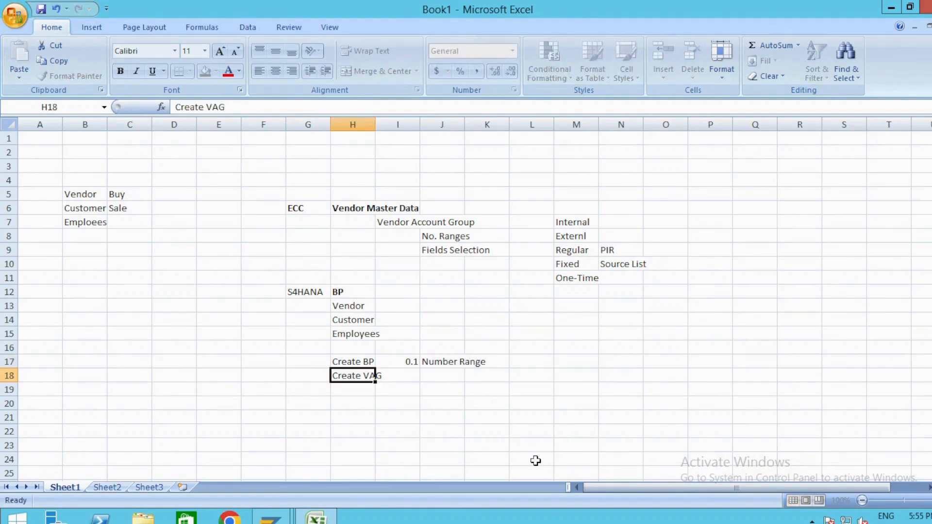
# - Enter 2 in cell I18 and "Assign your Num. to BP GRP" in cell J18
pyautogui.press('Right')
pyautogui.write('2')
pyautogui.press('Tab')
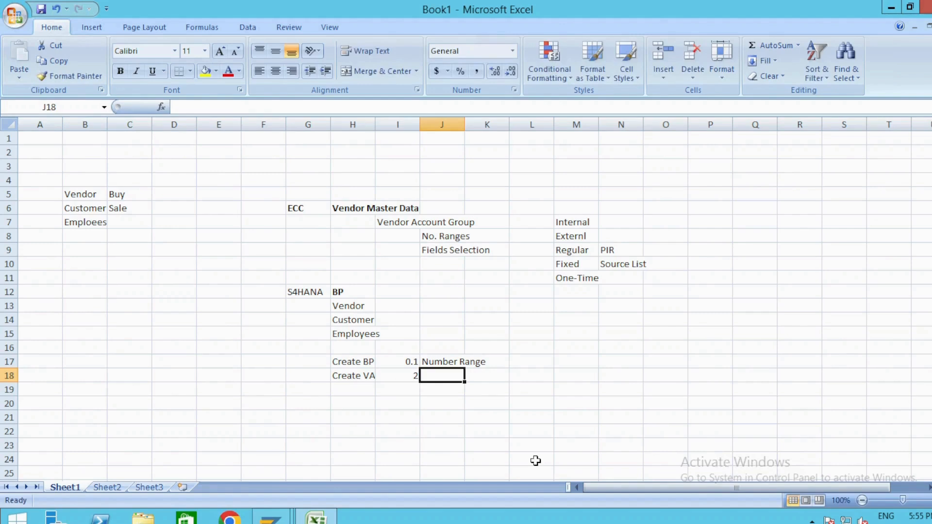
pyautogui.write('Assign your N')
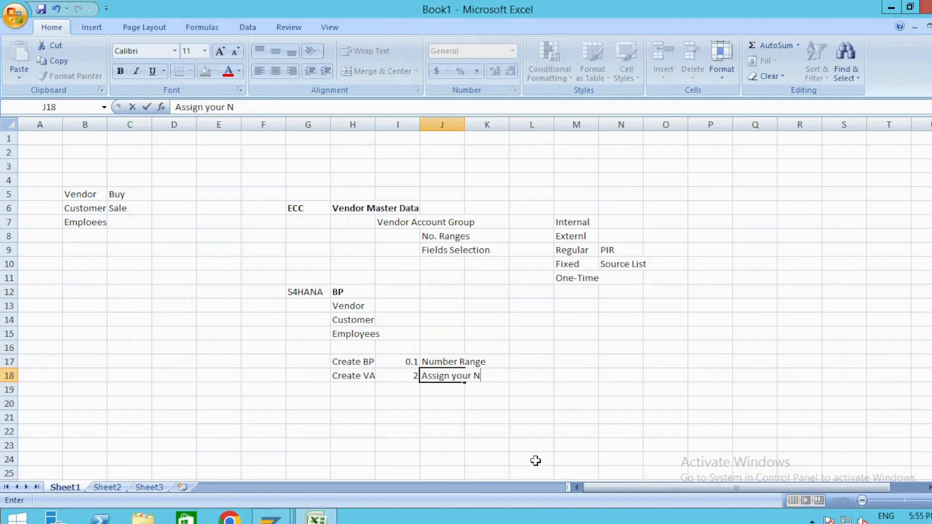
pyautogui.write('um. to ')
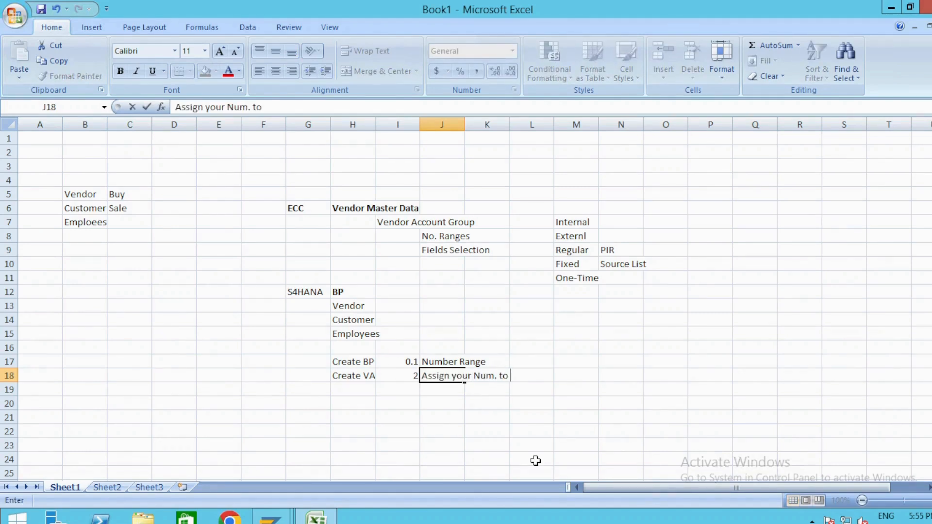
pyautogui.write('BP GRP')
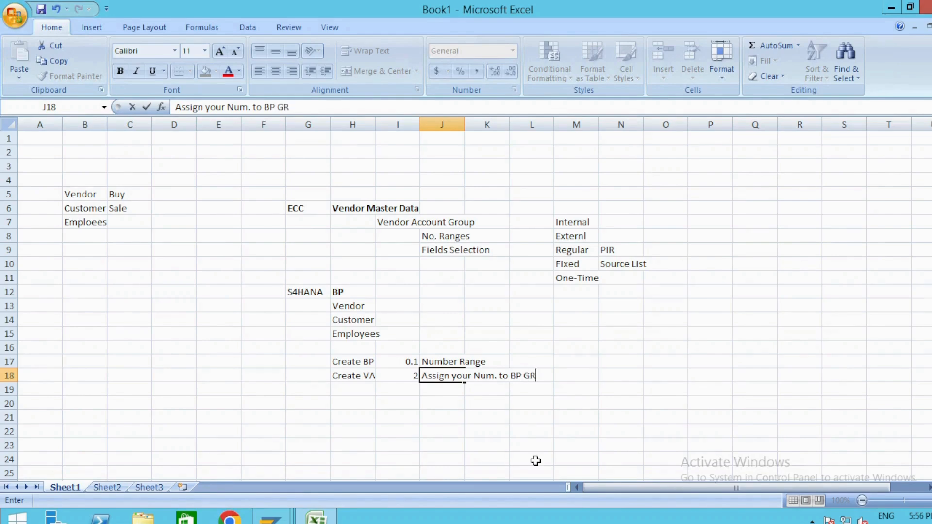
pyautogui.press('Return')
# - Switch to SAP, open the BU_PARTNER number range intervals in change mode and look through them to the end
pyautogui.hotkey('alt', 'Tab')
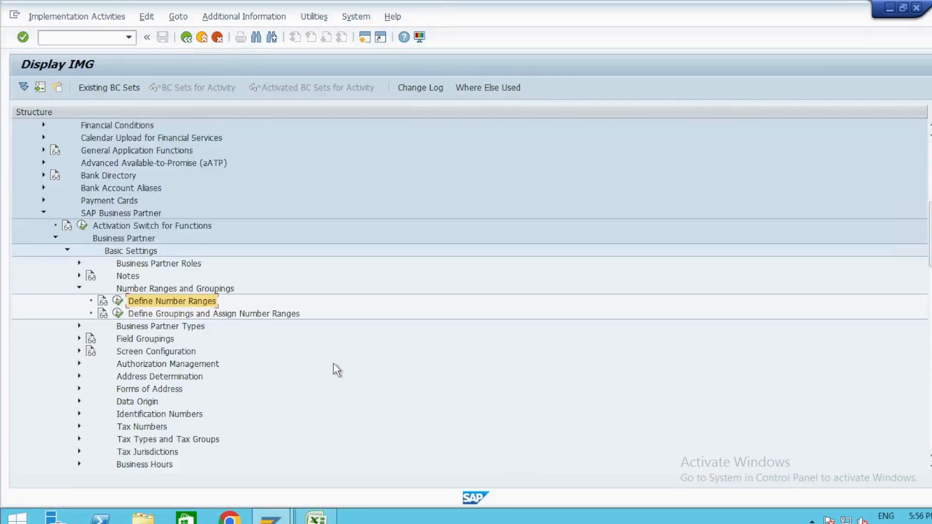
pyautogui.click(118, 304)
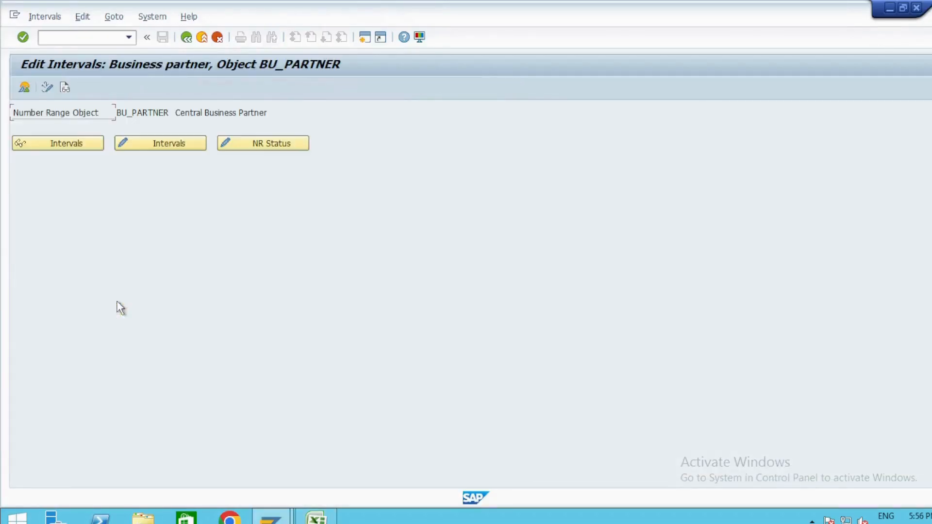
pyautogui.click(143, 147)
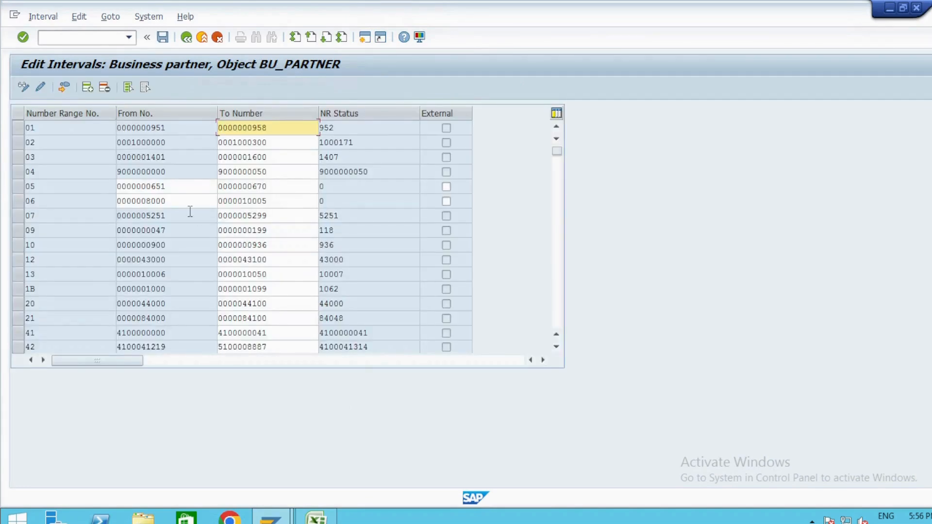
pyautogui.scroll(-15, 174, 221)
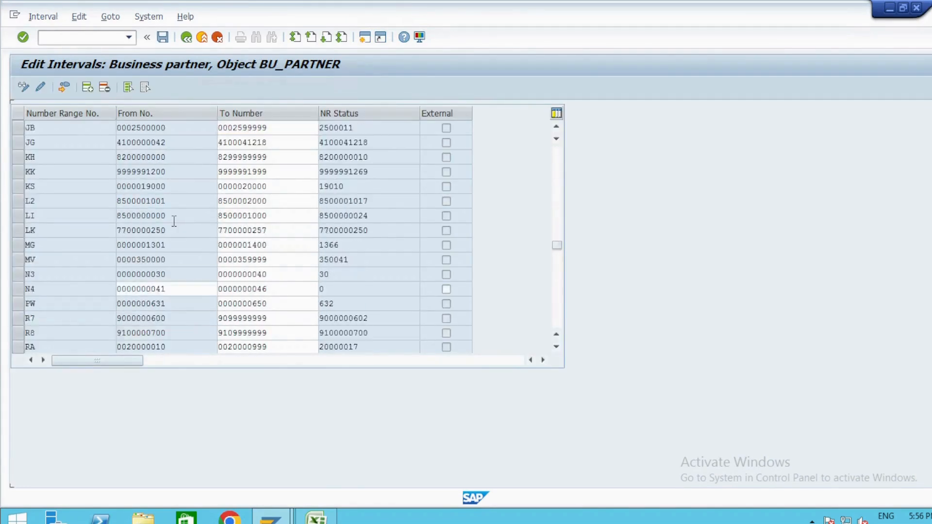
pyautogui.scroll(-10, 174, 221)
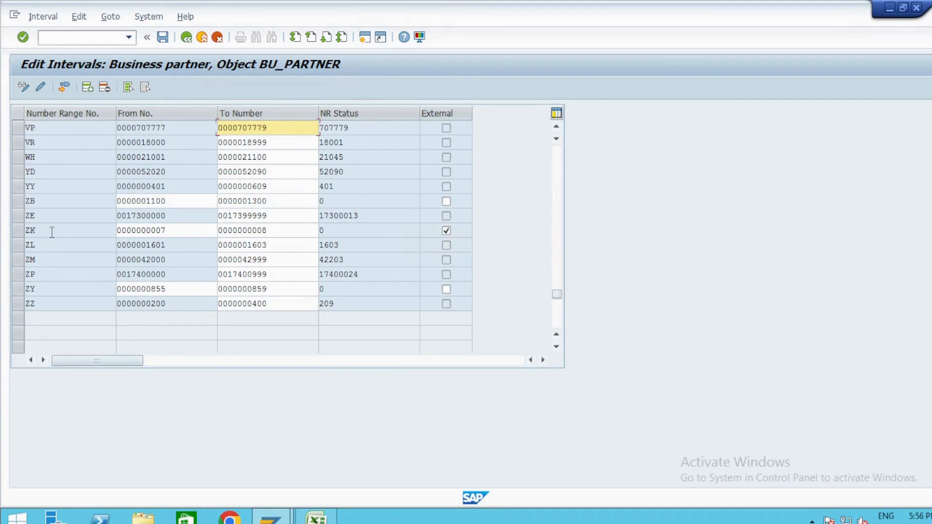
# - Examine the number range intervals ZL and ZM, and return to the implementation guide without changing any interval
pyautogui.moveTo(42, 247); pyautogui.dragTo(5, 252)
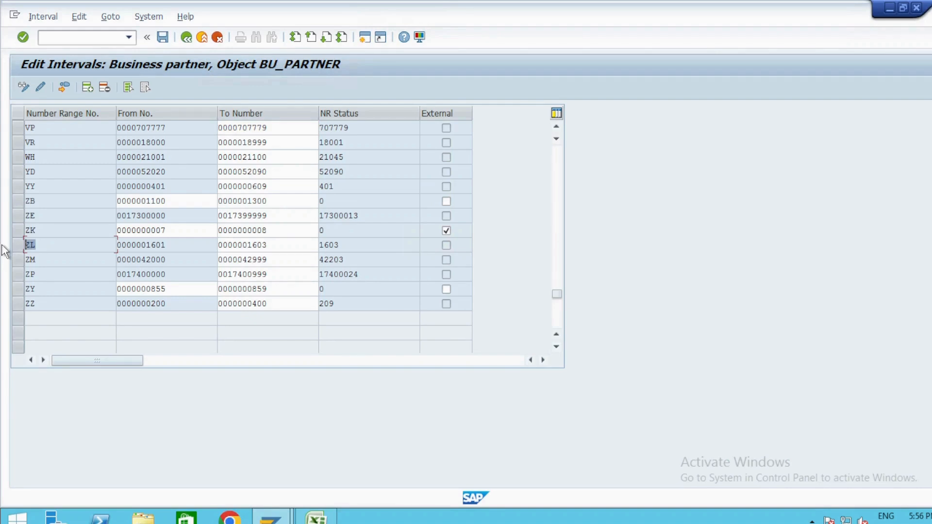
pyautogui.moveTo(347, 246); pyautogui.dragTo(293, 247)
pyautogui.moveTo(49, 249); pyautogui.dragTo(2, 251)
pyautogui.hotkey('alt', 'Tab')
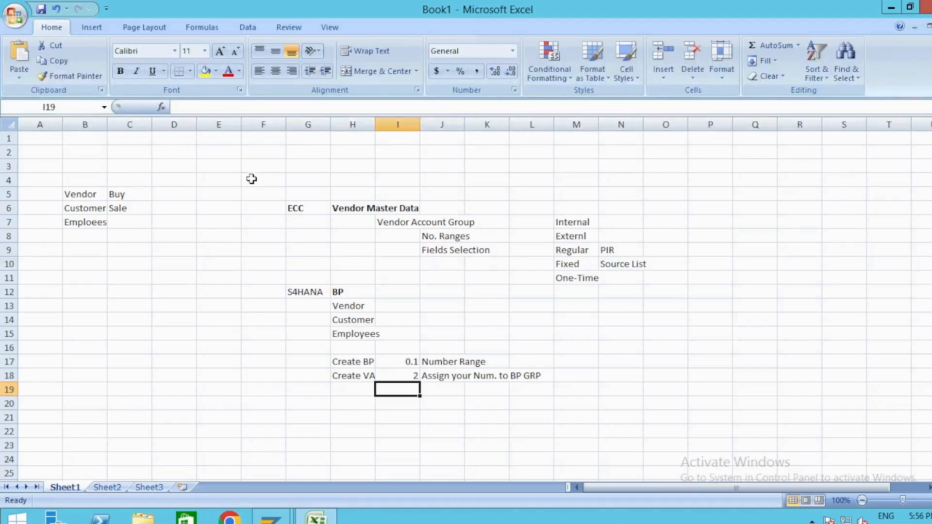
pyautogui.hotkey('alt', 'Tab')
pyautogui.press('F3')
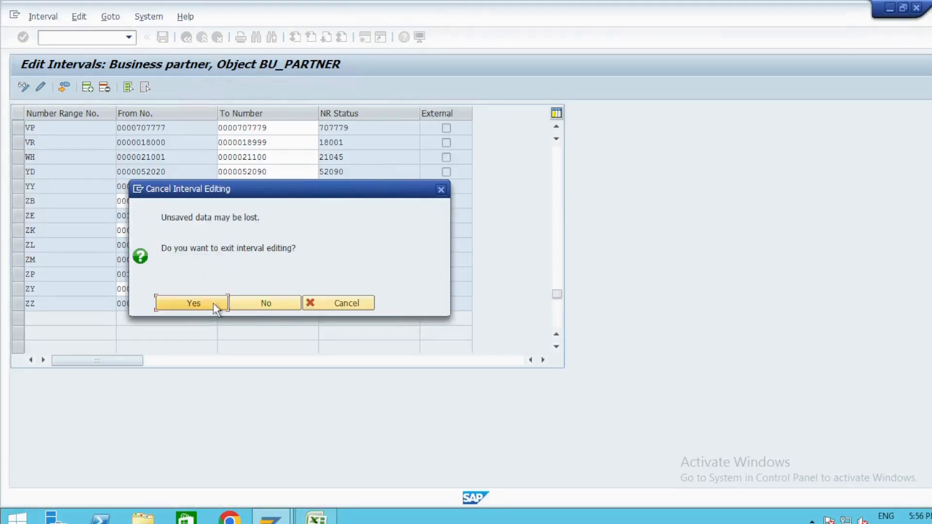
pyautogui.click(351, 302)
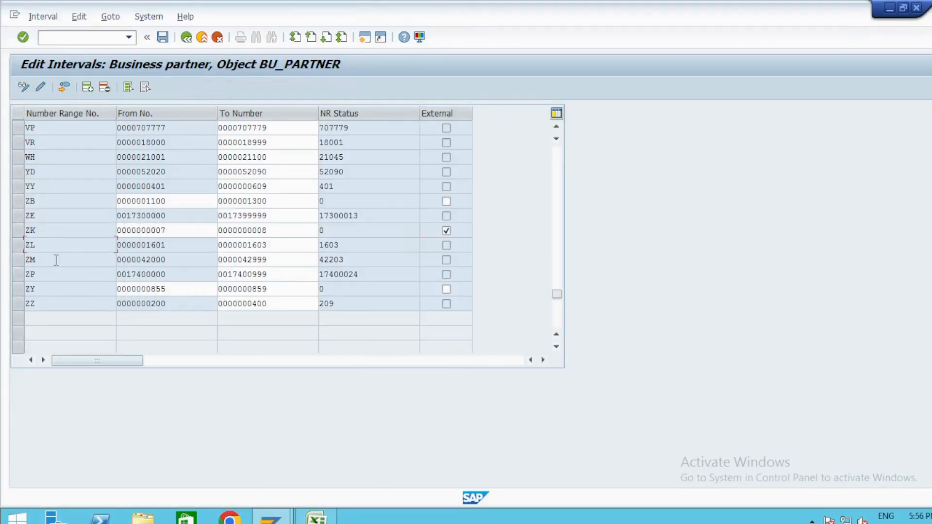
pyautogui.moveTo(56, 260); pyautogui.dragTo(3, 259)
pyautogui.click(186, 37)
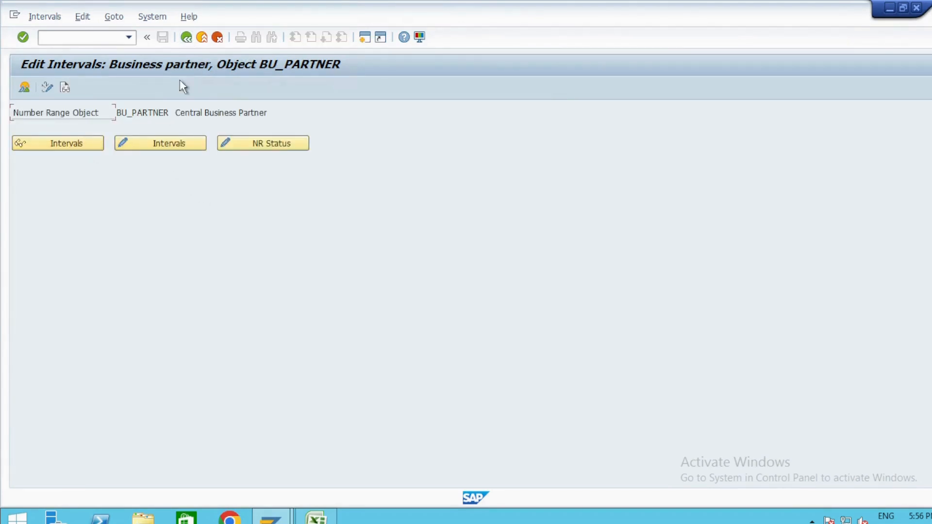
pyautogui.click(187, 37)
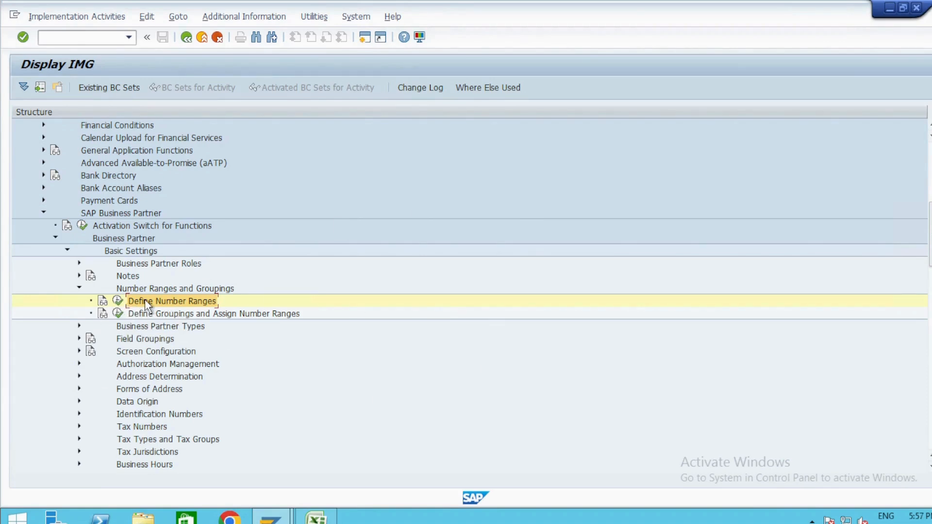
# - Open the customizing activity for defining groupings and assigning number ranges, and start a new entry with grouping ZABP
pyautogui.click(118, 314)
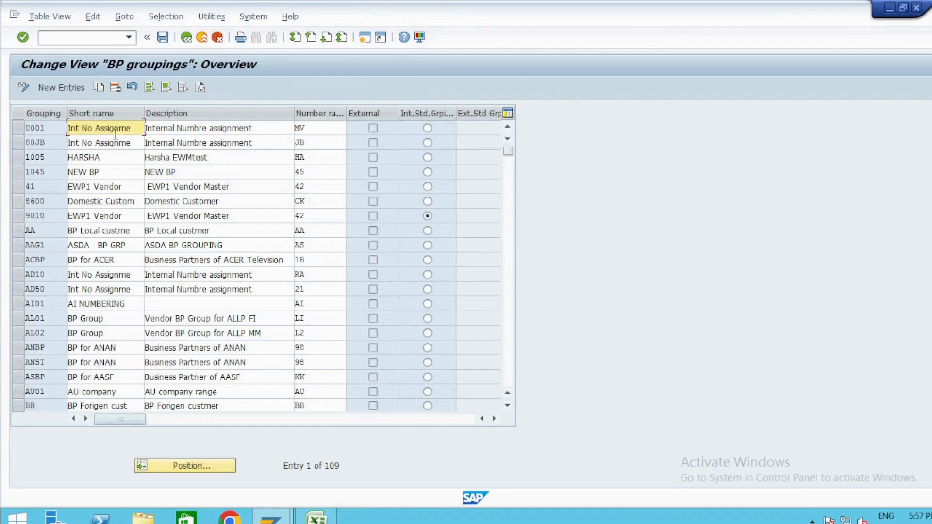
pyautogui.click(317, 129)
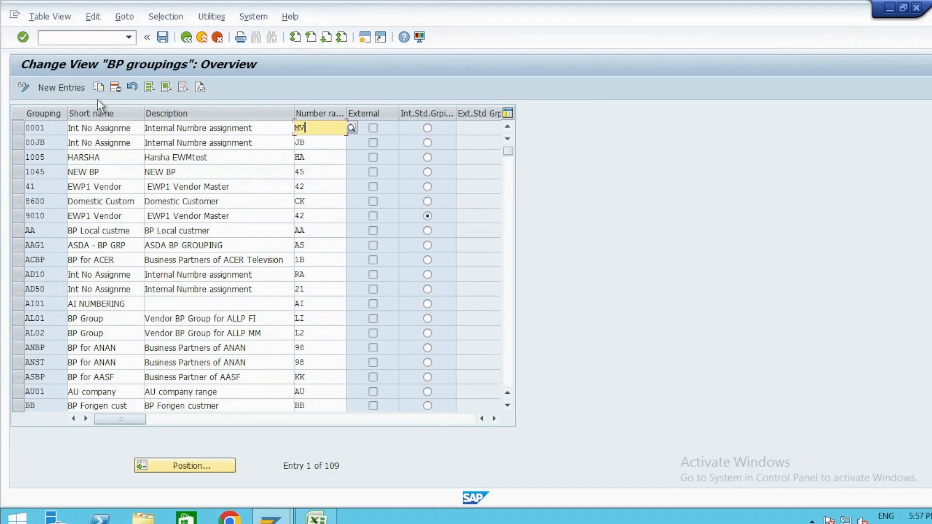
pyautogui.click(36, 87)
pyautogui.write('Z')
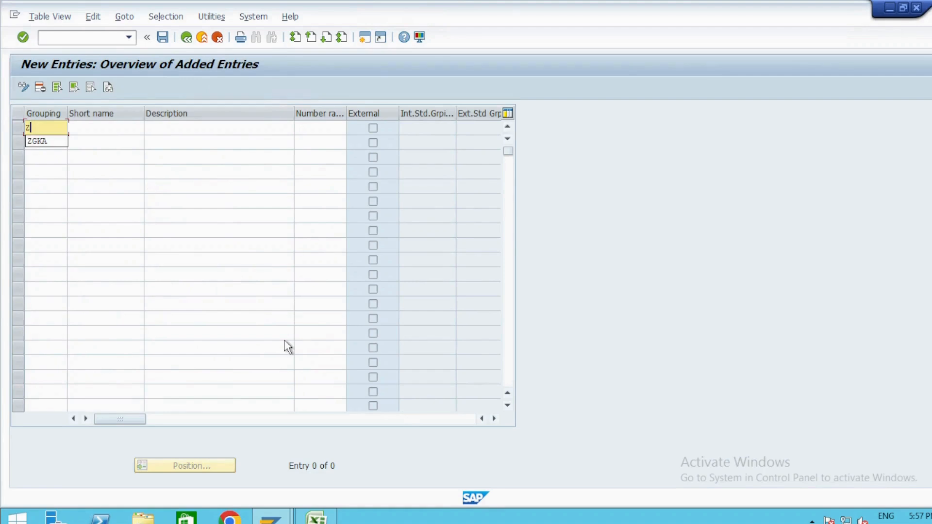
pyautogui.write('B')
pyautogui.write('B')
pyautogui.press('BackSpace')
pyautogui.press('BackSpace')
pyautogui.write('ABP')
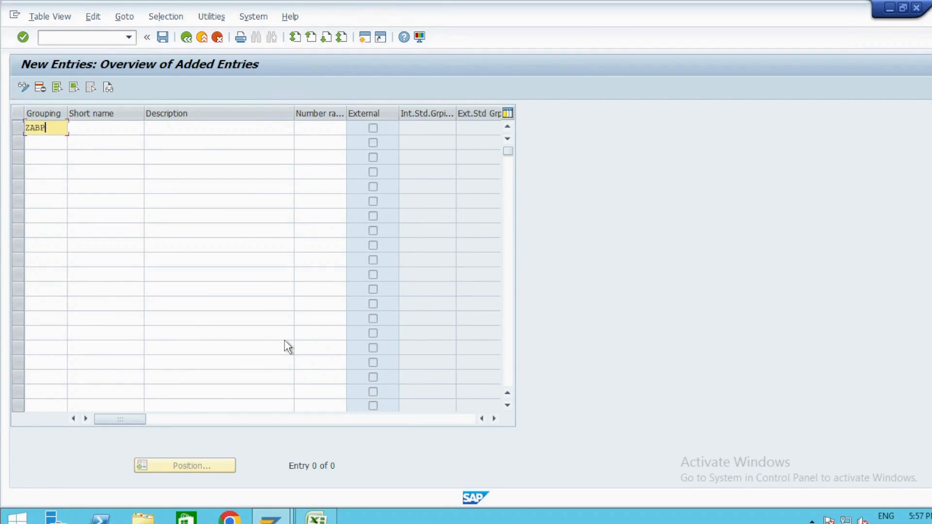
# - Enter Test_ZABP as both the short name and the description of the ZABP grouping
pyautogui.press('Tab')
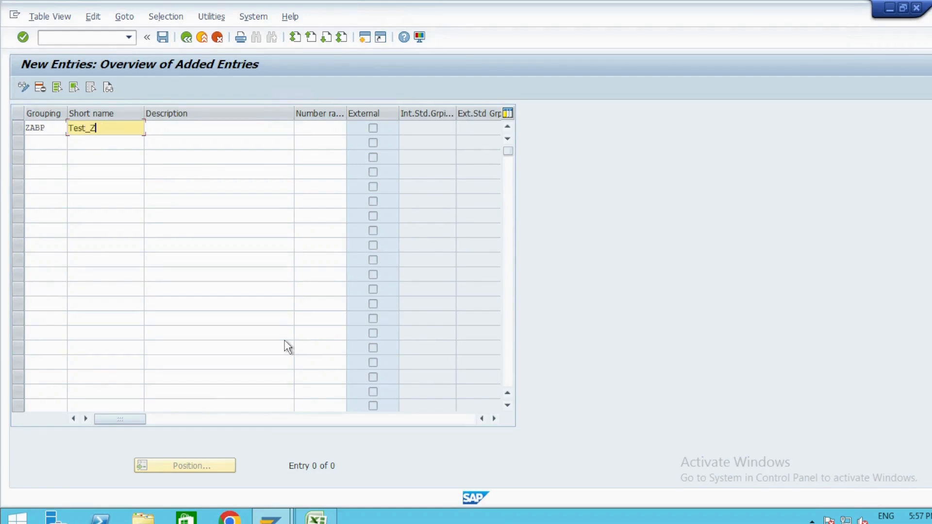
pyautogui.press('Tab')
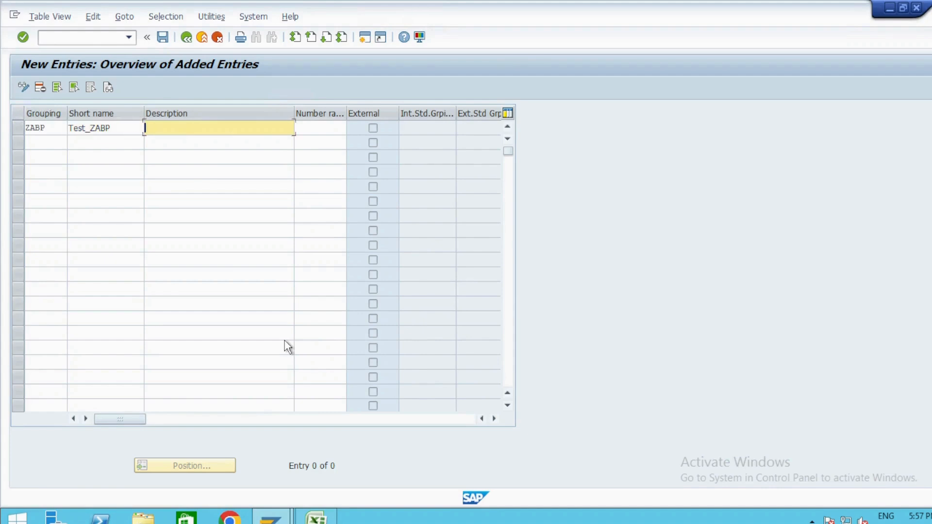
pyautogui.hotkey('shift', 'Tab')
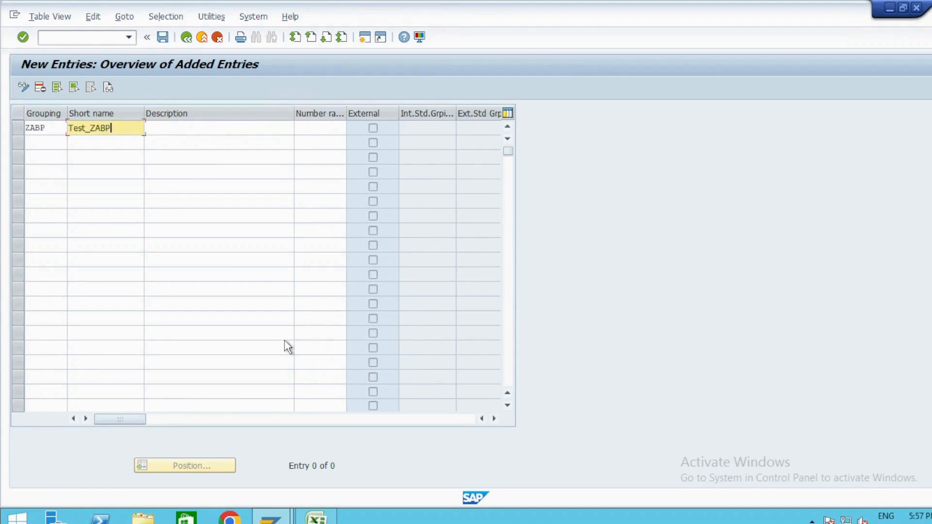
pyautogui.press('Tab')
pyautogui.write('Test_ZABP')
pyautogui.press('Tab')
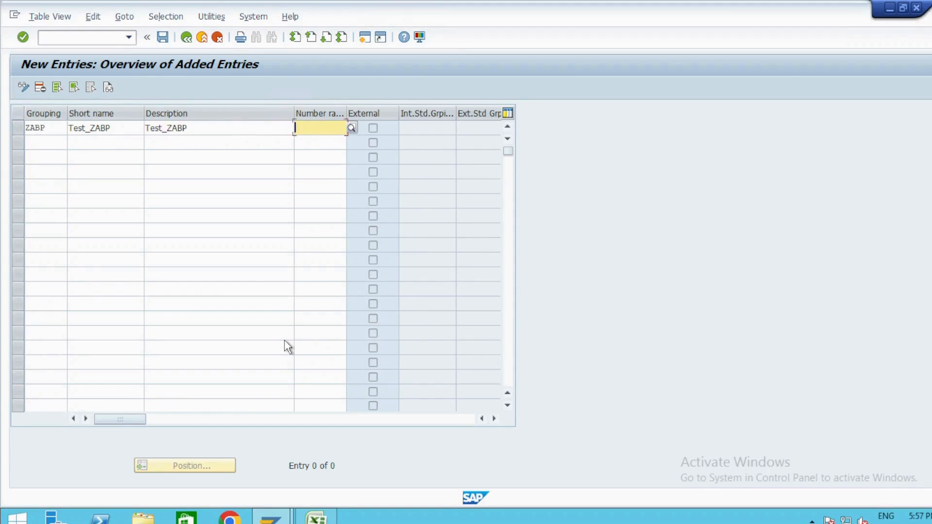
# - Assign number range ZM to the ZABP grouping from the list of possible values, and save the entry
pyautogui.write('Z')
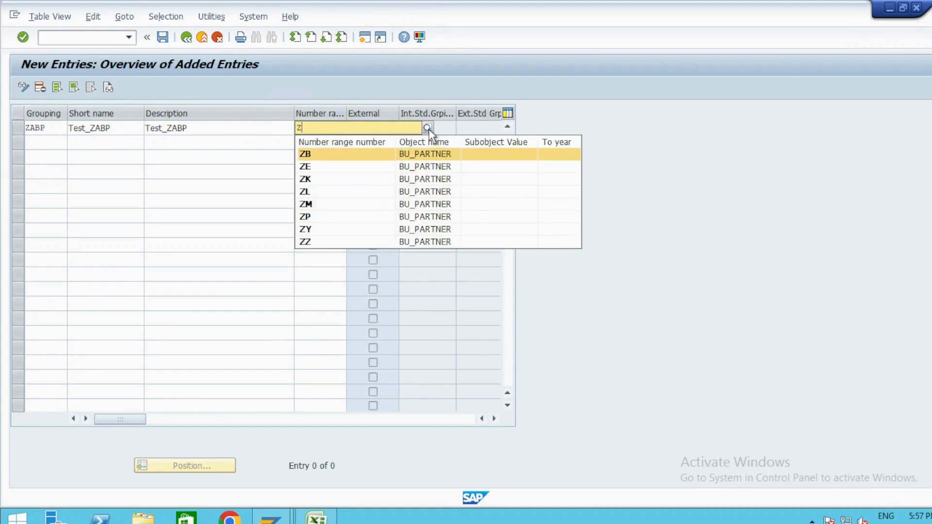
pyautogui.click(427, 128)
pyautogui.moveTo(280, 187); pyautogui.dragTo(268, 439)
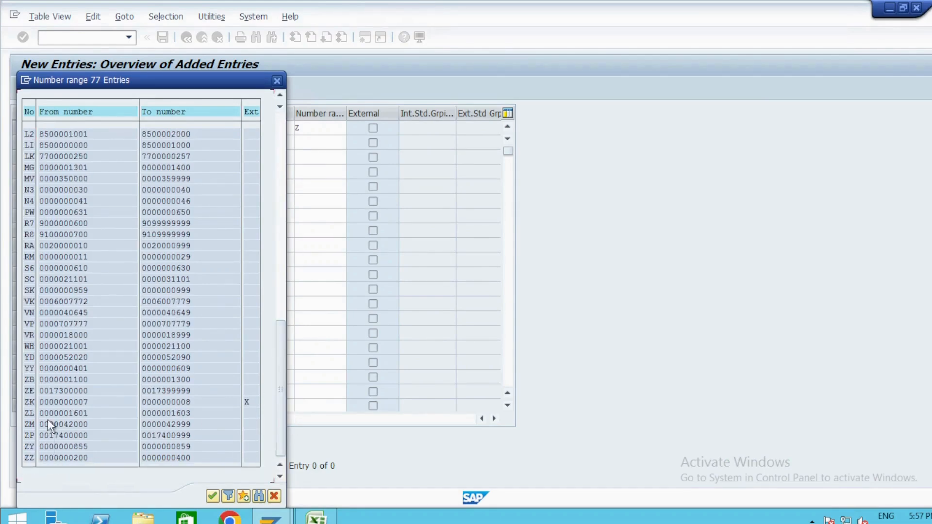
pyautogui.click(28, 424)
pyautogui.doubleClick(29, 426)
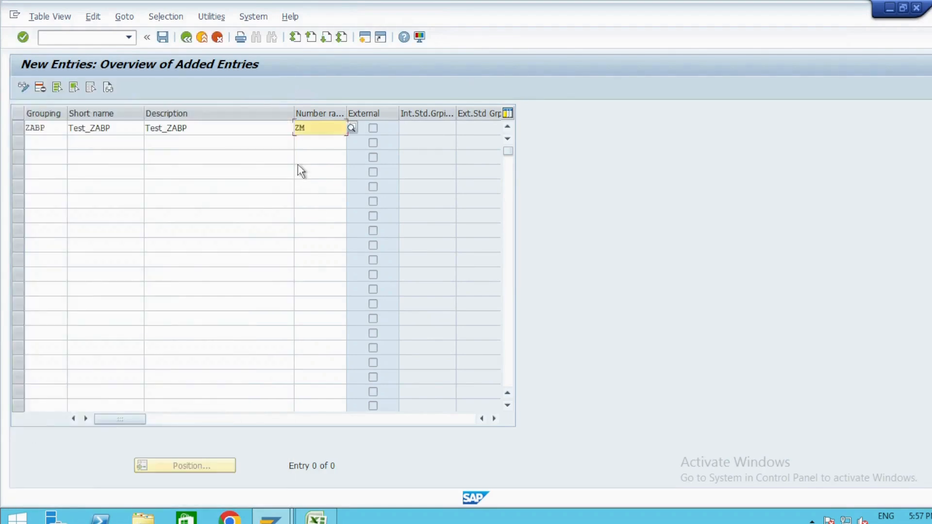
pyautogui.press('Return')
pyautogui.hotkey('ctrl', 's')
pyautogui.press('Return')
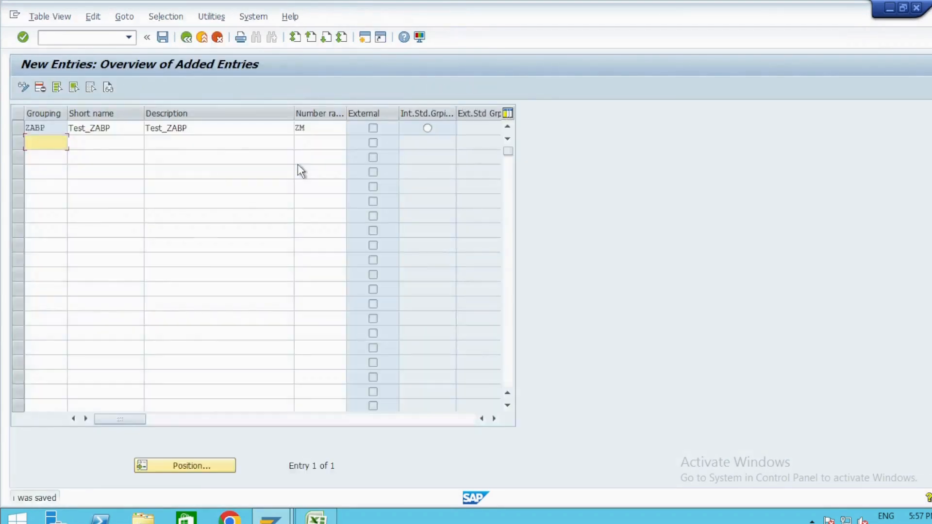
pyautogui.press('F3')
# - Switch to the Excel notes, make "Create BP" in H17 bold, and move "Create VAG" from H18 to H20 in bold
pyautogui.hotkey('alt', 'Tab')
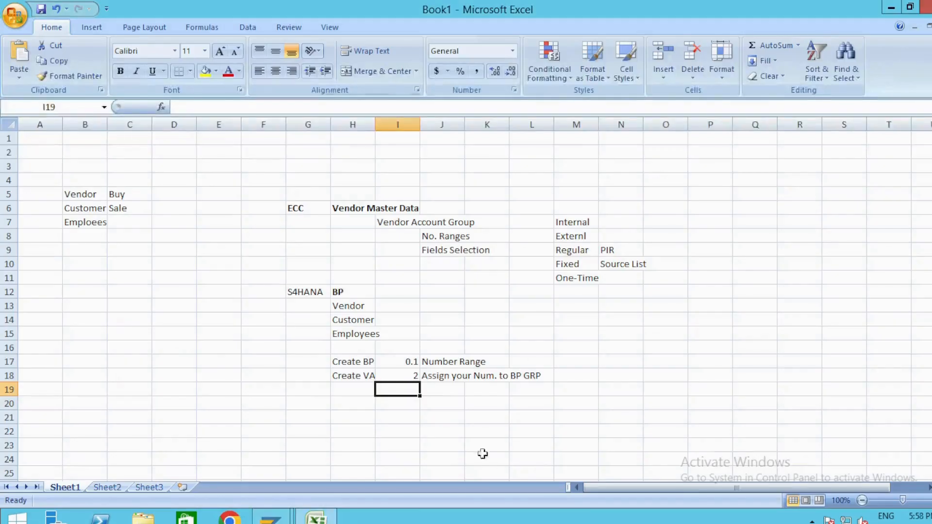
pyautogui.click(364, 362)
pyautogui.hotkey('ctrl', 'b')
pyautogui.press('Down')
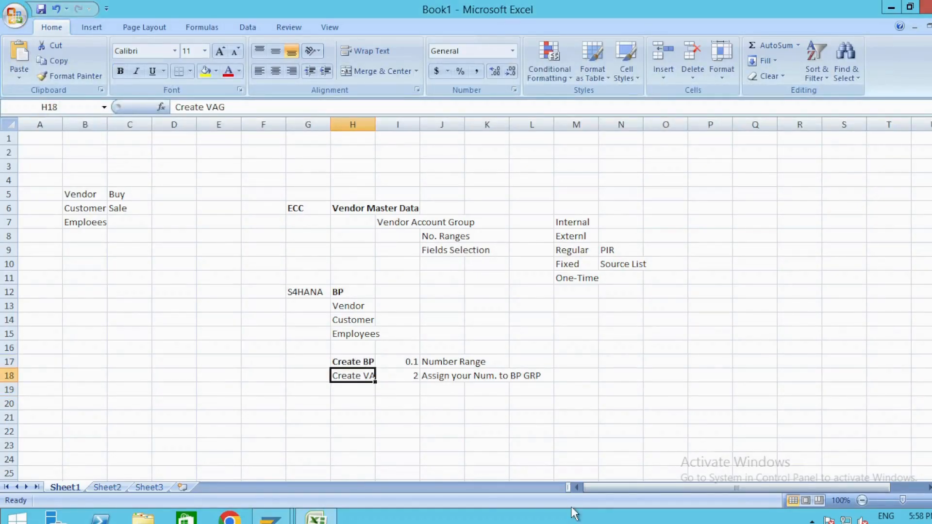
pyautogui.hotkey('ctrl', 'c')
pyautogui.press('Down')
pyautogui.press('Down')
pyautogui.hotkey('ctrl', 'v')
pyautogui.hotkey('ctrl', 's')
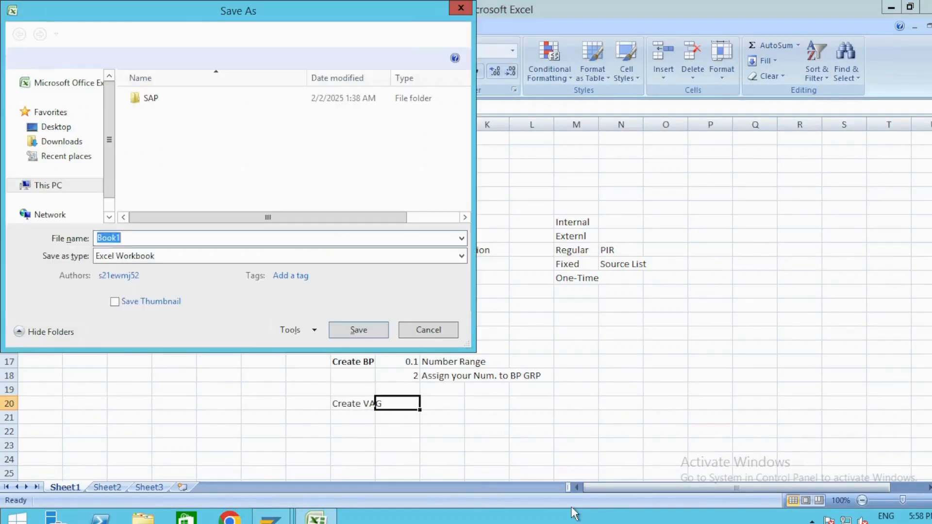
pyautogui.press('Escape')
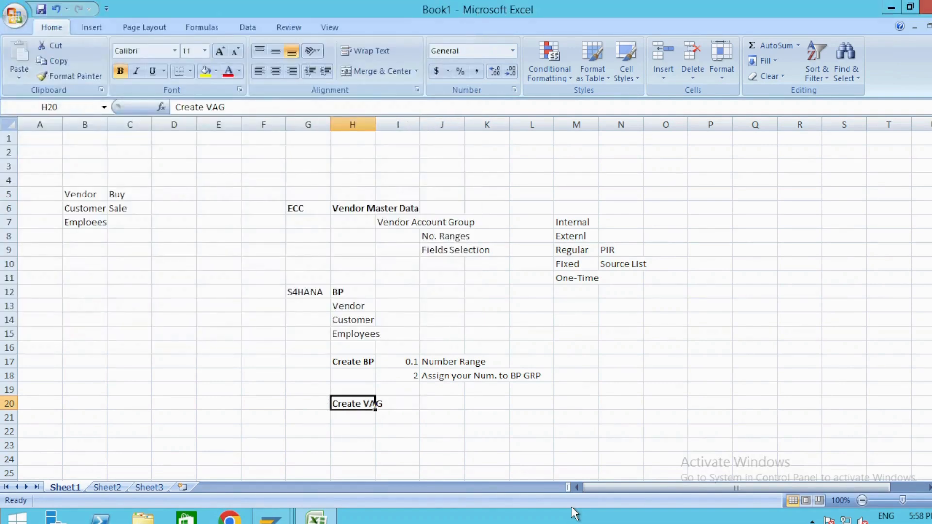
# - Switch to SAP, open transaction BP and start creating a business partner of type organization
pyautogui.hotkey('alt', 'Tab')
pyautogui.click(98, 39)
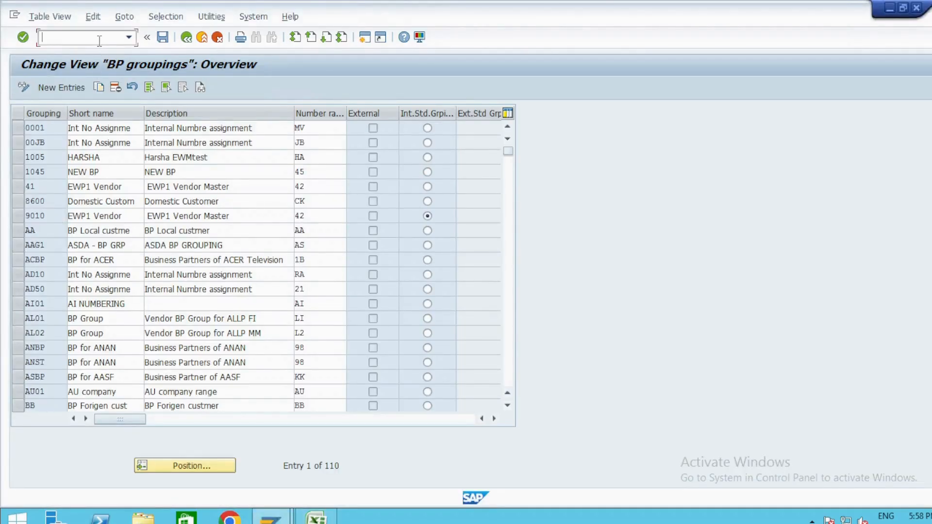
pyautogui.write('/nbp')
pyautogui.press('Return')
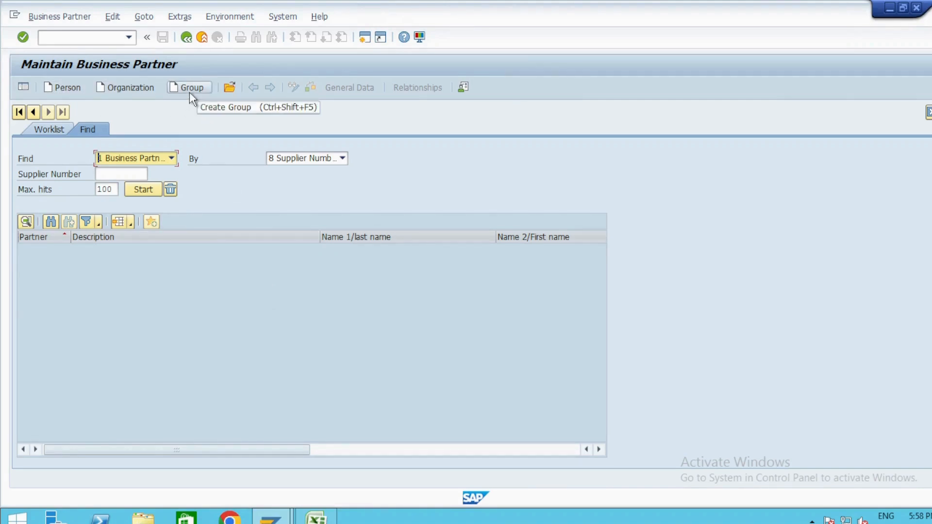
pyautogui.click(127, 92)
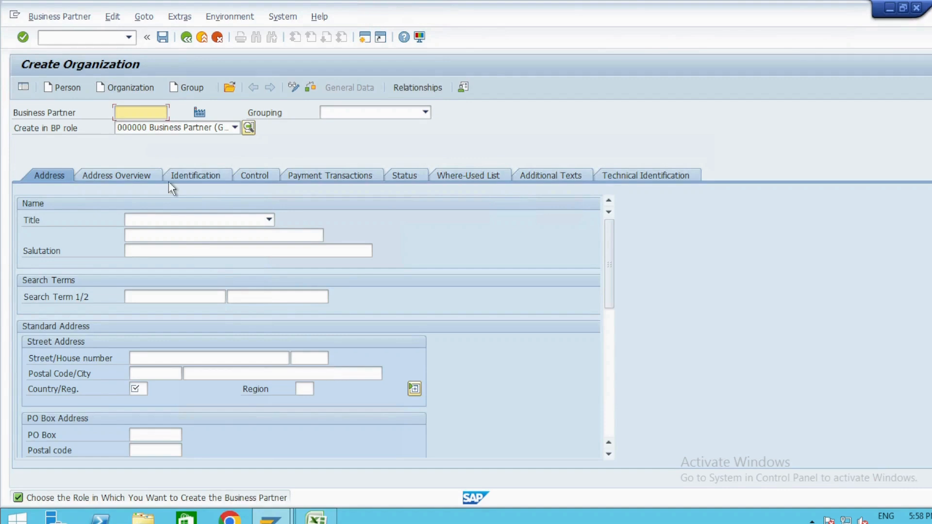
# - Set the new organization's grouping to ZABP Test_ZABP
pyautogui.click(264, 116)
pyautogui.click(426, 112)
pyautogui.click(281, 182)
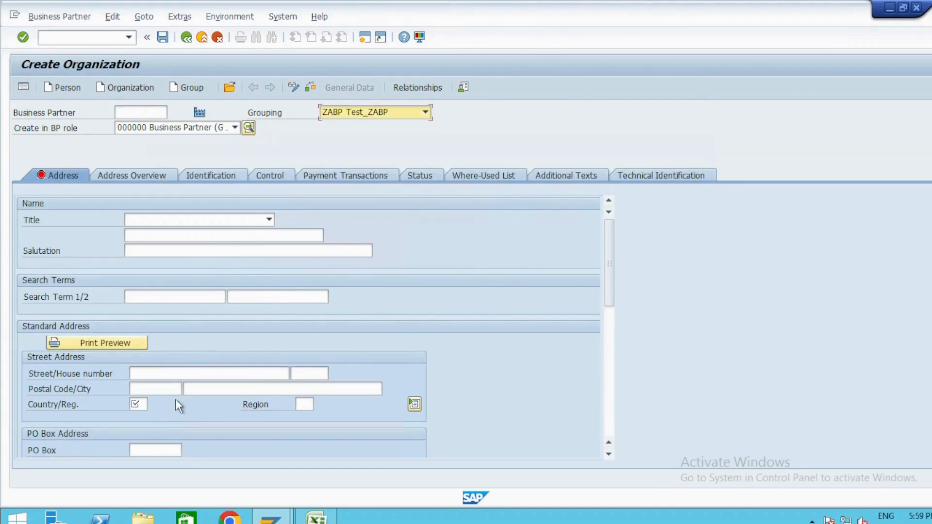
# - Set the organization's country to IN in the standard address and save the business partner
pyautogui.click(145, 404)
pyautogui.write('IN')
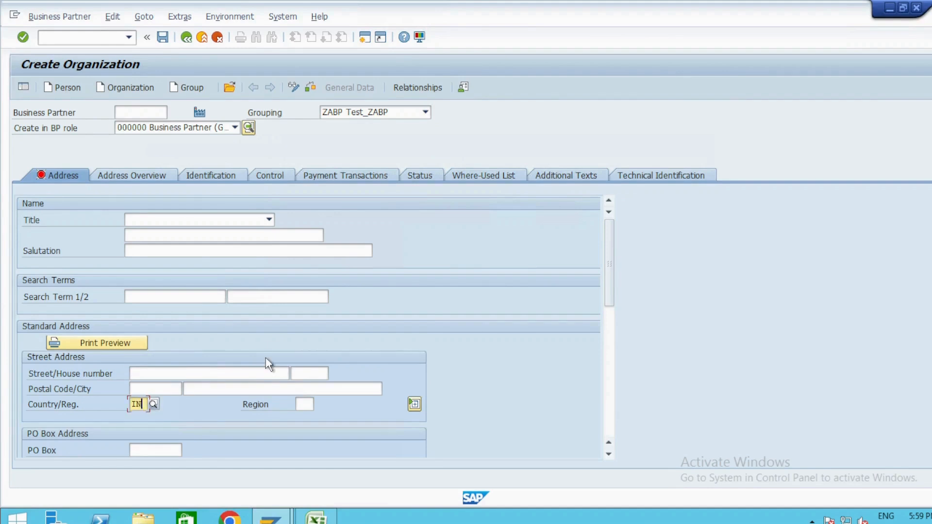
pyautogui.press('Return')
pyautogui.scroll(-10, 268, 364)
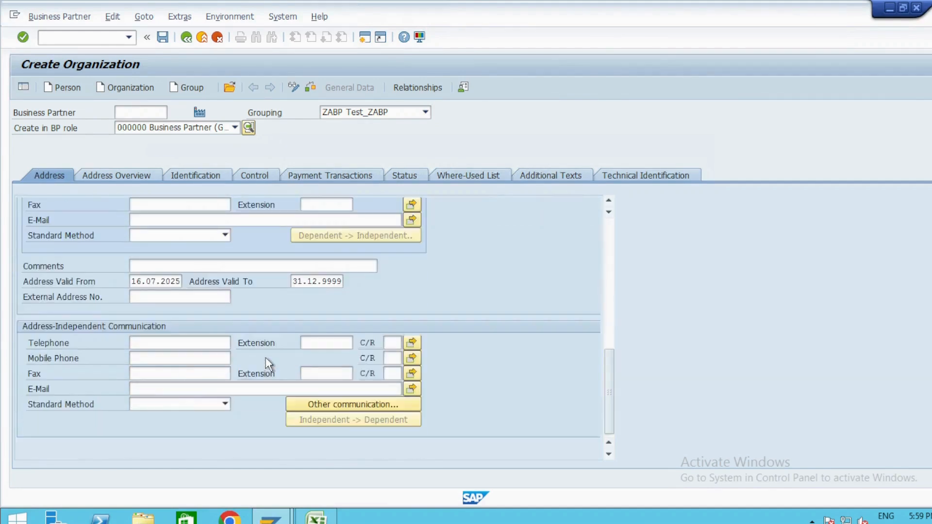
pyautogui.scroll(10, 268, 364)
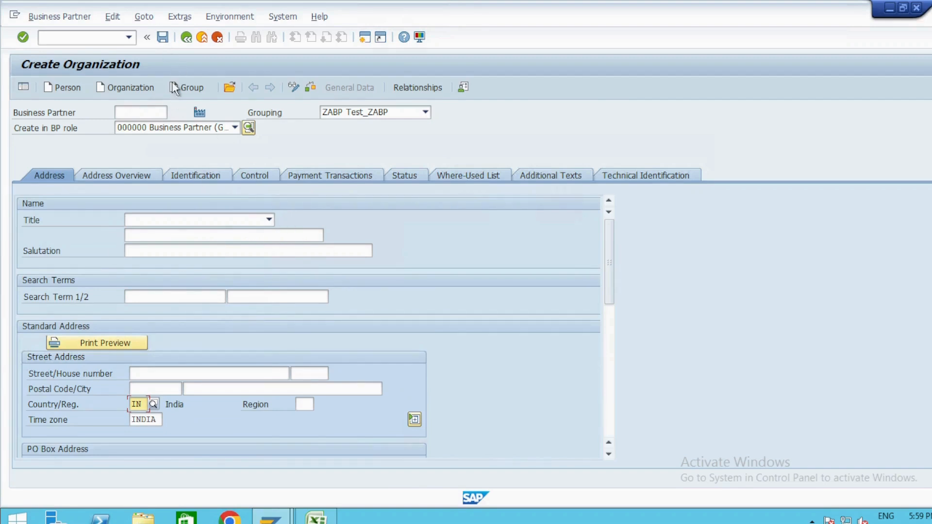
pyautogui.click(165, 41)
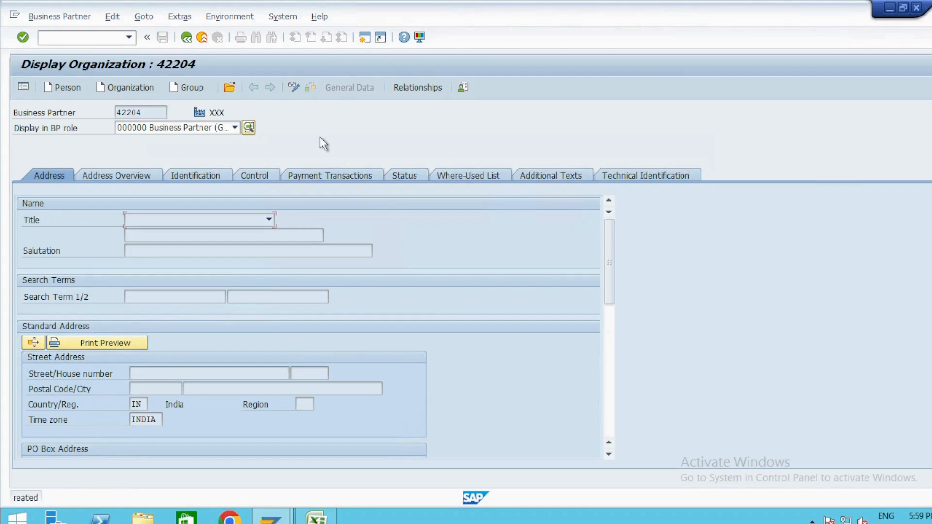
# - Copy the created business partner's number and examine the BP roles offered for displaying it
pyautogui.moveTo(146, 112); pyautogui.dragTo(71, 112)
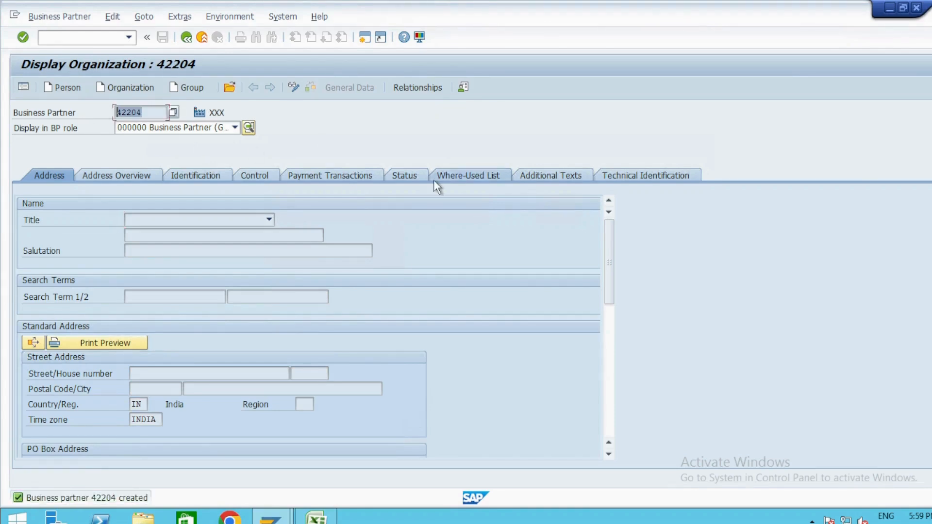
pyautogui.hotkey('ctrl', 'c')
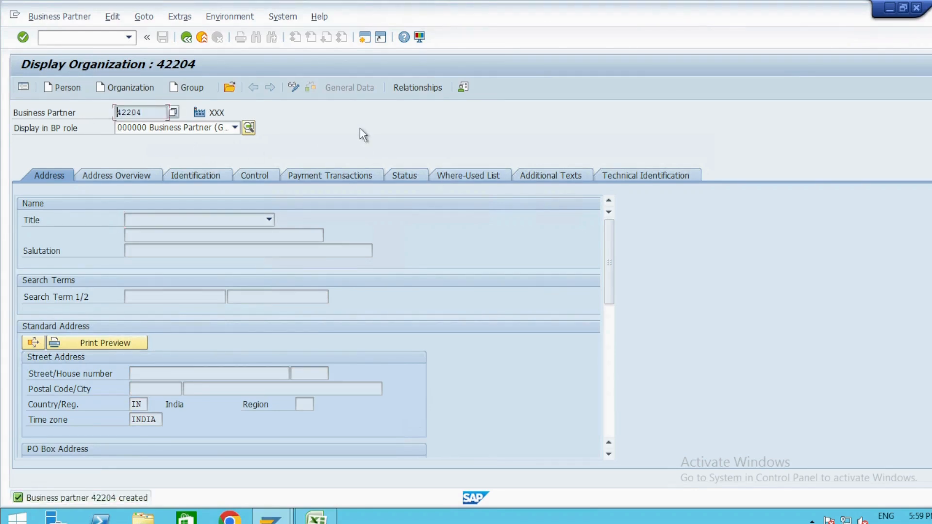
pyautogui.click(235, 127)
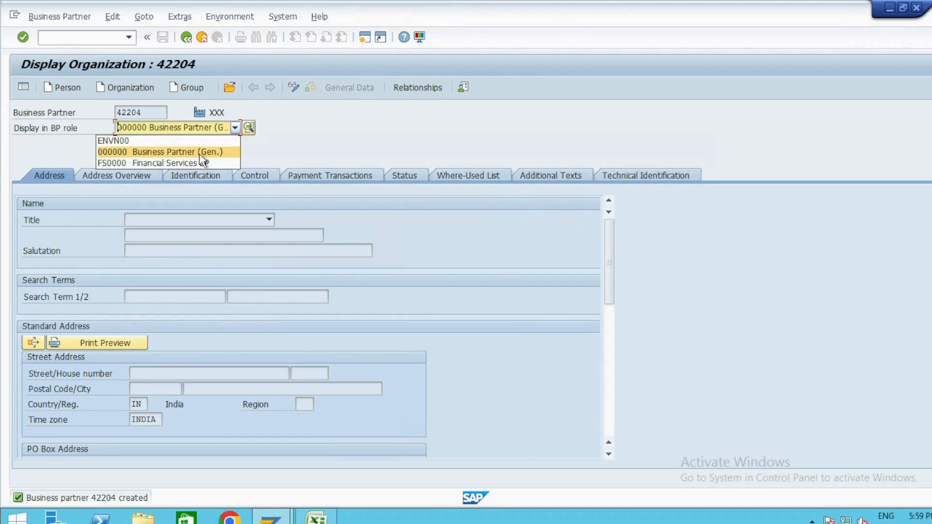
pyautogui.click(336, 143)
# - Switch to the Excel notes and enter "General Role" in cell M17
pyautogui.hotkey('alt', 'Tab')
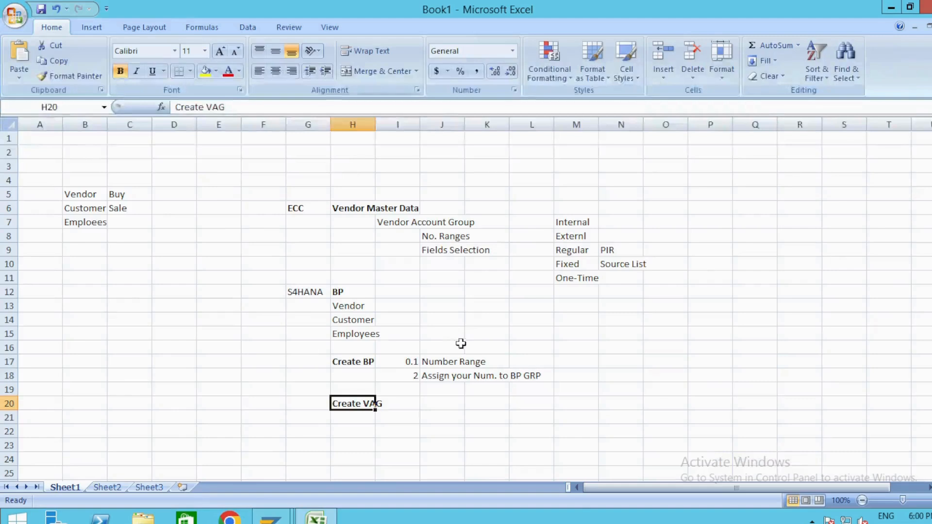
pyautogui.click(368, 292)
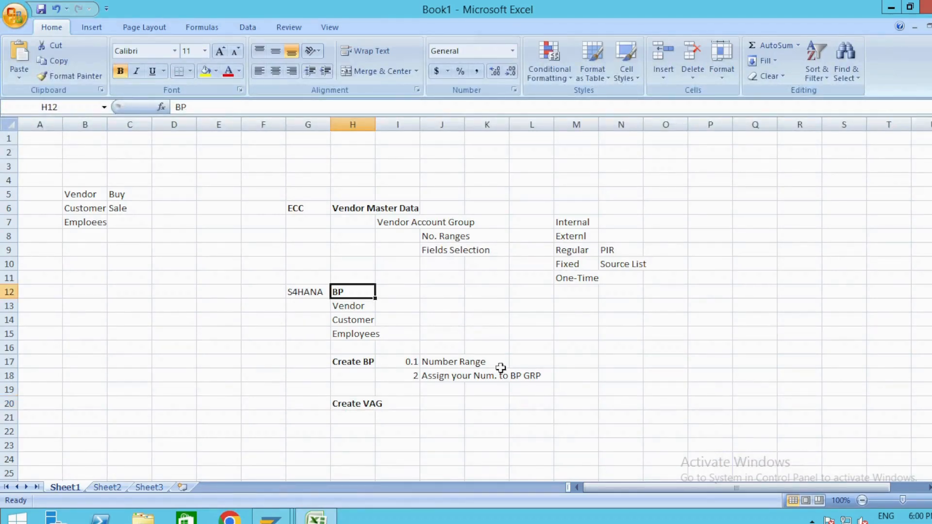
pyautogui.click(558, 362)
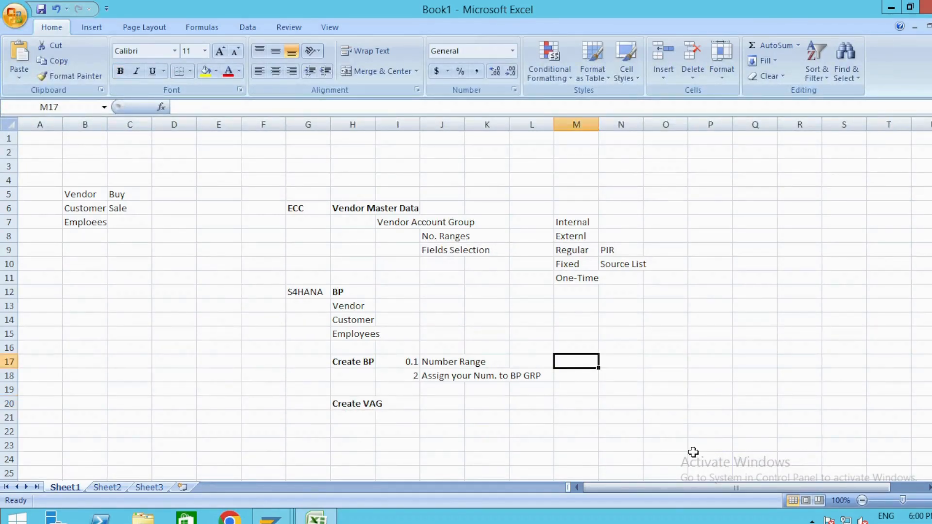
pyautogui.write('Gener')
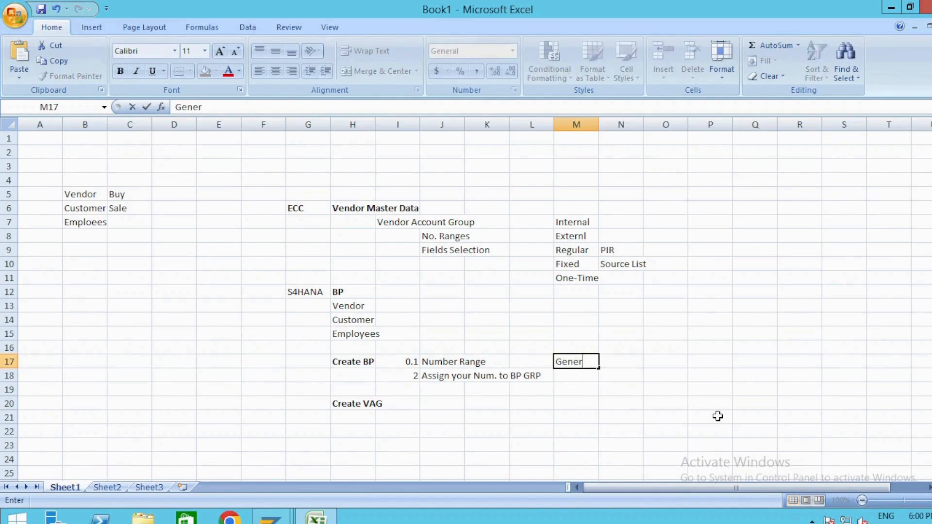
pyautogui.write('al Role')
pyautogui.press('Tab')
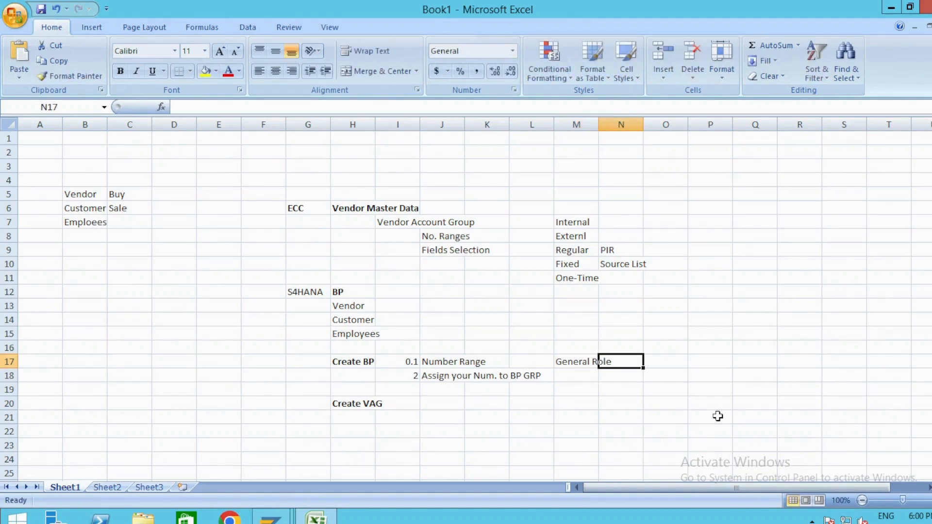
# - Enter the role code 000000 as text in cell N17
pyautogui.write('00')
pyautogui.press('BackSpace')
pyautogui.press('BackSpace')
pyautogui.write("'")
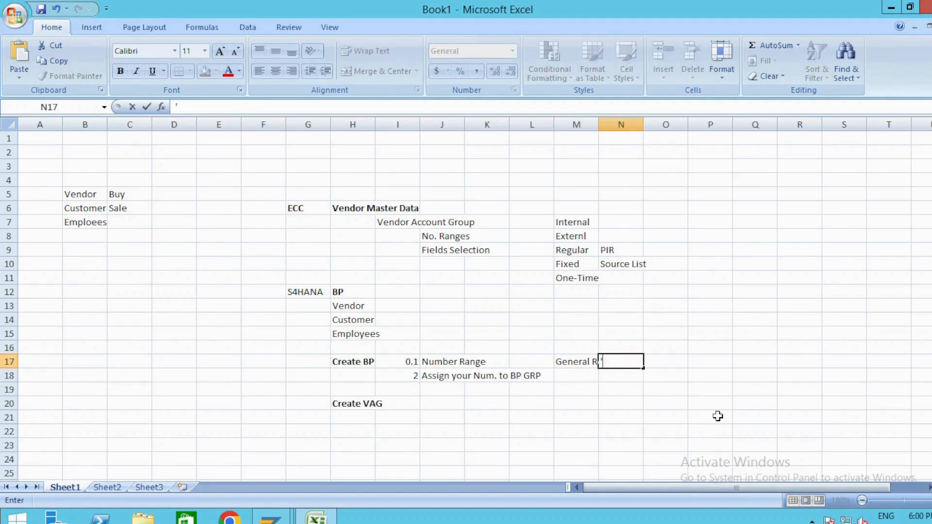
pyautogui.write('000000')
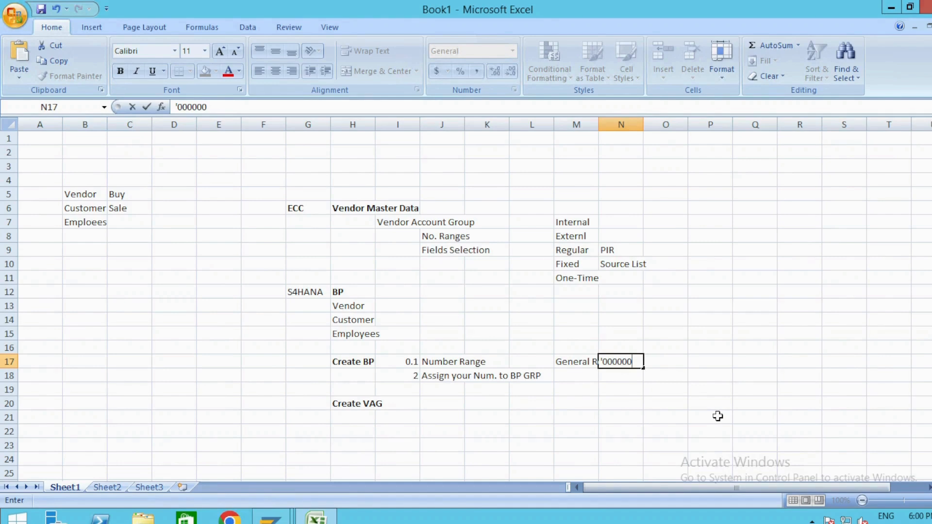
pyautogui.press('Return')
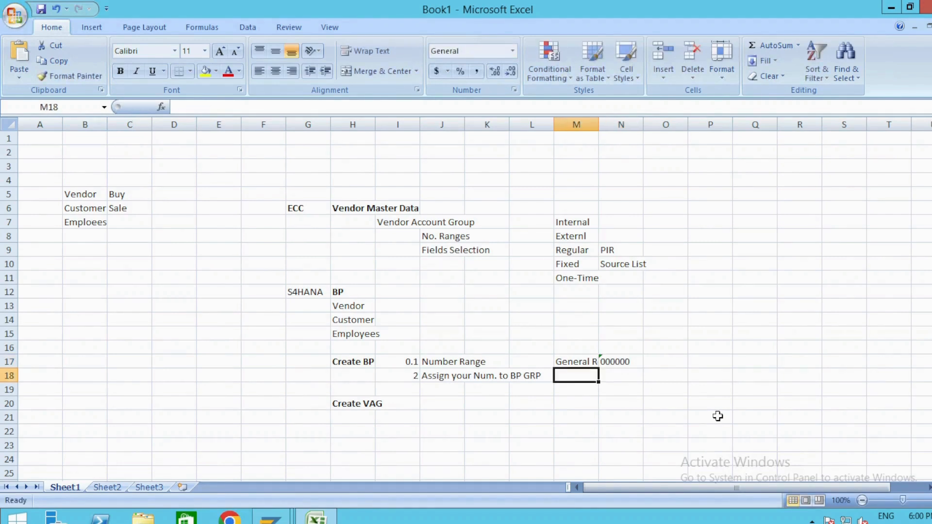
# - Enter "Puc.Org." in cell M18 and its role code FLVN01 in cell N18
pyautogui.write('Puc')
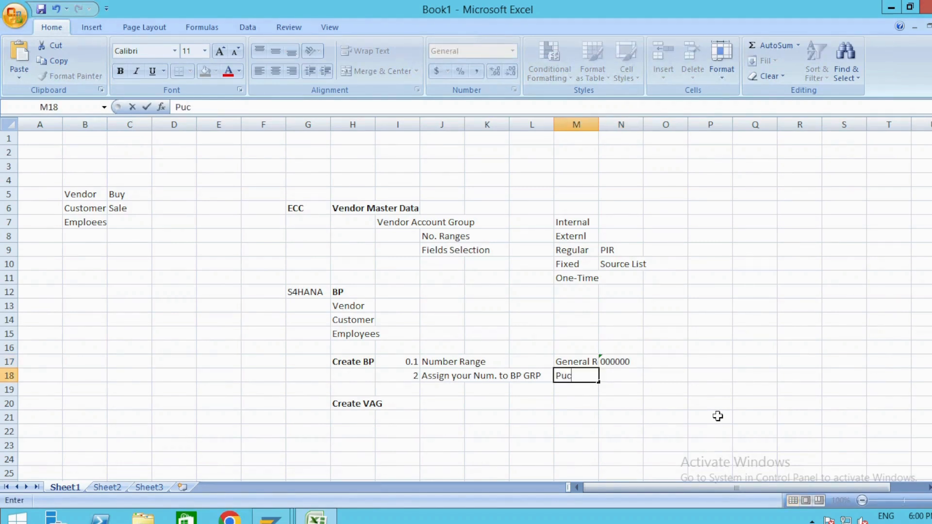
pyautogui.write('.Org.')
pyautogui.press('Tab')
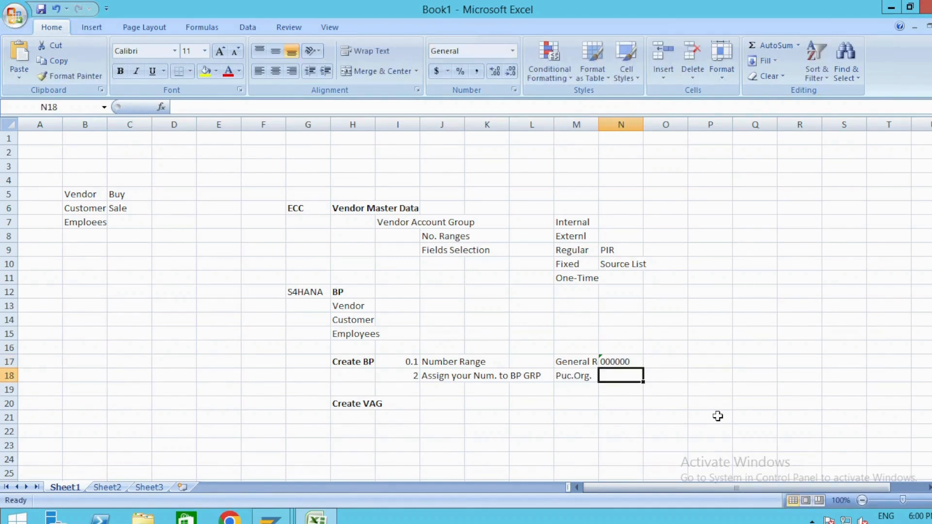
pyautogui.write('FLV')
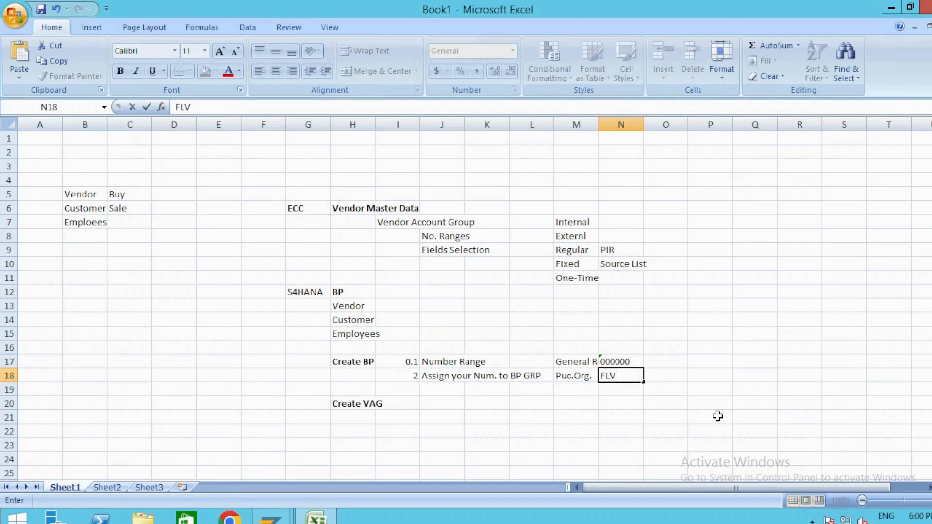
pyautogui.write('N01')
pyautogui.press('Return')
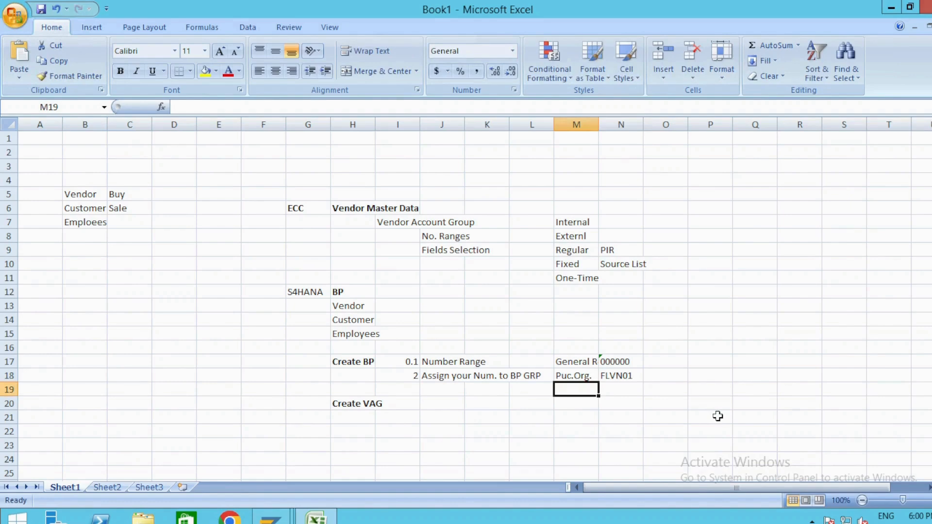
# - Enter "Com.Code" in cell M19 and its role code FLVN00 in cell N19
pyautogui.write('Com.Code')
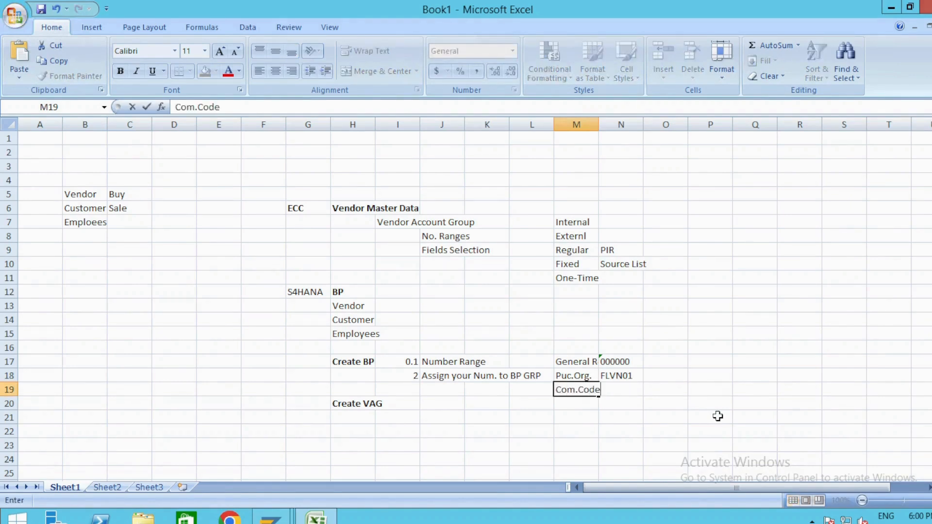
pyautogui.press('Tab')
pyautogui.write('FLV')
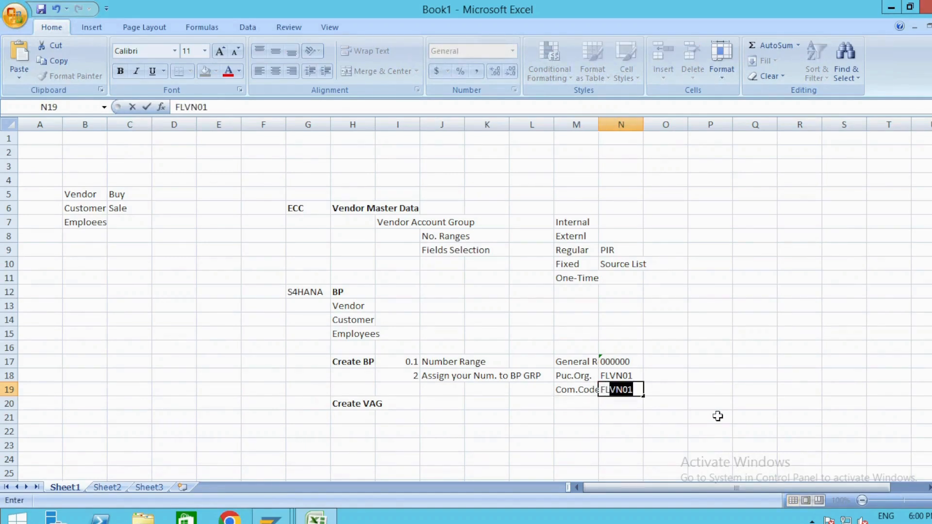
pyautogui.write('00')
pyautogui.press('Tab')
pyautogui.press('Left')
pyautogui.press('F2')
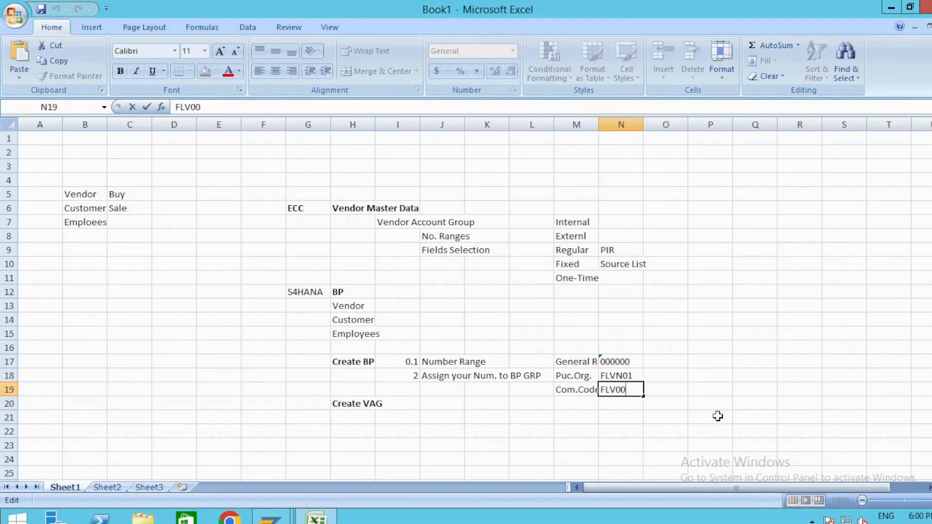
pyautogui.press('Left')
pyautogui.press('Left')
pyautogui.write('N')
pyautogui.press('Tab')
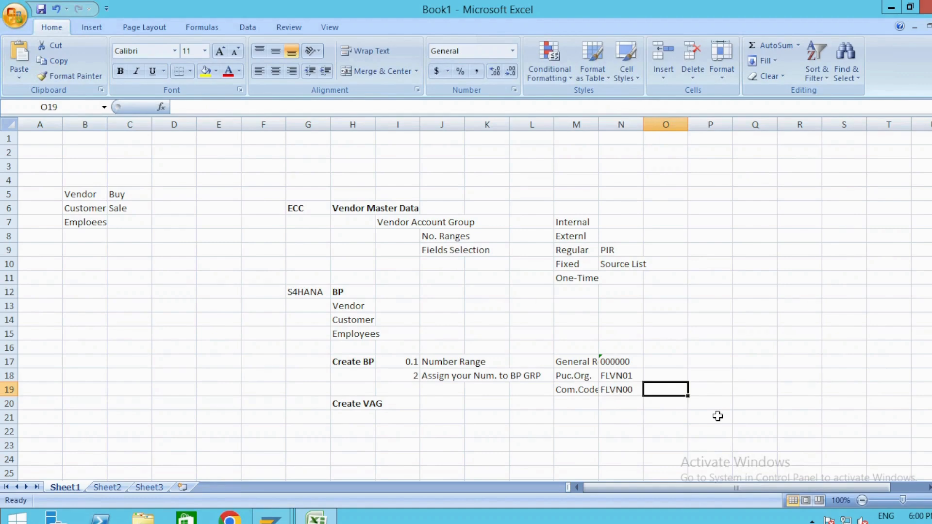
# - Switch to the SAP business partner display and examine which BP roles the organization can be displayed in
pyautogui.press('Left')
pyautogui.press('Up')
pyautogui.press('Up')
pyautogui.hotkey('alt', 'Tab')
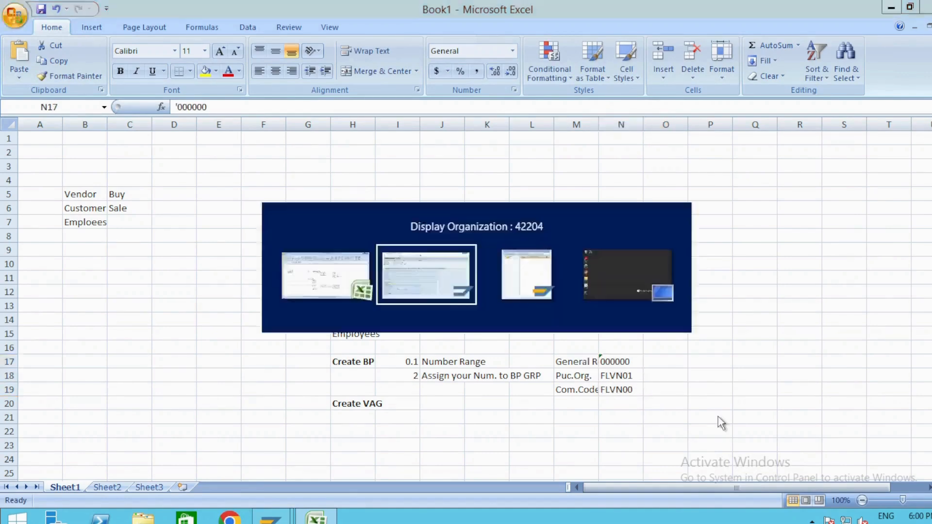
pyautogui.moveTo(19, 130); pyautogui.dragTo(99, 131)
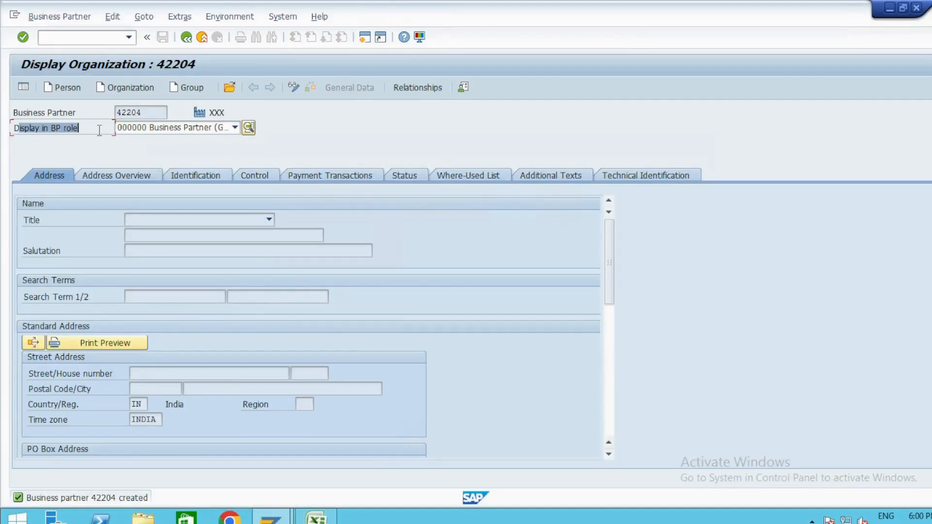
pyautogui.click(99, 131)
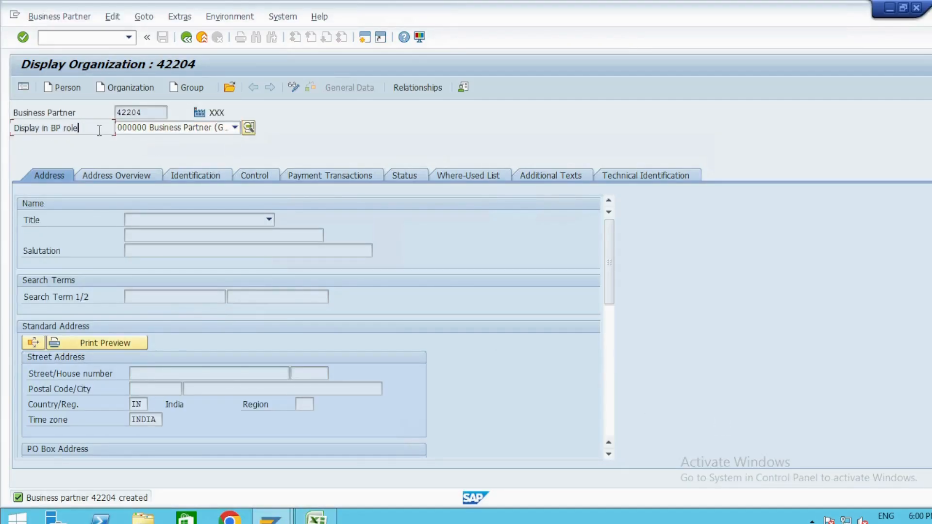
pyautogui.click(235, 127)
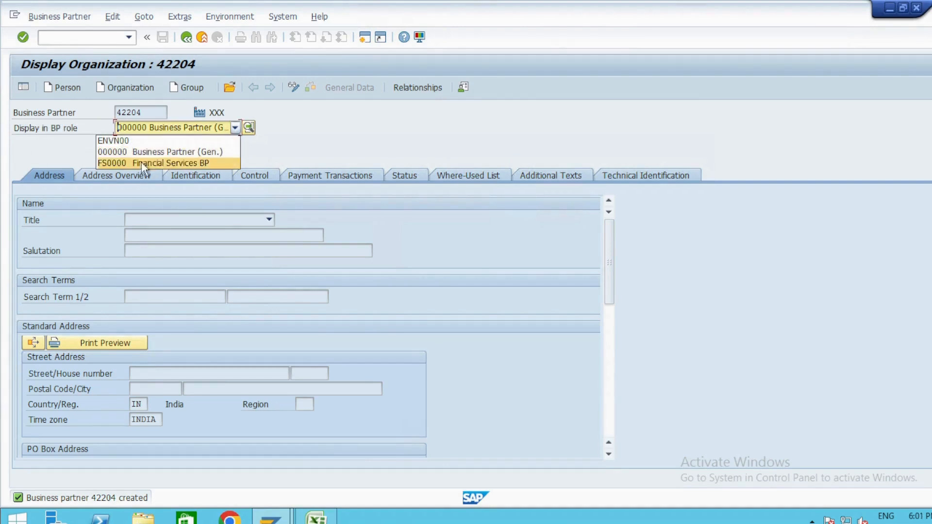
pyautogui.click(112, 155)
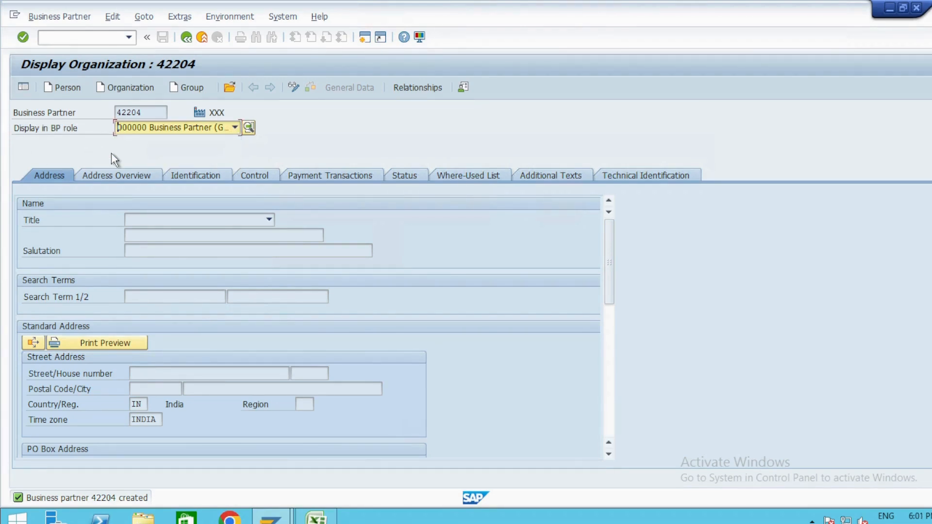
# - Switch to the Excel notes and review the purchasing organization and company code roles in cells M18 and M19
pyautogui.hotkey('alt', 'Tab')
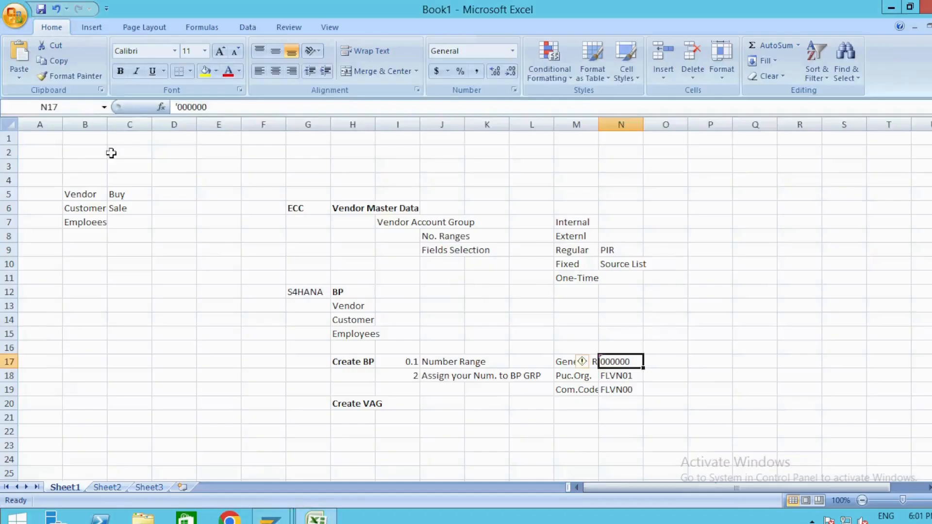
pyautogui.click(371, 297)
pyautogui.moveTo(582, 377); pyautogui.dragTo(581, 390)
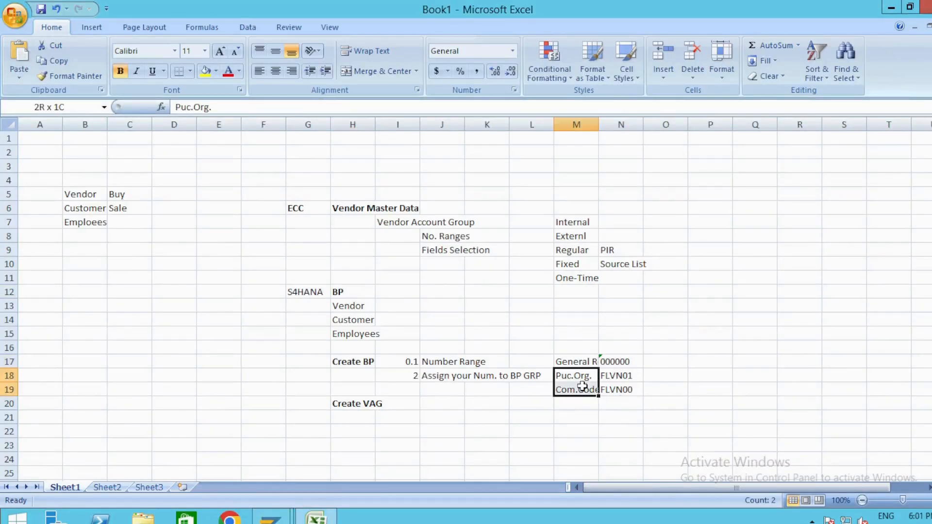
pyautogui.click(583, 380)
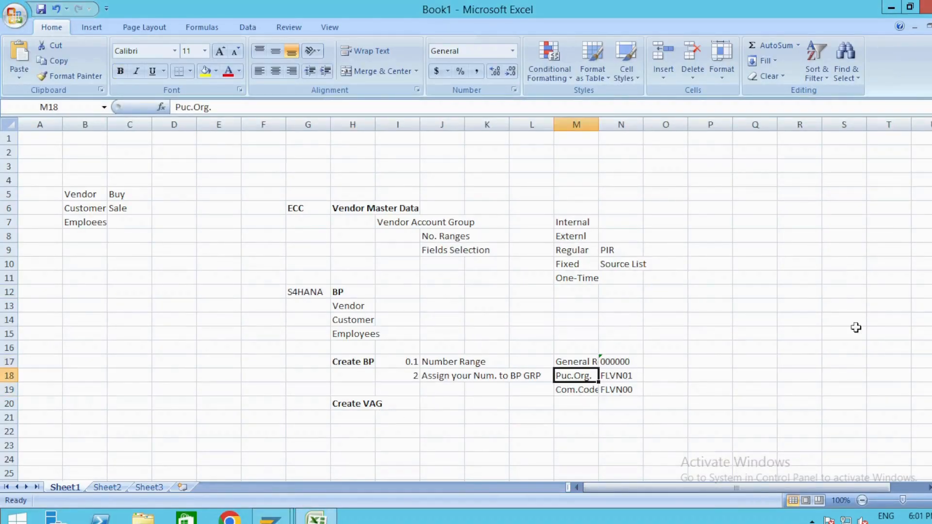
# - Switch back to SAP, put the organization into change mode and select BP role FLVN00 Supplier Financial Accou
pyautogui.hotkey('alt', 'Tab')
pyautogui.click(235, 128)
pyautogui.click(385, 129)
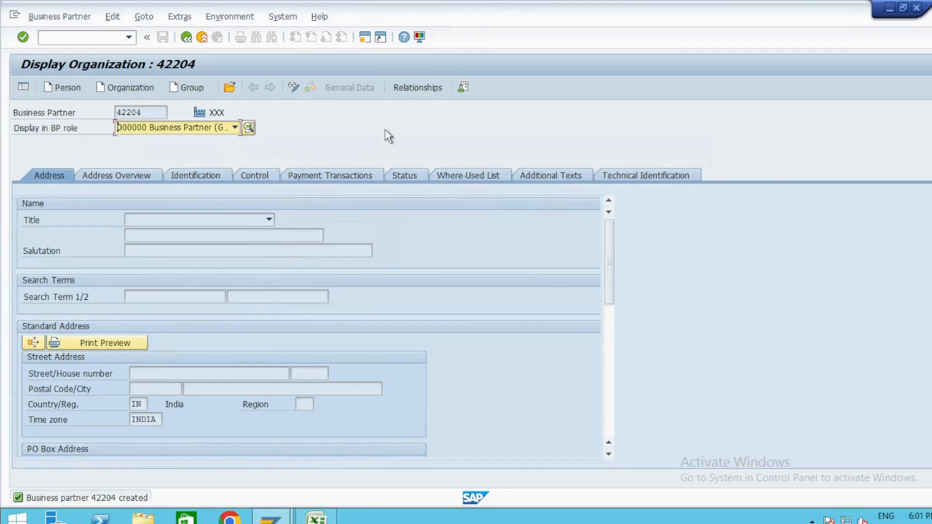
pyautogui.click(170, 238)
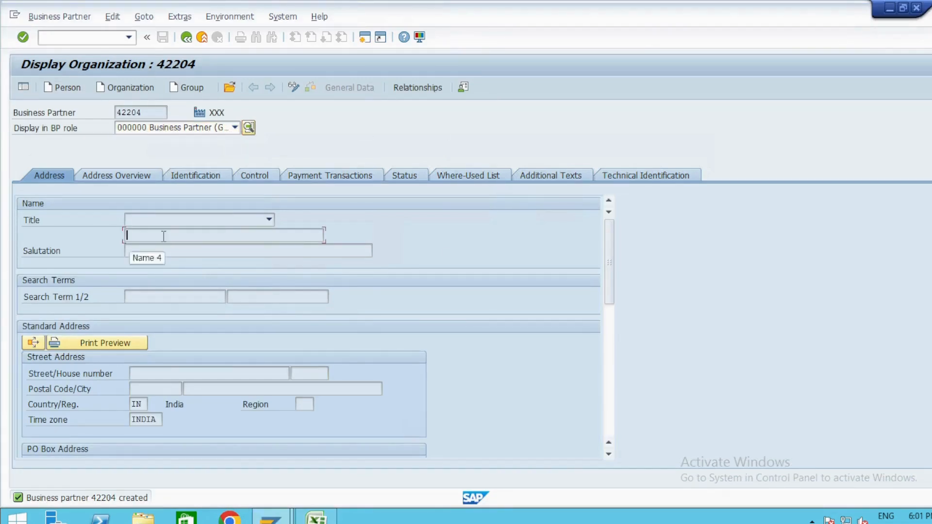
pyautogui.click(294, 90)
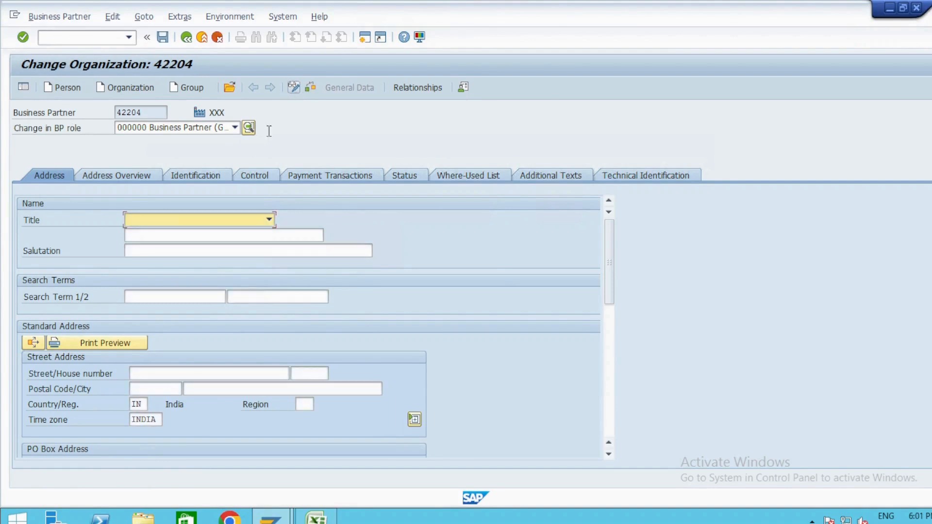
pyautogui.click(235, 127)
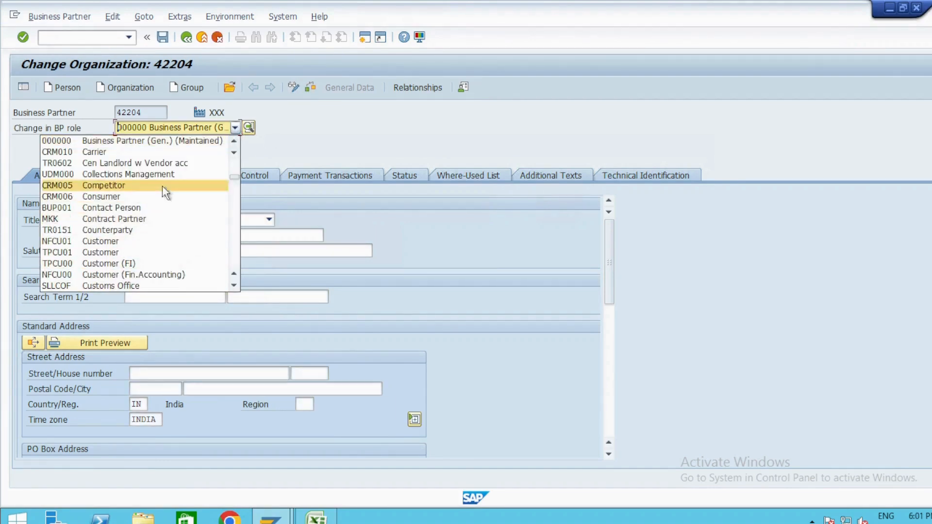
pyautogui.write('flv')
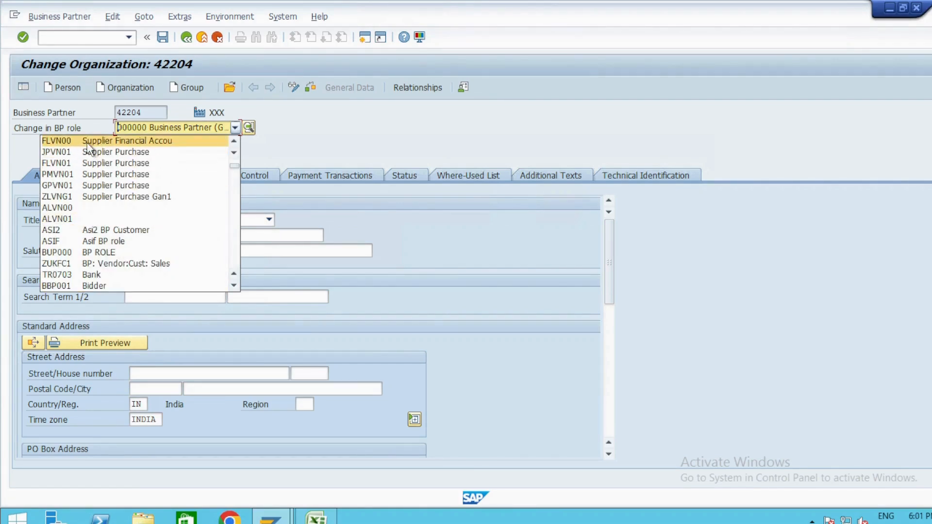
pyautogui.click(88, 143)
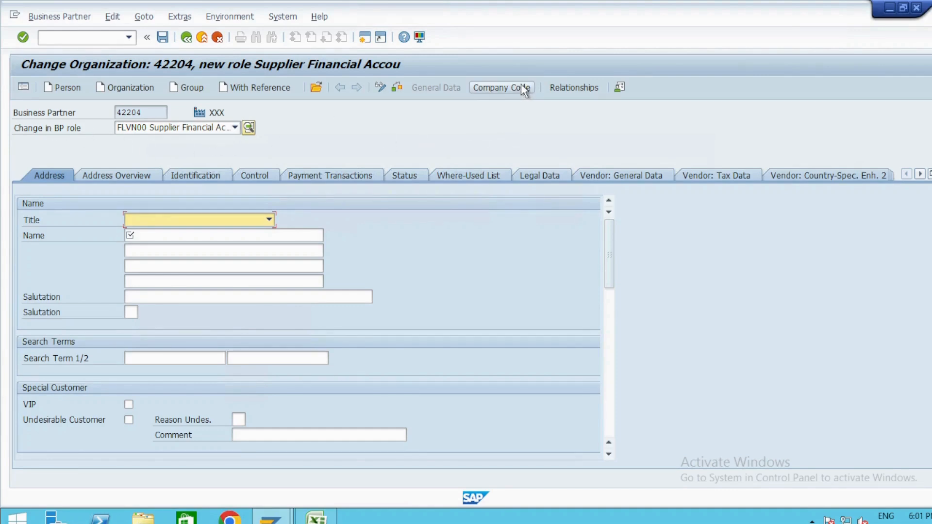
# - Examine the supplier roles offered for changing the business partner while keeping FLVN00 selected
pyautogui.click(168, 238)
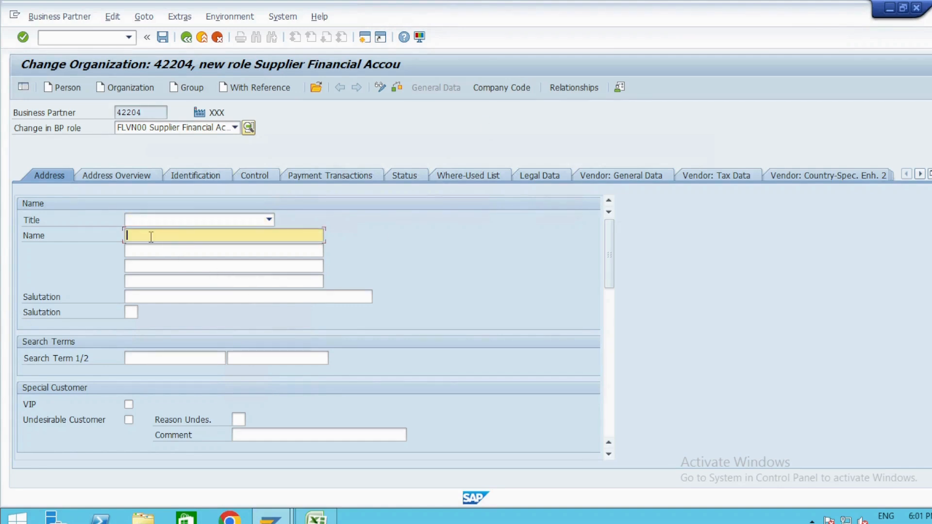
pyautogui.click(235, 127)
pyautogui.click(282, 156)
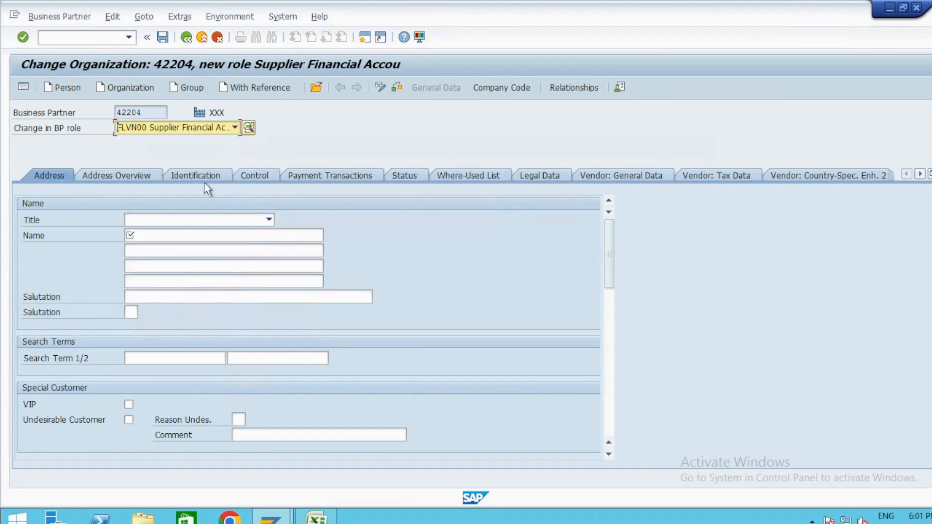
pyautogui.click(235, 127)
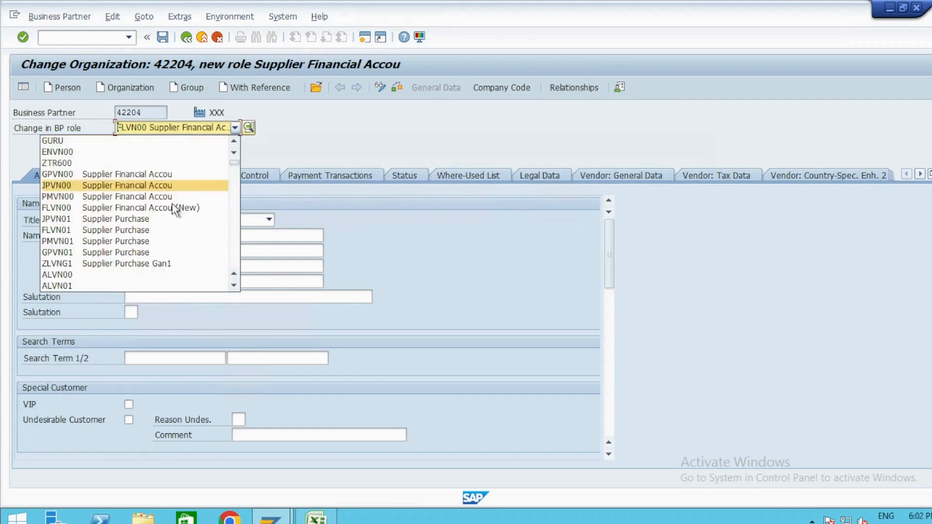
pyautogui.scroll(5, 146, 214)
pyautogui.click(132, 357)
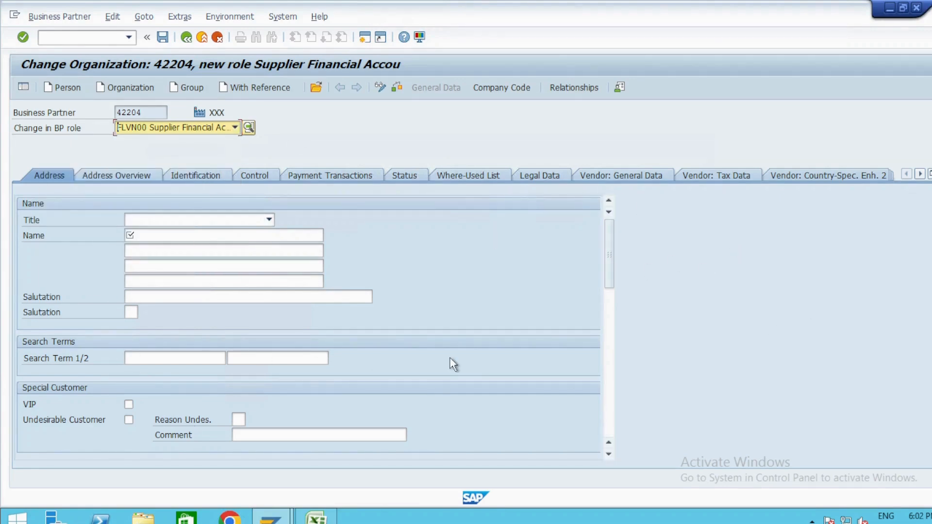
# - Enter Testing1 as the organization's name and review the remaining address and communication fields
pyautogui.click(222, 237)
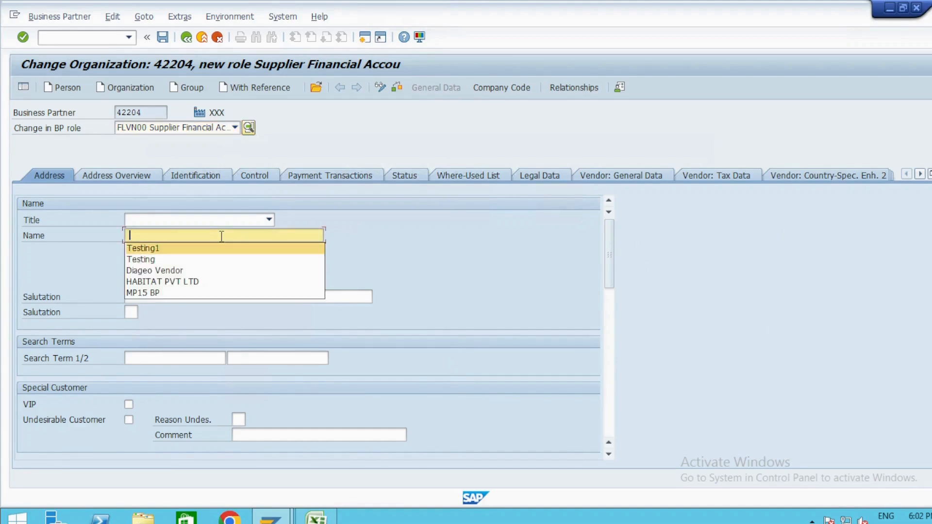
pyautogui.click(222, 246)
pyautogui.scroll(-10, 239, 316)
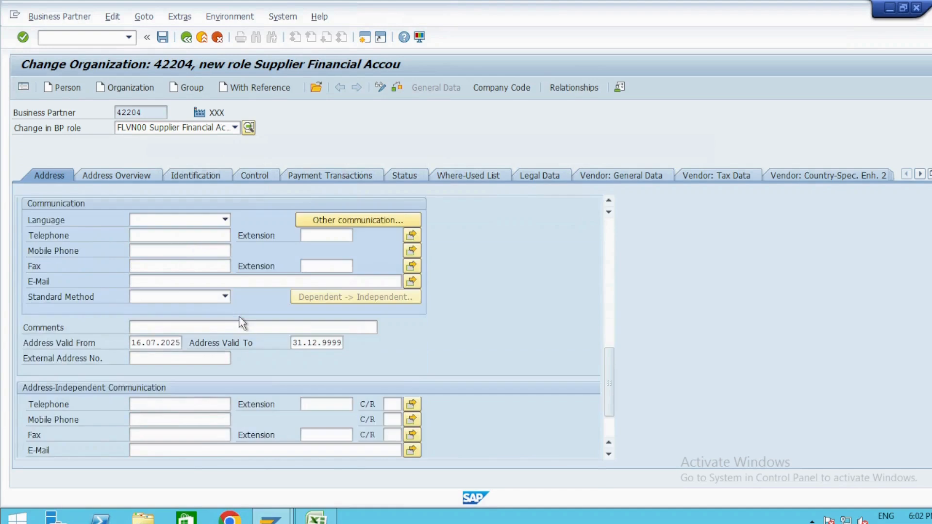
pyautogui.scroll(12, 239, 316)
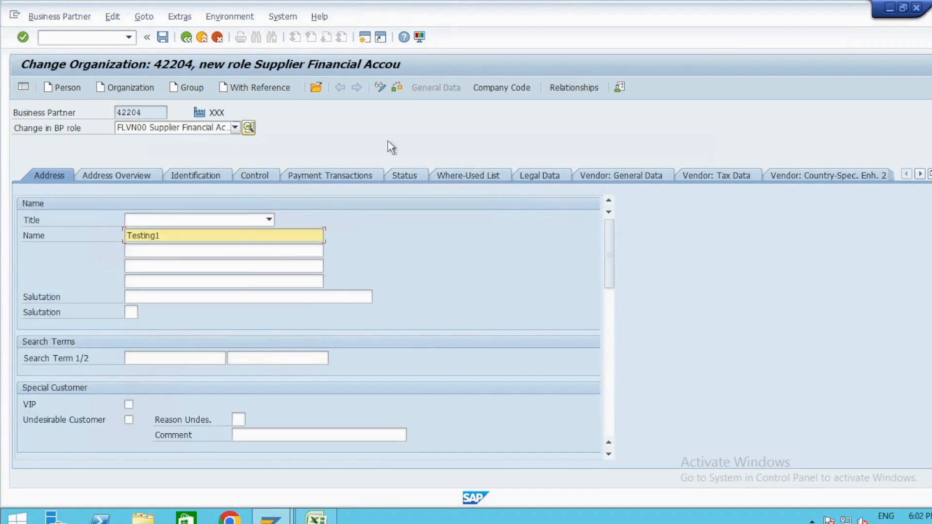
pyautogui.scroll(-10, 237, 322)
pyautogui.scroll(12, 238, 323)
# - Open the supplier role's company code data and enter company code ZIFI
pyautogui.click(513, 90)
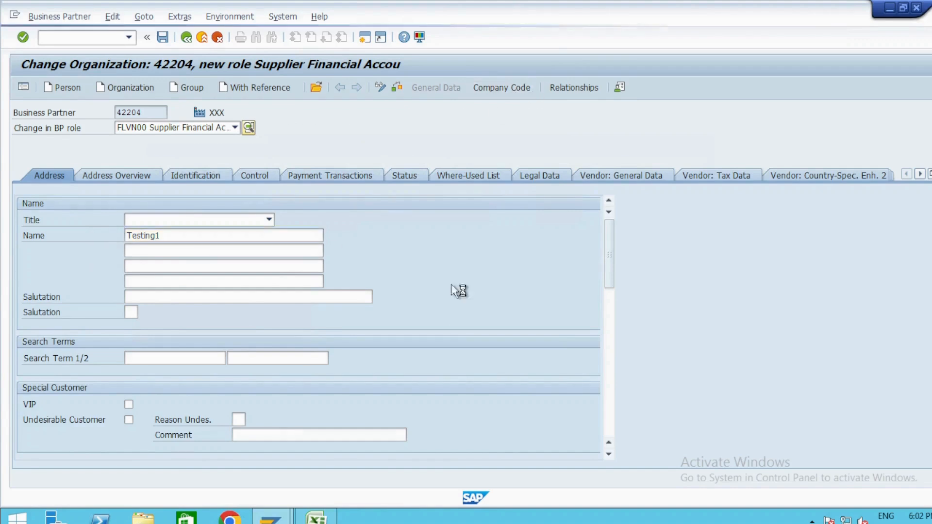
pyautogui.write('ZIFI')
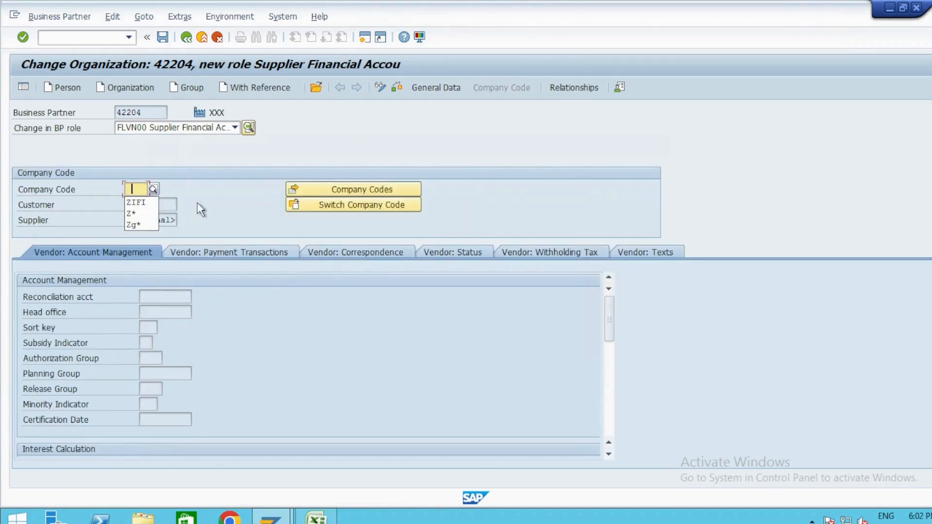
pyautogui.press('Return')
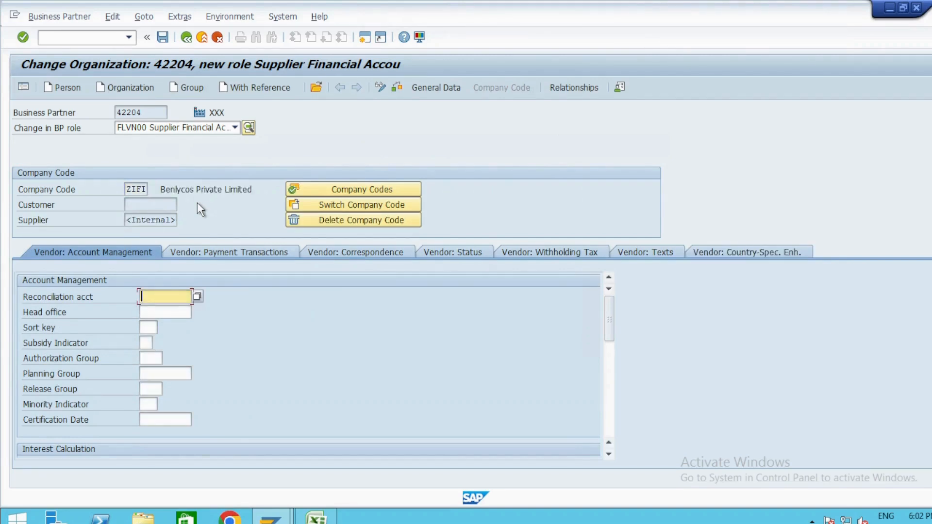
# - Set the vendor's reconciliation account to 102 and try to save the business partner
pyautogui.click(197, 296)
pyautogui.doubleClick(259, 183)
pyautogui.press('Return')
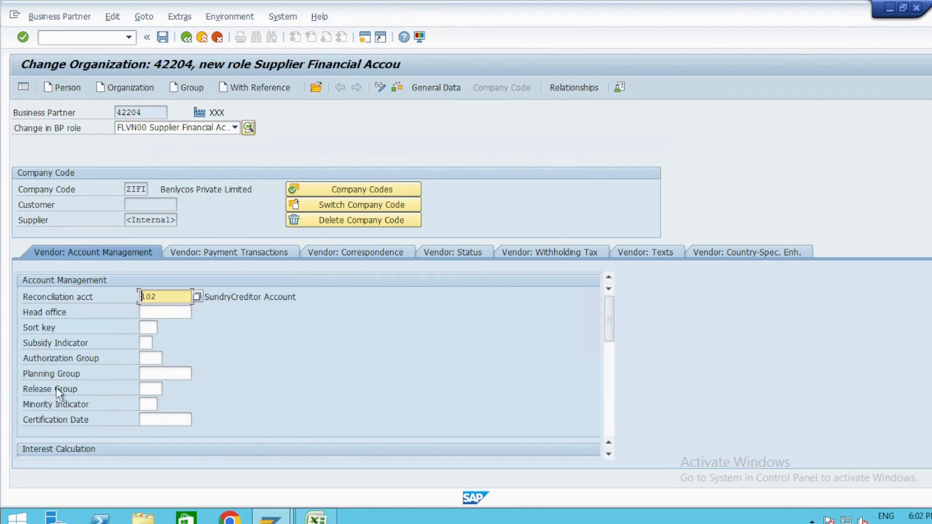
pyautogui.click(162, 37)
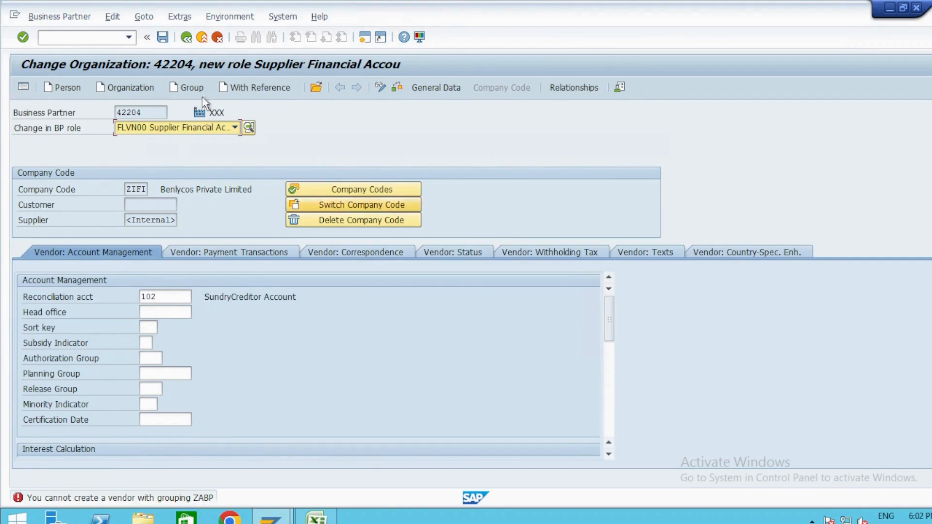
# - Switch the business partner to role 000000 without saving the supplier data and return to role FLVN00
pyautogui.click(235, 128)
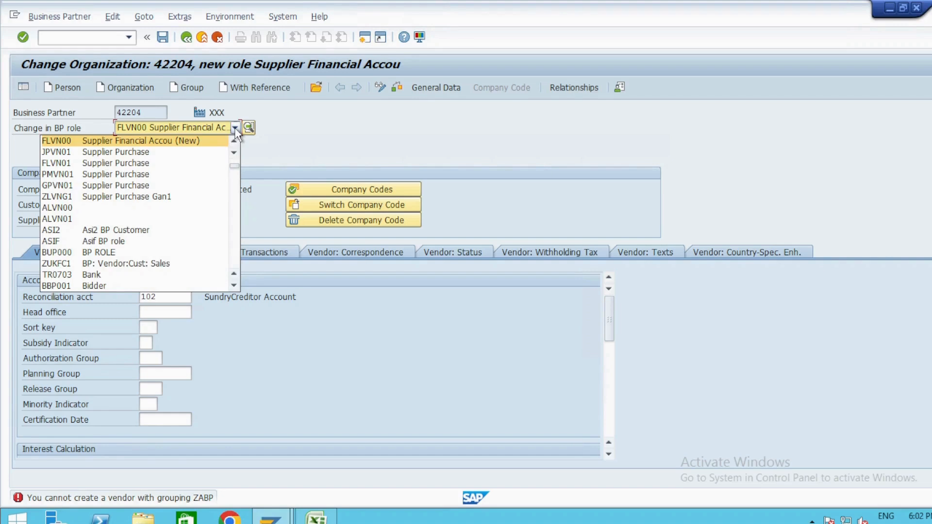
pyautogui.press('0')
pyautogui.press('Return')
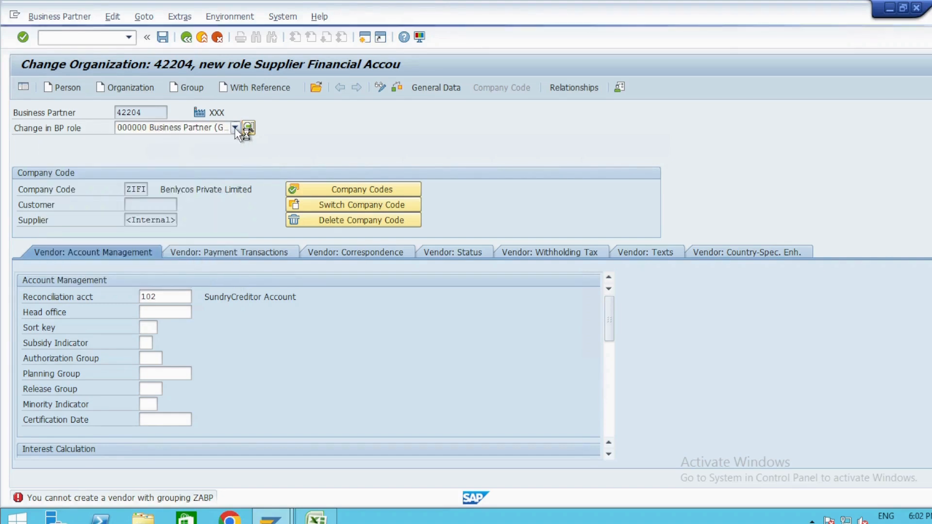
pyautogui.click(397, 397)
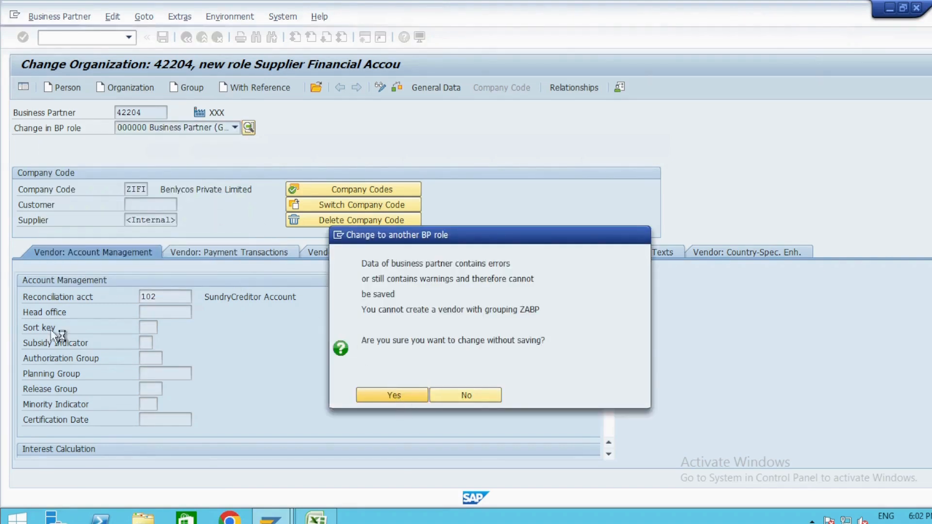
pyautogui.click(237, 127)
pyautogui.write('flv')
pyautogui.press('Return')
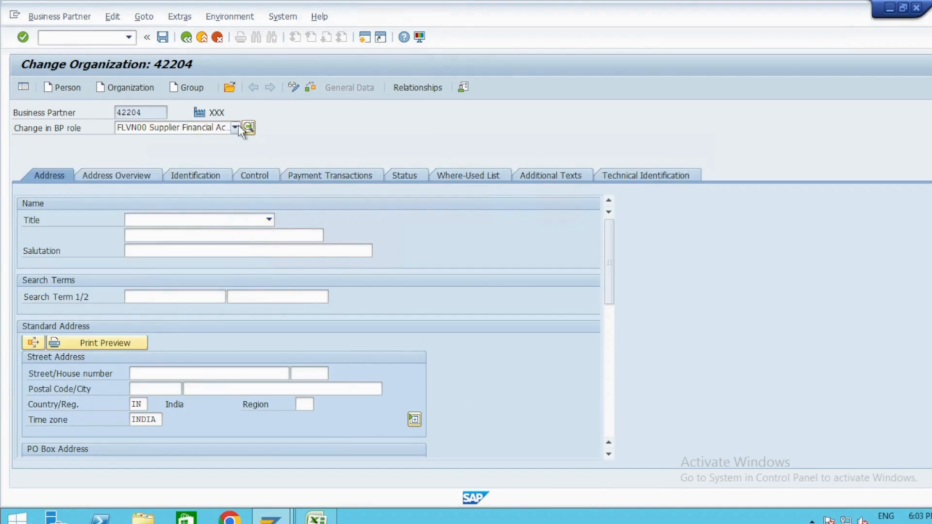
# - Enter company code ZIFI with reconciliation account 102 for the FLVN00 role and try to save
pyautogui.click(502, 87)
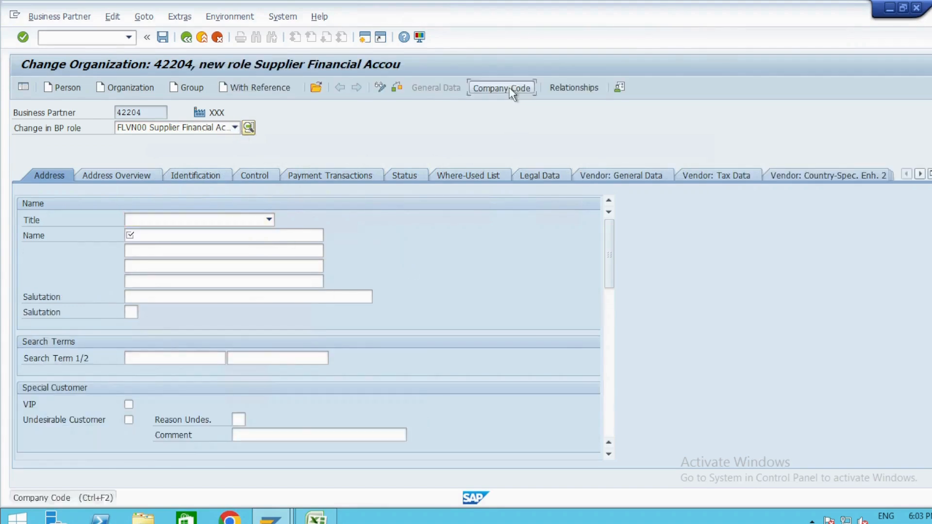
pyautogui.click(140, 189)
pyautogui.press('Down')
pyautogui.press('Down')
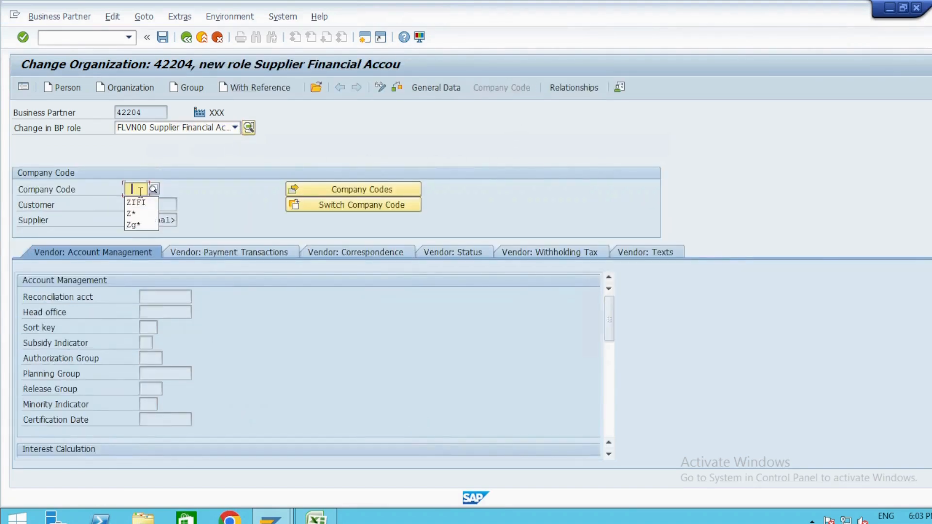
pyautogui.press('Return')
pyautogui.press('Return')
pyautogui.write('102')
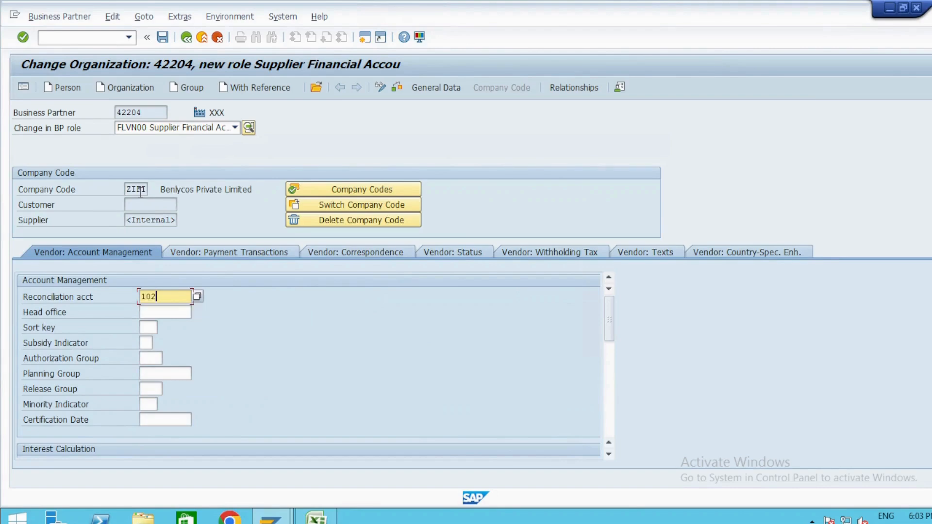
pyautogui.press('Return')
pyautogui.click(162, 37)
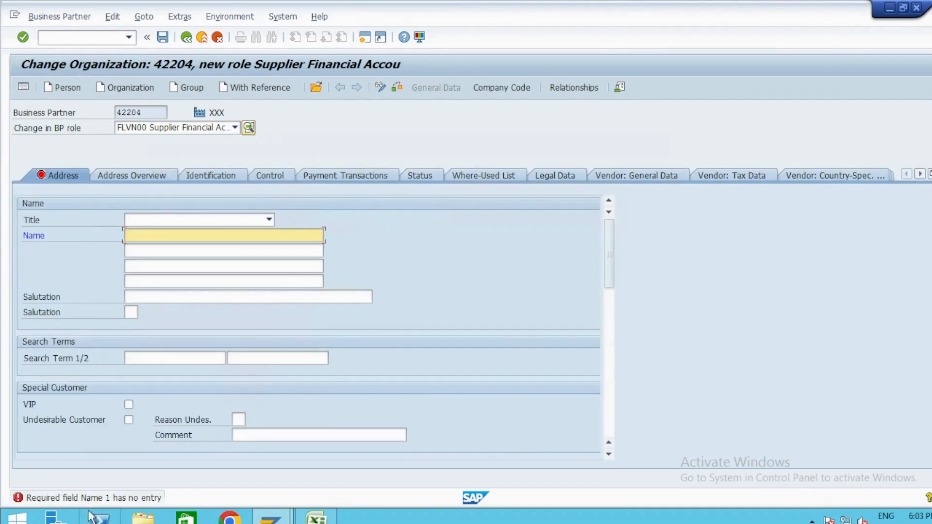
# - Enter Testing1 as the organization's name and return to the supplier's company code data
pyautogui.press('space')
pyautogui.press('Down')
pyautogui.press('Return')
pyautogui.press('Return')
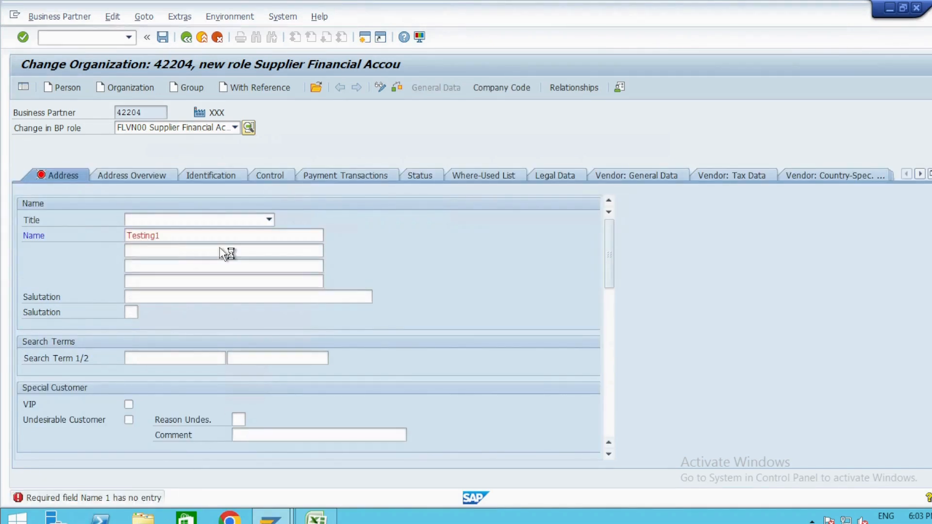
pyautogui.click(512, 89)
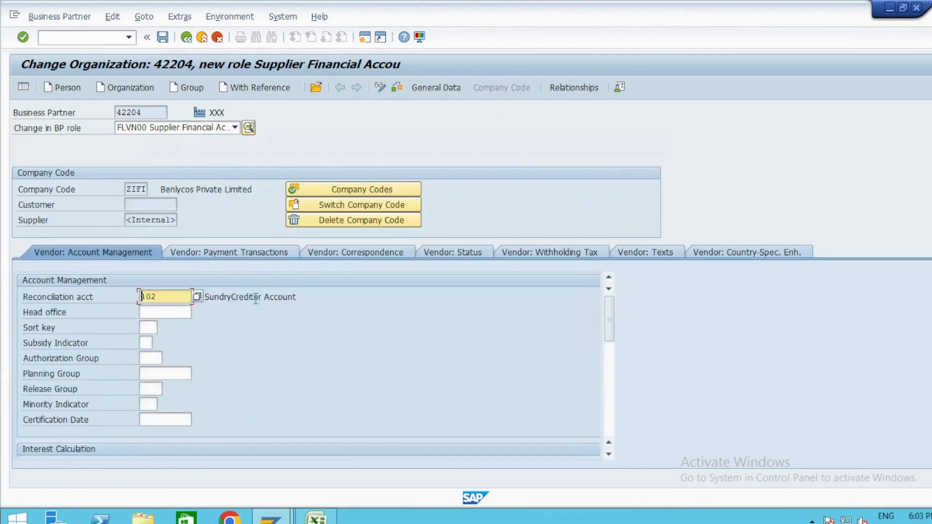
# - Change the business partner's role to FLVN01 Supplier Purchase, discarding the unsaved company code data
pyautogui.click(233, 130)
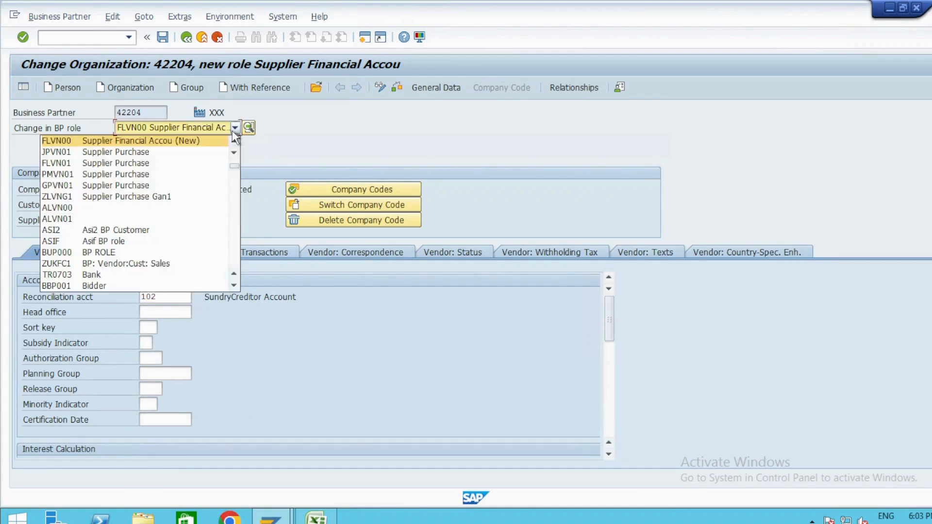
pyautogui.click(161, 163)
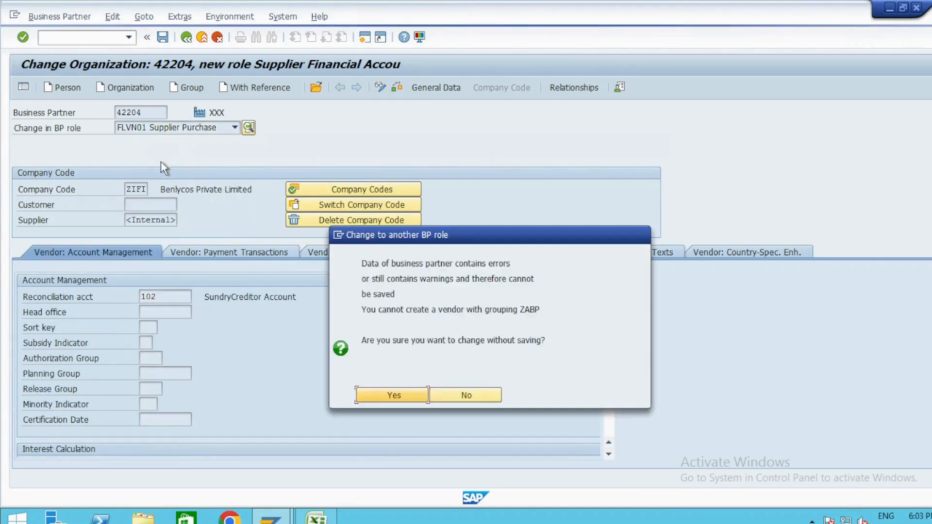
pyautogui.press('Return')
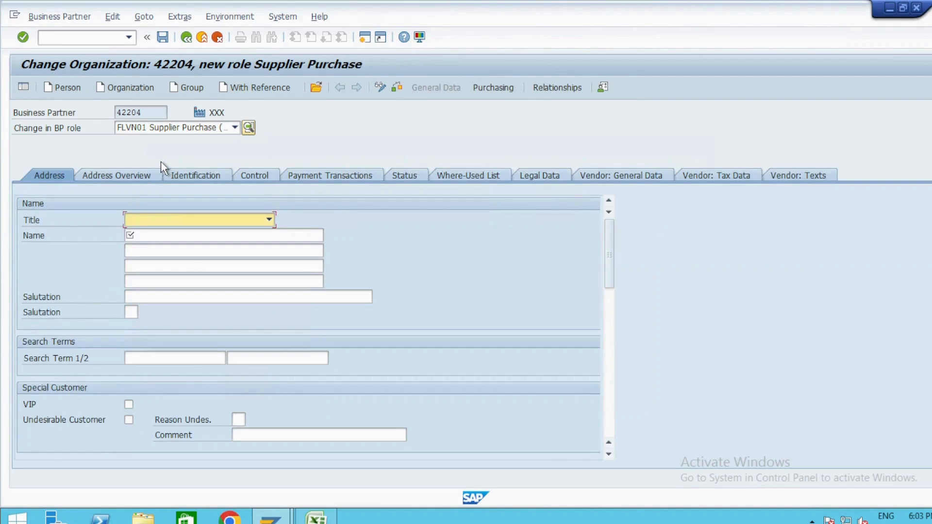
# - Fill in the organization's name for the purchasing role and set the communication language to EN English
pyautogui.press('Tab')
pyautogui.press('Down')
pyautogui.press('Return')
pyautogui.press('Return')
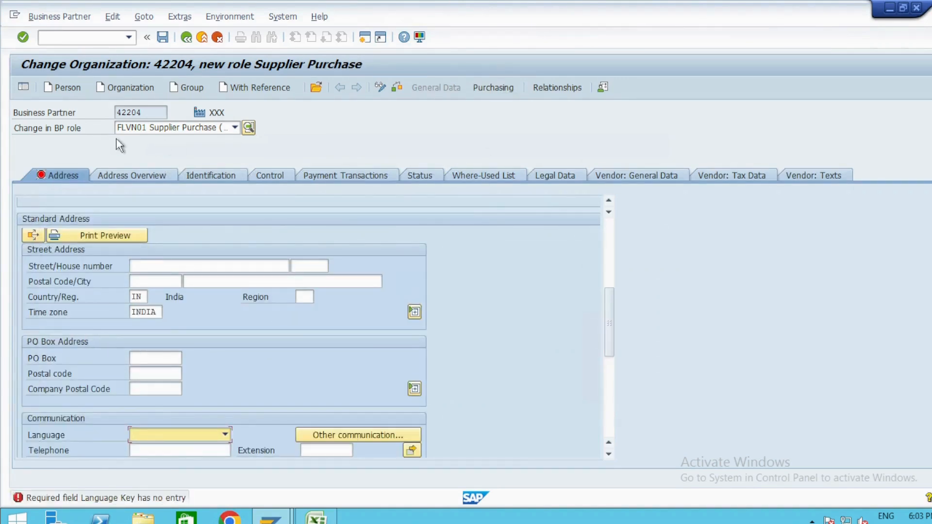
pyautogui.press('e')
pyautogui.press('Return')
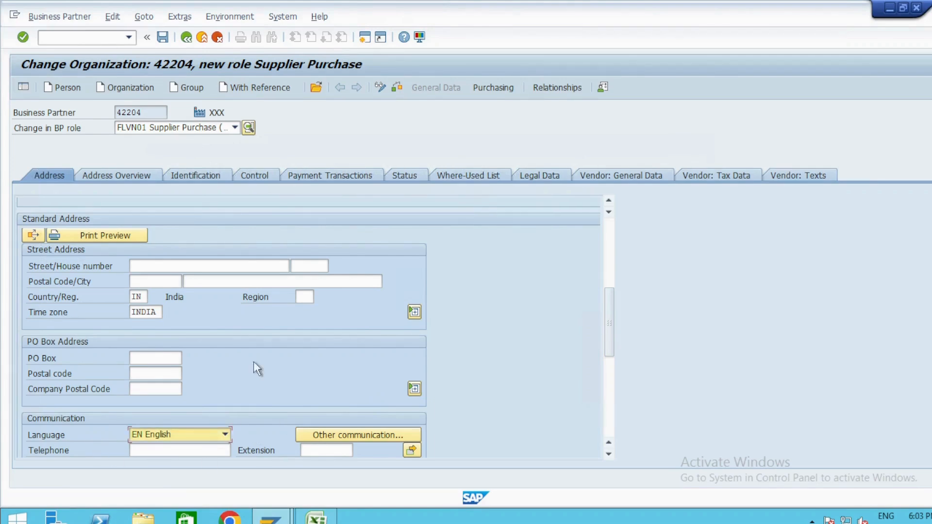
# - Open the supplier's purchasing data and enter purchasing organization ZLOG
pyautogui.scroll(5, 254, 363)
pyautogui.click(494, 89)
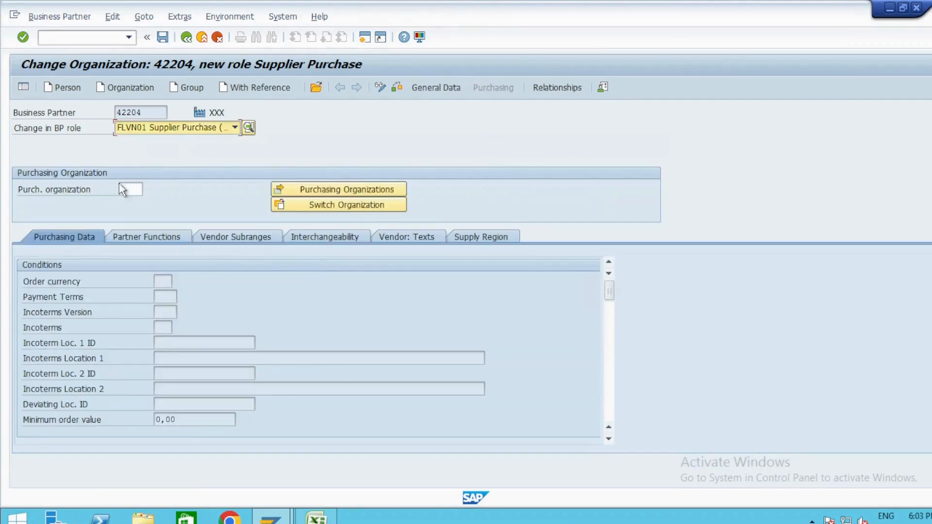
pyautogui.click(122, 189)
pyautogui.write('ZLOG')
pyautogui.press('Return')
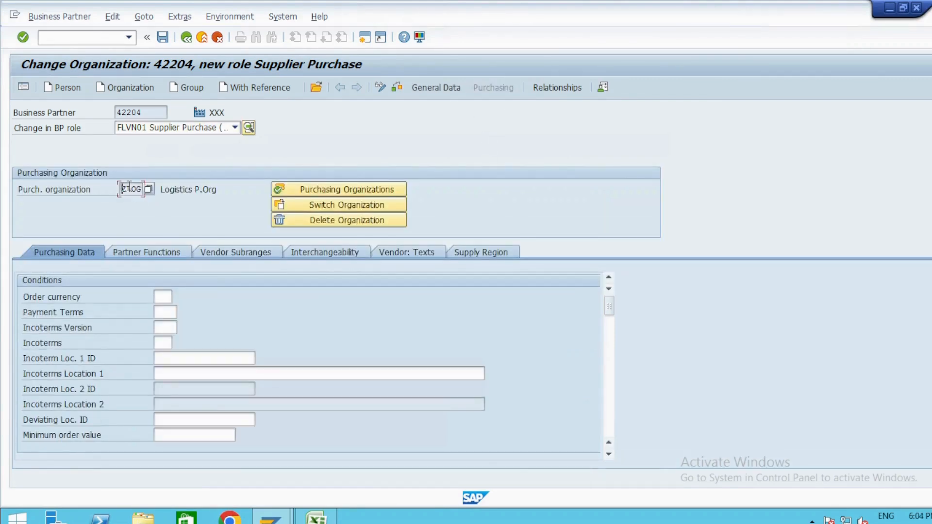
# - Set the supplier's order currency to INR and try to save the business partner
pyautogui.click(164, 294)
pyautogui.write('INR')
pyautogui.press('Return')
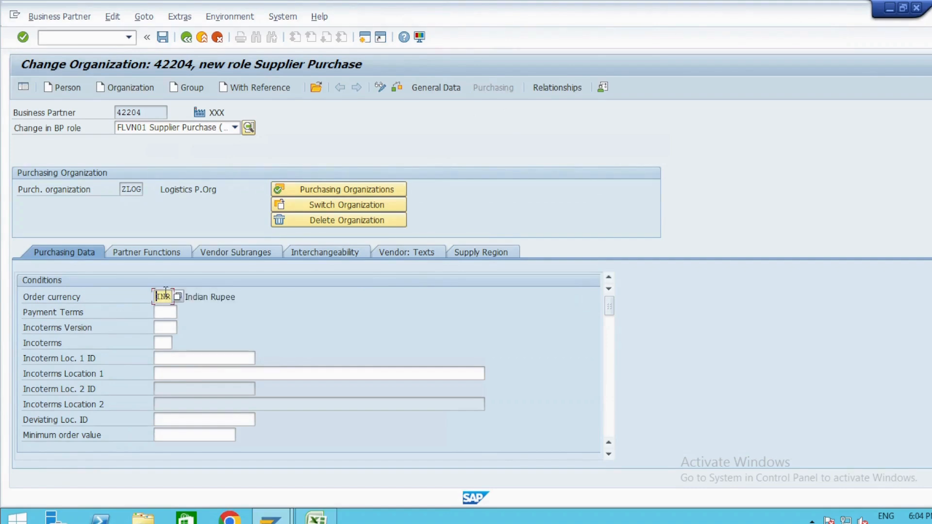
pyautogui.click(164, 37)
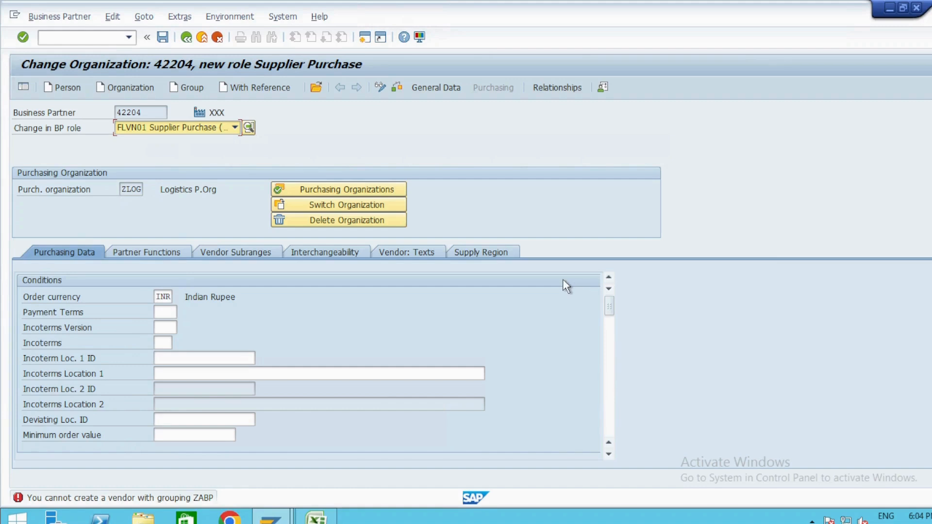
# - Review the offered roles while keeping FLVN01, and examine the BP roles and Create VAG notes in the Excel workbook
pyautogui.click(234, 128)
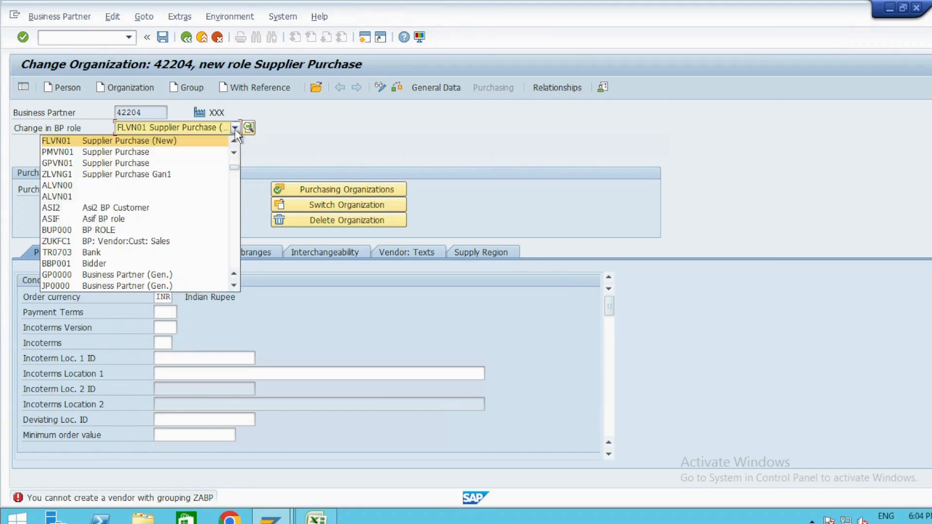
pyautogui.scroll(1, 100, 189)
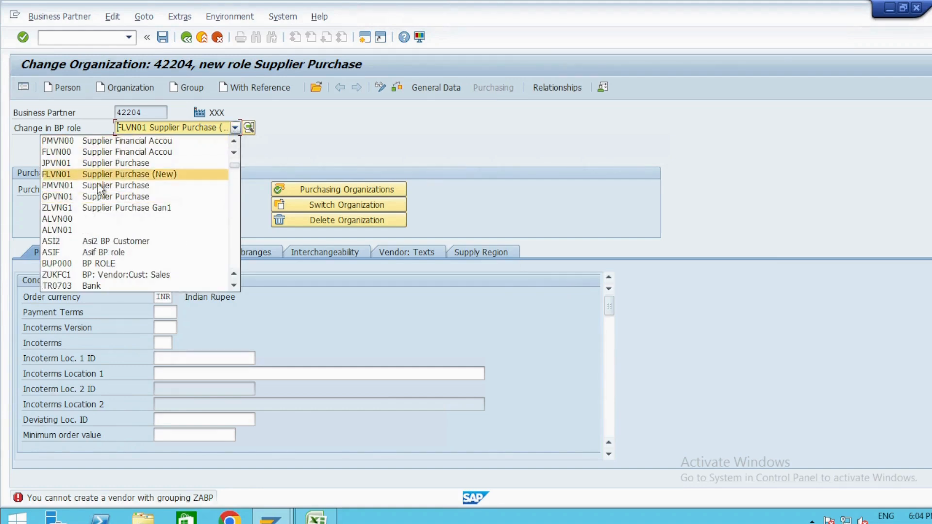
pyautogui.click(100, 176)
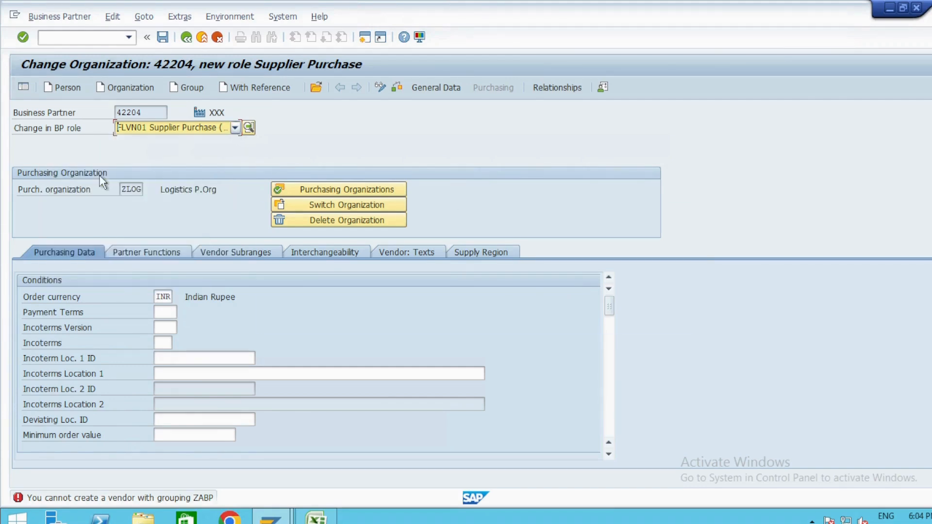
pyautogui.hotkey('alt', 'Tab')
pyautogui.moveTo(620, 379); pyautogui.dragTo(623, 387)
pyautogui.click(655, 361)
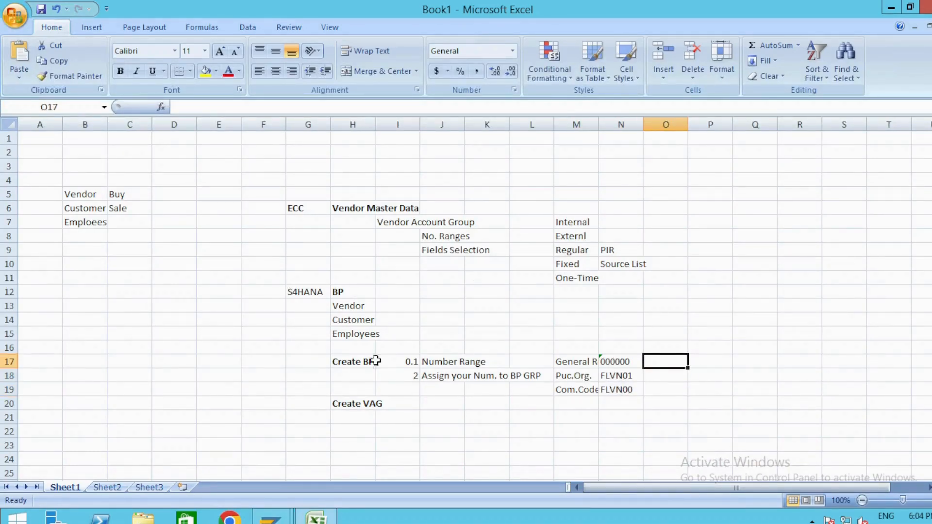
pyautogui.click(341, 292)
pyautogui.hotkey('shift', 'Down')
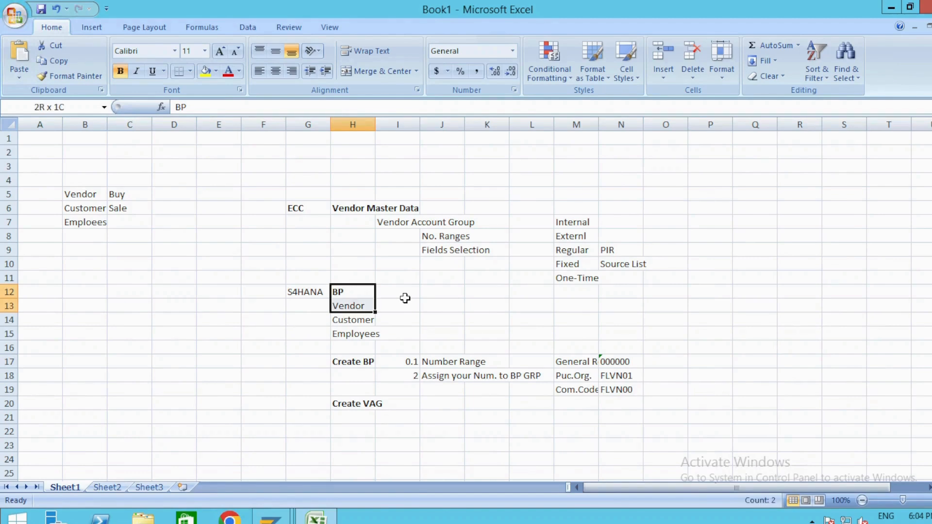
pyautogui.hotkey('alt', 'Tab')
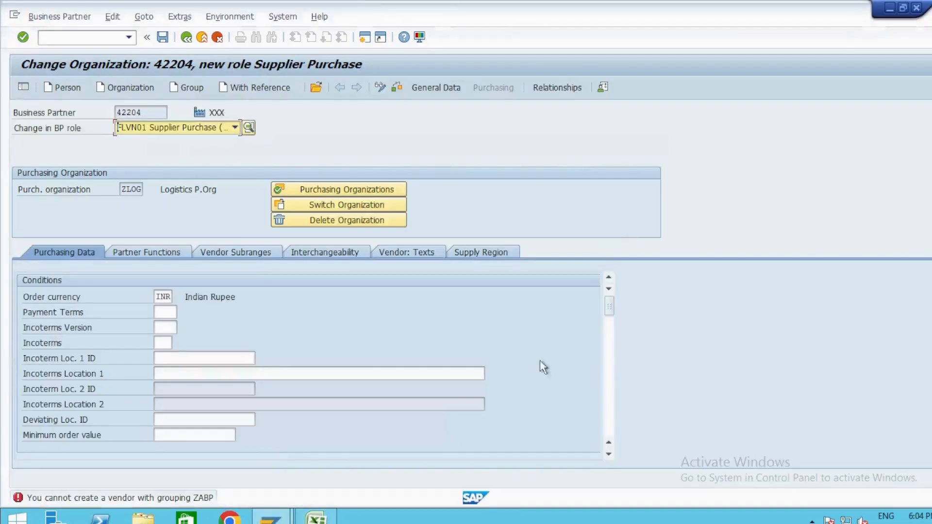
pyautogui.hotkey('alt', 'Tab')
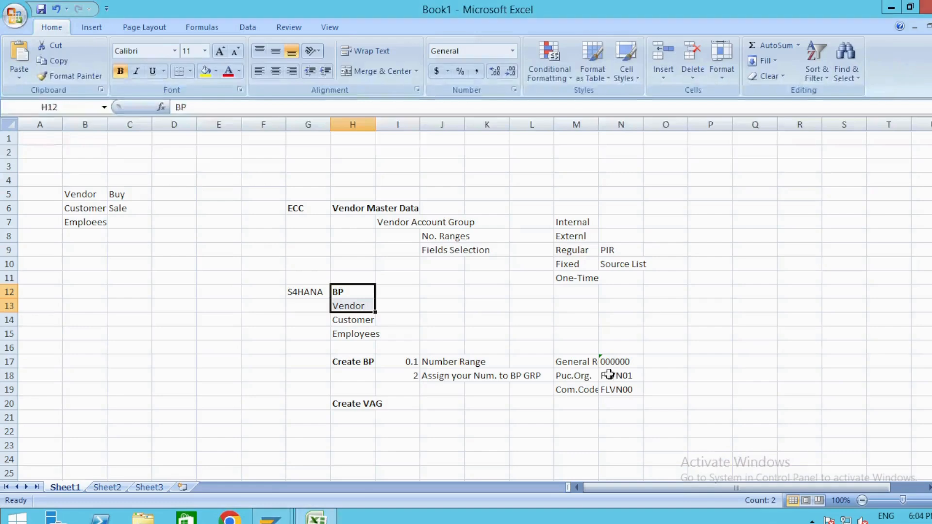
pyautogui.click(354, 405)
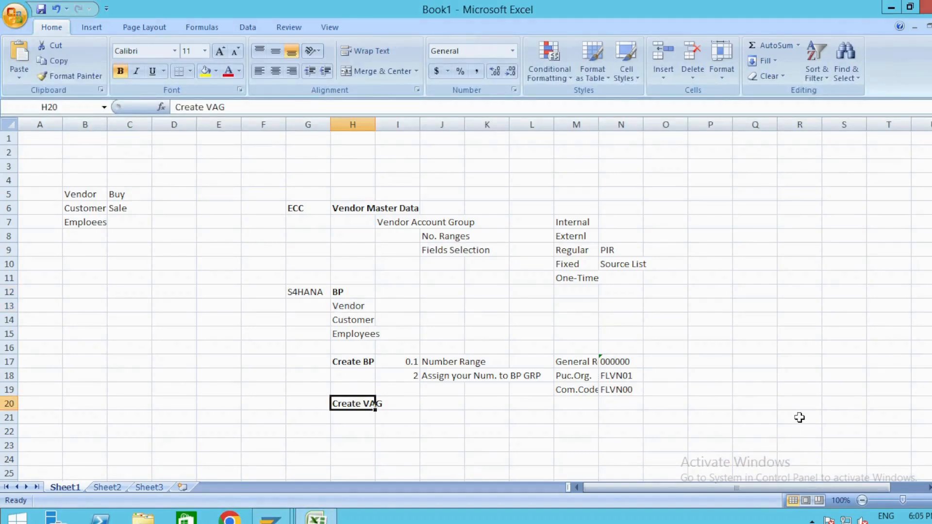
pyautogui.hotkey('alt', 'Tab')
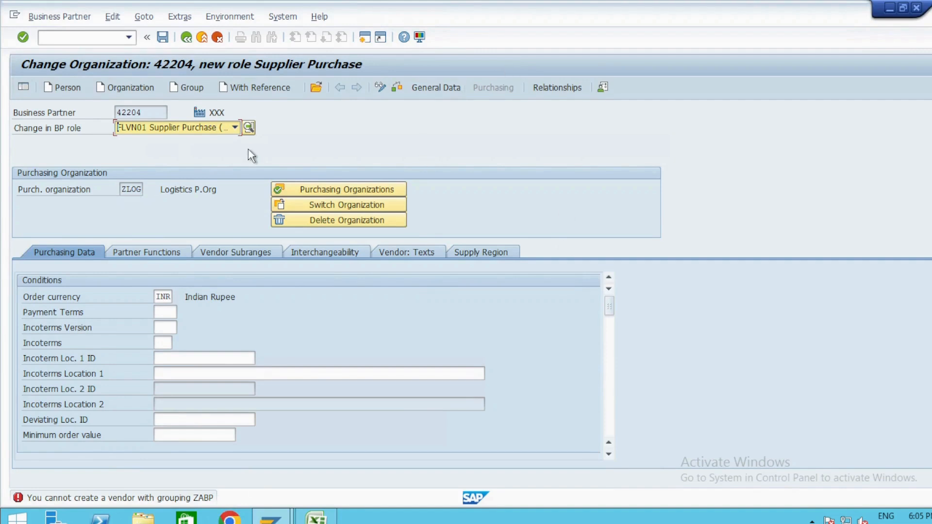
# - Try again to save the business partner with its FLVN01 purchasing data
pyautogui.press('Return')
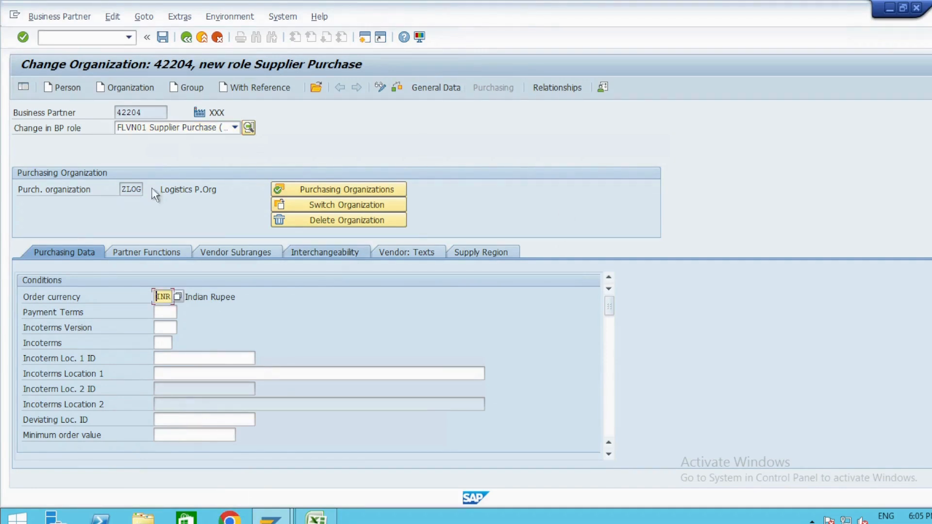
pyautogui.click(164, 42)
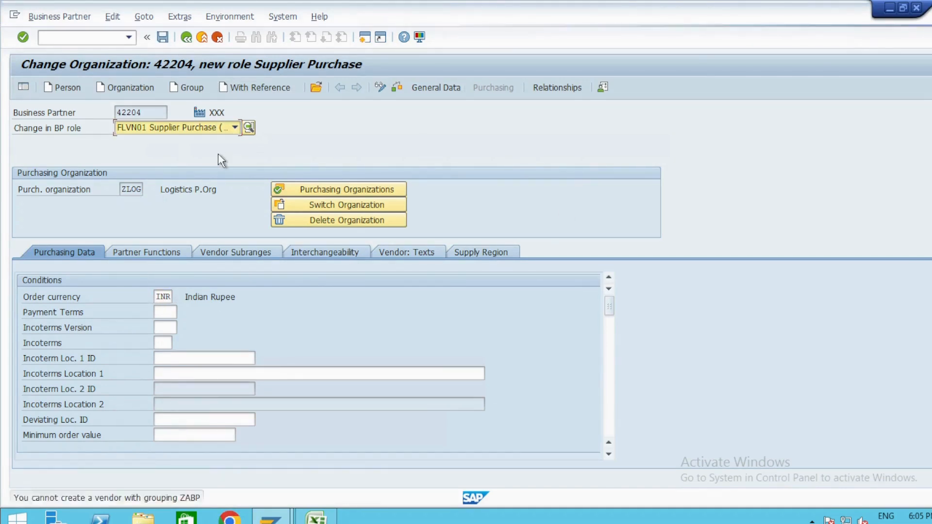
pyautogui.press('Return')
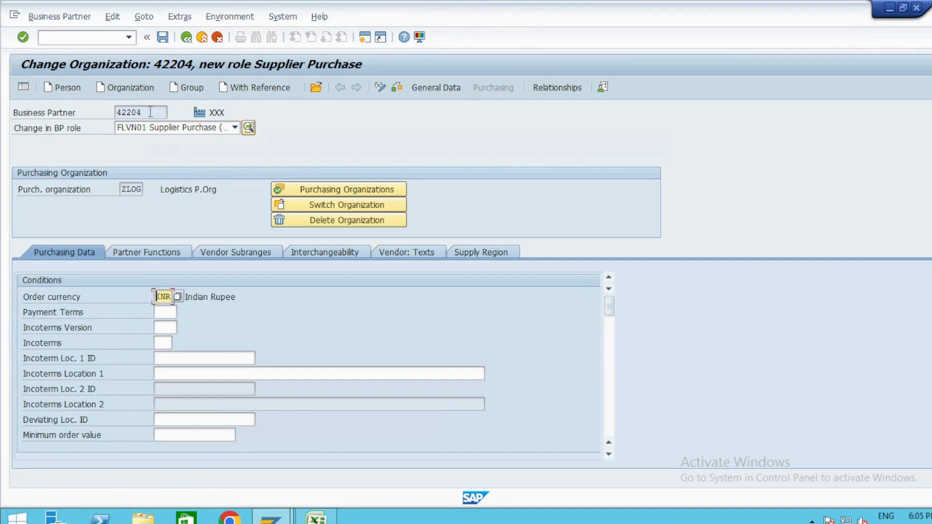
pyautogui.click(150, 112)
pyautogui.click(165, 38)
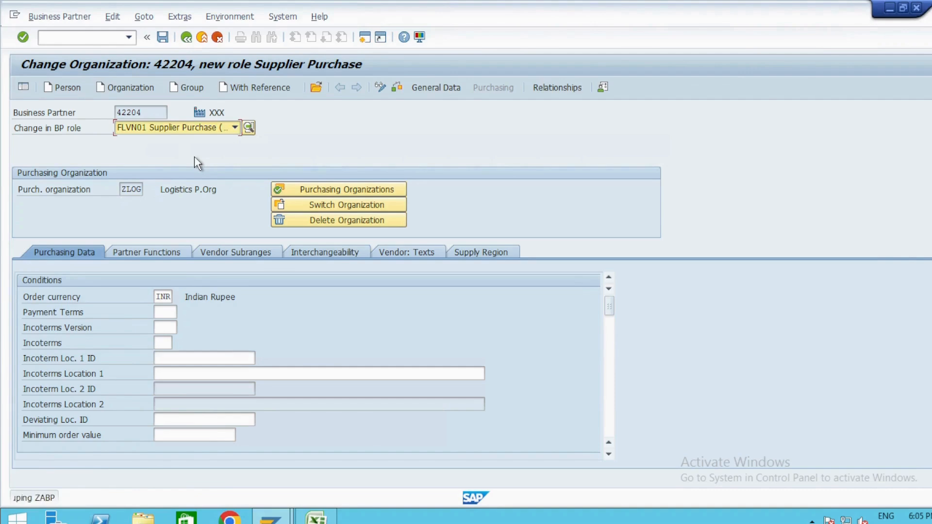
# - Leave the business partner and open purchase order creation with transaction ME21N
pyautogui.click(99, 39)
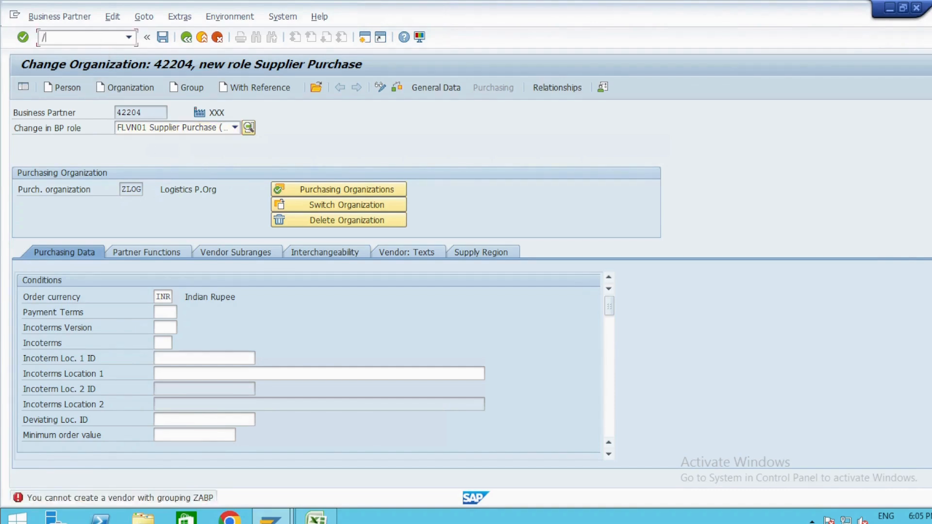
pyautogui.write('/nme21n')
pyautogui.press('Return')
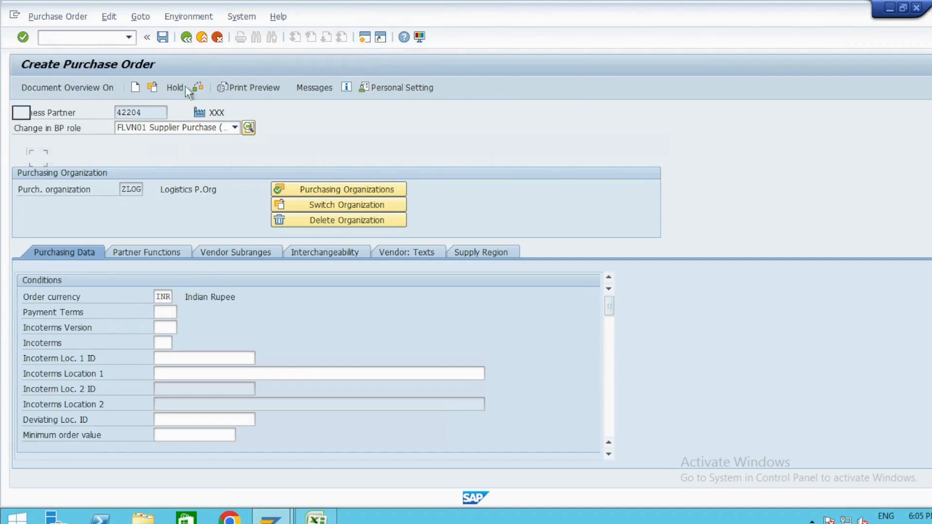
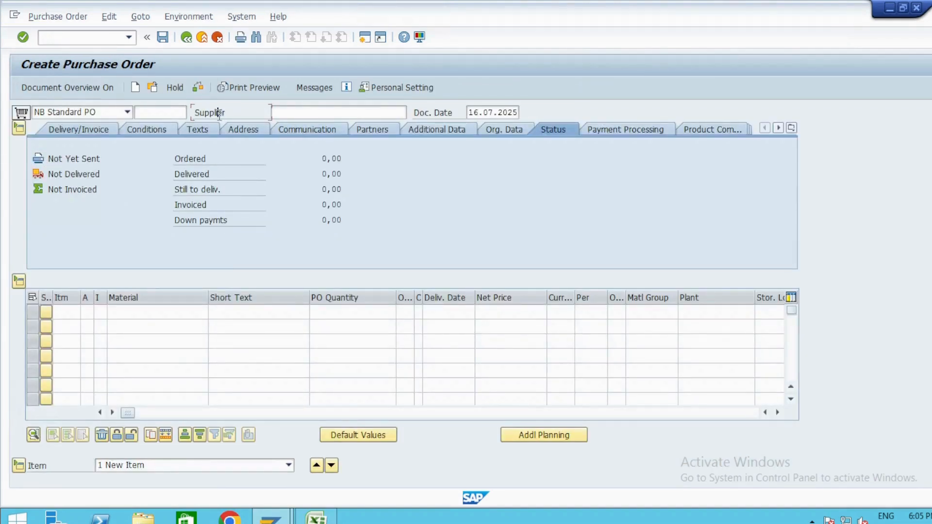
# - Enter the supplier's number in the purchase order with purchasing organization ZLOG, purchasing group 000 and company code ZLOG
pyautogui.click(336, 112)
pyautogui.write('42204')
pyautogui.press('Return')
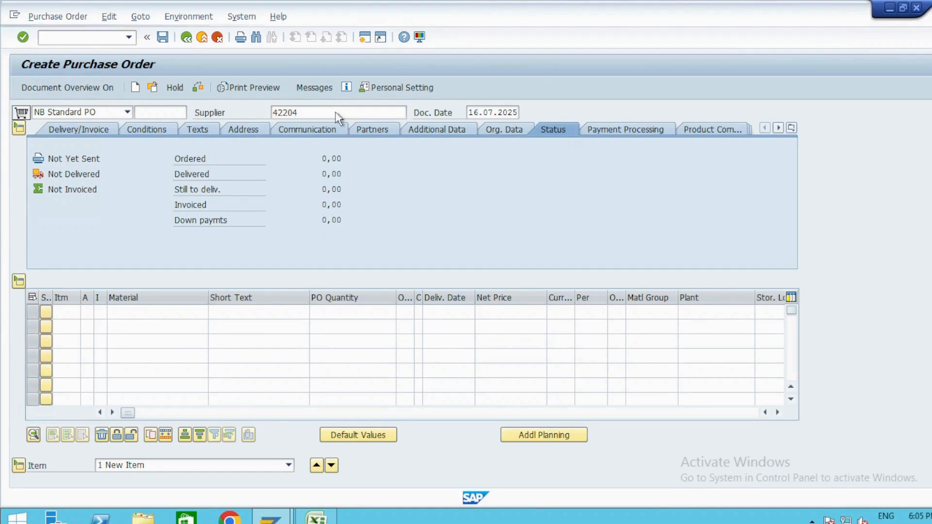
pyautogui.write('ZLOG')
pyautogui.press('Tab')
pyautogui.write('000')
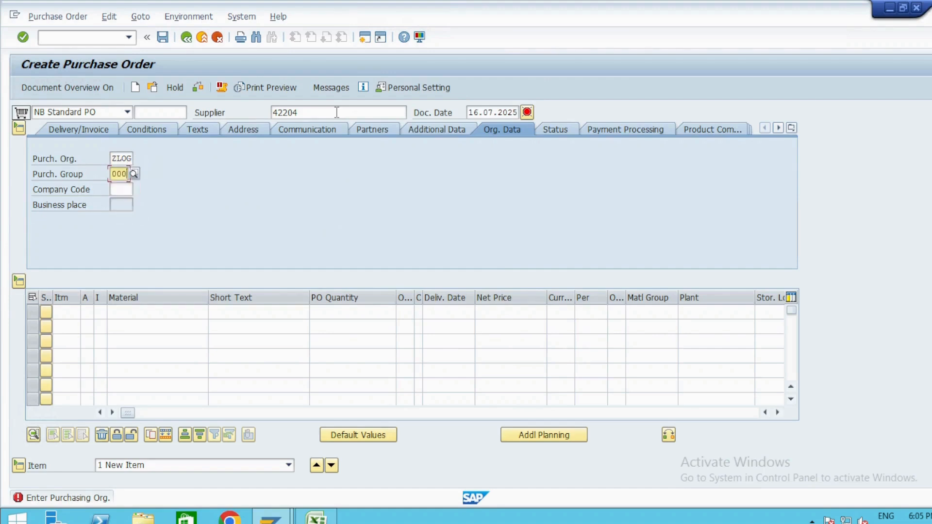
pyautogui.press('Tab')
pyautogui.write('ZLOG')
pyautogui.press('Return')
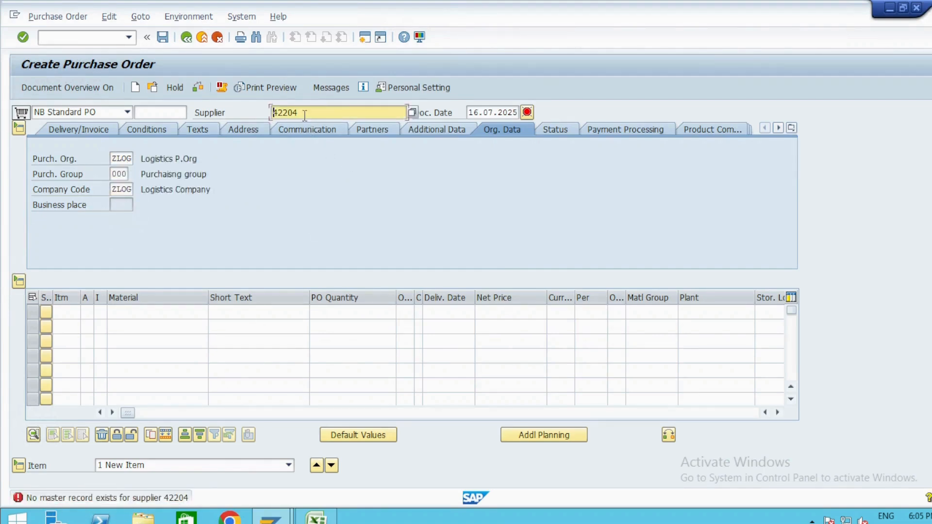
# - Check the BP role notes in the Excel workbook, and leave the purchase order for business partner maintenance with transaction BP
pyautogui.moveTo(305, 115); pyautogui.dragTo(223, 114)
pyautogui.hotkey('alt', 'Tab')
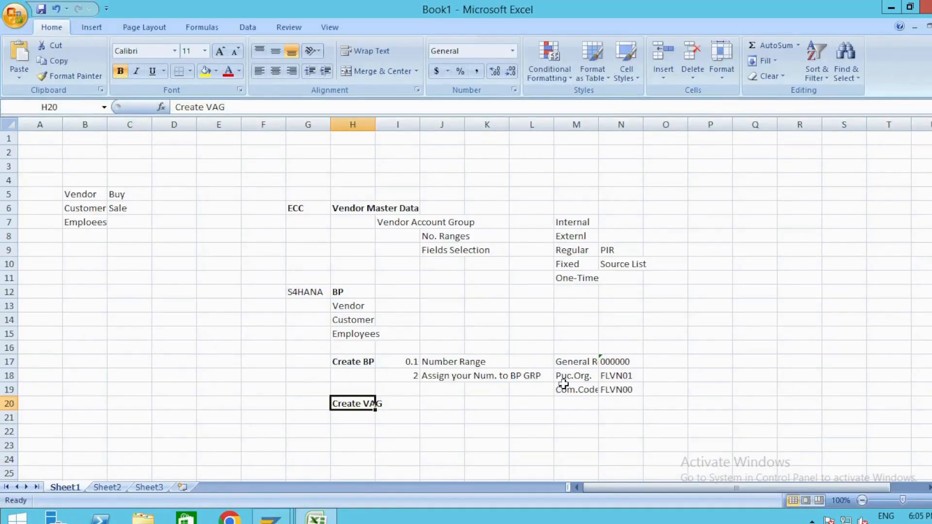
pyautogui.hotkey('alt', 'Tab')
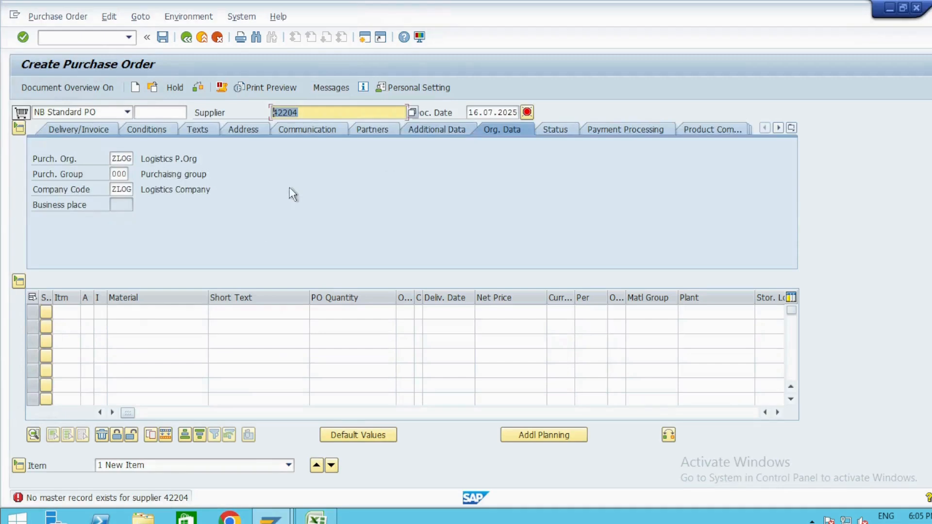
pyautogui.click(106, 36)
pyautogui.write('/nbp')
pyautogui.press('Return')
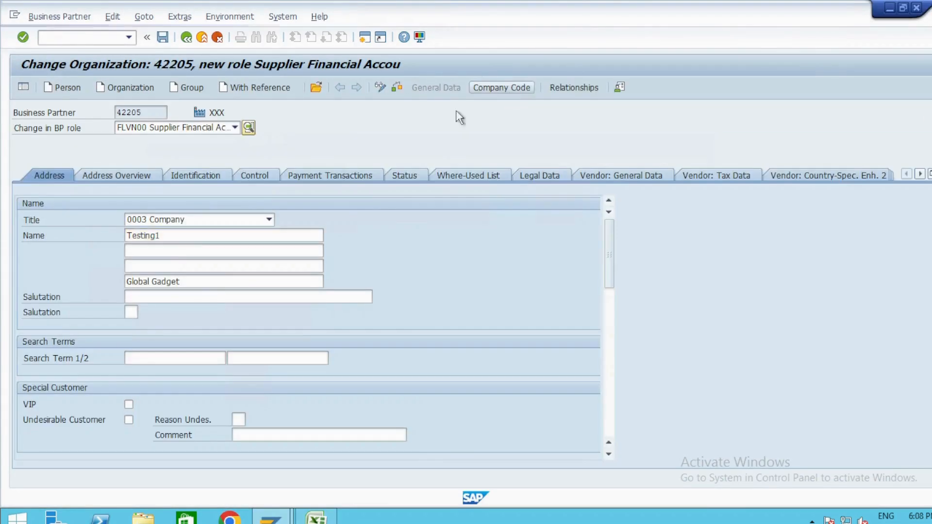
# - Enter company code ZIFI and reconciliation account 102 for the FLVN00 role, and try to save the business partner
pyautogui.click(501, 88)
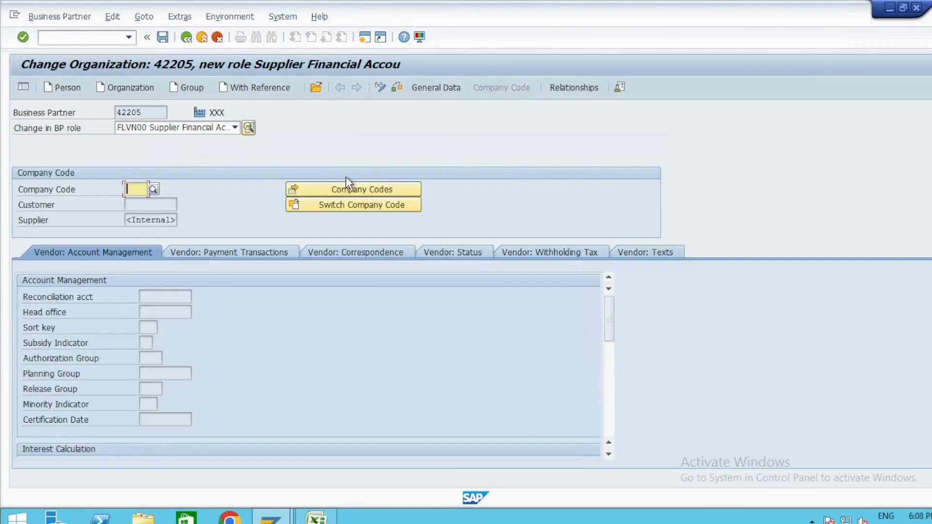
pyautogui.write('ZIFI')
pyautogui.press('Return')
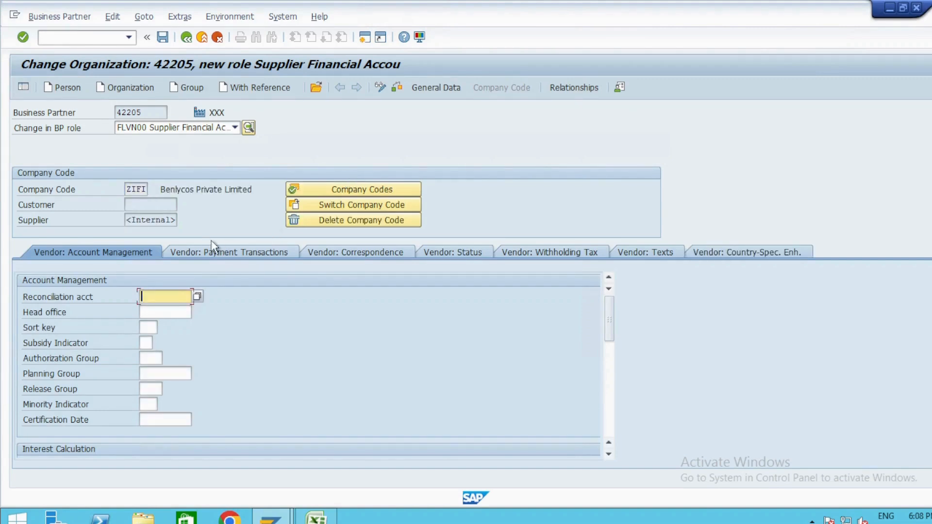
pyautogui.moveTo(128, 221); pyautogui.dragTo(211, 221)
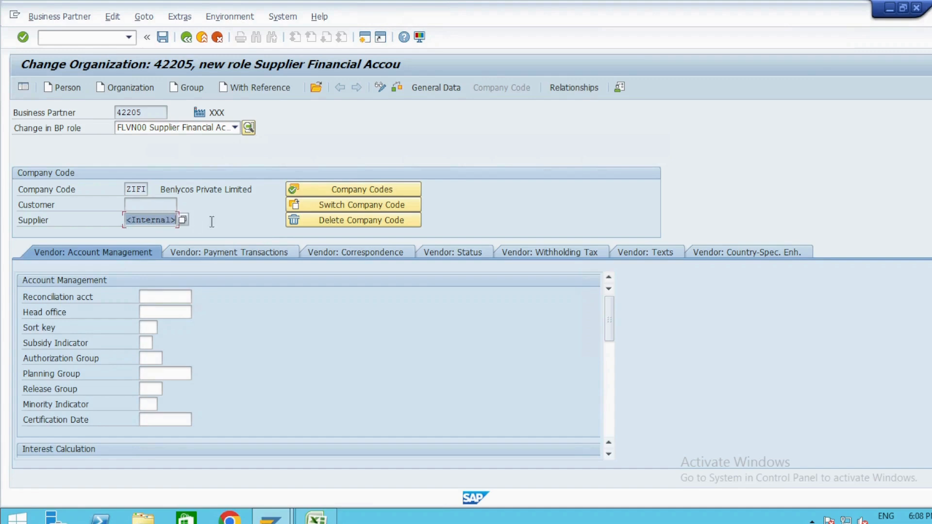
pyautogui.click(157, 297)
pyautogui.press('Down')
pyautogui.press('Return')
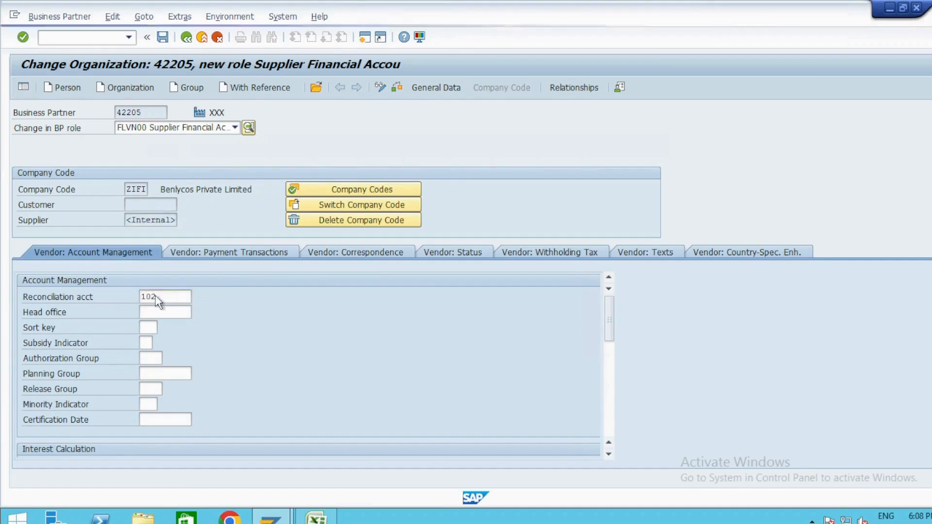
pyautogui.click(163, 37)
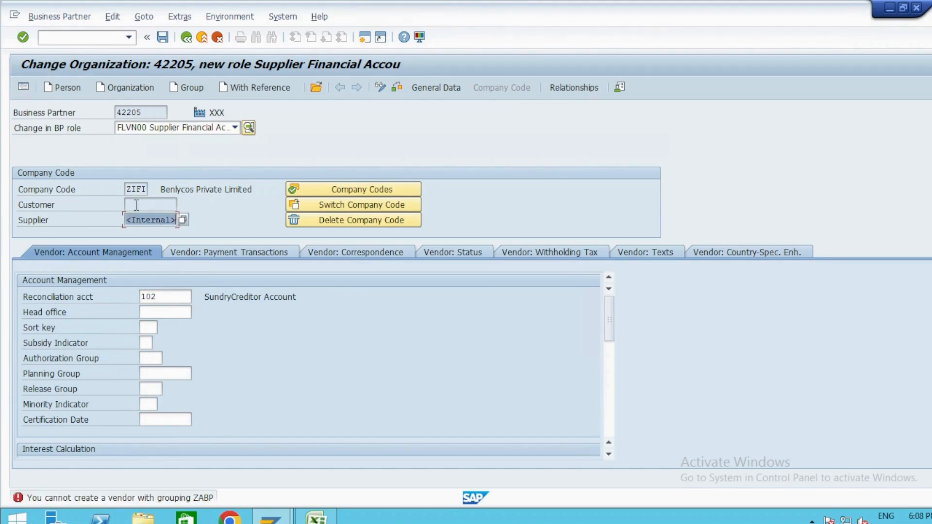
# - Check the Create VAG note in the Excel workbook, and leave the business partner to open the SAP Reference IMG
pyautogui.hotkey('alt', 'Tab')
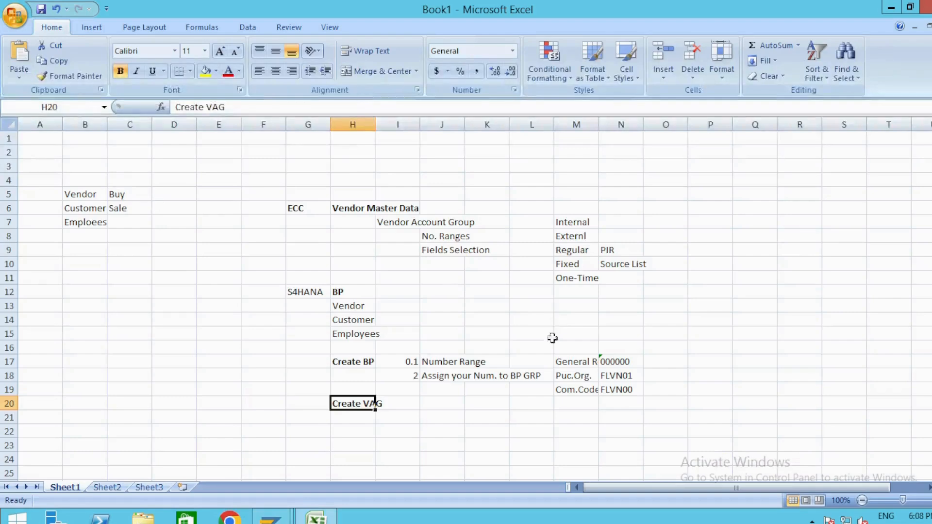
pyautogui.hotkey('alt', 'Tab')
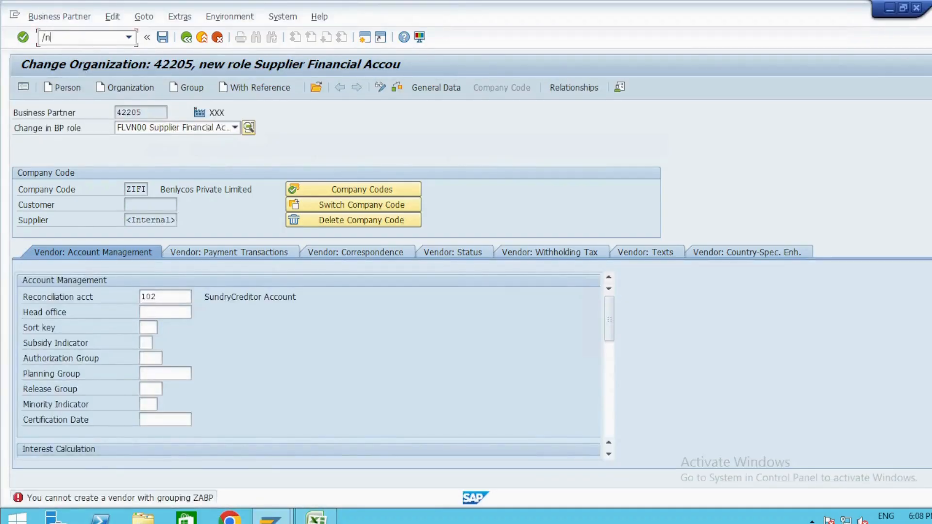
pyautogui.press('Return')
pyautogui.click(81, 90)
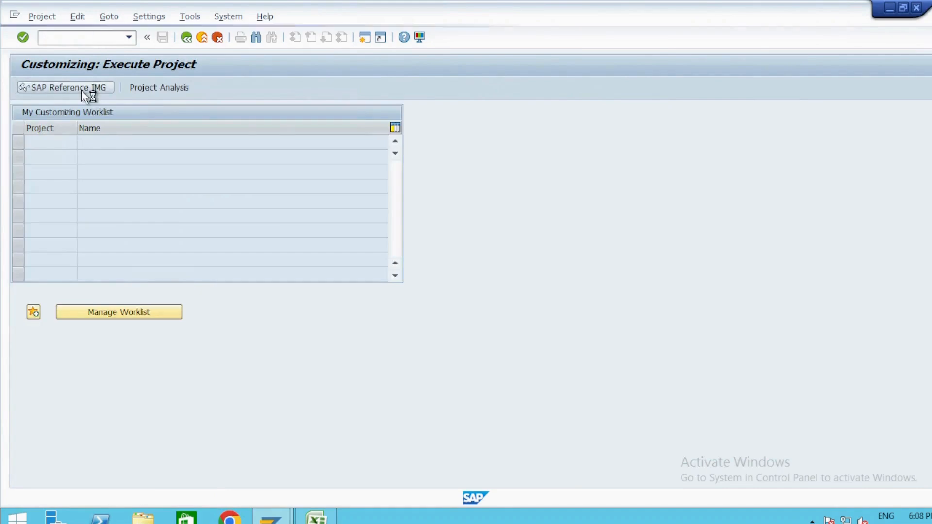
# - Expand Financial Accounting, Accounts Receivable and Accounts Payable, Supplier Accounts, Master Data, down to the Preparations for Creating Supplier Master Data activities
pyautogui.click(86, 267)
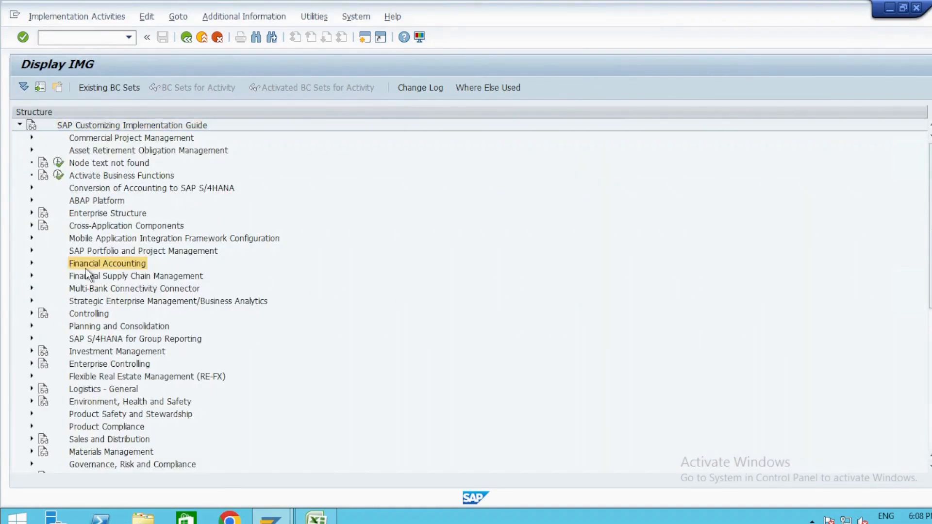
pyautogui.press('Right')
pyautogui.press('Down')
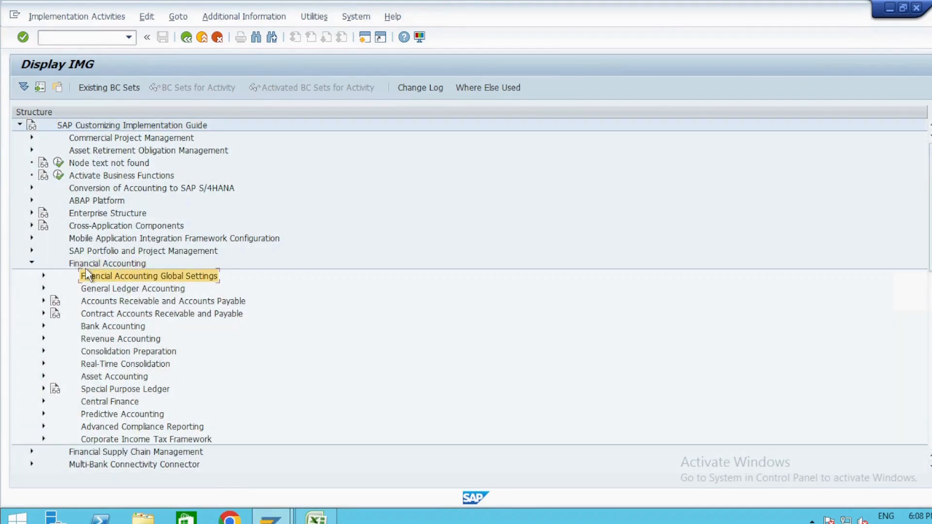
pyautogui.click(131, 305)
pyautogui.press('Right')
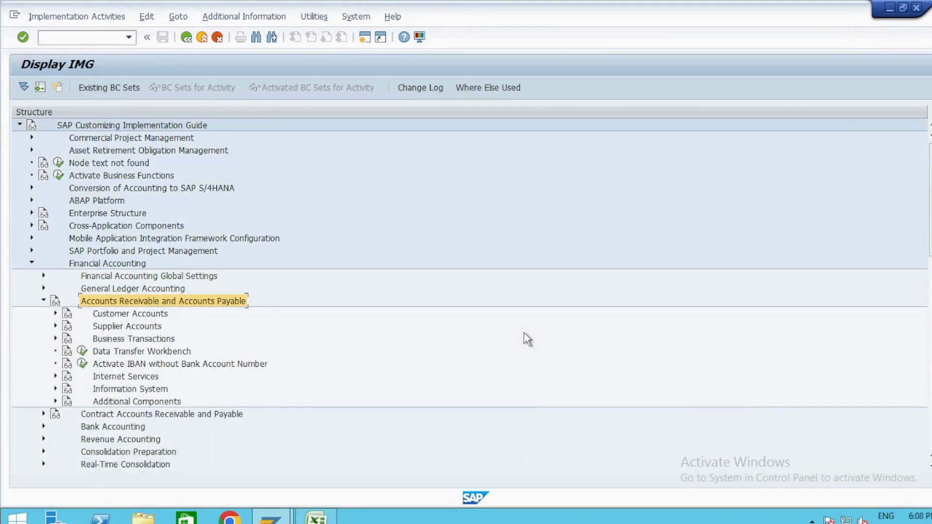
pyautogui.press('Down')
pyautogui.press('Down')
pyautogui.press('Right')
pyautogui.press('Down')
pyautogui.press('Right')
pyautogui.press('Down')
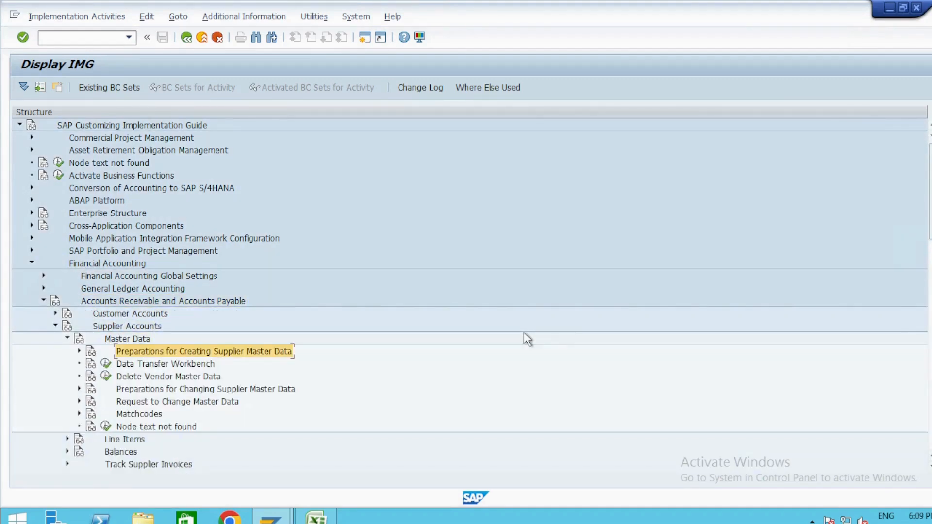
pyautogui.press('Right')
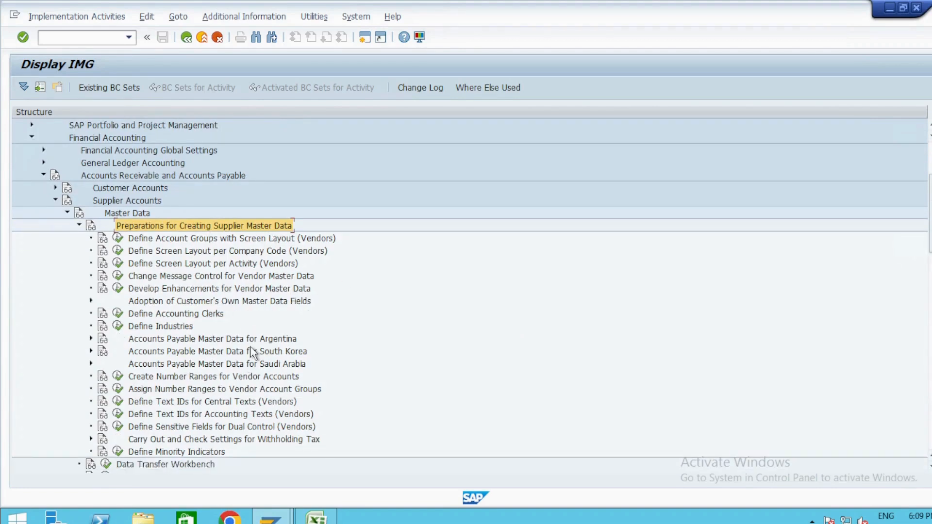
# - Point out the vendor account group and number range activities, and open Define Account Groups with Screen Layout (Vendors)
pyautogui.click(164, 239)
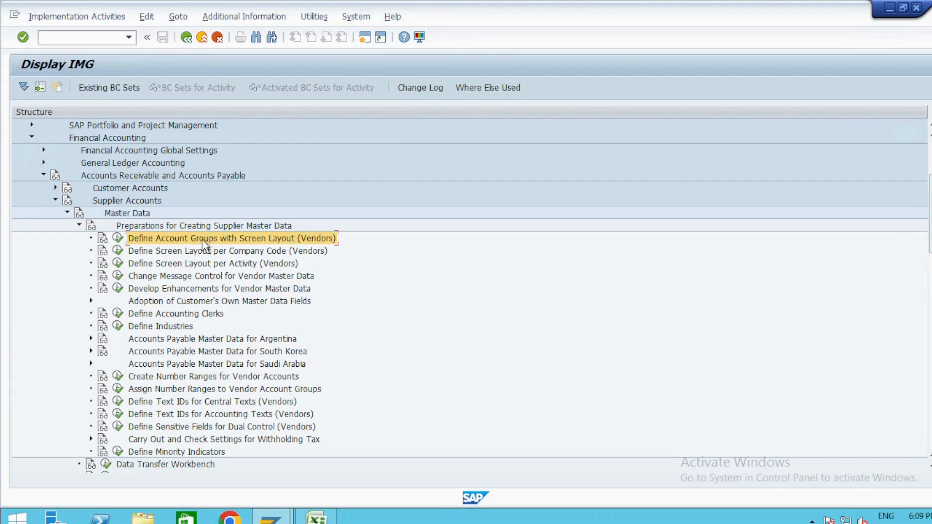
pyautogui.click(170, 377)
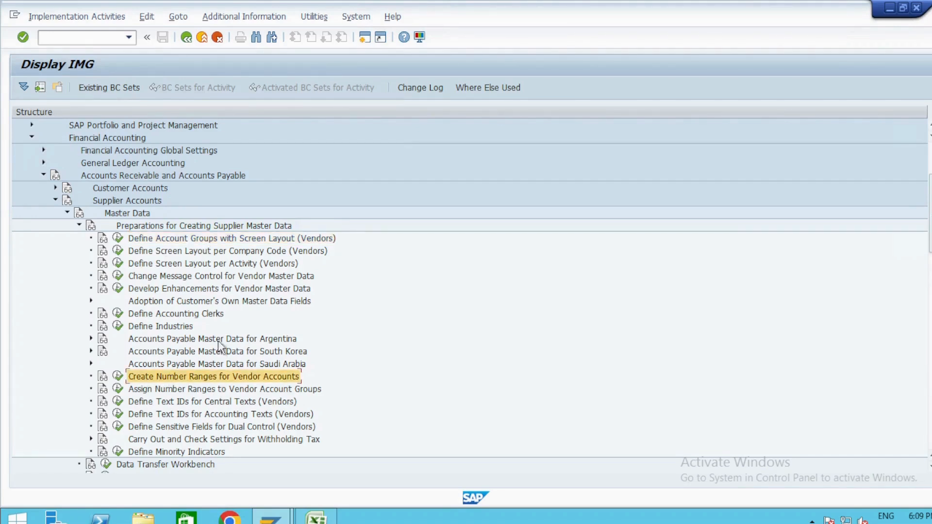
pyautogui.click(238, 392)
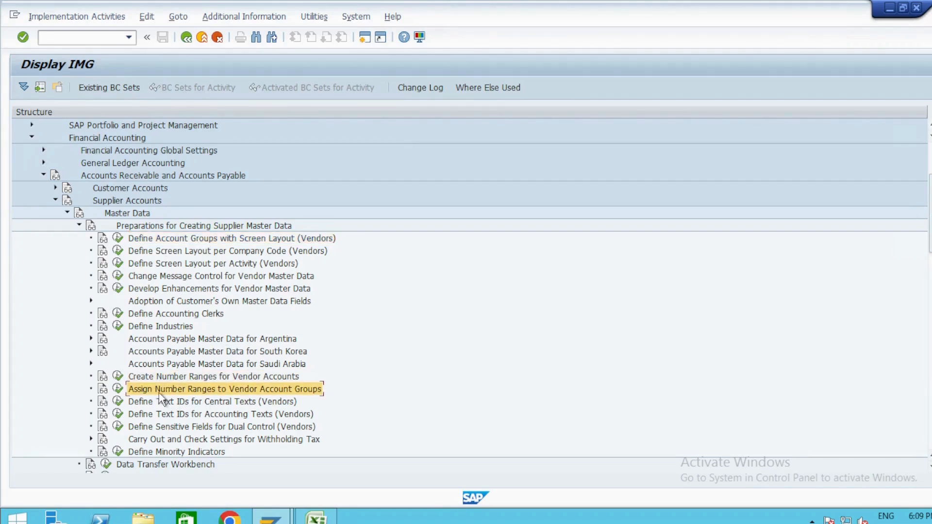
pyautogui.click(116, 240)
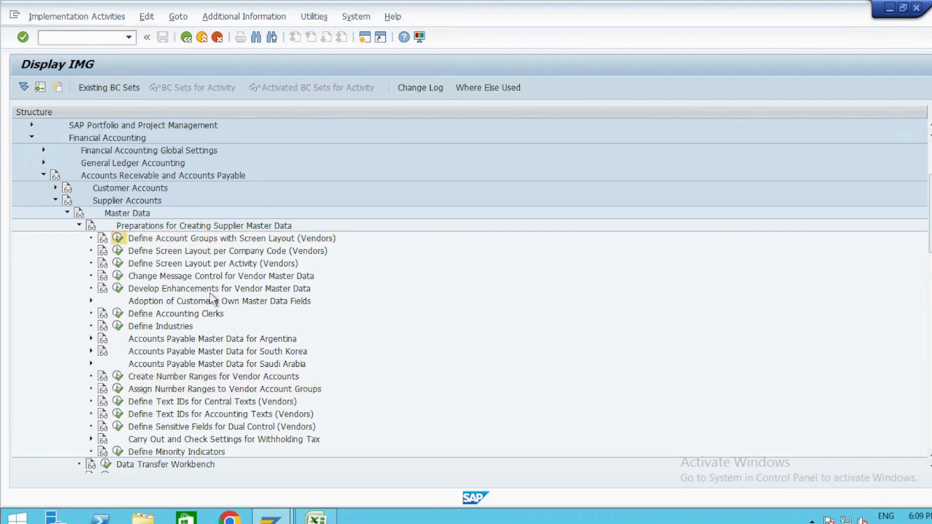
pyautogui.hotkey('alt', 'Tab')
pyautogui.hotkey('alt', 'Tab')
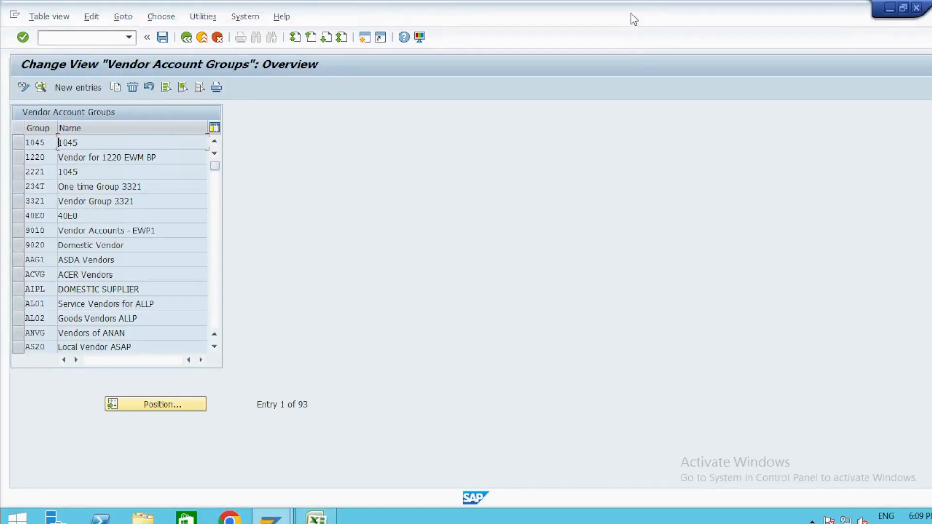
# - Look up account group ZAVA in the vendor account groups list
pyautogui.press('alt')
pyautogui.click(557, 353)
pyautogui.click(145, 404)
pyautogui.write('ZAVA')
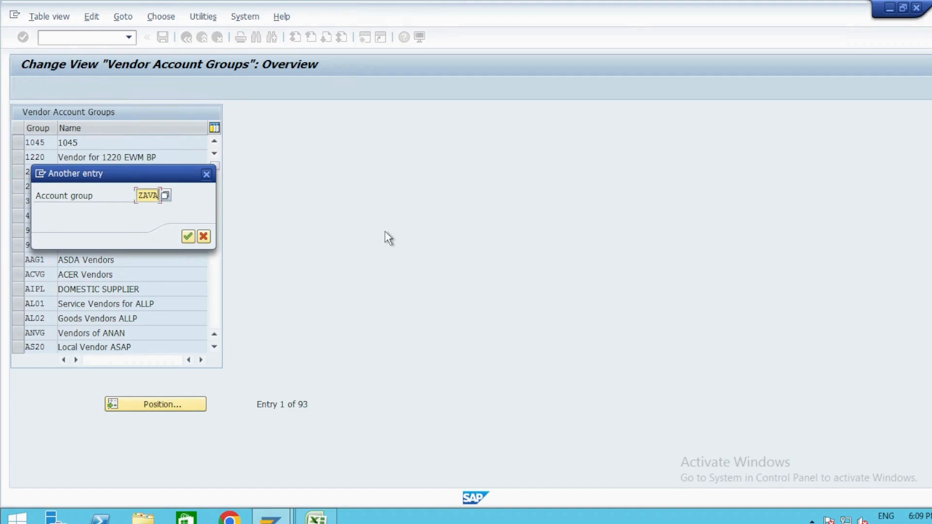
pyautogui.press('Return')
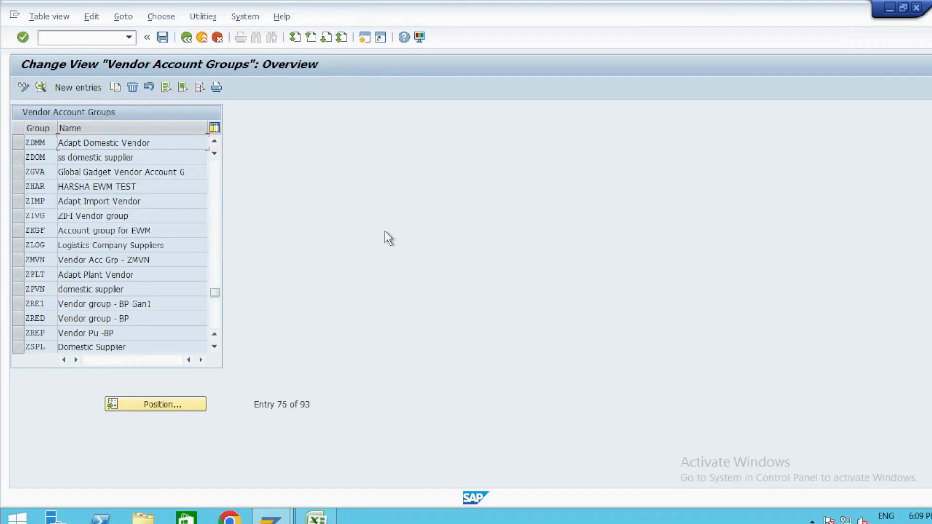
# - Create vendor account group ZAVA with the meaning "Test_ZA Vendor Account GR" and save it
pyautogui.click(78, 89)
pyautogui.write('ZAVA')
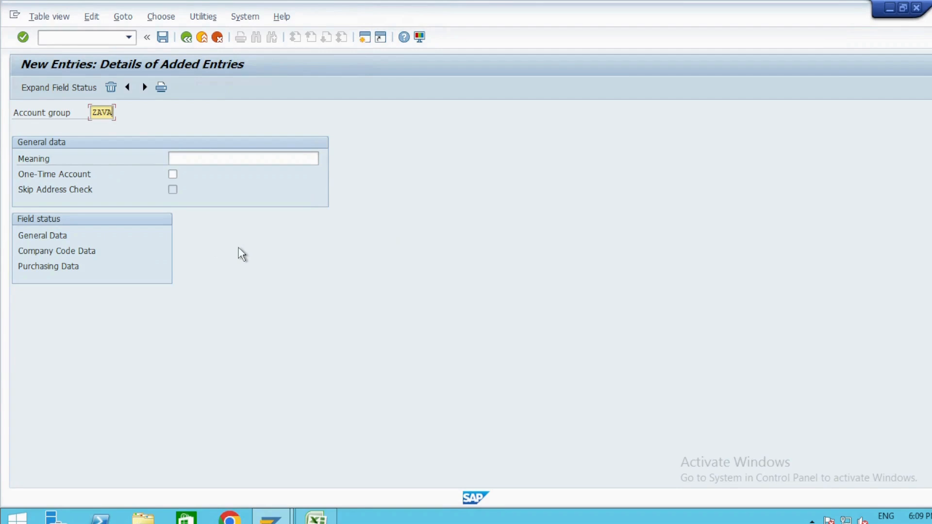
pyautogui.press('Tab')
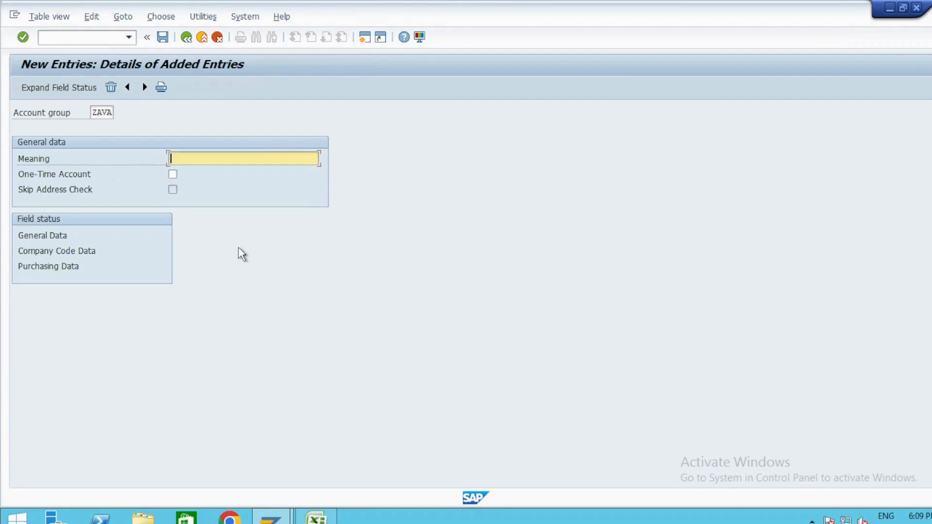
pyautogui.press('BackSpace')
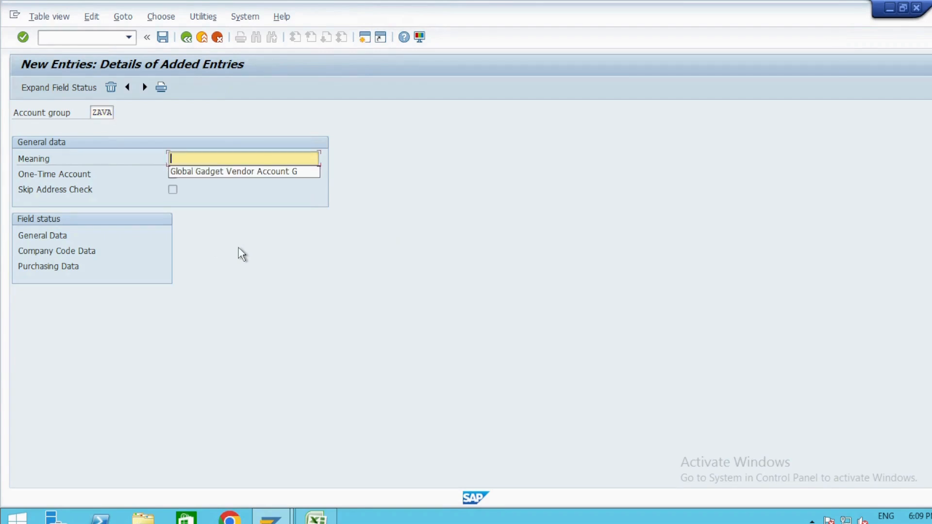
pyautogui.write('Test')
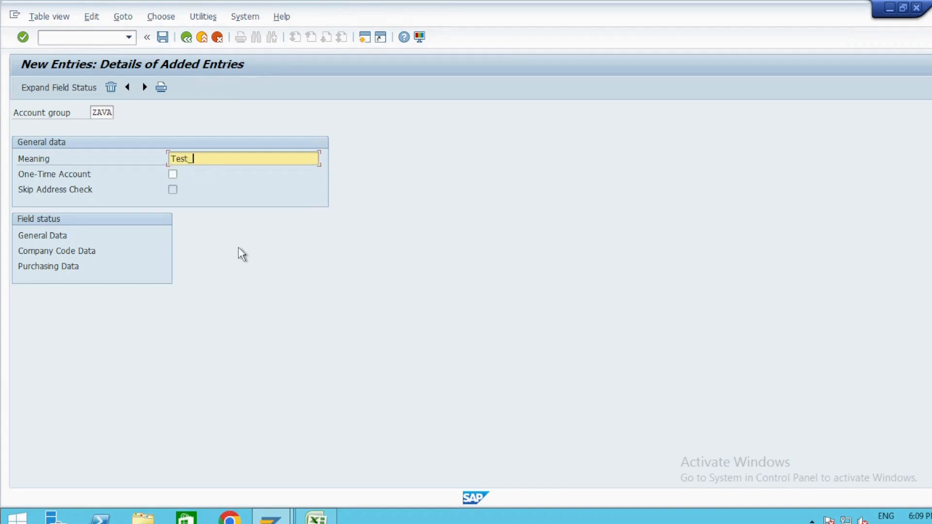
pyautogui.write('_ZA Vendor Account GR')
pyautogui.press('Return')
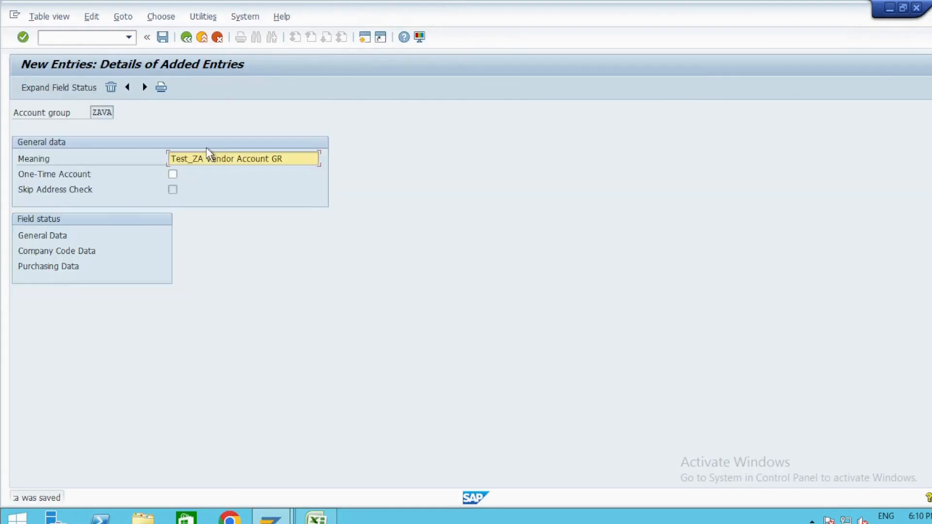
# - Review the Address and Communication field status settings under ZAVA's general data, and return to the account group details
pyautogui.doubleClick(46, 237)
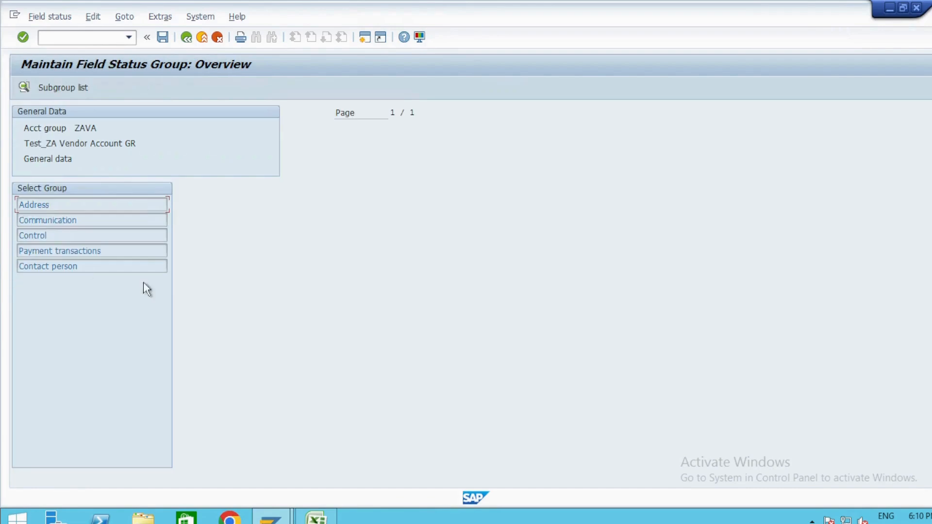
pyautogui.doubleClick(38, 204)
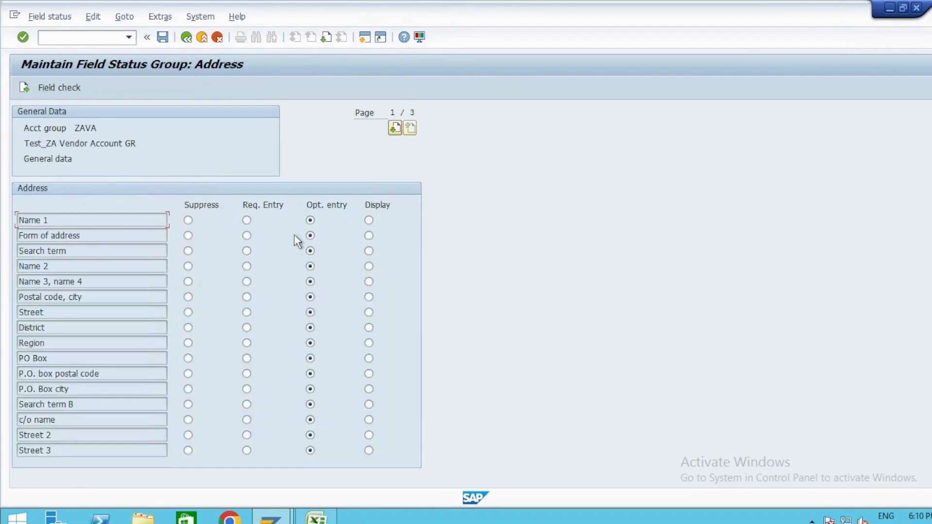
pyautogui.click(186, 37)
pyautogui.doubleClick(45, 221)
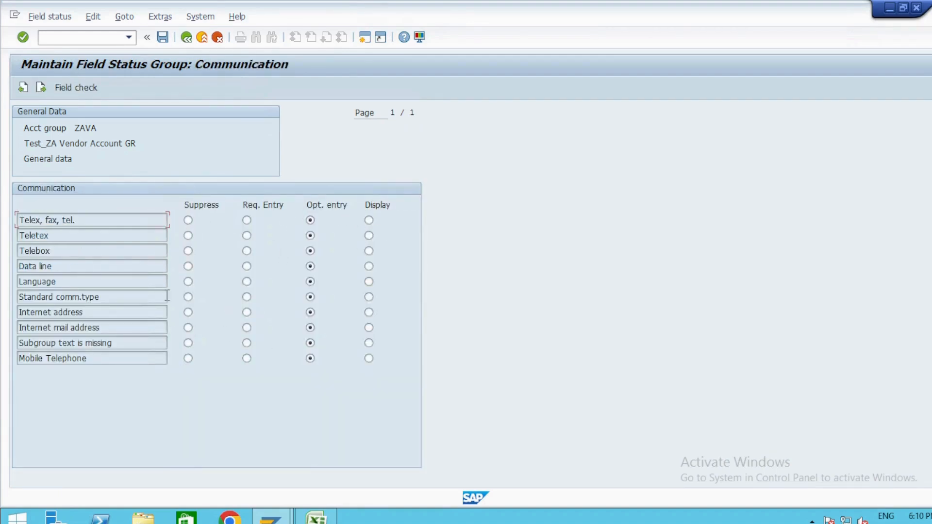
pyautogui.click(185, 38)
pyautogui.click(189, 36)
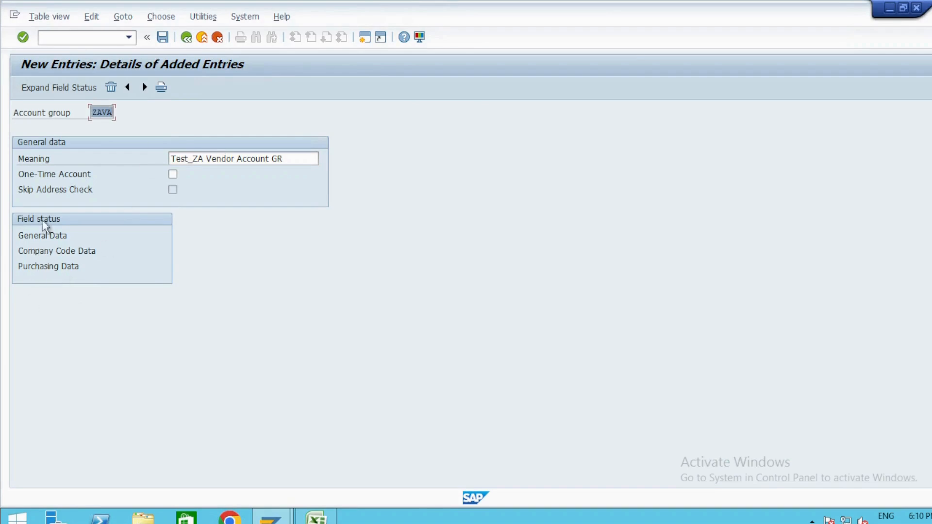
# - Save vendor account group ZAVA and return to the supplier master data activities in the IMG
pyautogui.hotkey('ctrl', 's')
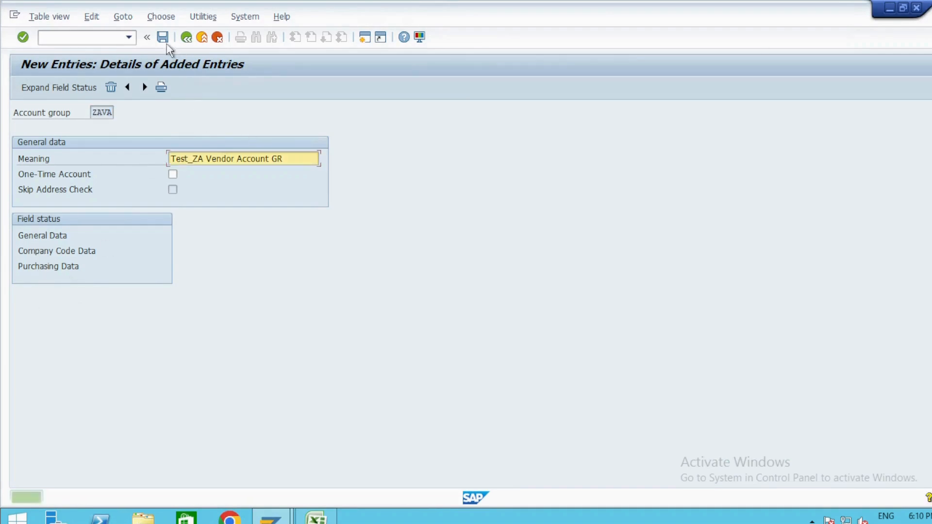
pyautogui.click(189, 41)
pyautogui.click(189, 41)
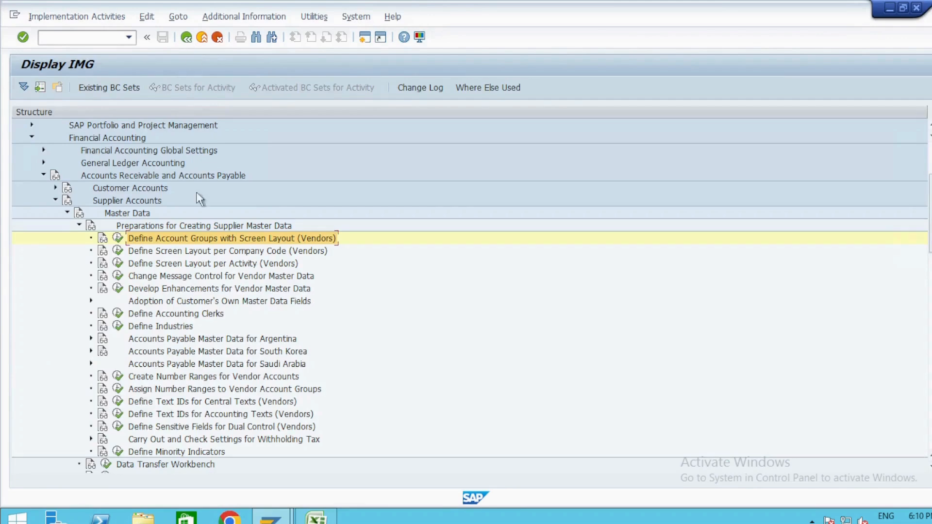
# - Open the vendor number range intervals for editing from Create Number Ranges for Vendor Accounts
pyautogui.click(155, 377)
pyautogui.click(118, 376)
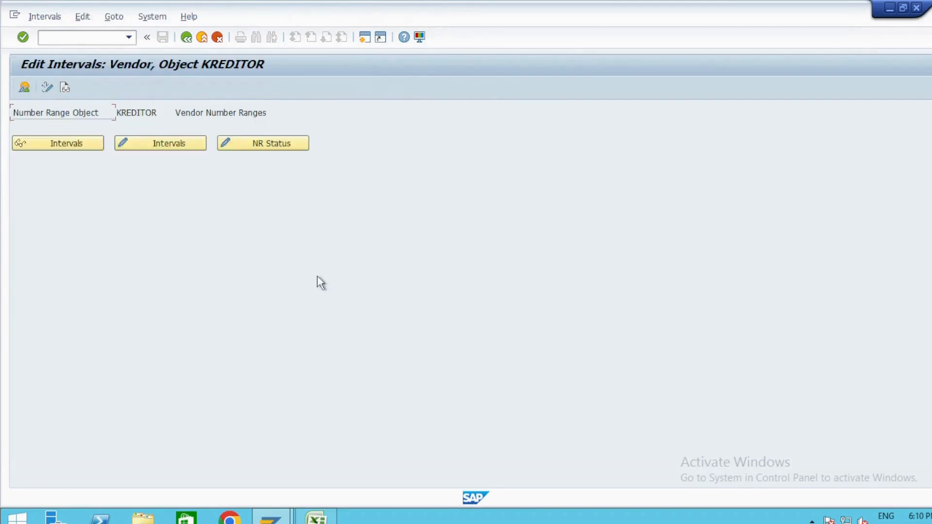
pyautogui.click(168, 142)
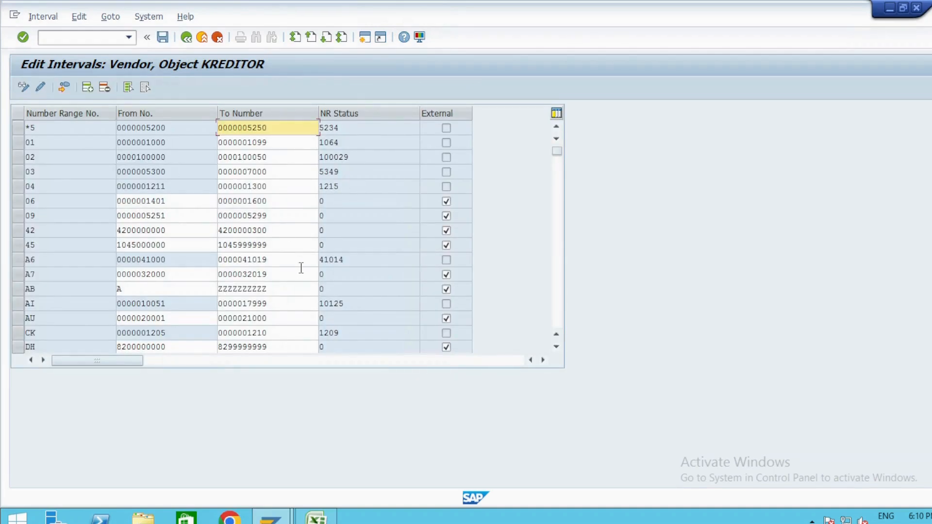
# - Open business partner maintenance in a separate session and start a new organization with grouping ZABP Test_ZABP
pyautogui.hotkey('alt', 'Tab')
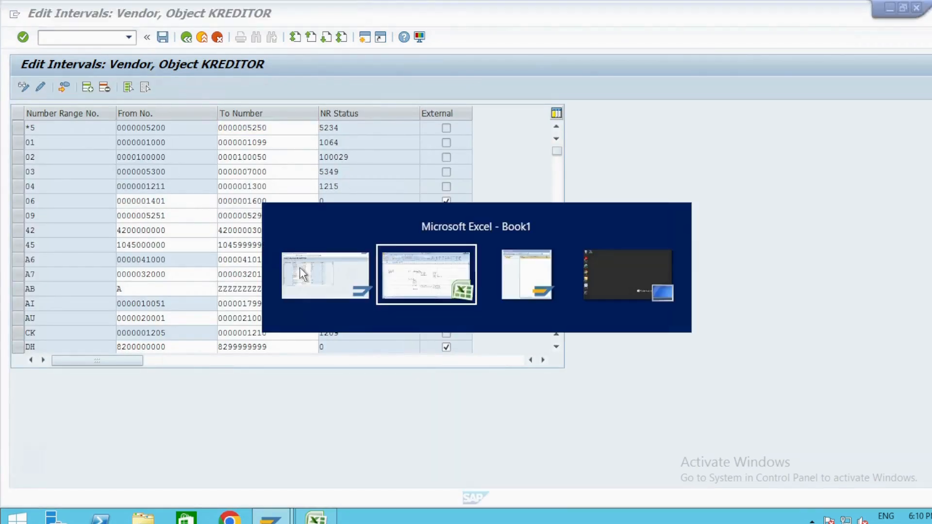
pyautogui.click(70, 35)
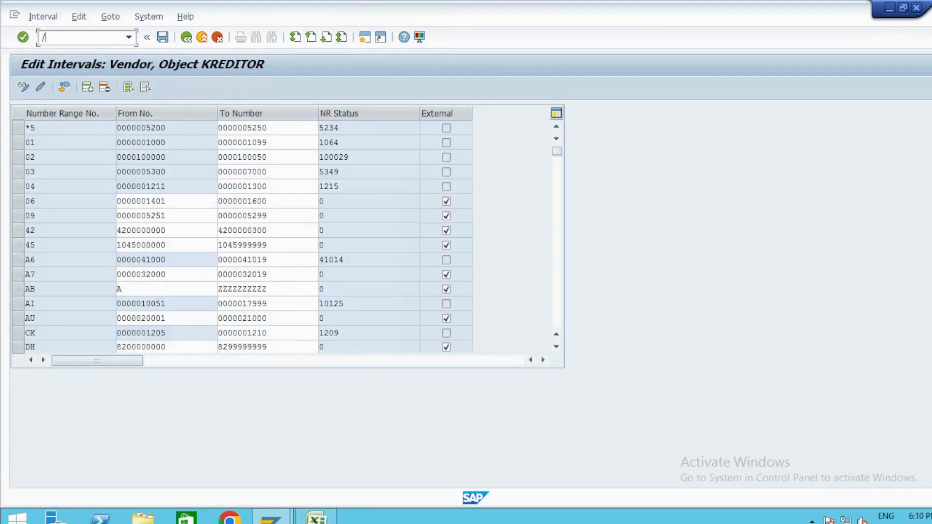
pyautogui.press('Return')
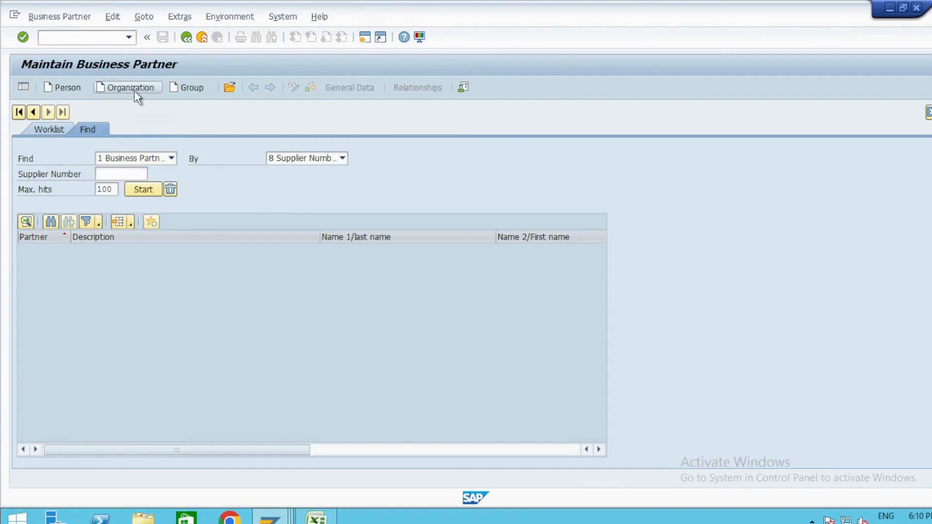
pyautogui.click(133, 90)
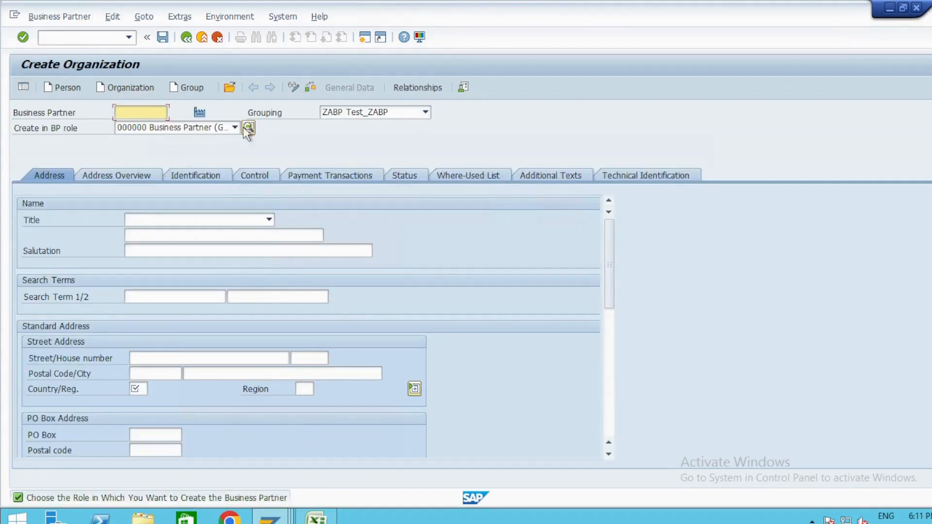
pyautogui.click(424, 115)
pyautogui.click(383, 114)
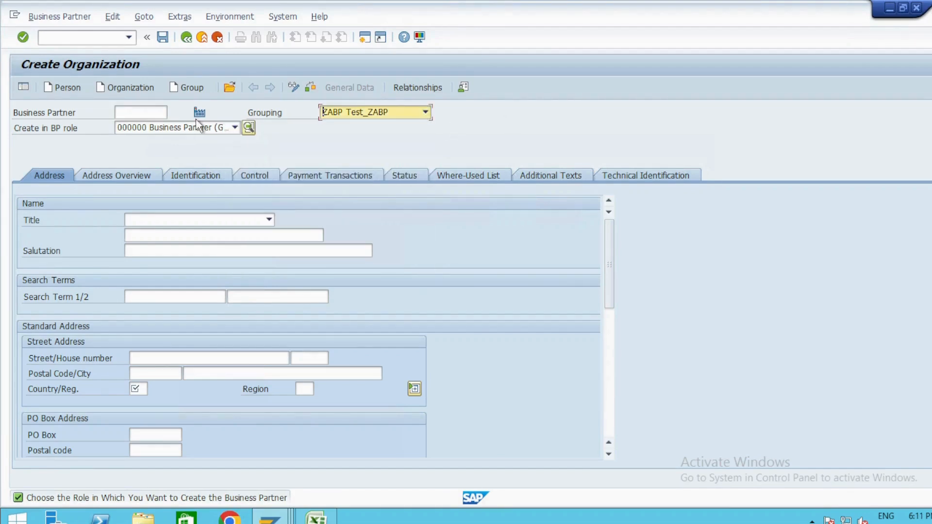
# - Set the organization's country to IN and save the new business partner in the general role 000000
pyautogui.click(138, 112)
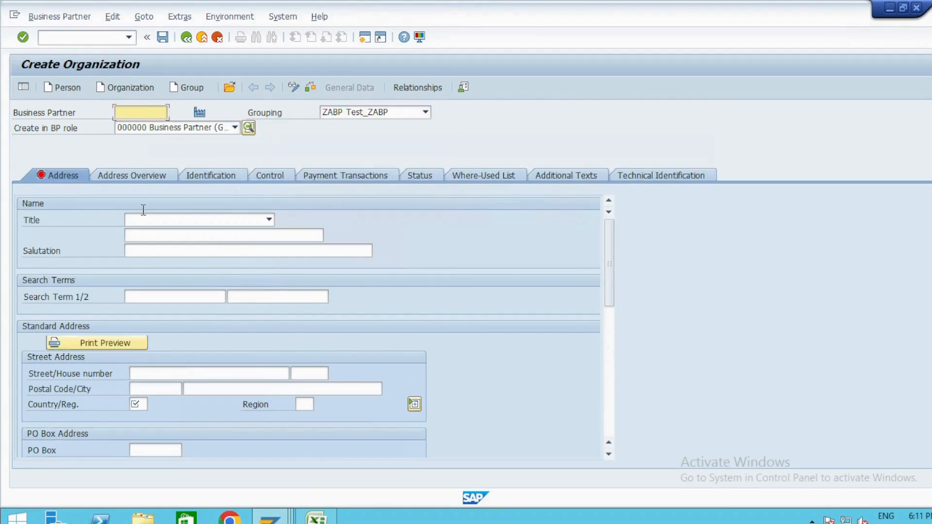
pyautogui.click(140, 404)
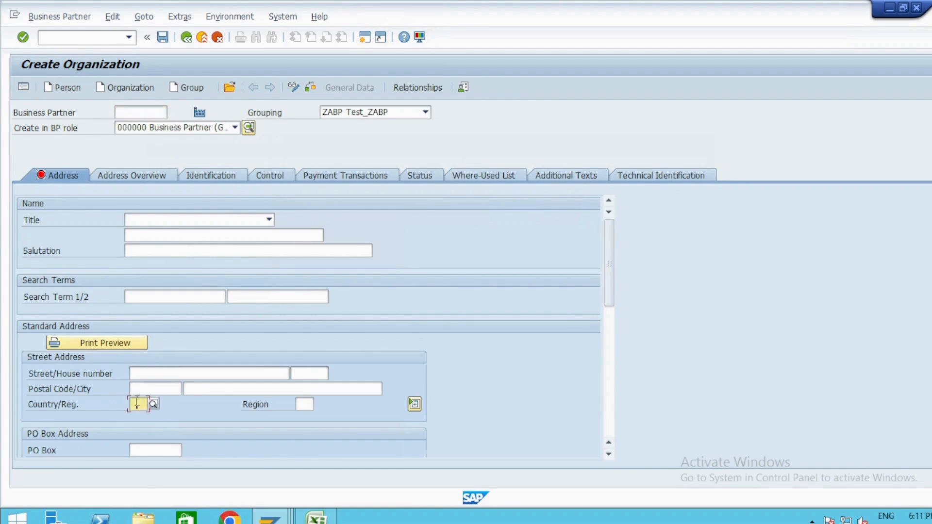
pyautogui.write('IN')
pyautogui.press('Return')
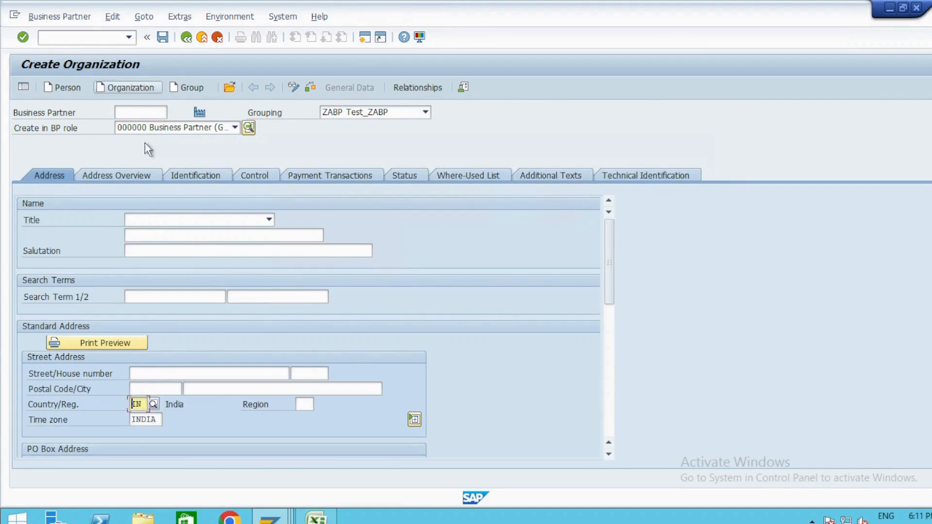
pyautogui.click(162, 37)
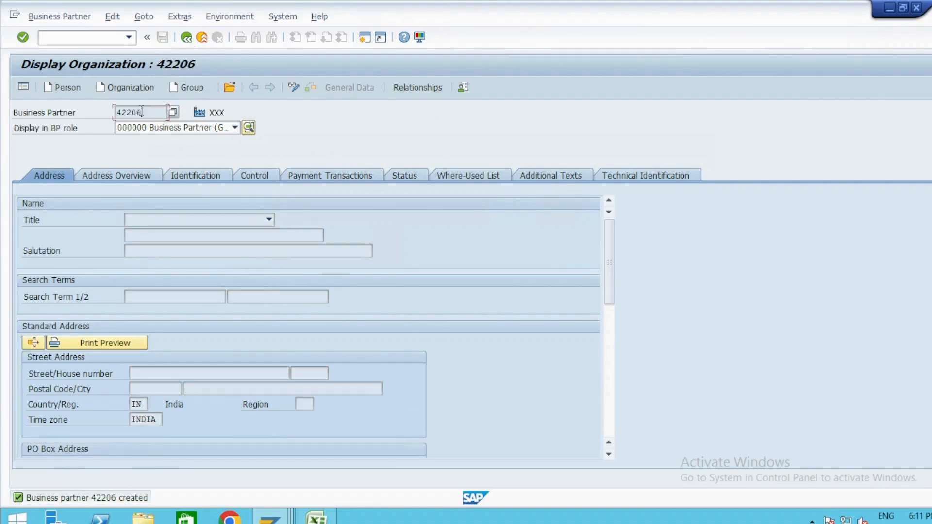
# - Try to extend the new business partner with role FLVN01 Supplier Purchase, and discard the role without saving
pyautogui.moveTo(143, 113); pyautogui.dragTo(79, 117)
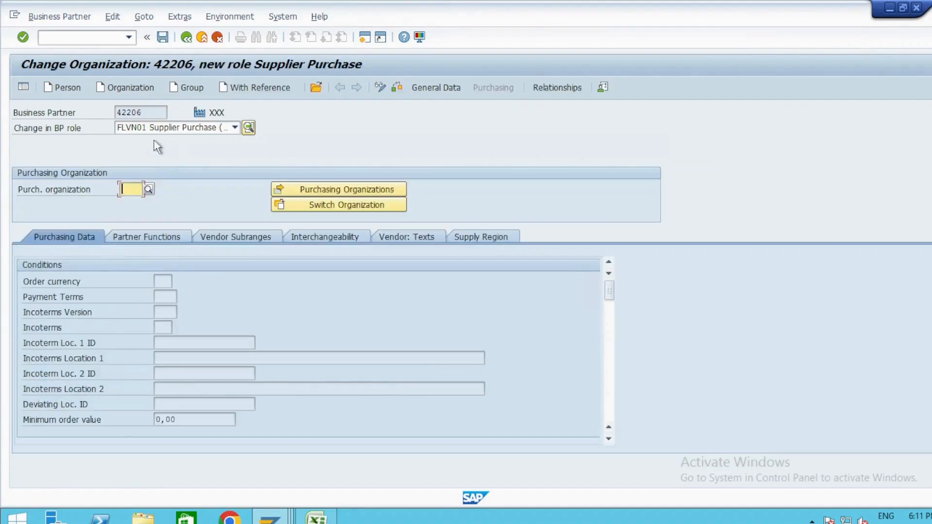
pyautogui.moveTo(145, 113); pyautogui.dragTo(67, 116)
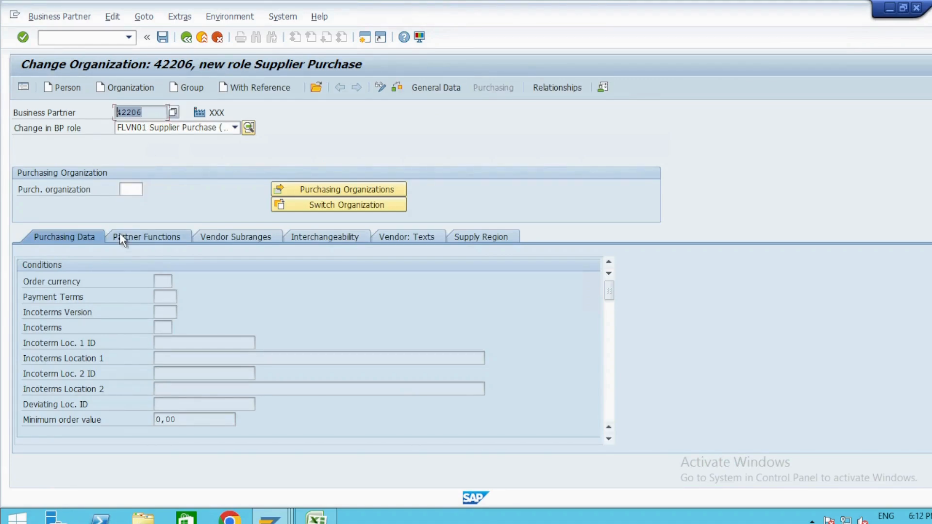
pyautogui.hotkey('ctrl', 'c')
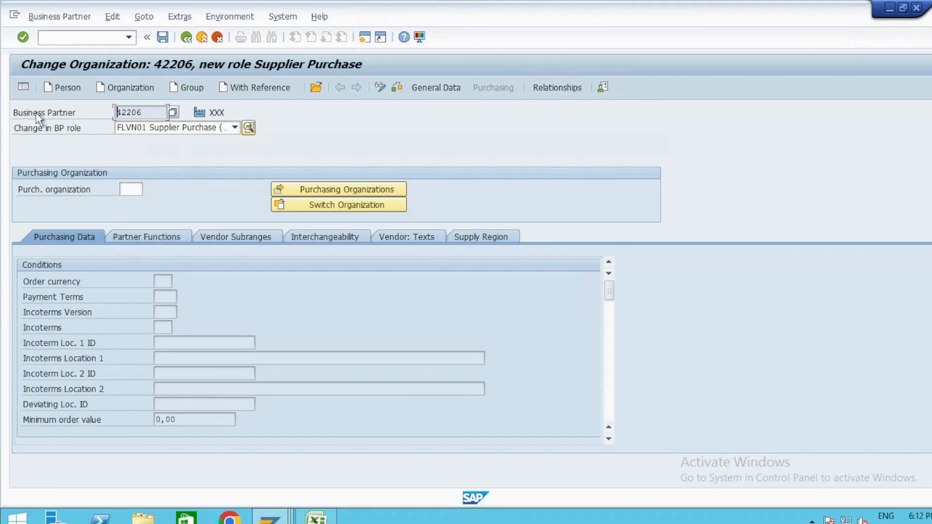
pyautogui.click(52, 113)
pyautogui.click(381, 88)
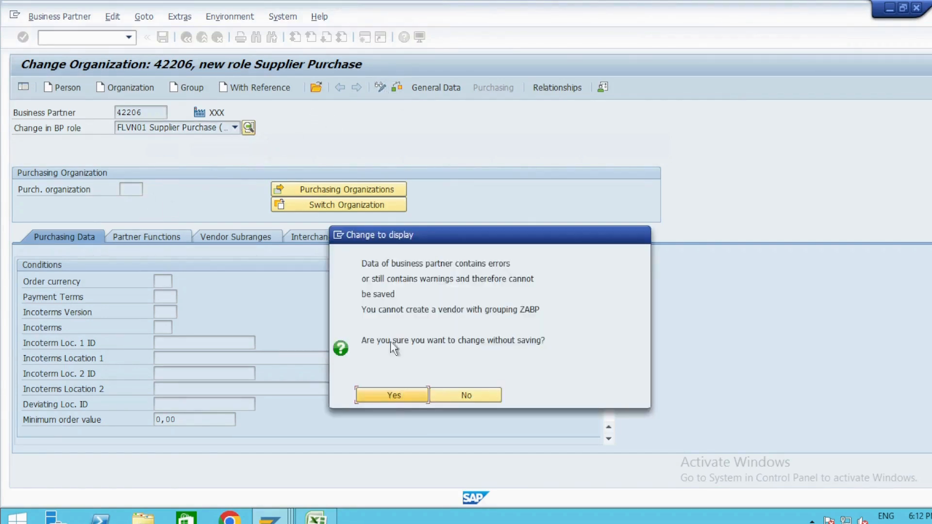
pyautogui.click(391, 396)
# - Switch the business partner to change mode and assign it the role FLVN00 Supplier Financial Accounting
pyautogui.click(234, 128)
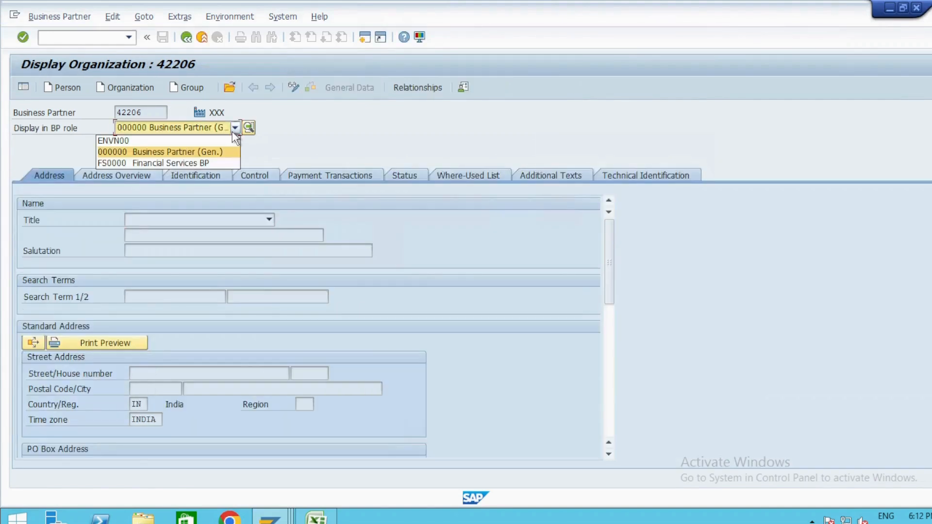
pyautogui.click(295, 88)
pyautogui.click(294, 88)
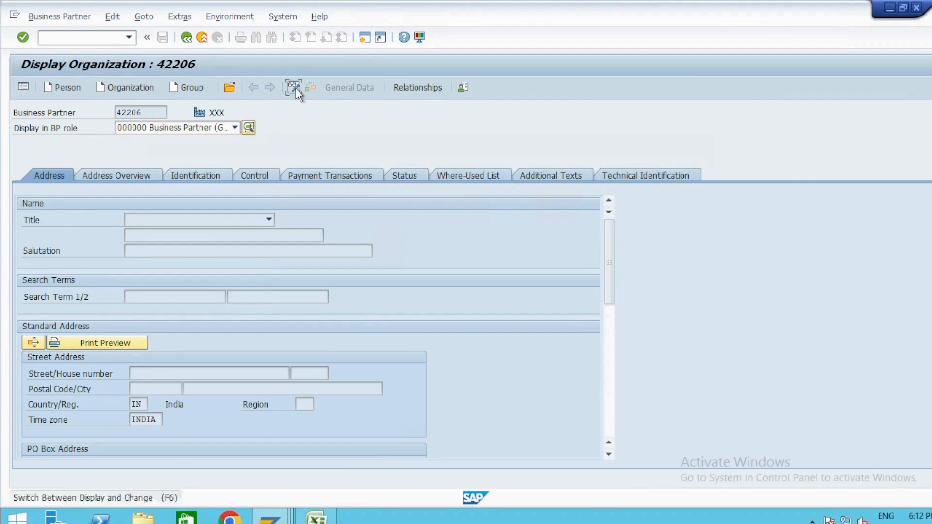
pyautogui.click(235, 128)
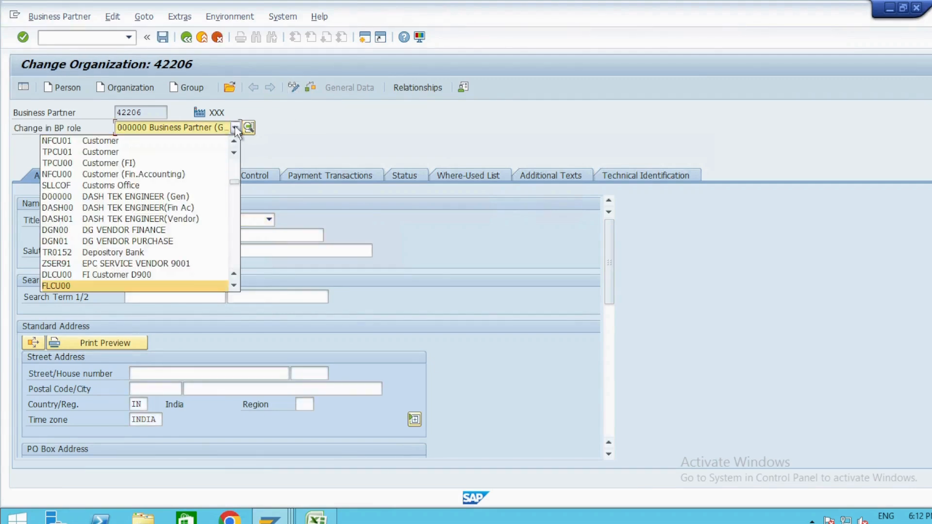
pyautogui.press('Down')
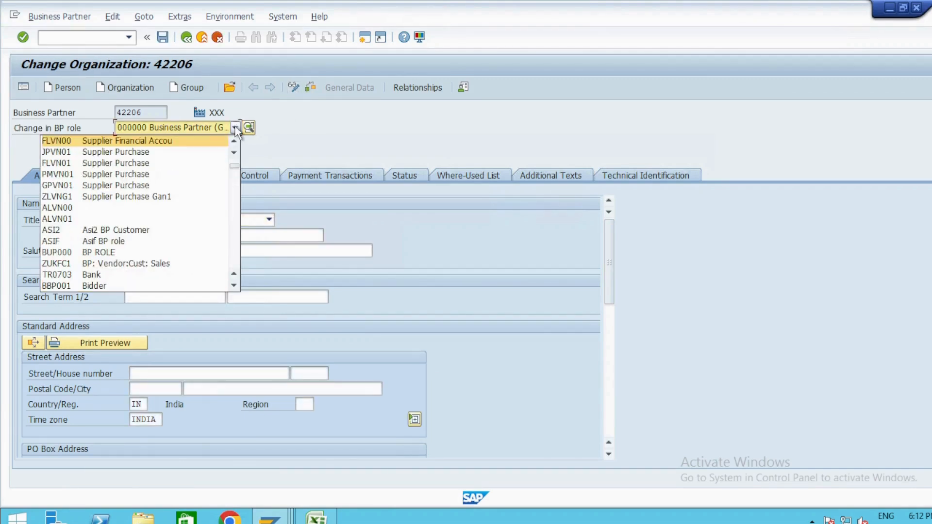
pyautogui.click(179, 141)
# - Enter Testing1 as the organization's name and open the company code data of the supplier role
pyautogui.press('Tab')
pyautogui.press('Tab')
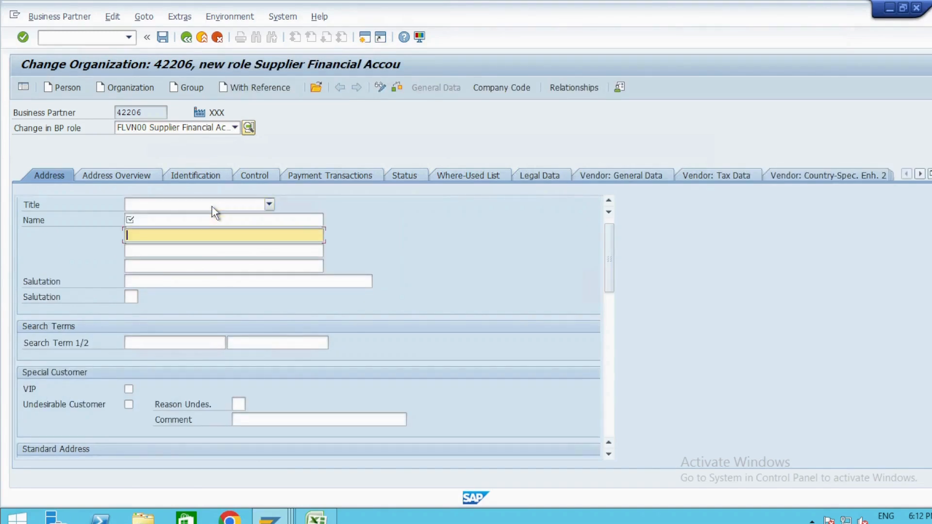
pyautogui.hotkey('shift', 'Tab')
pyautogui.press('Down')
pyautogui.press('Return')
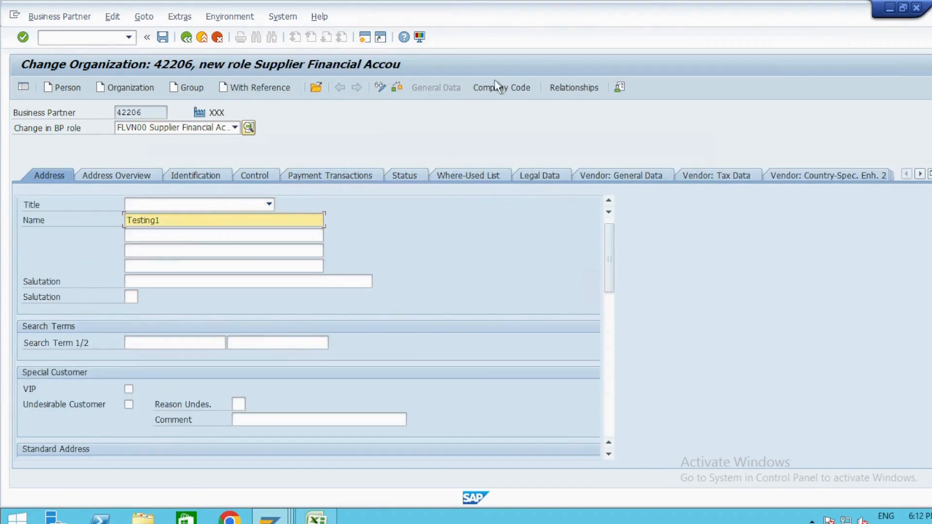
pyautogui.click(501, 87)
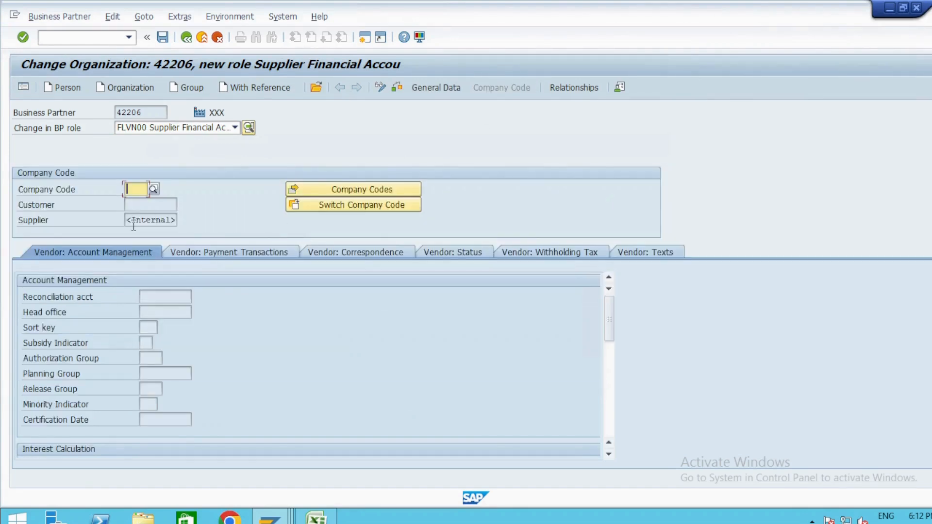
# - Compare the business partner number with the supplier's number assignment, and check the vendor number range intervals in the other session
pyautogui.moveTo(127, 221); pyautogui.dragTo(183, 221)
pyautogui.click(142, 220)
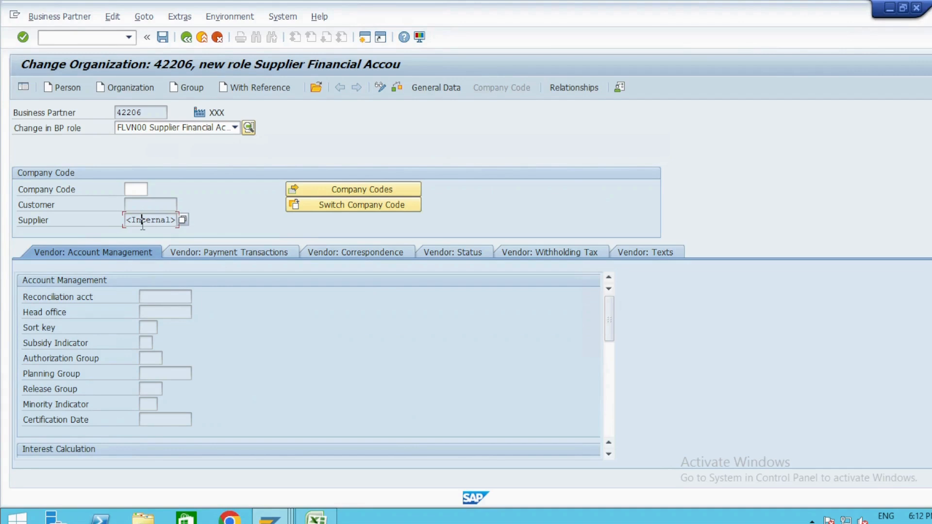
pyautogui.moveTo(146, 112); pyautogui.dragTo(93, 111)
pyautogui.click(155, 221)
pyautogui.hotkey('alt', 'Tab')
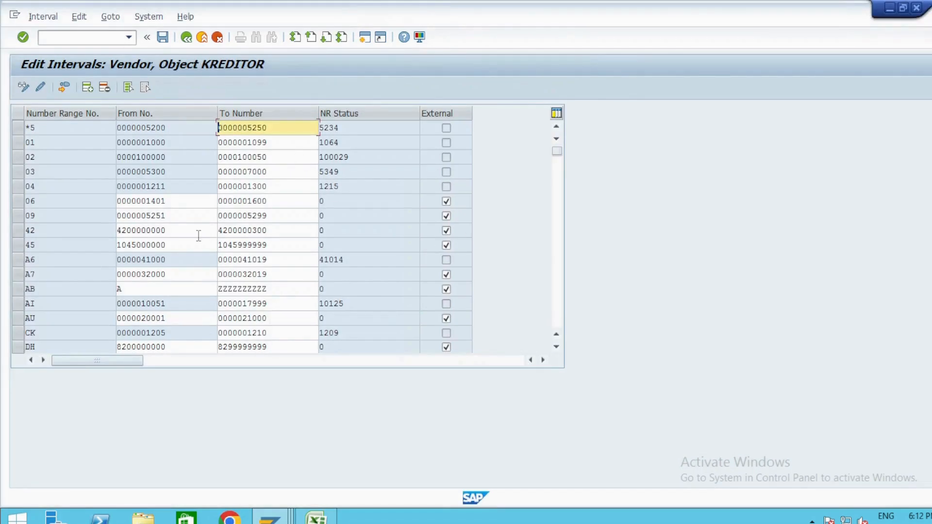
pyautogui.hotkey('alt', 'Tab')
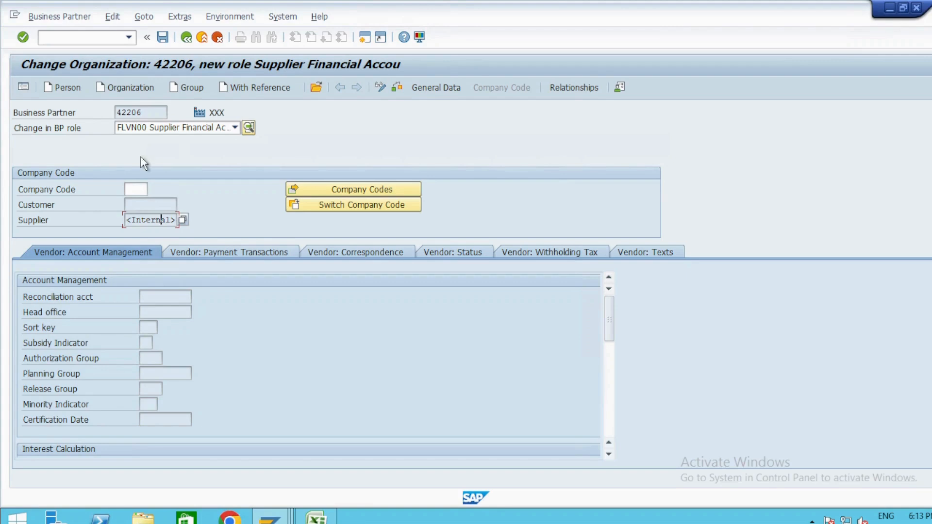
pyautogui.moveTo(145, 112); pyautogui.dragTo(102, 113)
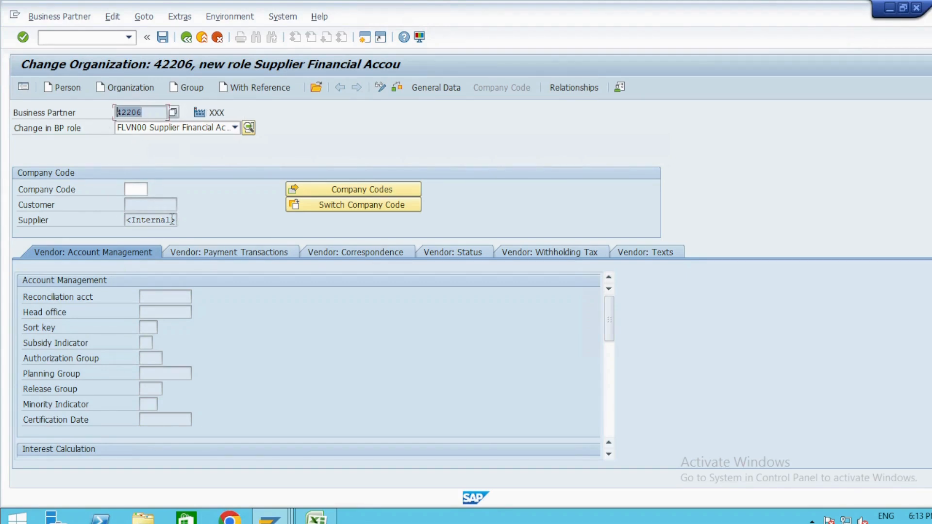
pyautogui.click(140, 112)
pyautogui.moveTo(151, 220); pyautogui.dragTo(173, 220)
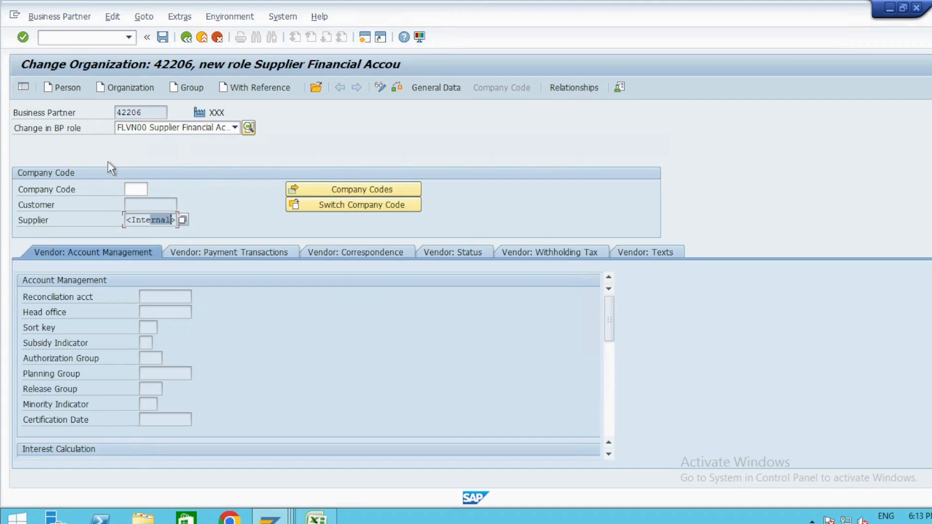
pyautogui.moveTo(150, 113); pyautogui.dragTo(83, 111)
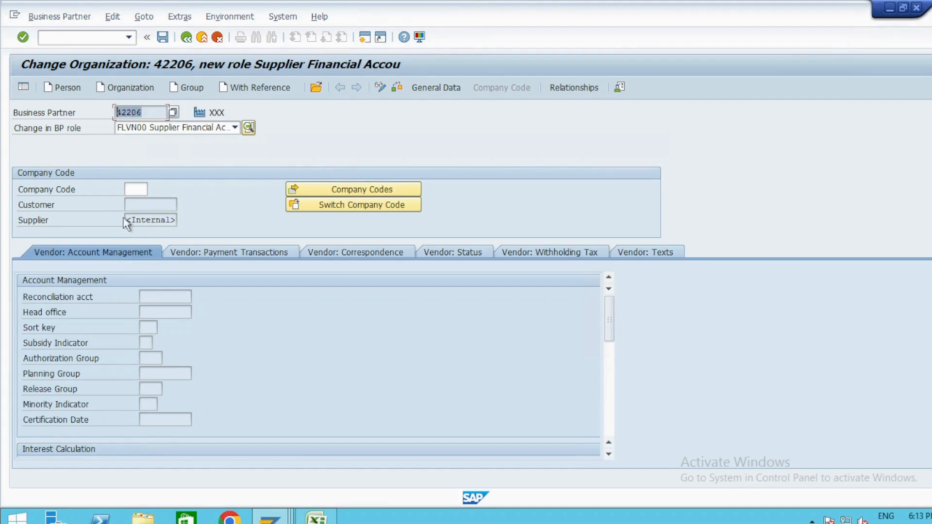
pyautogui.moveTo(134, 219); pyautogui.dragTo(231, 221)
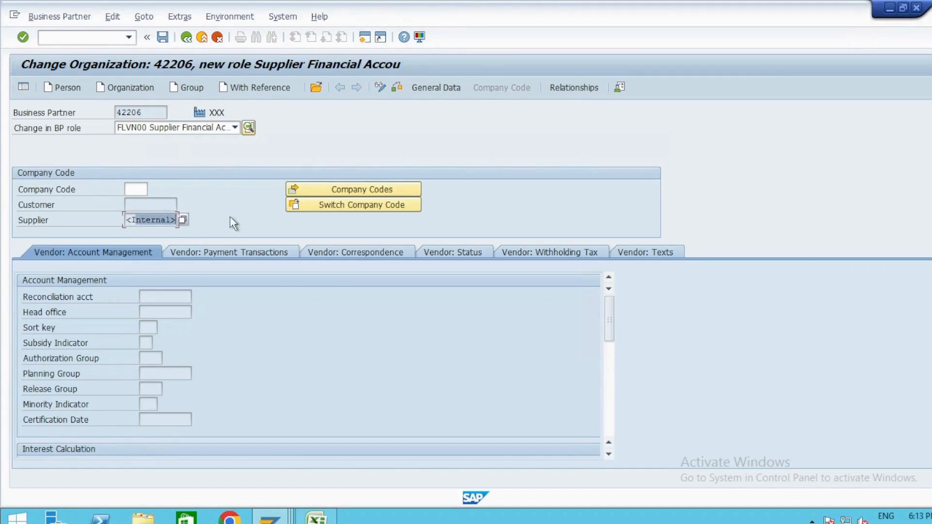
pyautogui.click(146, 220)
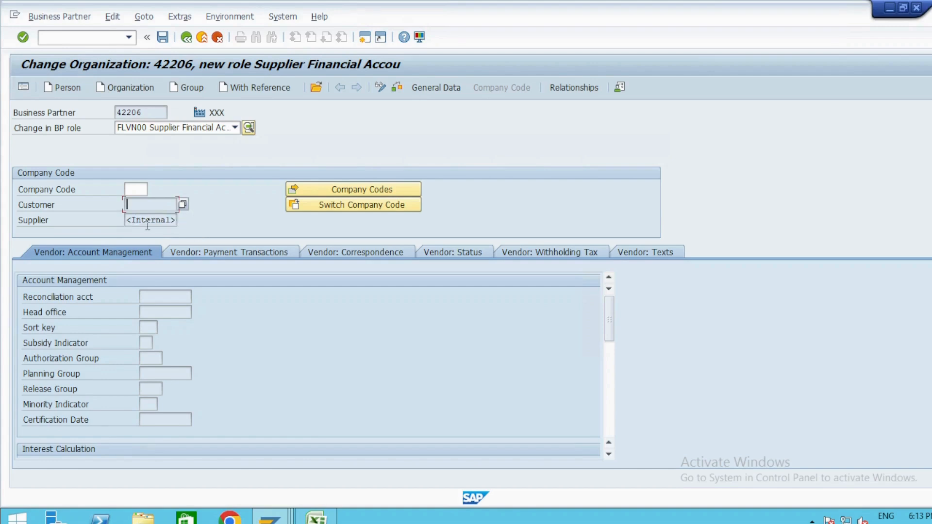
pyautogui.hotkey('alt', 'Tab')
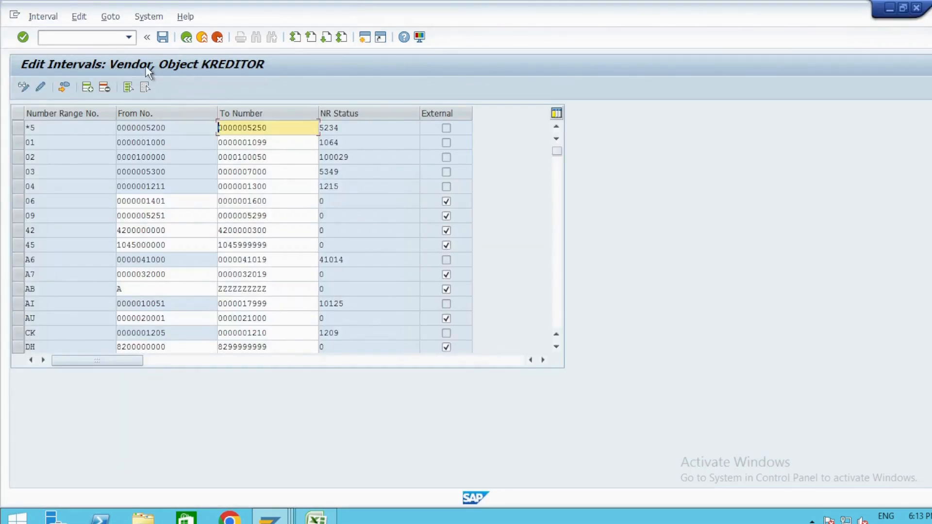
pyautogui.hotkey('alt', 'Tab')
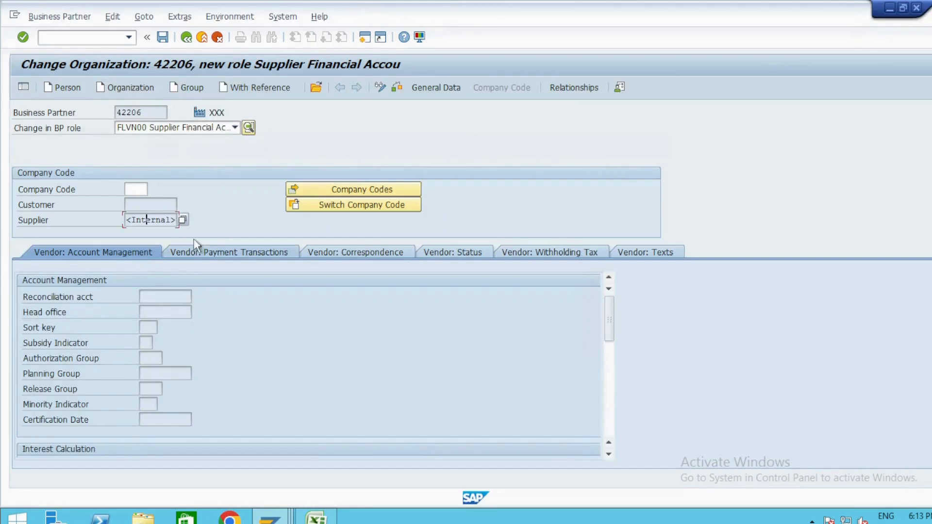
pyautogui.moveTo(146, 112); pyautogui.dragTo(100, 112)
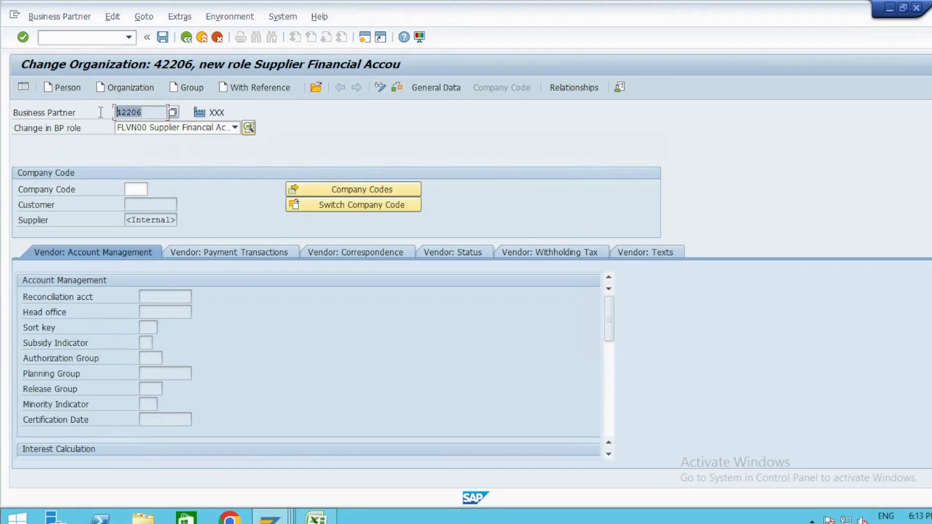
pyautogui.click(142, 112)
pyautogui.click(49, 121)
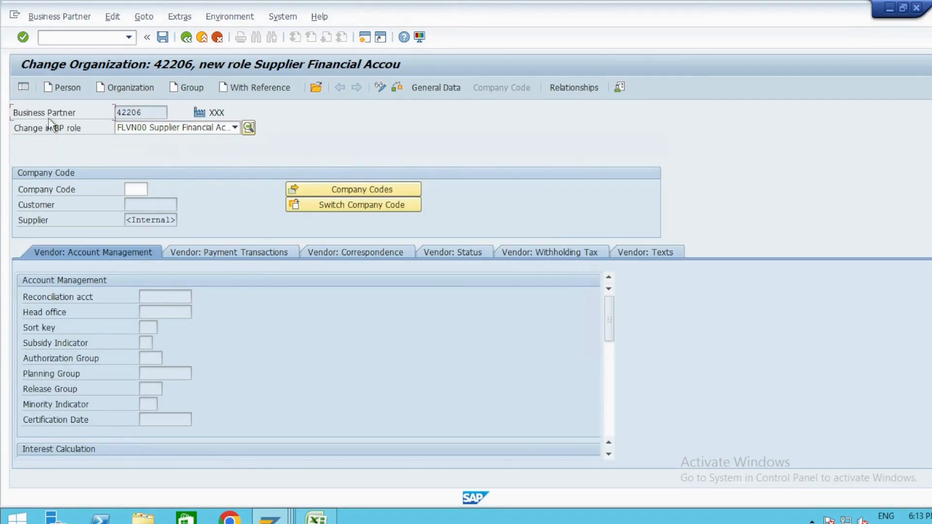
# - Switch to the implementation guide session and expand Cross-Application Components down to SAP Business Partner
pyautogui.hotkey('alt', 'Tab')
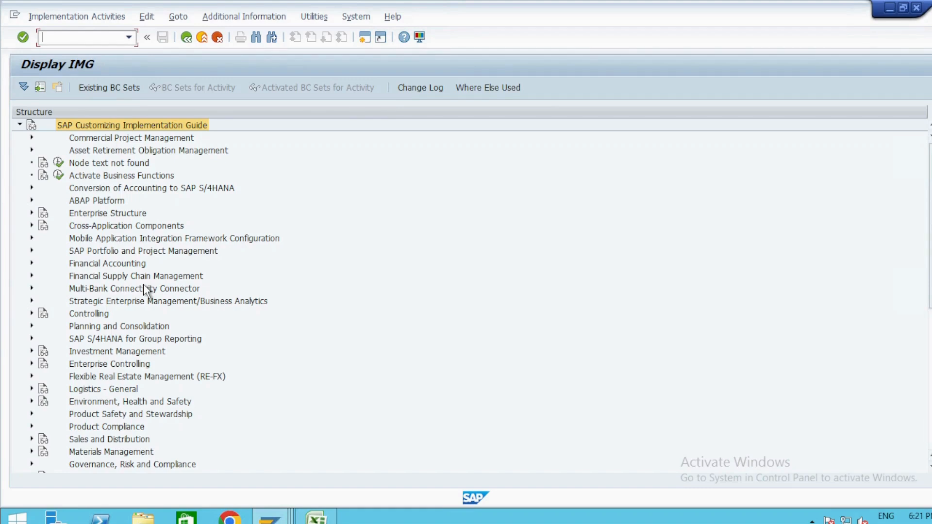
pyautogui.click(112, 227)
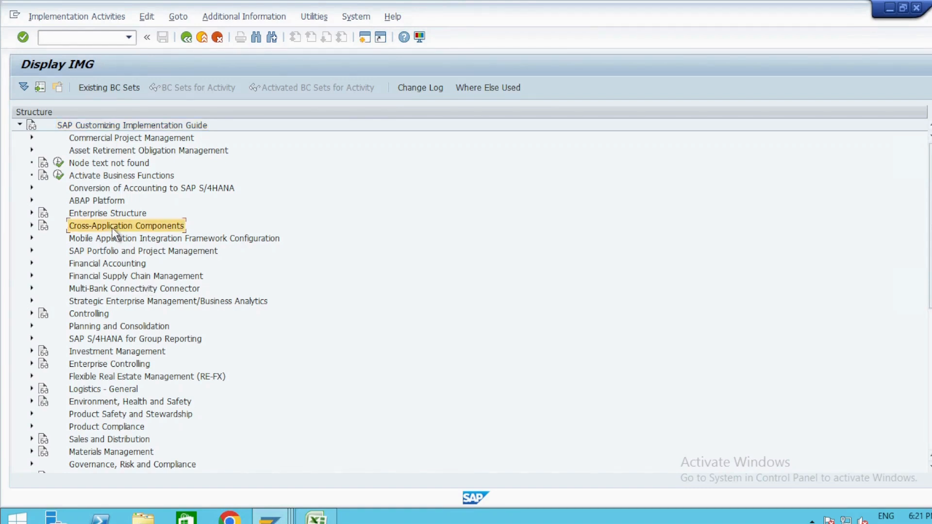
pyautogui.doubleClick(113, 228)
pyautogui.press('Down')
pyautogui.press('Down')
pyautogui.press('Down')
pyautogui.press('Down')
pyautogui.press('Down')
pyautogui.press('Down')
pyautogui.press('Down')
pyautogui.press('Down')
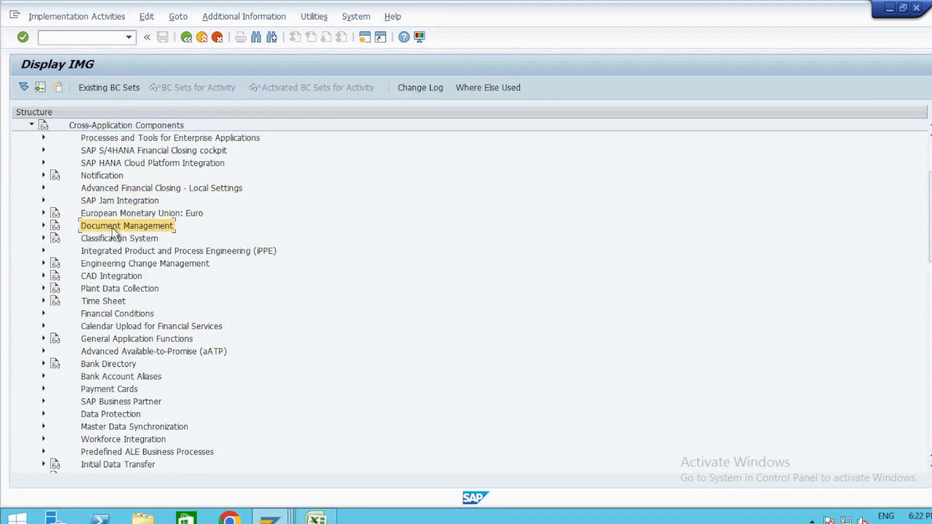
pyautogui.scroll(1, 93, 201)
pyautogui.scroll(-2, 146, 315)
pyautogui.doubleClick(106, 377)
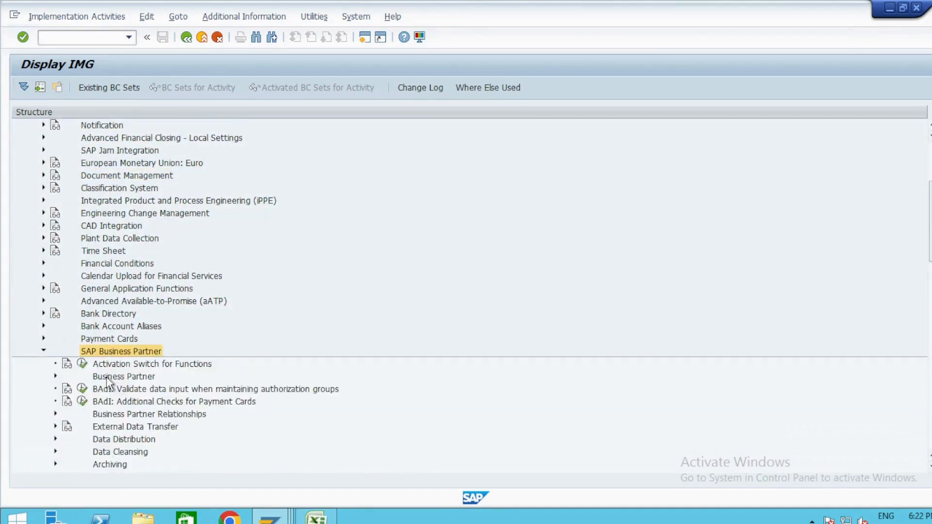
# - Expand Business Partner, Basic Settings, Number Ranges and Groupings and open the Define Number Ranges activity
pyautogui.doubleClick(106, 377)
pyautogui.press('Down')
pyautogui.press('Right')
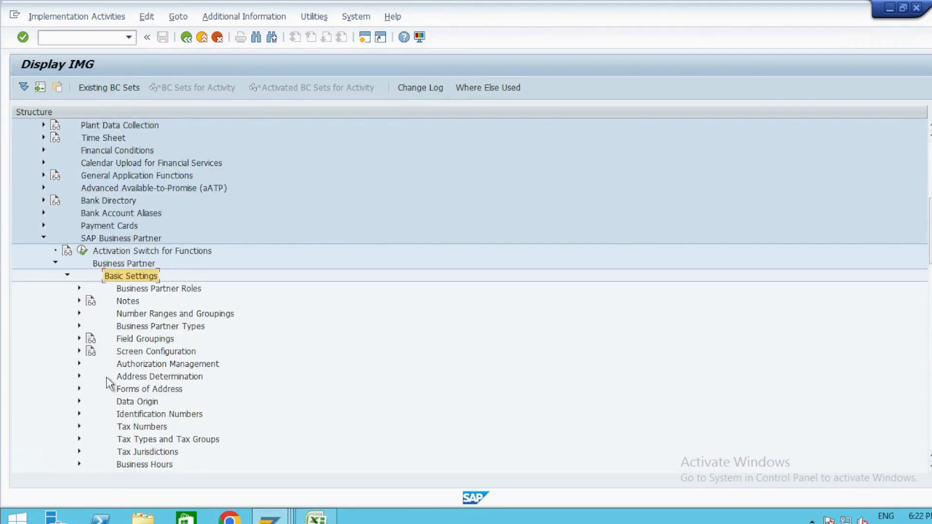
pyautogui.press('Down')
pyautogui.press('Right')
pyautogui.press('Left')
pyautogui.press('Down')
pyautogui.press('Down')
pyautogui.press('Down')
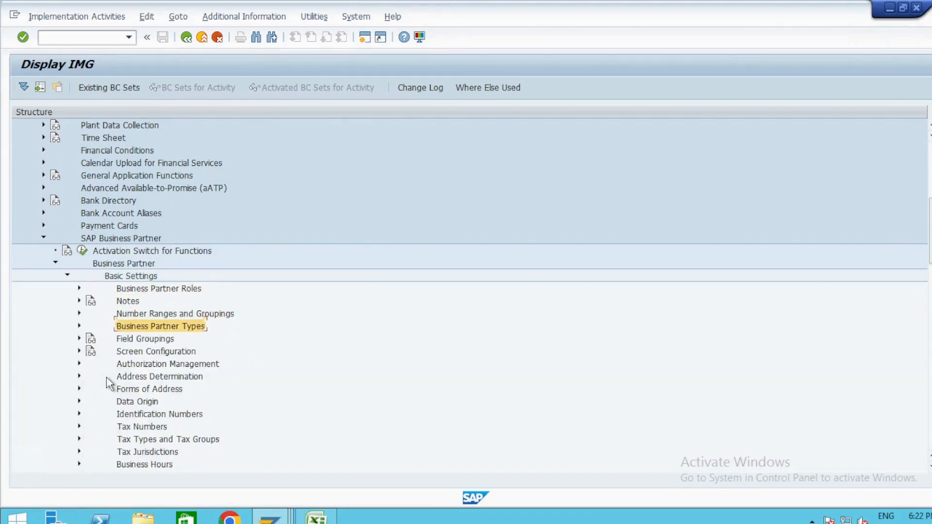
pyautogui.press('Up')
pyautogui.press('Right')
pyautogui.press('Down')
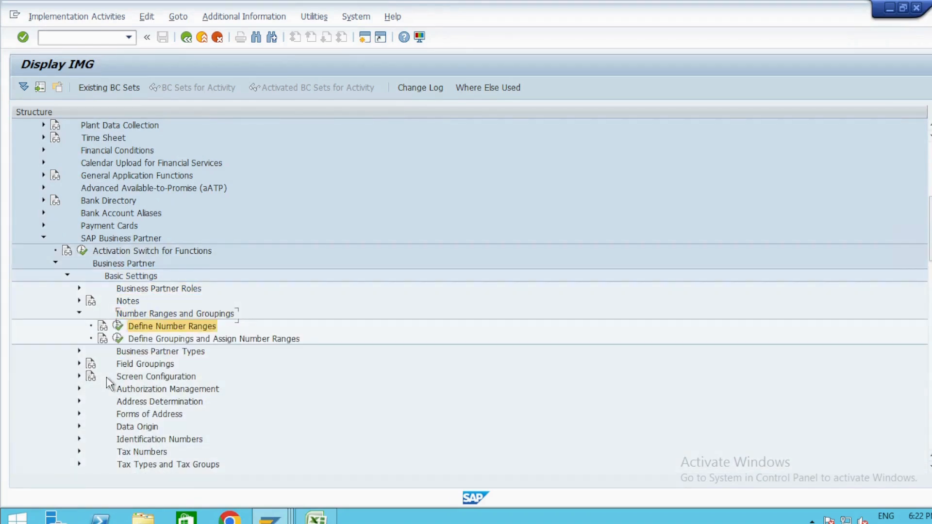
pyautogui.press('Return')
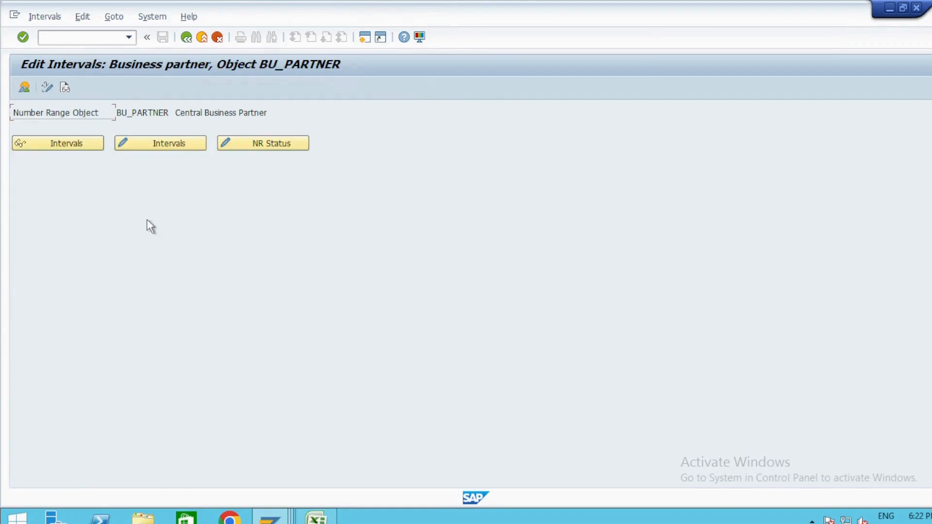
# - Open the BU_PARTNER number range intervals for editing and list the free intervals
pyautogui.click(165, 152)
pyautogui.scroll(-6, 121, 248)
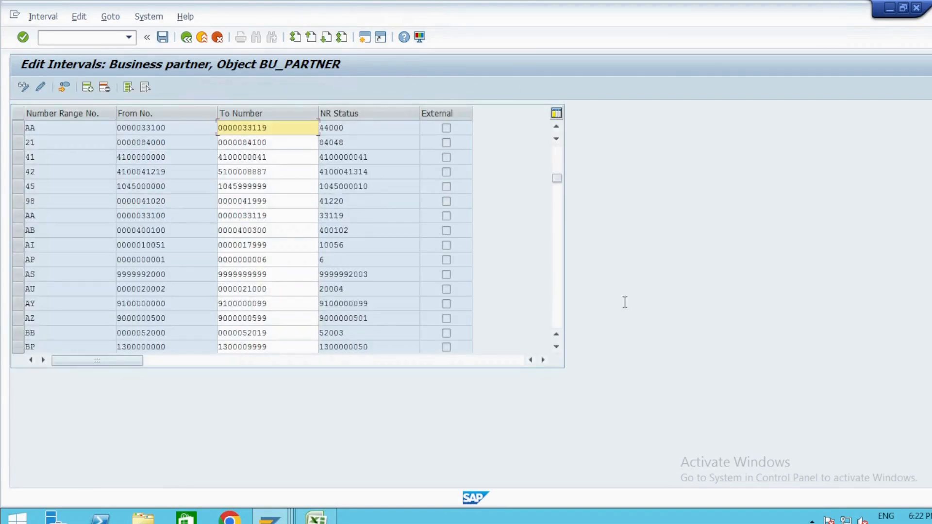
pyautogui.moveTo(558, 194); pyautogui.dragTo(560, 324)
pyautogui.scroll(4, 194, 252)
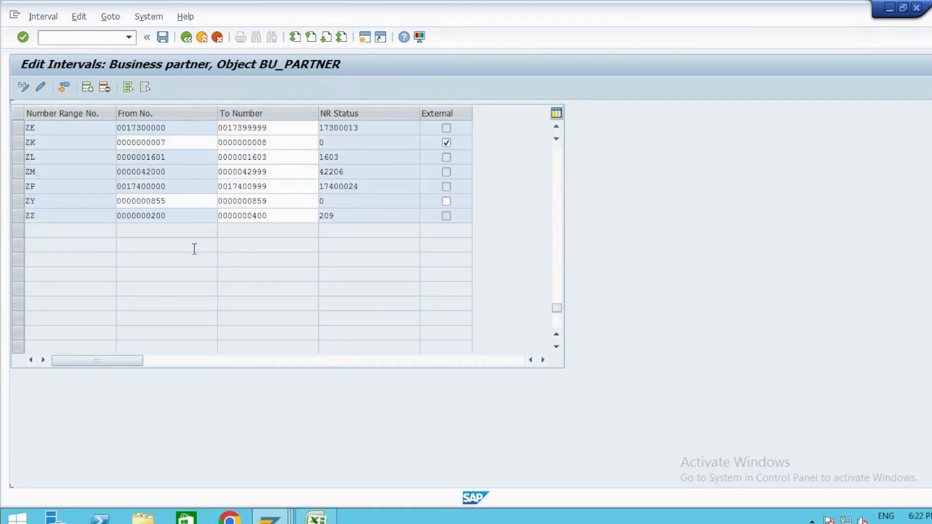
pyautogui.click(56, 245)
pyautogui.click(42, 18)
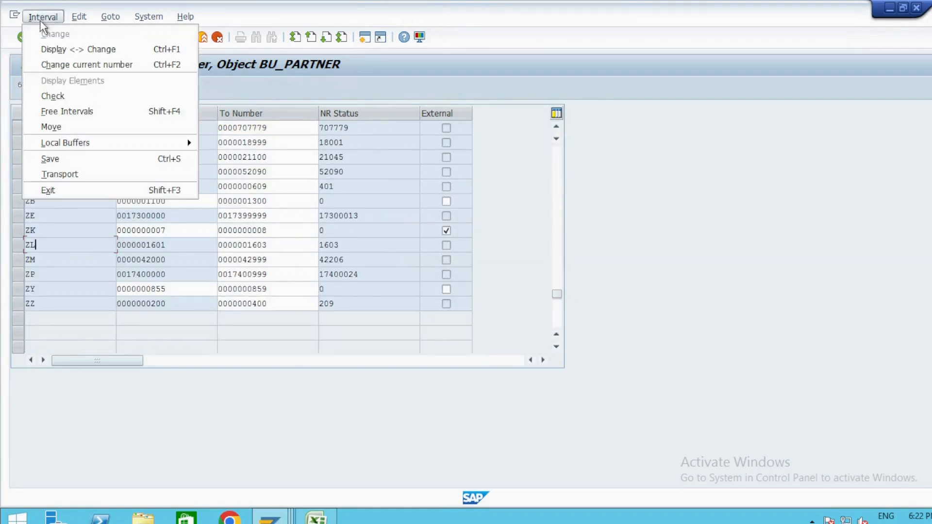
pyautogui.click(73, 110)
pyautogui.click(334, 405)
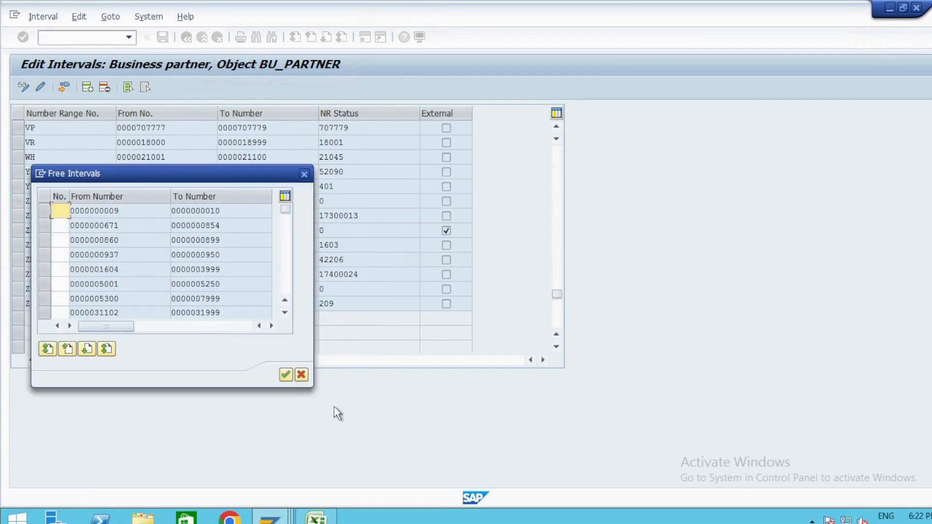
pyautogui.click(61, 270)
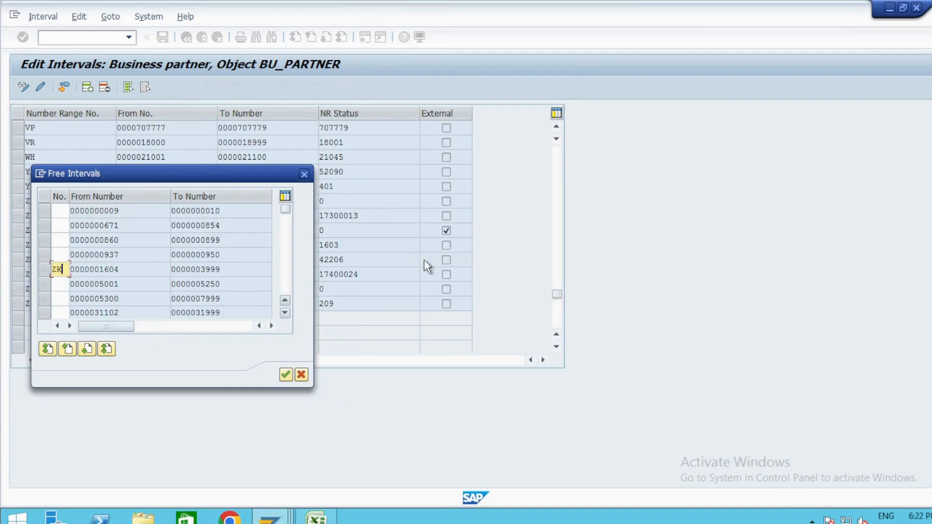
pyautogui.write('ZK')
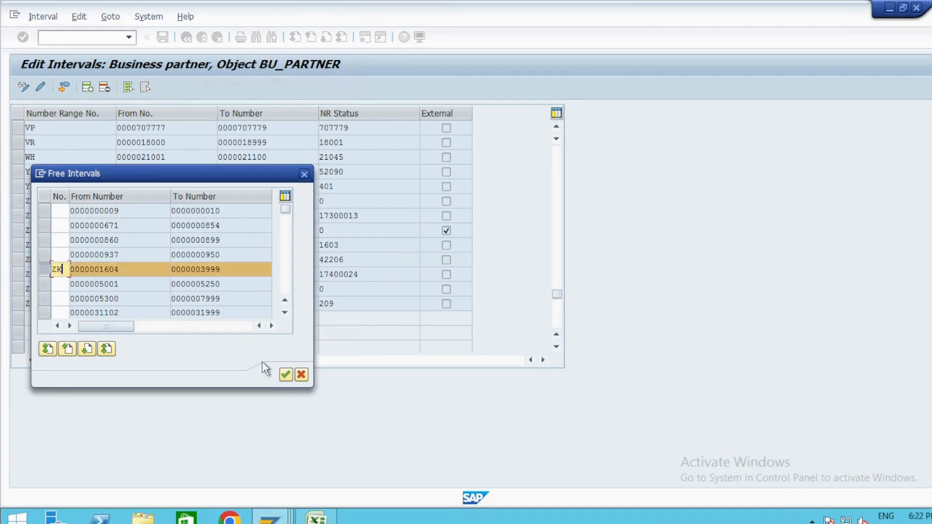
pyautogui.click(285, 375)
pyautogui.click(333, 389)
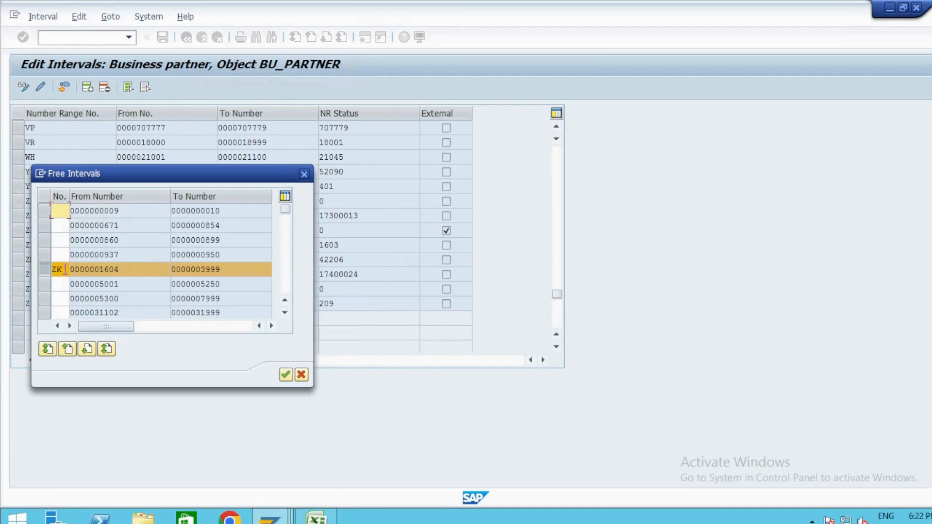
pyautogui.click(66, 270)
pyautogui.press('BackSpace')
pyautogui.write('P')
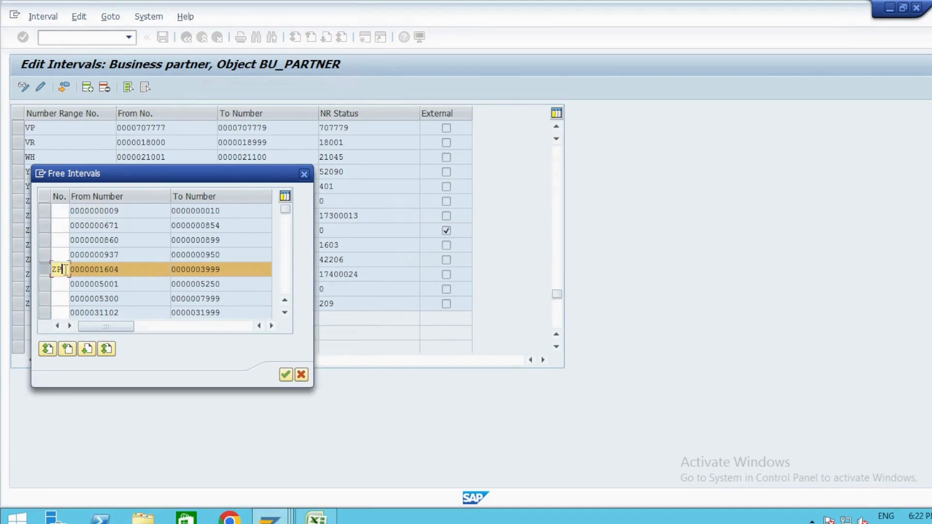
pyautogui.click(286, 374)
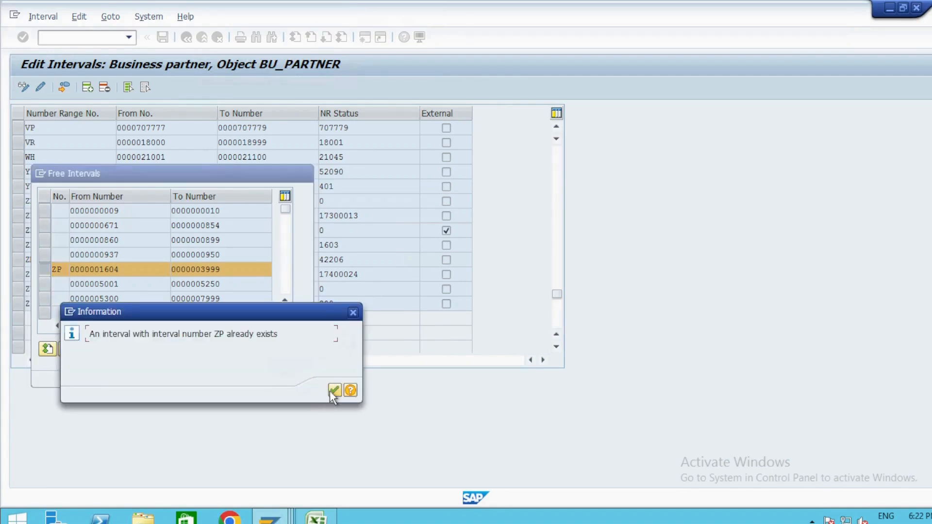
pyautogui.click(335, 390)
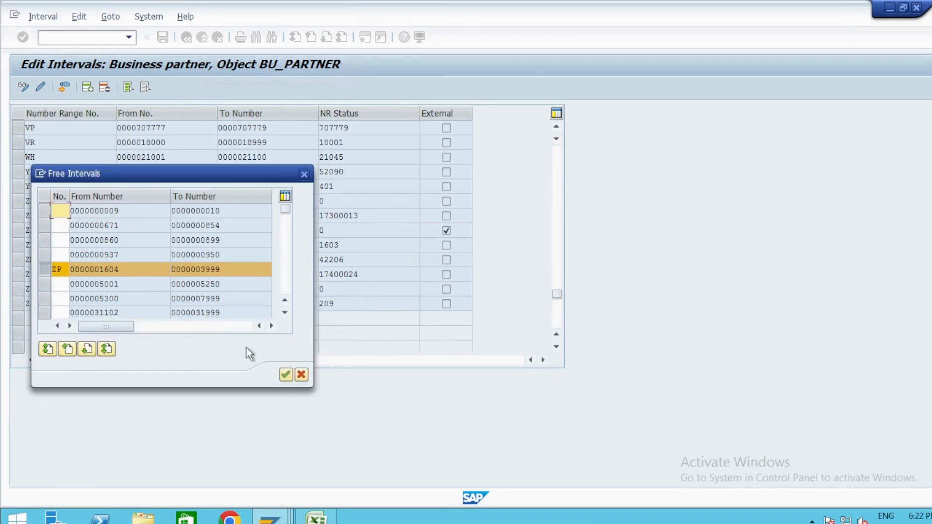
pyautogui.click(67, 270)
pyautogui.press('BackSpace')
pyautogui.write('Q')
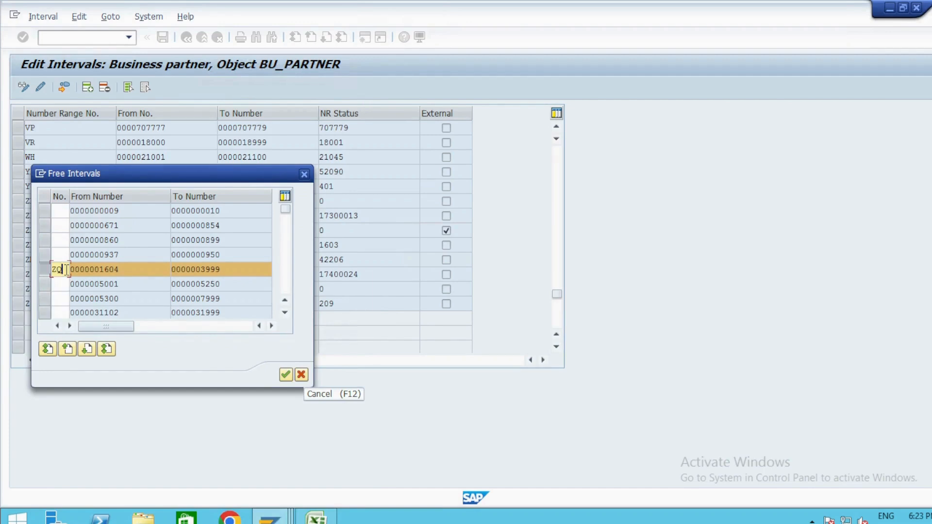
pyautogui.click(285, 375)
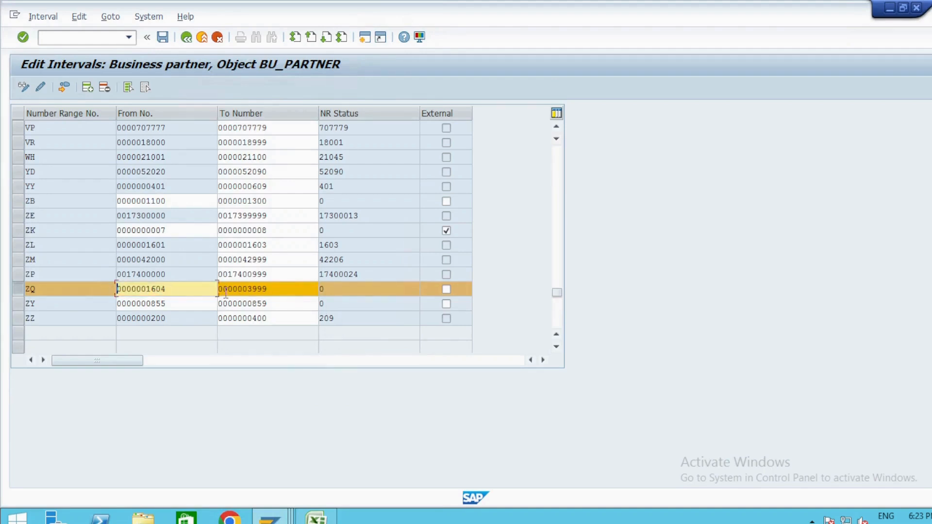
pyautogui.click(285, 288)
pyautogui.moveTo(285, 287); pyautogui.dragTo(169, 290)
pyautogui.hotkey('ctrl', 'v')
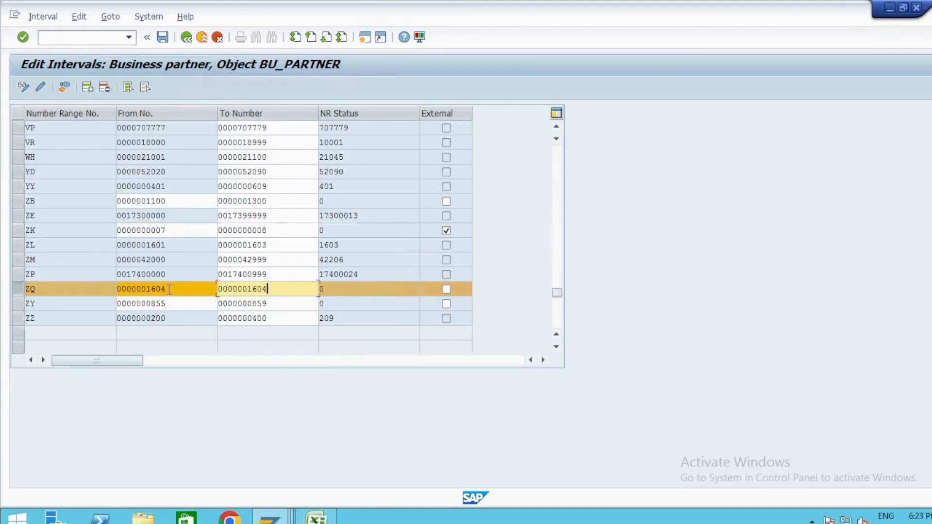
pyautogui.press('BackSpace')
pyautogui.write('1')
pyautogui.press('Return')
pyautogui.hotkey('ctrl', 's')
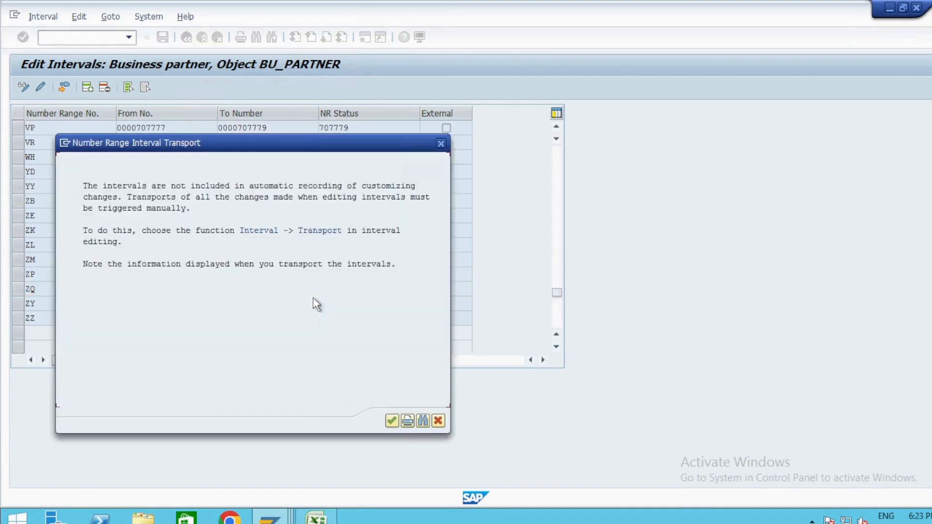
pyautogui.press('Return')
pyautogui.click(174, 290)
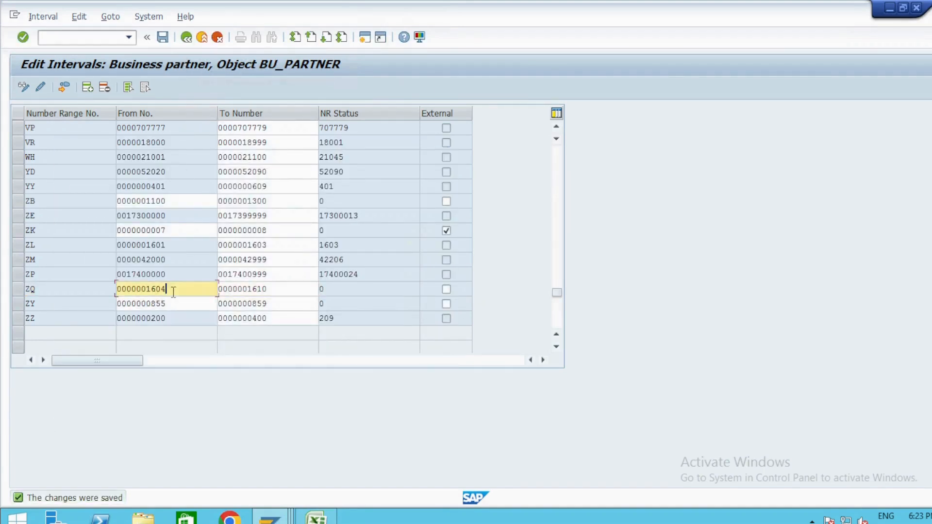
# - Return to the implementation guide and collapse the Master Data Synchronization branch and Cross-Application Components
pyautogui.press('F3')
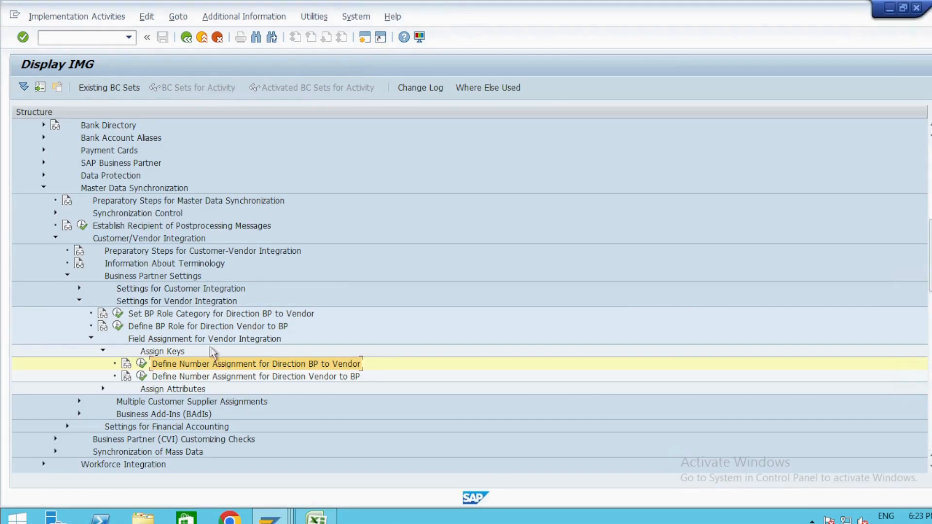
pyautogui.press('Left')
pyautogui.press('Left')
pyautogui.press('Left')
pyautogui.press('Left')
pyautogui.press('Left')
pyautogui.press('Left')
pyautogui.press('Left')
pyautogui.press('Left')
pyautogui.press('Left')
pyautogui.press('Left')
pyautogui.press('Left')
pyautogui.press('Left')
pyautogui.press('Left')
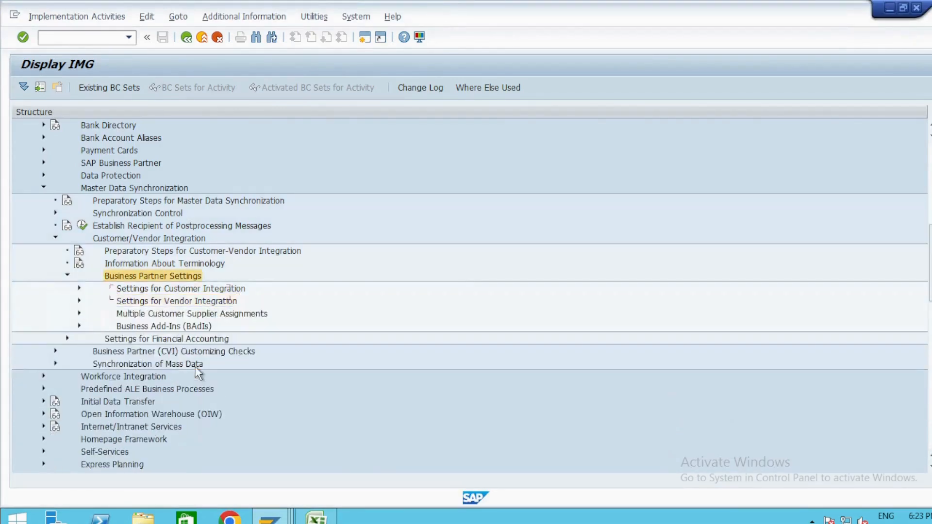
pyautogui.scroll(3, 150, 335)
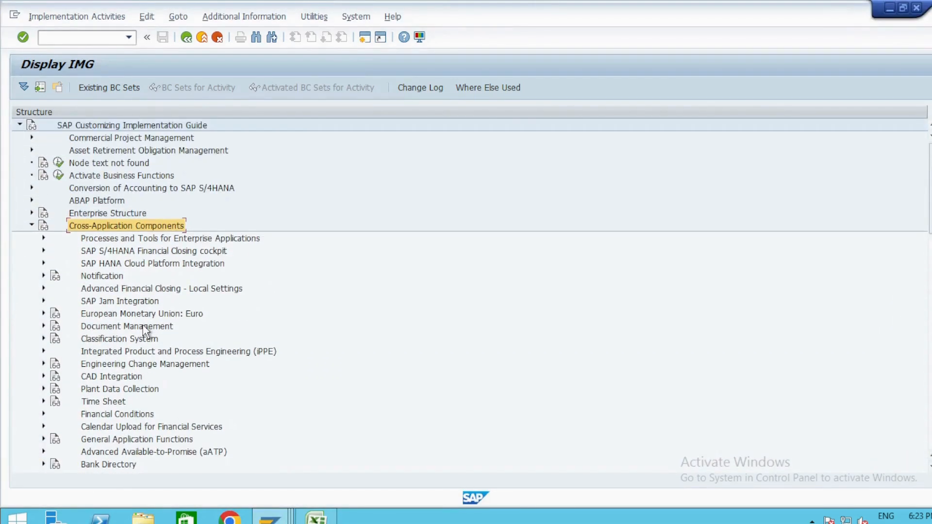
pyautogui.press('Left')
# - Expand Financial Accounting, Accounts Receivable and Accounts Payable, Supplier Accounts, Master Data down to Preparations for Creating Supplier Master Data
pyautogui.click(118, 264)
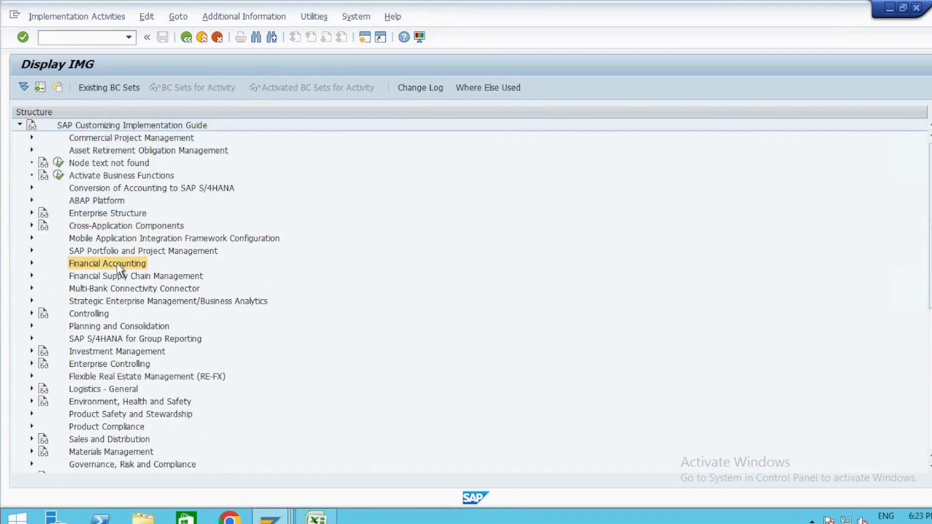
pyautogui.press('Right')
pyautogui.press('Down')
pyautogui.press('Down')
pyautogui.press('Down')
pyautogui.press('Right')
pyautogui.press('Down')
pyautogui.press('Down')
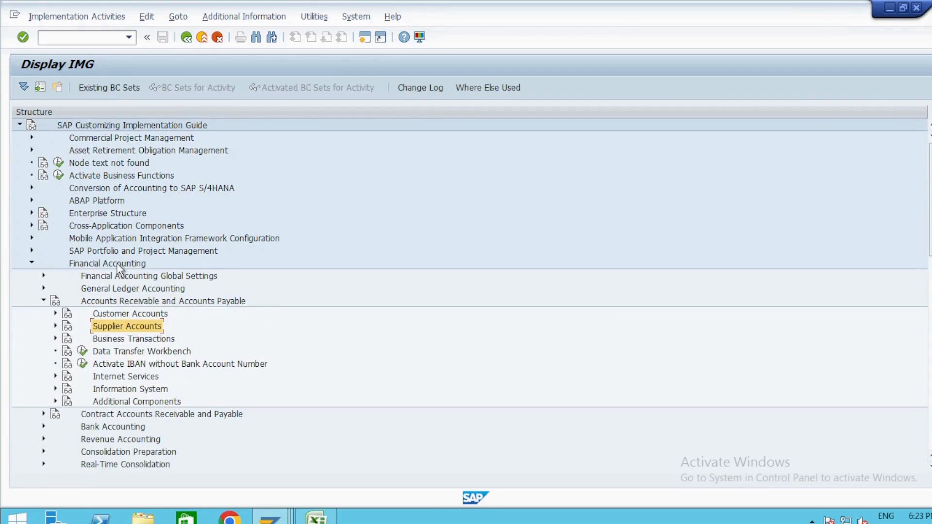
pyautogui.press('Right')
pyautogui.press('Down')
pyautogui.press('Right')
pyautogui.press('Down')
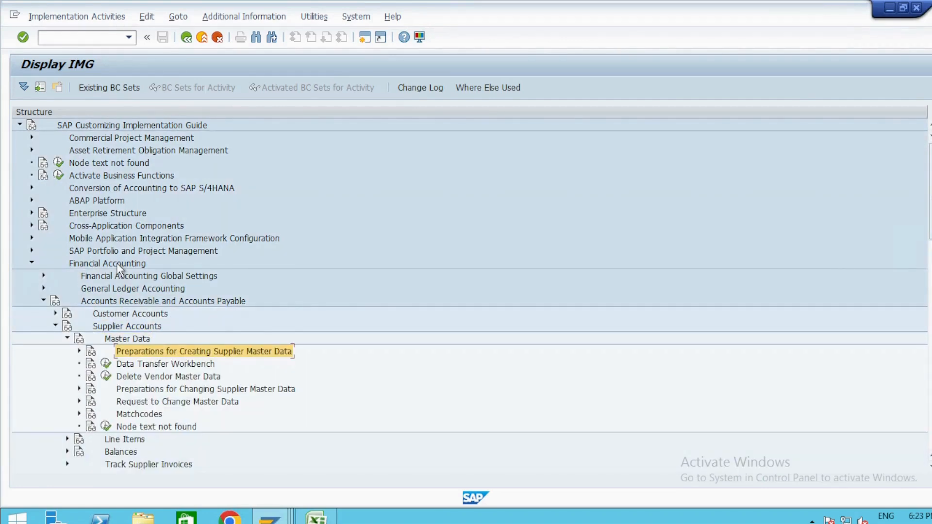
pyautogui.press('Right')
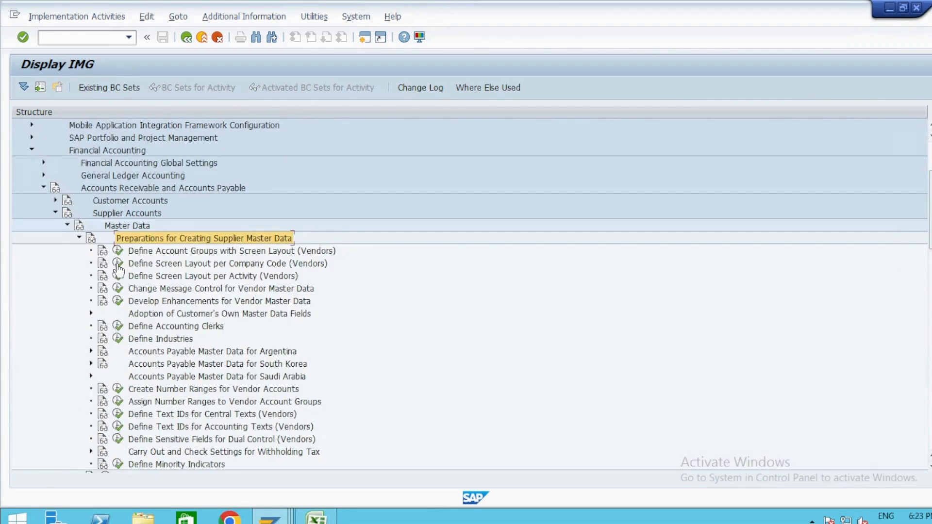
# - Open the number ranges for vendor accounts in interval editing and list the free intervals
pyautogui.click(117, 388)
pyautogui.click(145, 145)
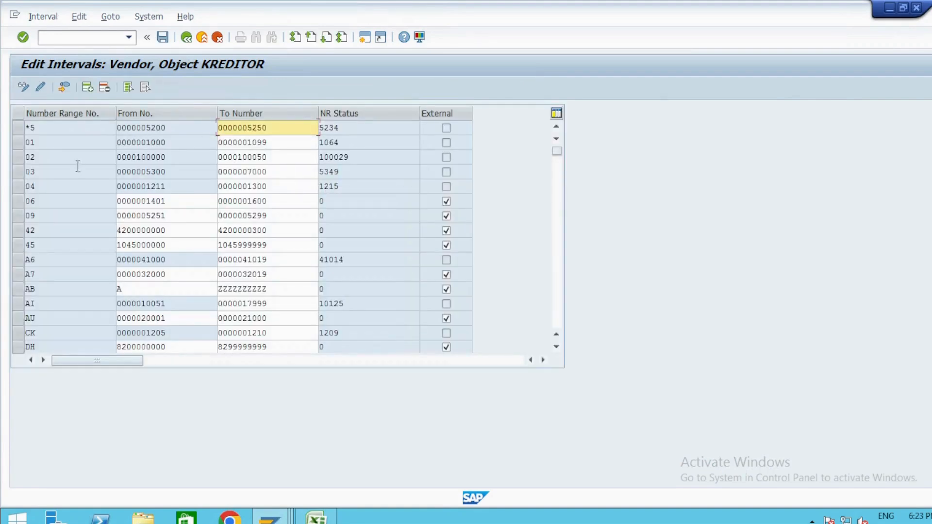
pyautogui.click(43, 16)
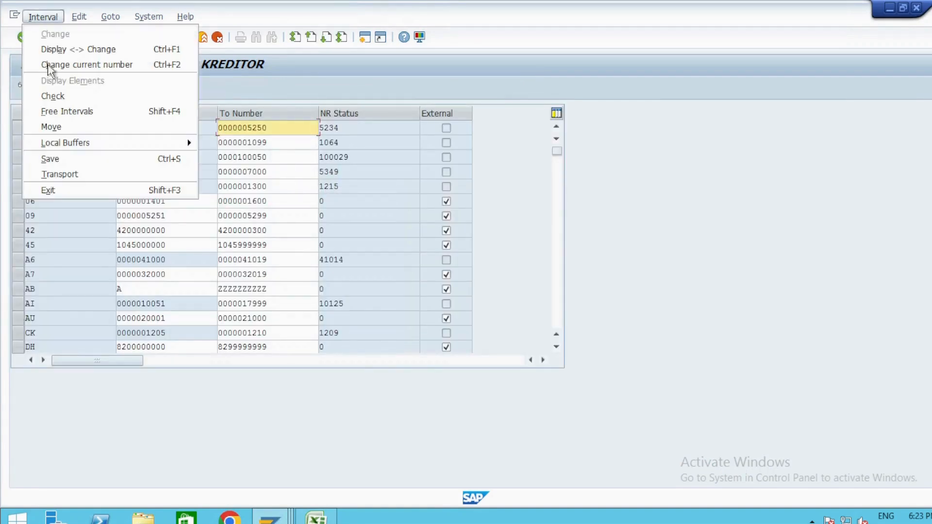
pyautogui.click(63, 114)
pyautogui.click(335, 406)
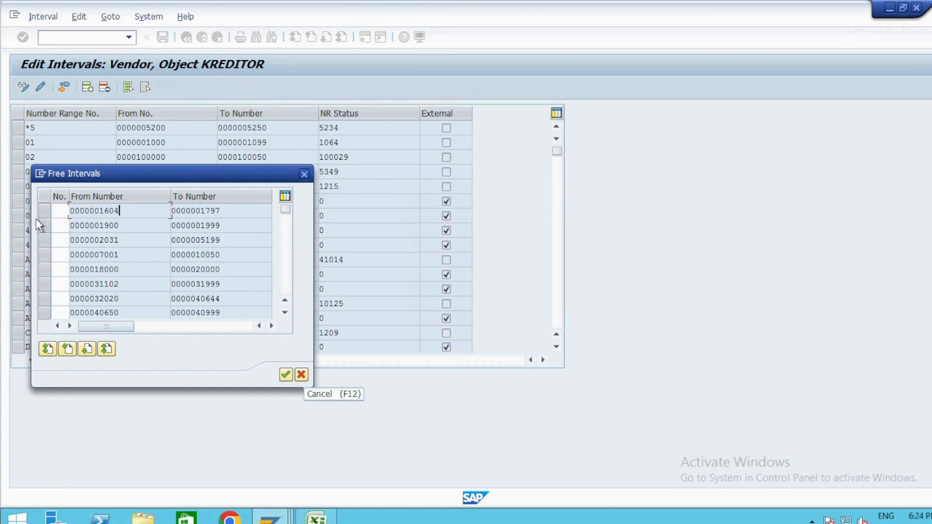
pyautogui.write('Z')
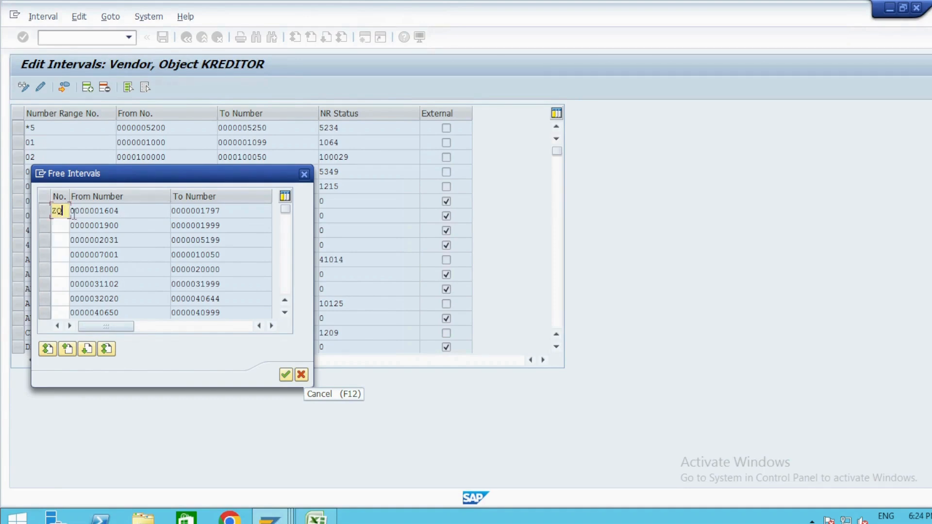
pyautogui.write('Q')
pyautogui.click(44, 211)
pyautogui.click(286, 374)
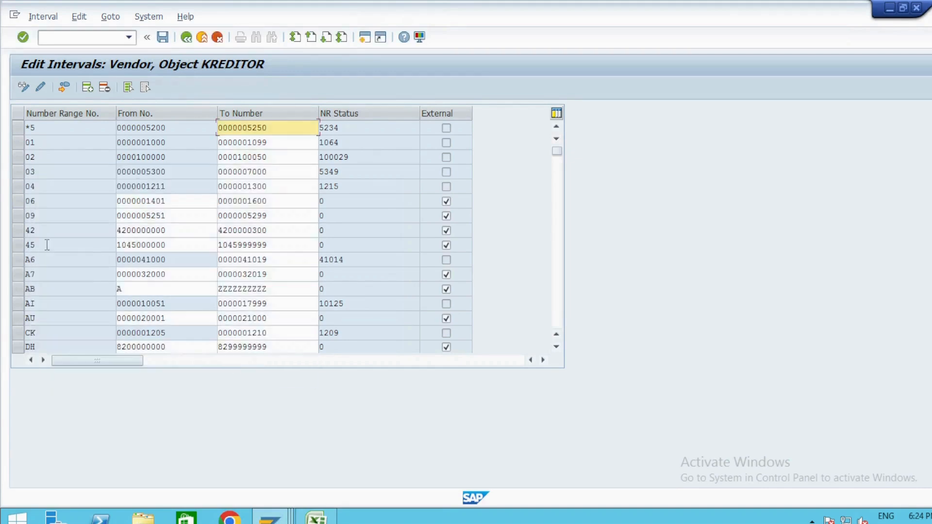
pyautogui.moveTo(557, 151); pyautogui.dragTo(558, 333)
pyautogui.scroll(4, 92, 233)
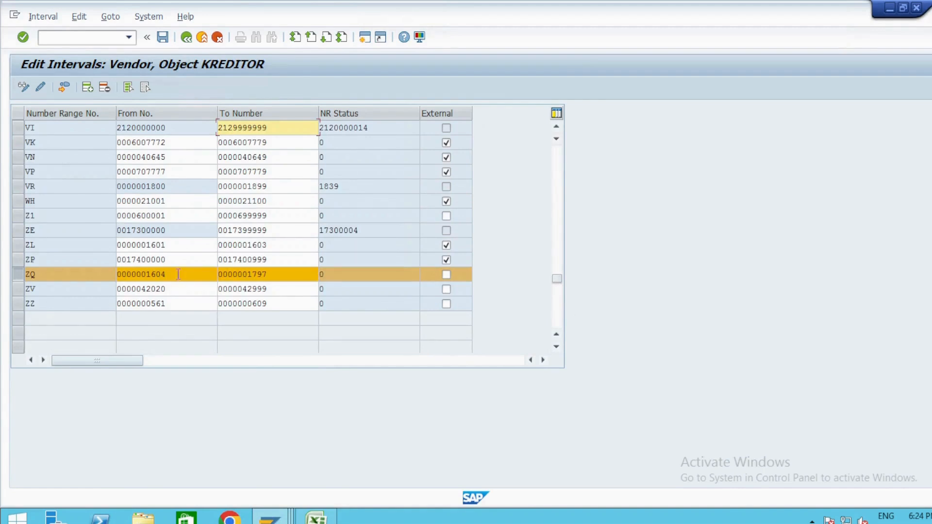
pyautogui.moveTo(179, 274); pyautogui.dragTo(103, 272)
pyautogui.hotkey('ctrl', 'c')
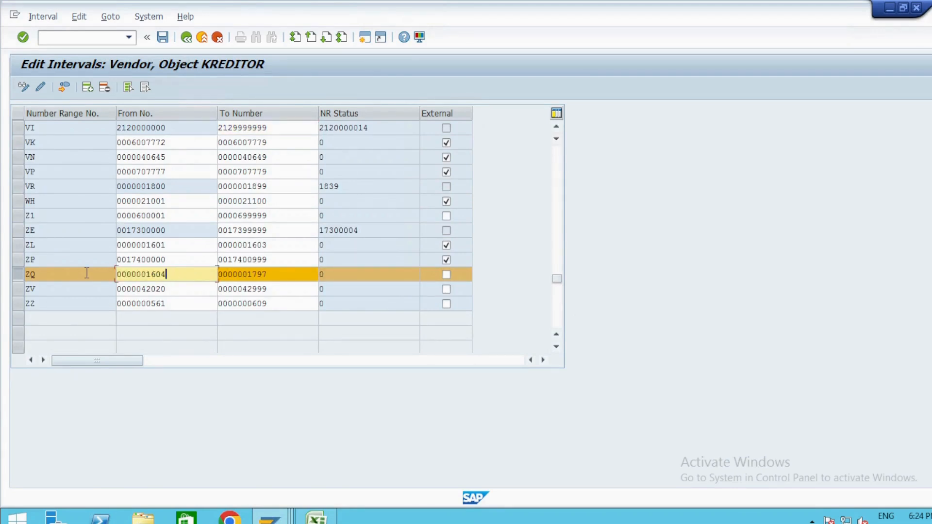
pyautogui.click(272, 273)
pyautogui.moveTo(272, 274); pyautogui.dragTo(193, 273)
pyautogui.hotkey('ctrl', 'v')
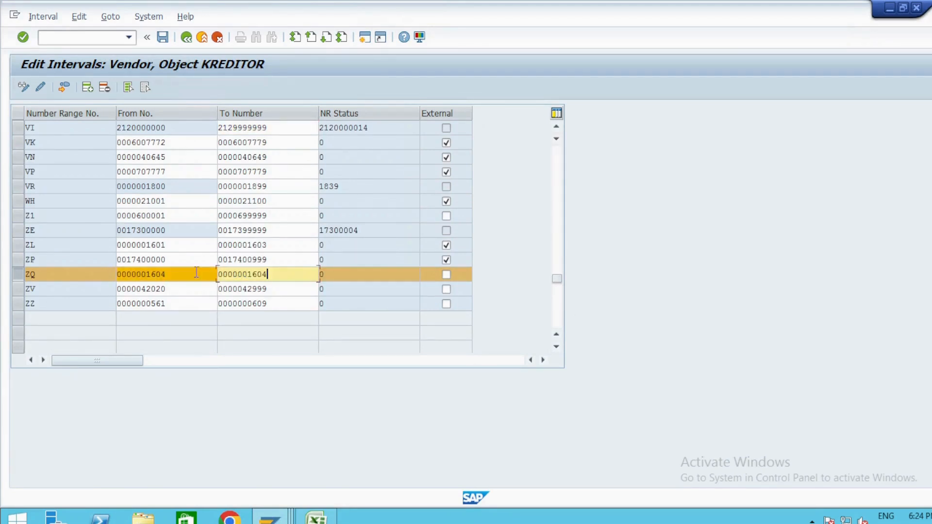
pyautogui.press('BackSpace')
pyautogui.press('BackSpace')
pyautogui.write('10')
pyautogui.press('Return')
# - Mark vendor interval ZQ as external and save the intervals, accepting the transport notice
pyautogui.click(446, 274)
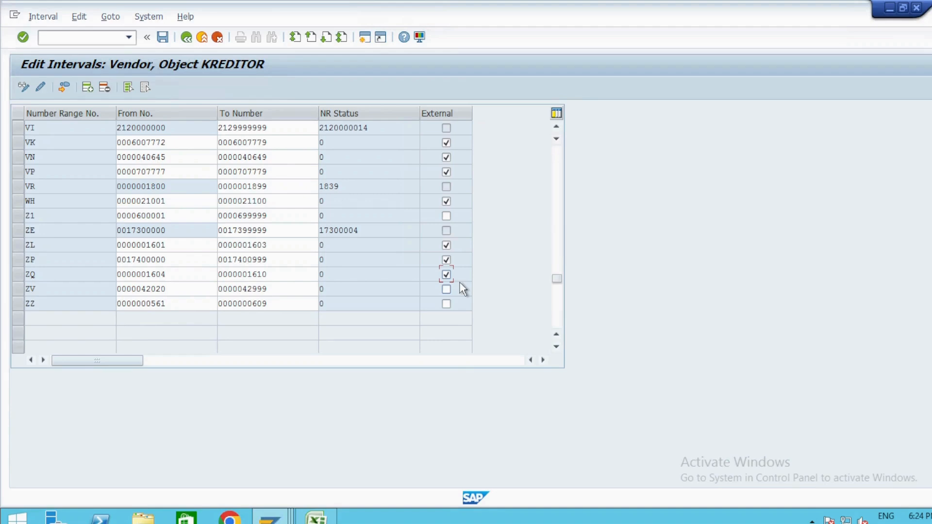
pyautogui.hotkey('ctrl', 's')
pyautogui.press('Return')
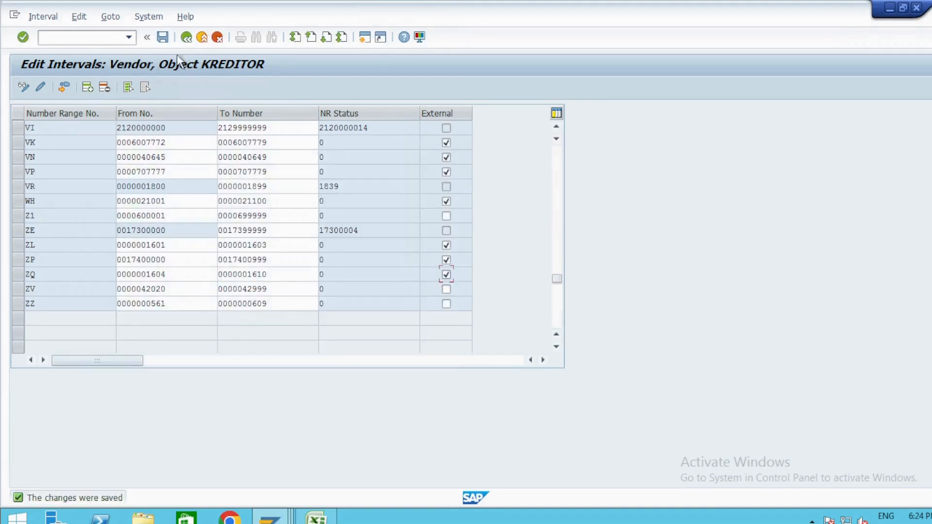
# - Return to the implementation guide and collapse the Financial Accounting branch with its supplier nodes
pyautogui.click(186, 37)
pyautogui.click(185, 37)
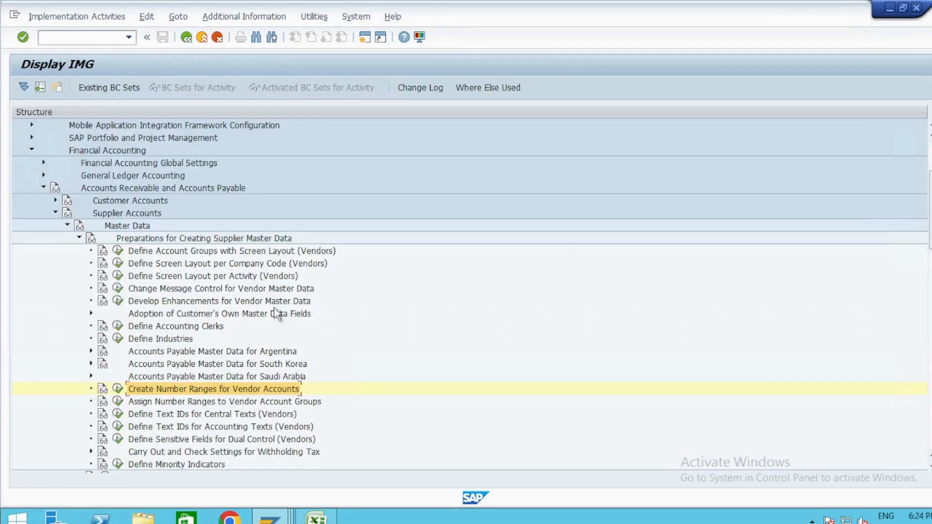
pyautogui.press('Left')
pyautogui.press('Left')
pyautogui.press('Left')
pyautogui.press('Left')
pyautogui.press('Left')
pyautogui.press('Left')
pyautogui.press('Left')
pyautogui.press('Left')
pyautogui.press('Left')
pyautogui.press('Left')
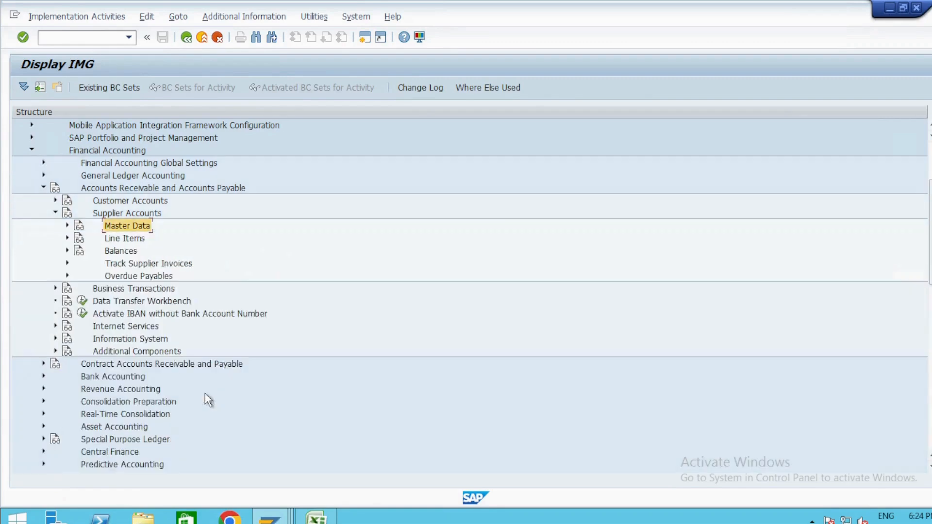
# - Expand Cross-Application Components and its Master Data Synchronization branch
pyautogui.scroll(-3, 208, 399)
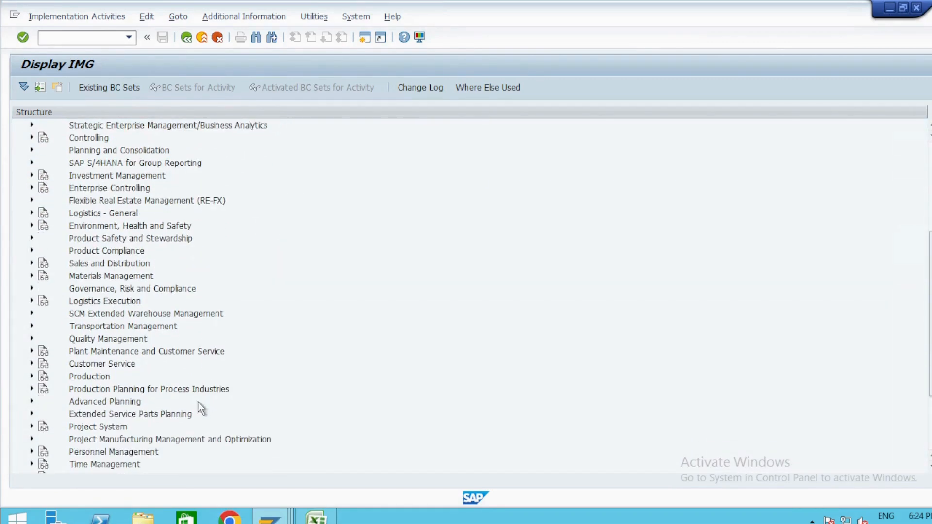
pyautogui.scroll(5, 152, 425)
pyautogui.scroll(1, 138, 291)
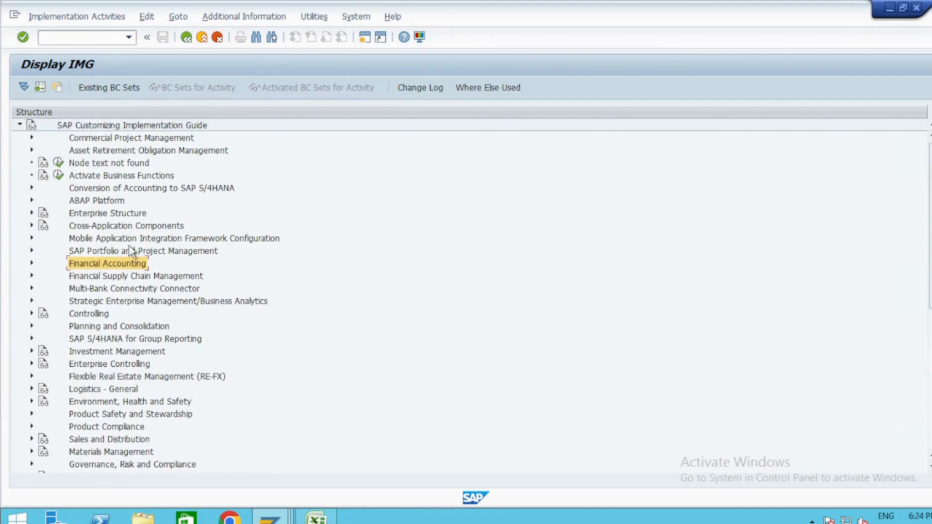
pyautogui.doubleClick(133, 226)
pyautogui.scroll(-1, 152, 345)
pyautogui.scroll(-4, 152, 349)
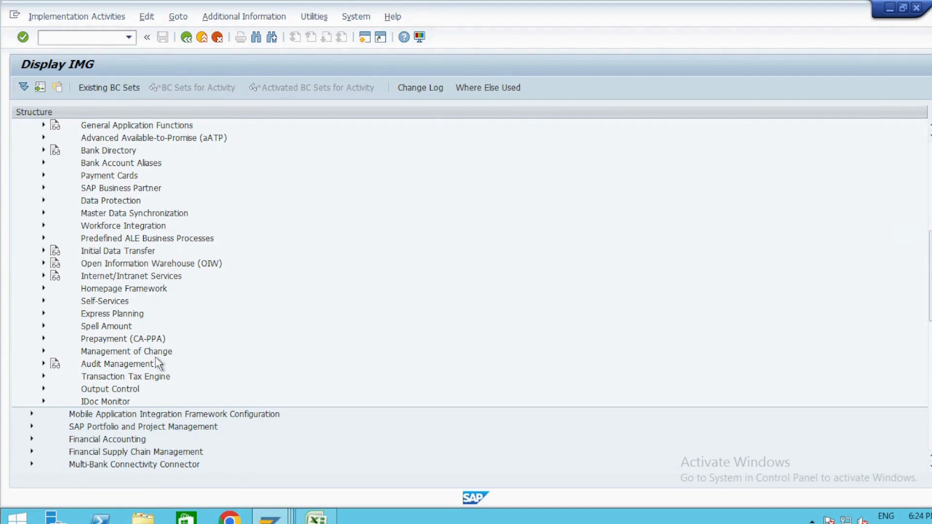
pyautogui.scroll(1, 161, 362)
pyautogui.doubleClick(140, 251)
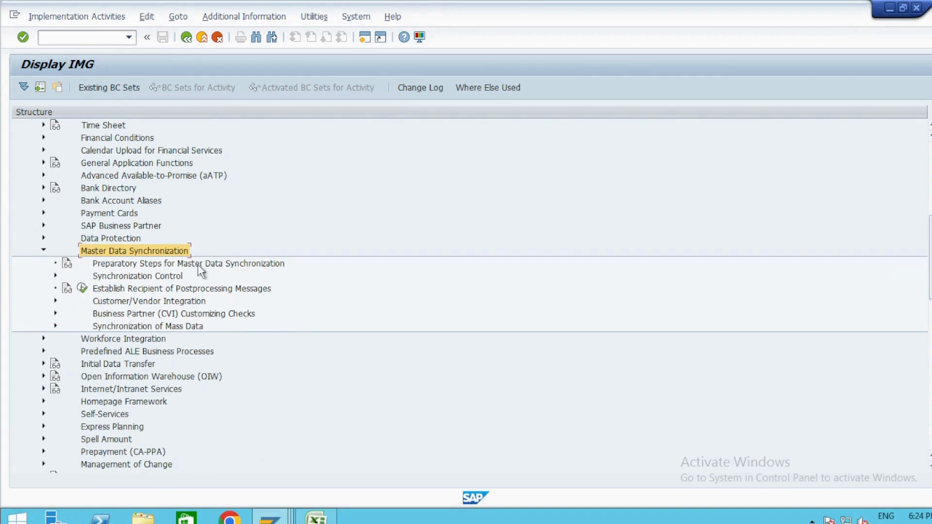
# - Expand Customer/Vendor Integration, Business Partner Settings, down to Settings for Vendor Integration
pyautogui.doubleClick(184, 301)
pyautogui.press('Down')
pyautogui.press('Down')
pyautogui.press('Down')
pyautogui.press('Right')
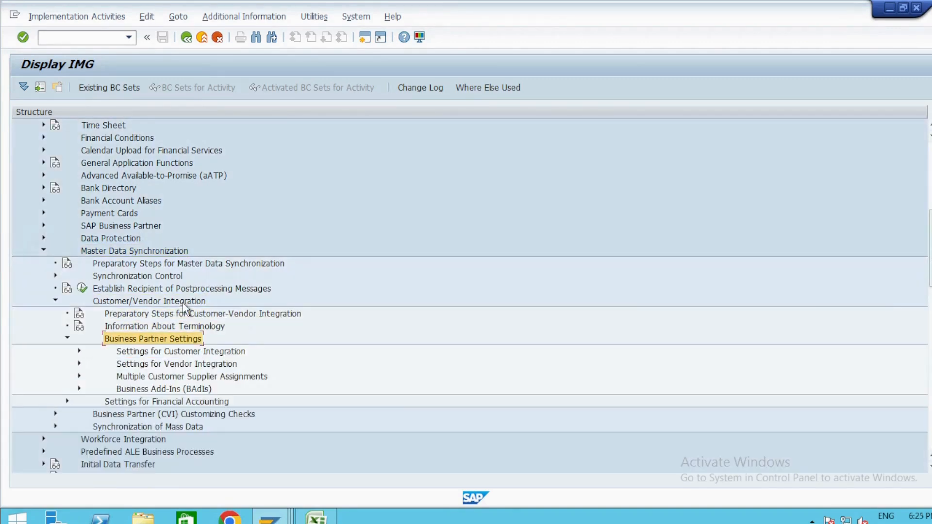
pyautogui.press('Down')
pyautogui.press('Down')
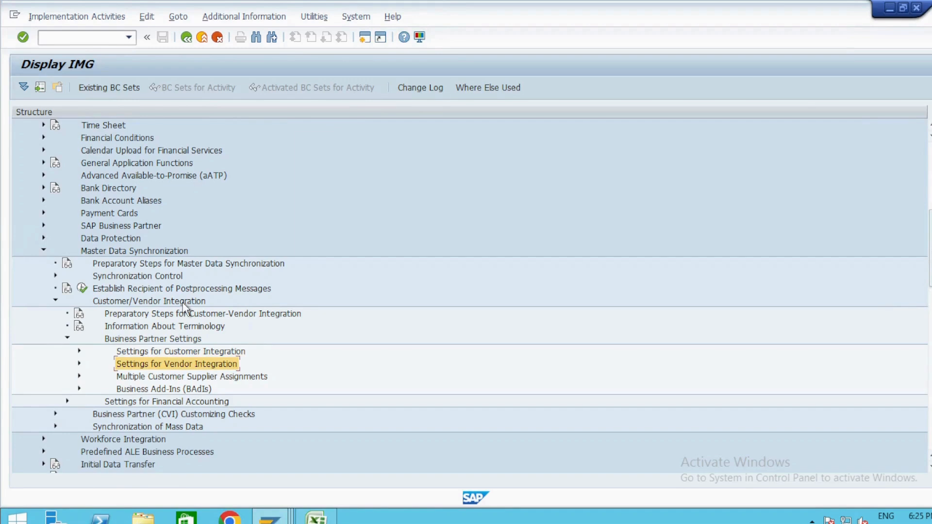
pyautogui.press('Right')
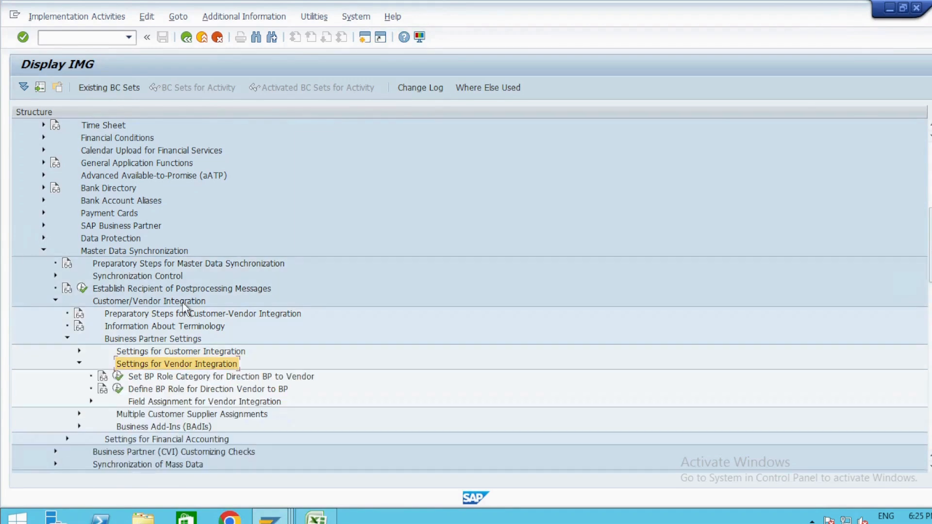
# - Expand Field Assignment for Vendor Integration, Assign Keys, and open Define Number Assignment for Direction BP to Vendor
pyautogui.press('Down')
pyautogui.press('Down')
pyautogui.press('Down')
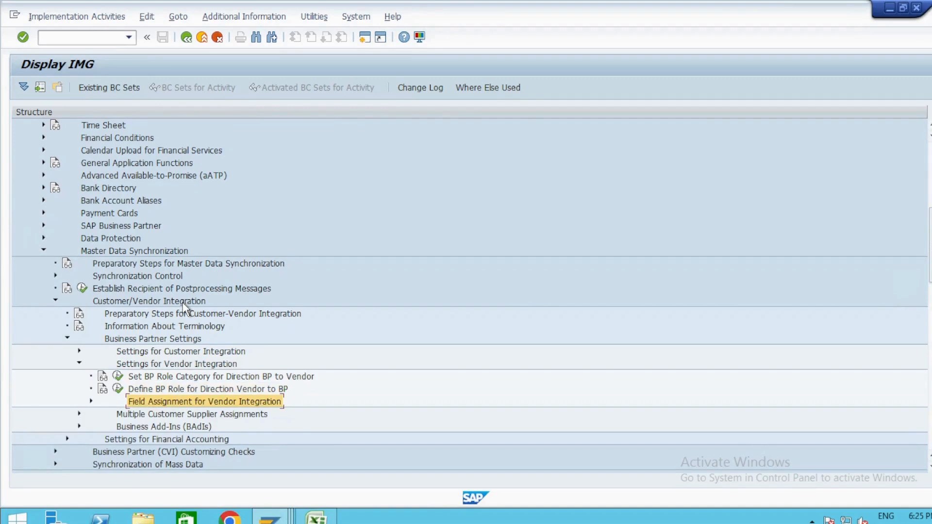
pyautogui.press('Right')
pyautogui.press('Down')
pyautogui.press('Right')
pyautogui.press('Down')
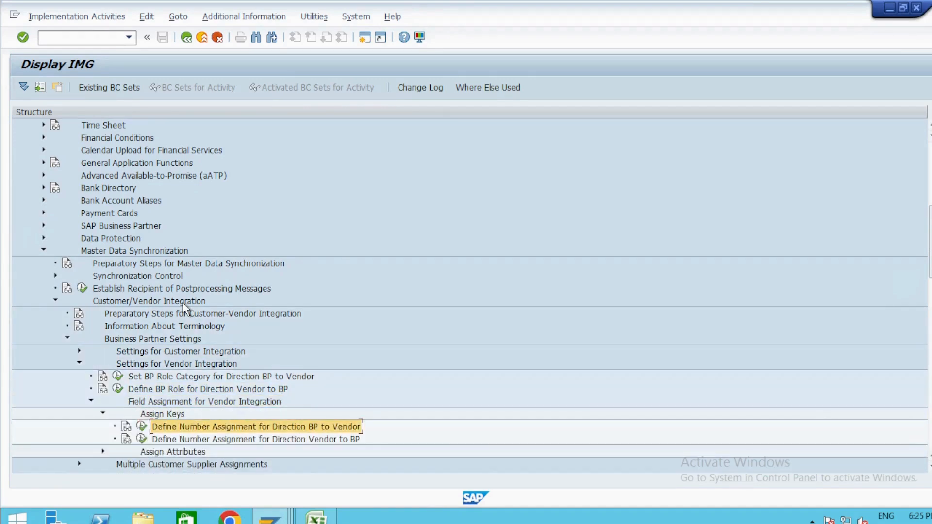
pyautogui.press('Right')
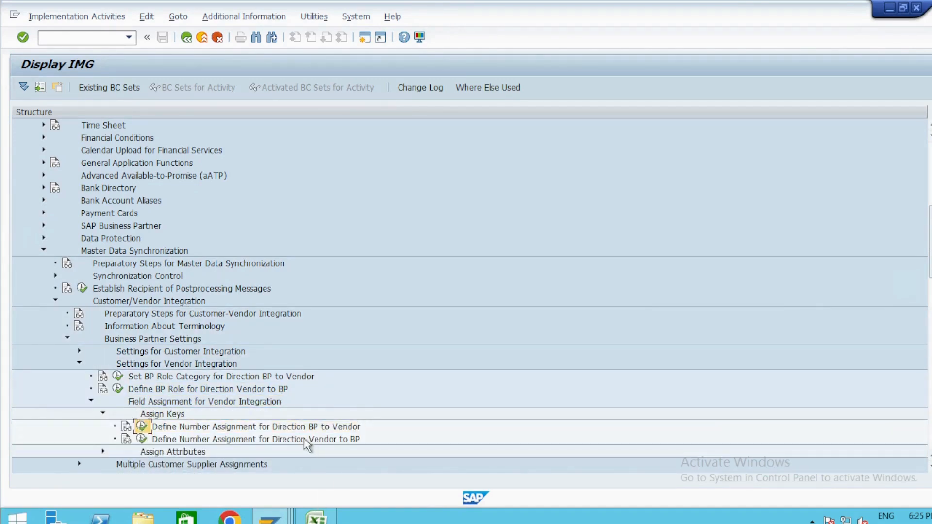
pyautogui.press('Return')
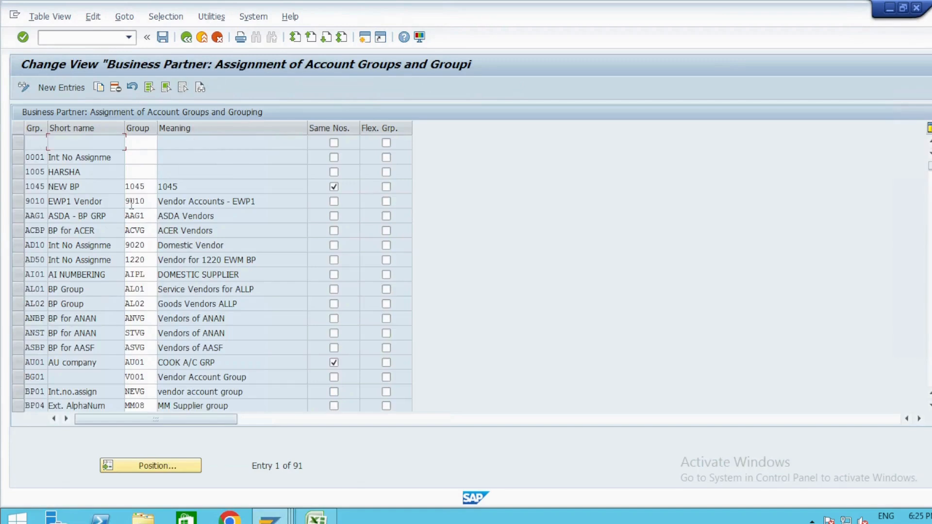
# - Position the assignment list at grouping ZABP to check its vendor account group, then save and return to the implementation guide
pyautogui.click(151, 465)
pyautogui.write('ZABP')
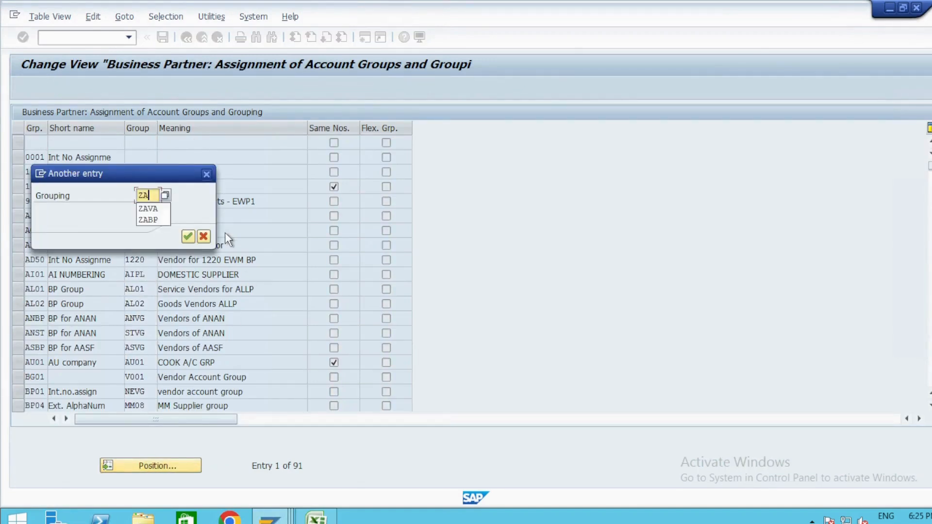
pyautogui.press('Return')
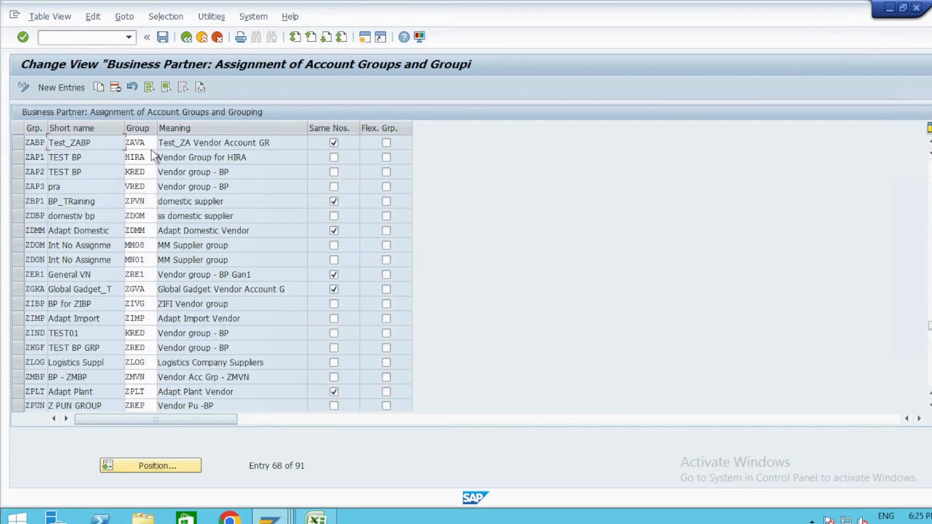
pyautogui.hotkey('ctrl', 's')
pyautogui.press('F3')
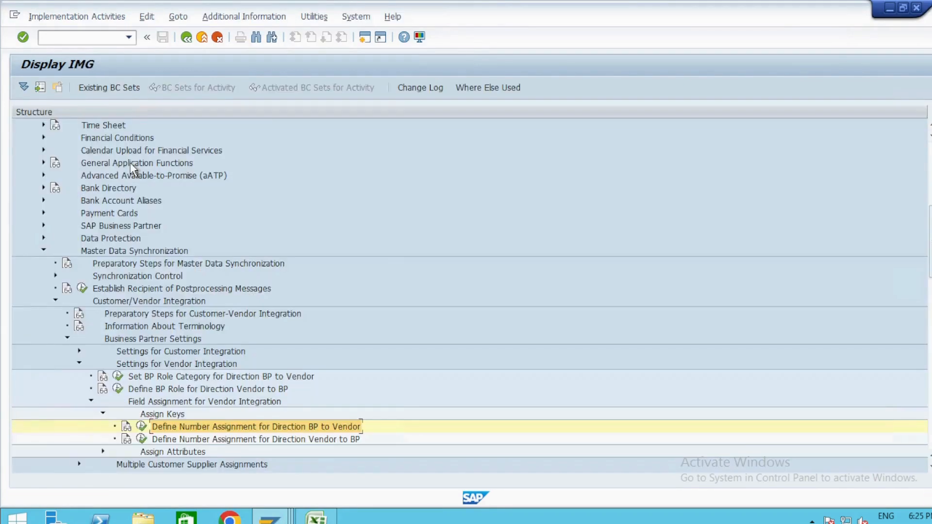
# - Collapse the Cross-Application Components branch of the implementation guide
pyautogui.hotkey('alt', 'Tab')
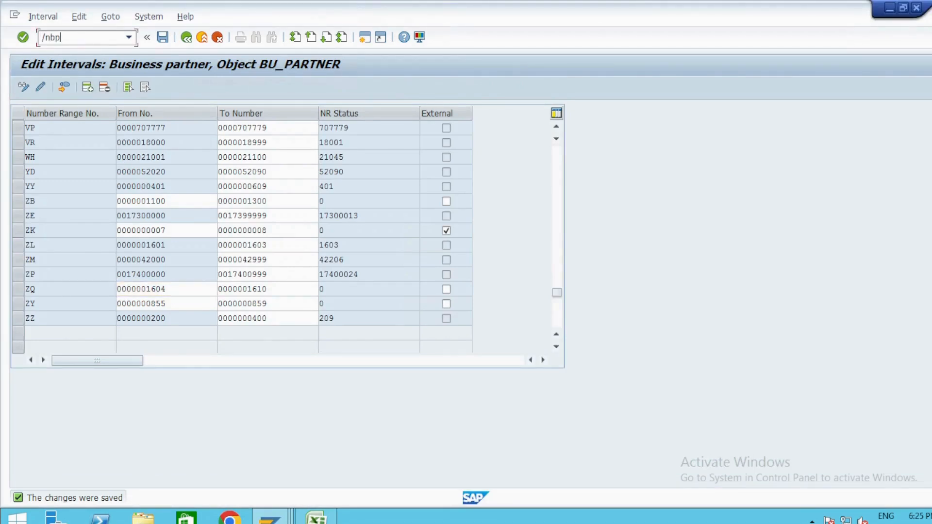
pyautogui.hotkey('alt', 'Tab')
pyautogui.scroll(6, 131, 274)
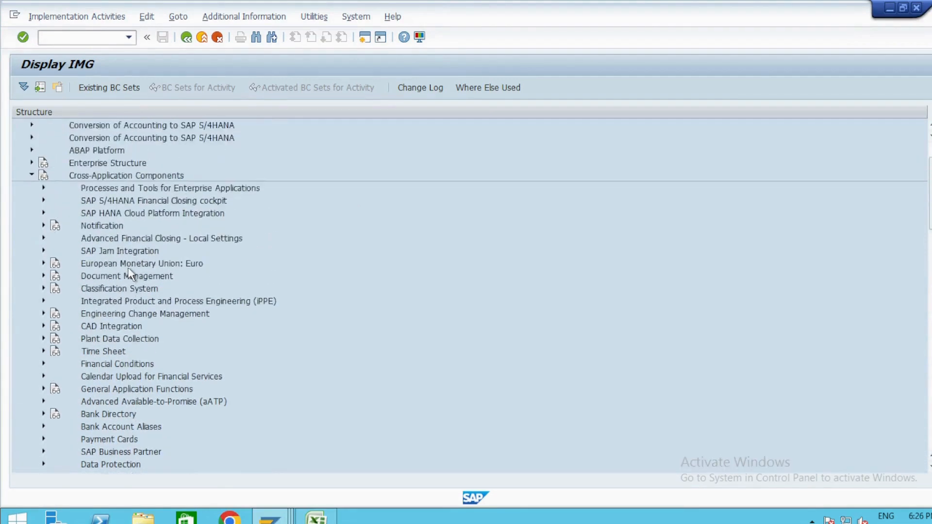
pyautogui.scroll(2, 130, 270)
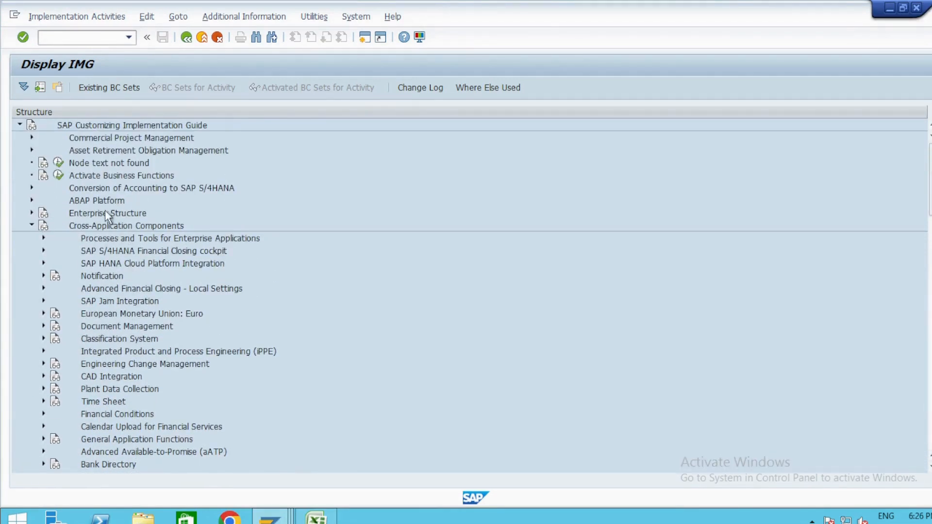
pyautogui.click(31, 225)
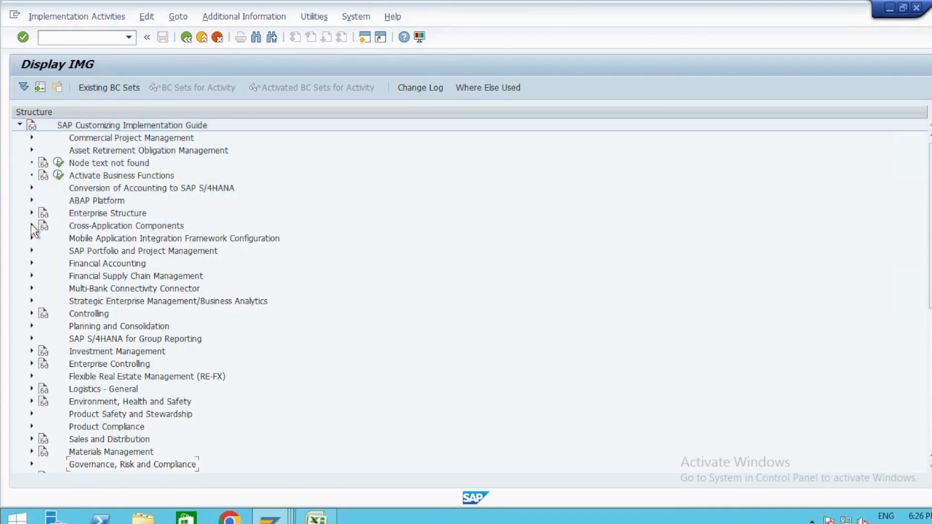
# - Expand Financial Accounting and its Accounts Receivable and Accounts Payable branch
pyautogui.click(107, 269)
pyautogui.press('Right')
pyautogui.press('Down')
pyautogui.press('Down')
pyautogui.press('Down')
pyautogui.press('Down')
pyautogui.press('Up')
pyautogui.press('Up')
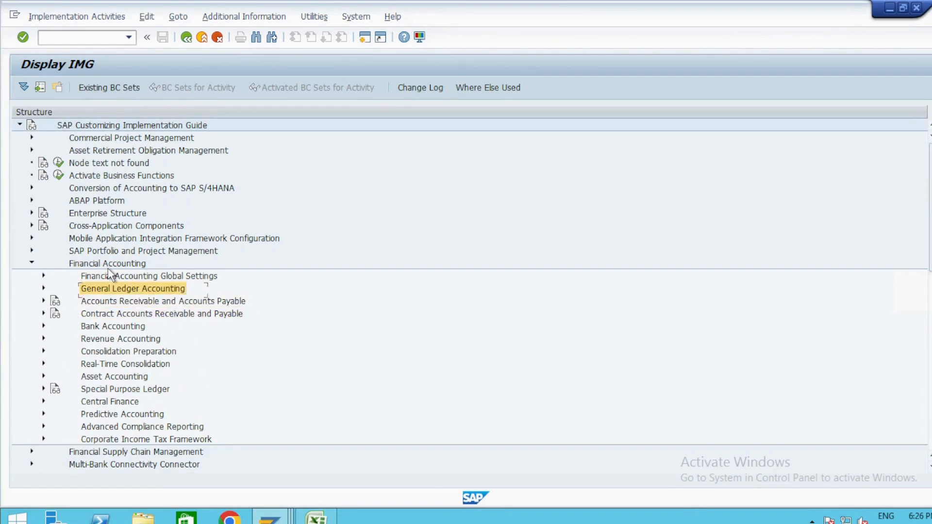
pyautogui.press('Down')
pyautogui.press('Right')
# - Expand Supplier Accounts, Master Data, and Preparations for Creating Supplier Master Data
pyautogui.press('Down')
pyautogui.press('Down')
pyautogui.press('Right')
pyautogui.press('Down')
pyautogui.press('Right')
pyautogui.press('Down')
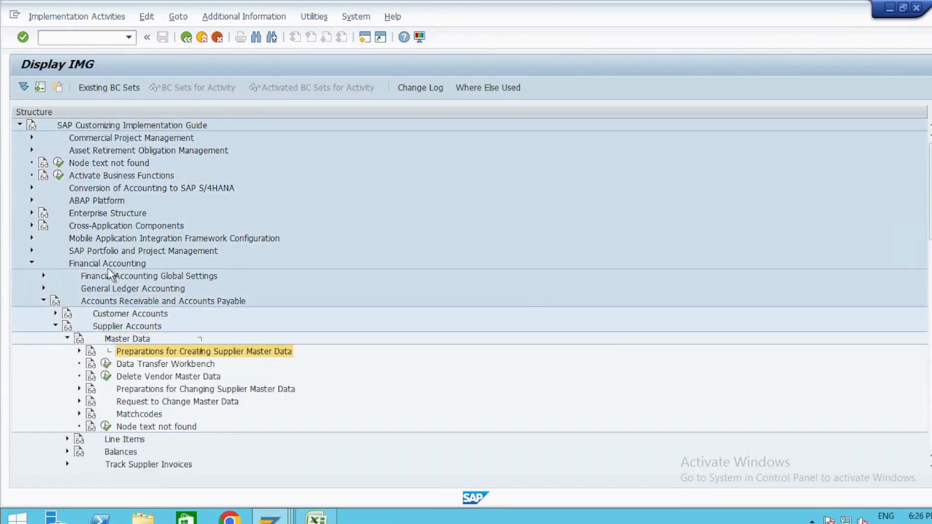
pyautogui.press('Down')
pyautogui.press('Up')
pyautogui.press('Right')
pyautogui.press('Down')
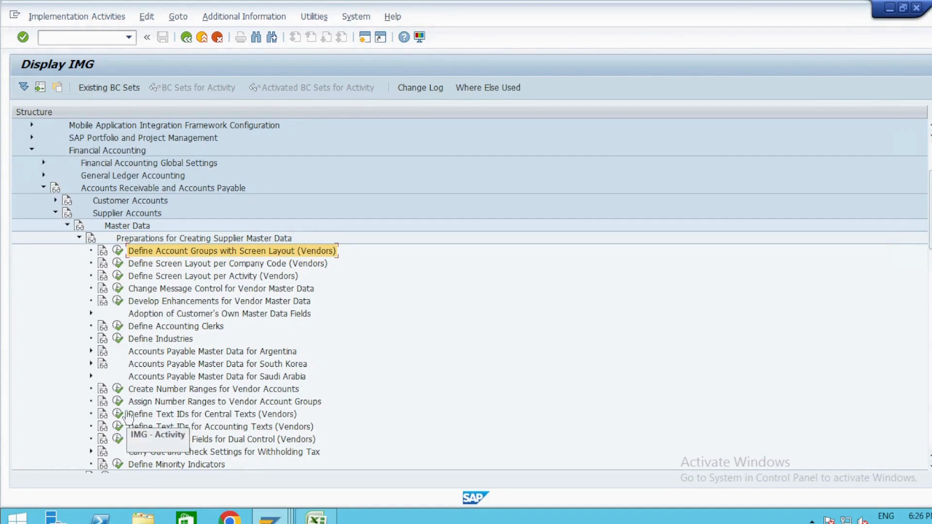
# - Open Assign Number Ranges to Vendor Account Groups and assign number range ZQ to account group ZAVA
pyautogui.click(117, 402)
pyautogui.click(177, 404)
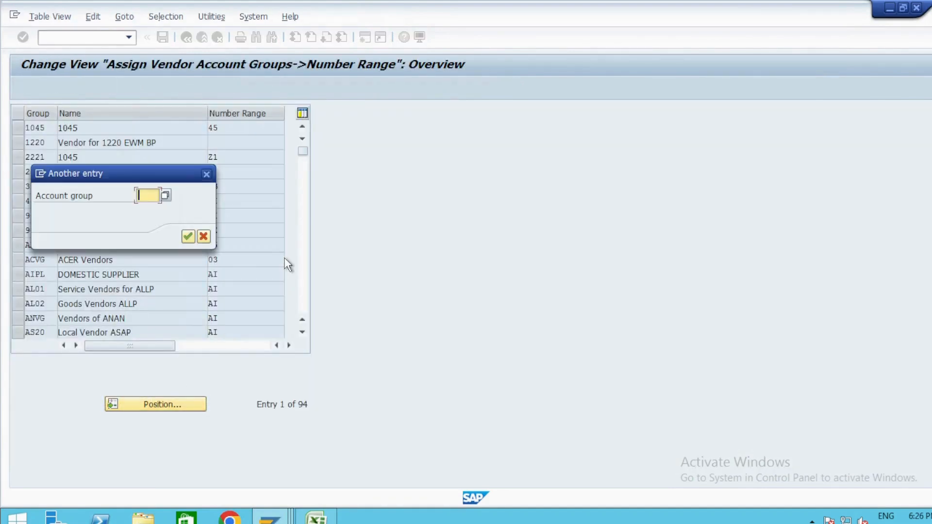
pyautogui.write('ZA')
pyautogui.press('Down')
pyautogui.press('Return')
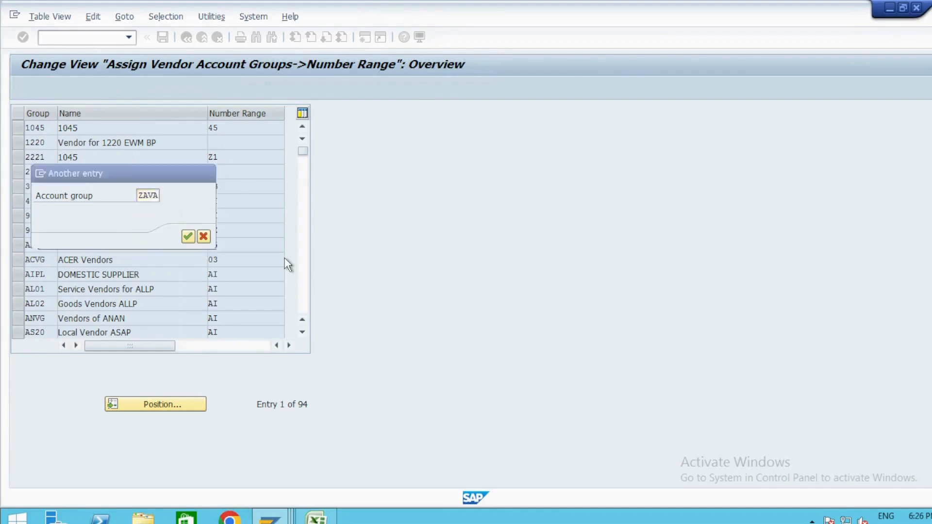
pyautogui.click(250, 128)
pyautogui.write('ZQ')
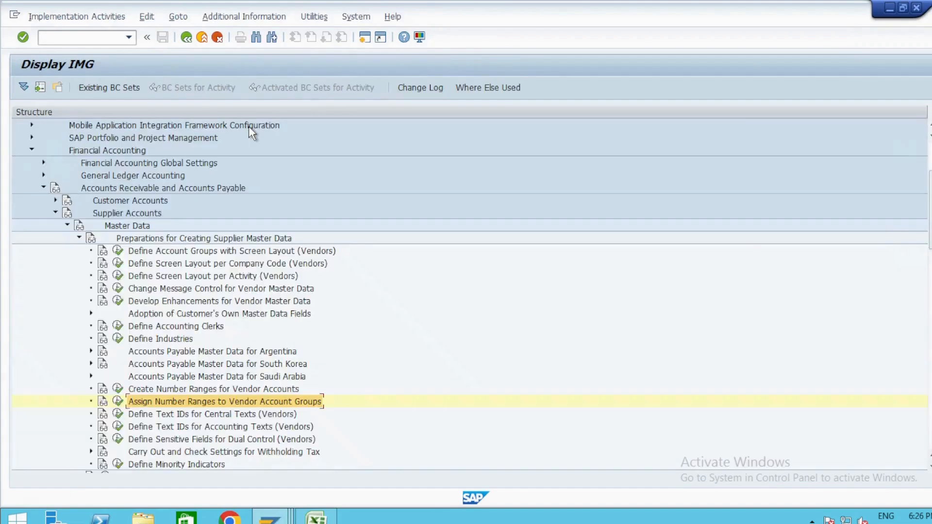
# - Open the Define Groupings and Assign Number Ranges activity under Cross-Application Components, SAP Business Partner, Business Partner, Basic Settings, Number Ranges and Groupings
pyautogui.hotkey('alt', 'Tab')
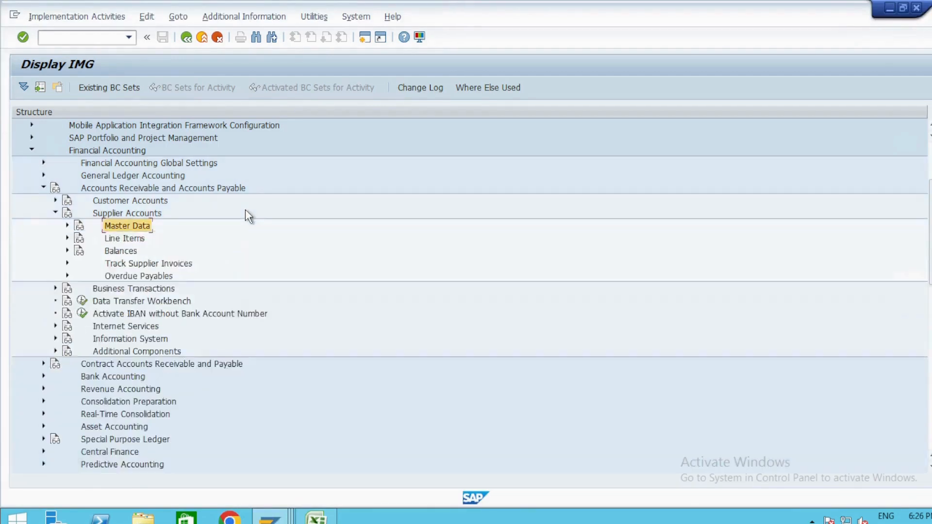
pyautogui.press('Left')
pyautogui.scroll(3, 246, 208)
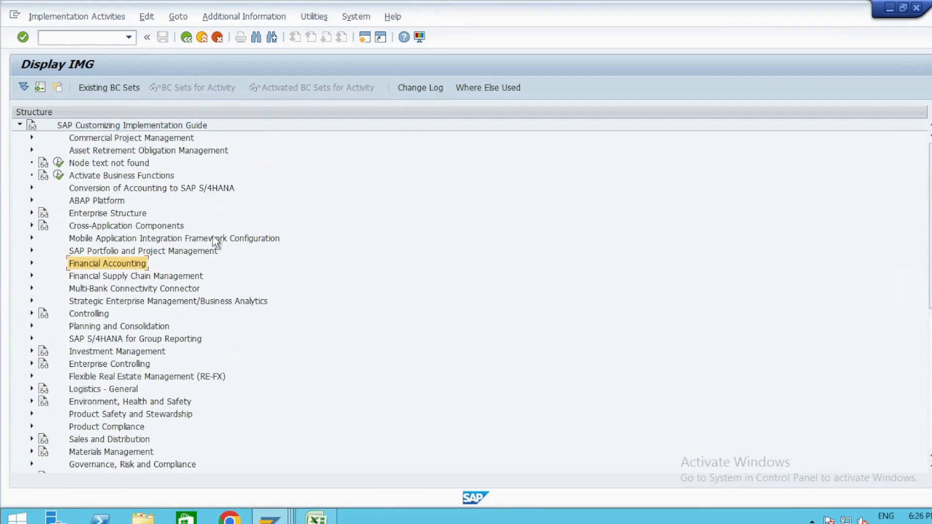
pyautogui.doubleClick(107, 226)
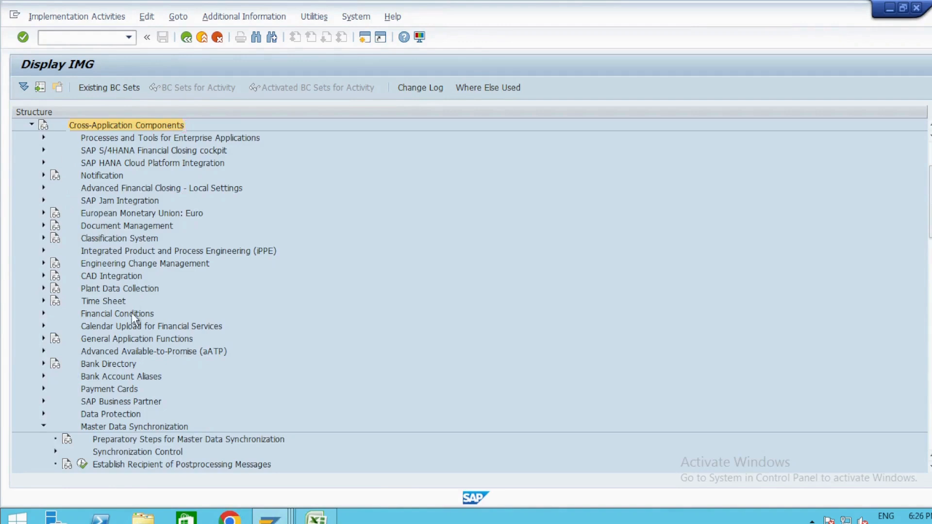
pyautogui.scroll(-2, 134, 323)
pyautogui.doubleClick(117, 329)
pyautogui.scroll(-1, 121, 326)
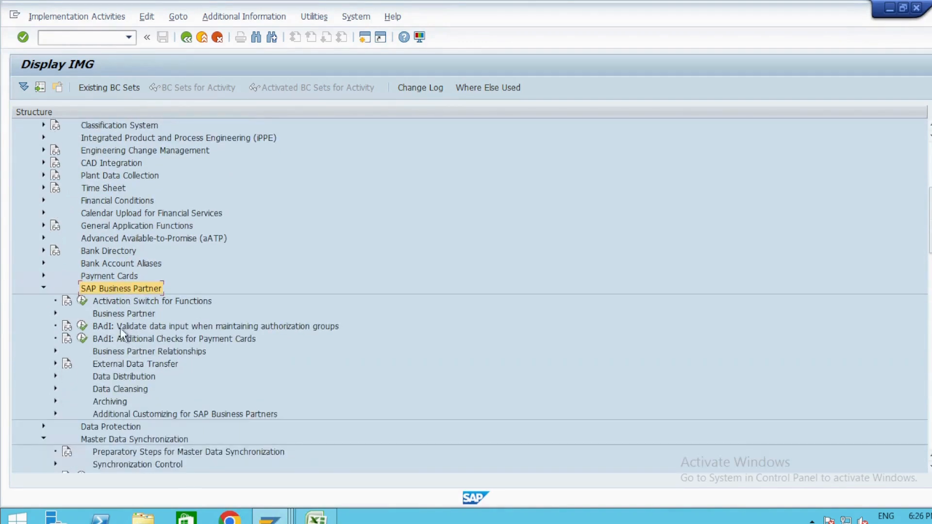
pyautogui.doubleClick(127, 321)
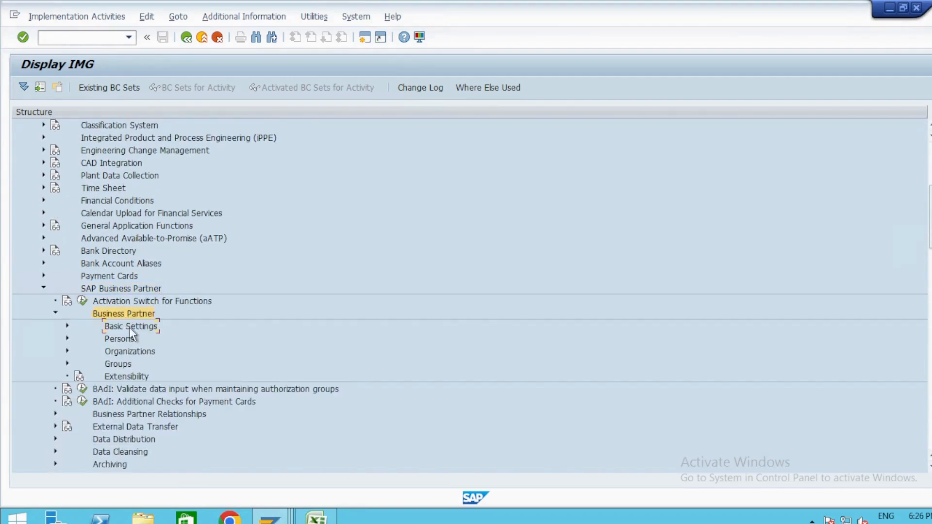
pyautogui.doubleClick(129, 327)
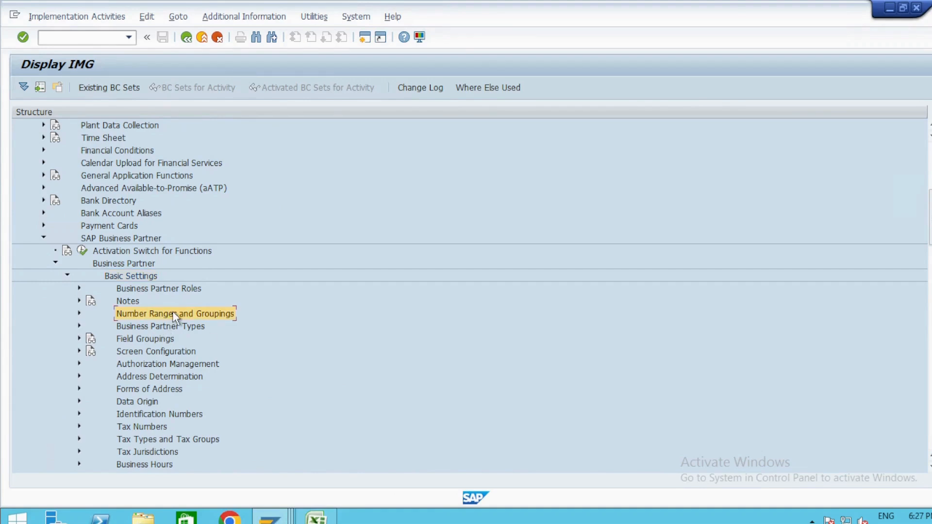
pyautogui.doubleClick(172, 313)
pyautogui.click(115, 339)
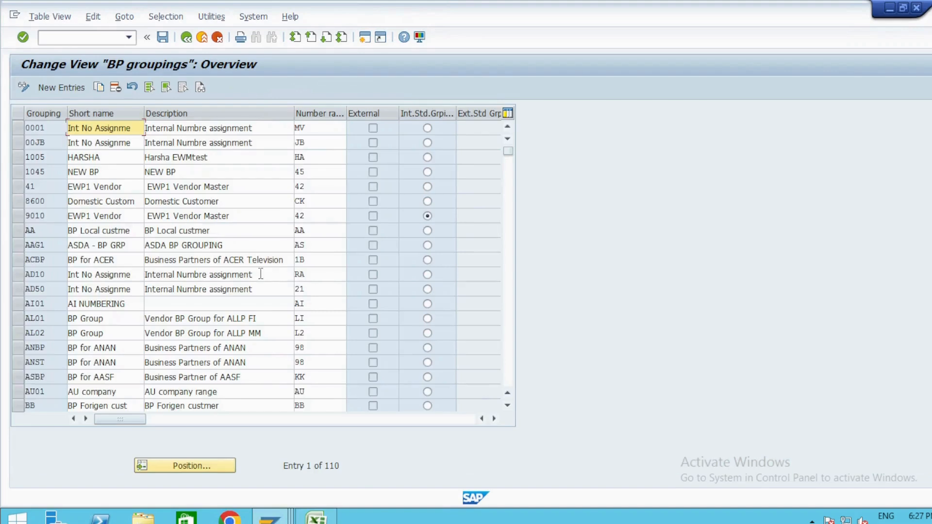
# - Assign number range ZQ to the grouping ZABP and save the BP groupings, returning to the IMG structure
pyautogui.click(184, 465)
pyautogui.write('ZA')
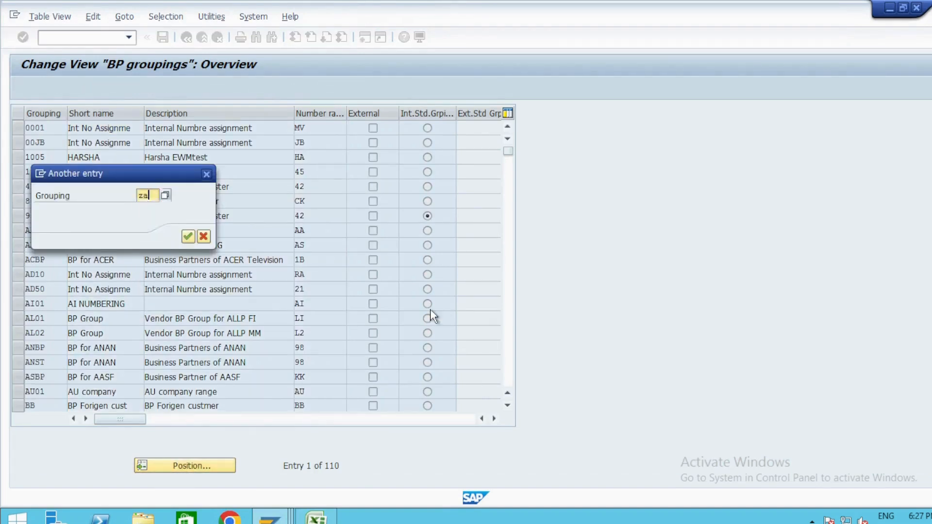
pyautogui.press('Return')
pyautogui.click(320, 127)
pyautogui.press('BackSpace')
pyautogui.write('Q')
pyautogui.press('Return')
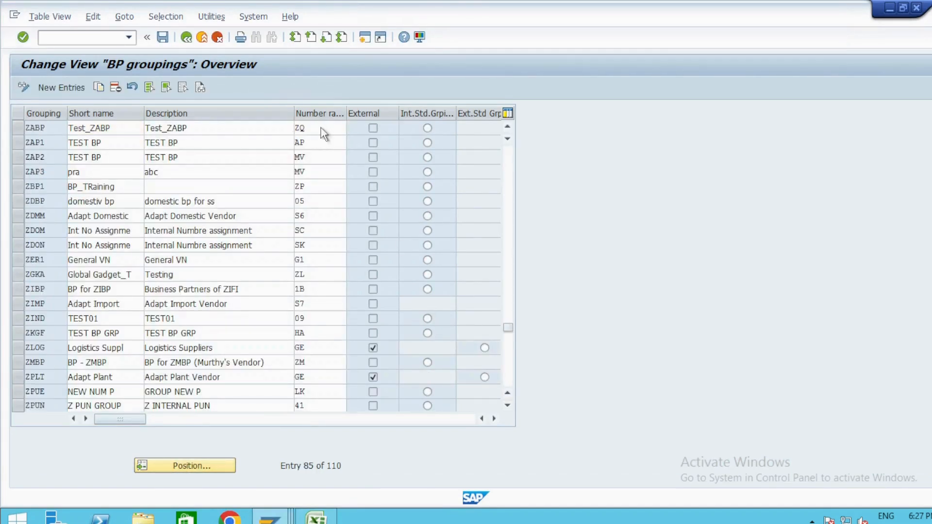
pyautogui.press('Return')
pyautogui.hotkey('ctrl', 's')
pyautogui.press('Return')
pyautogui.press('F3')
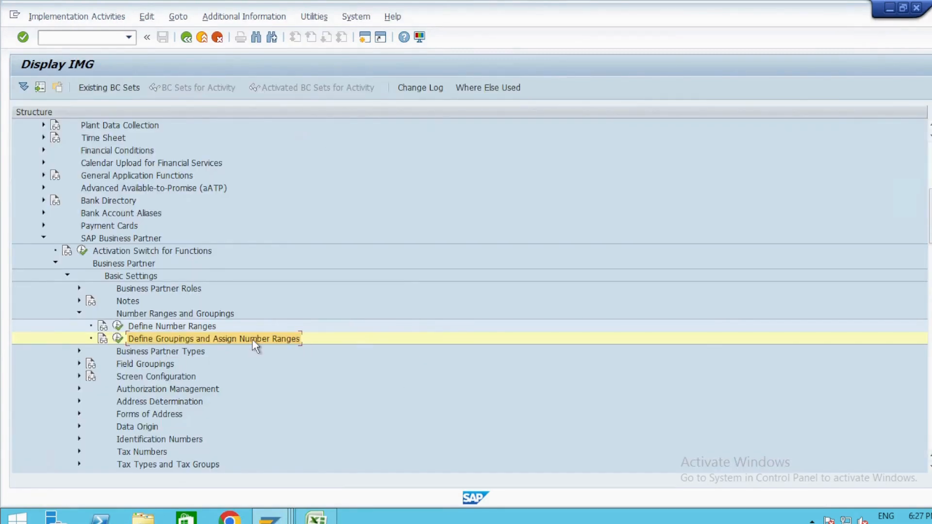
# - Collapse the expanded levels of the IMG structure up to the SAP Business Partner node
pyautogui.hotkey('alt', 'Tab')
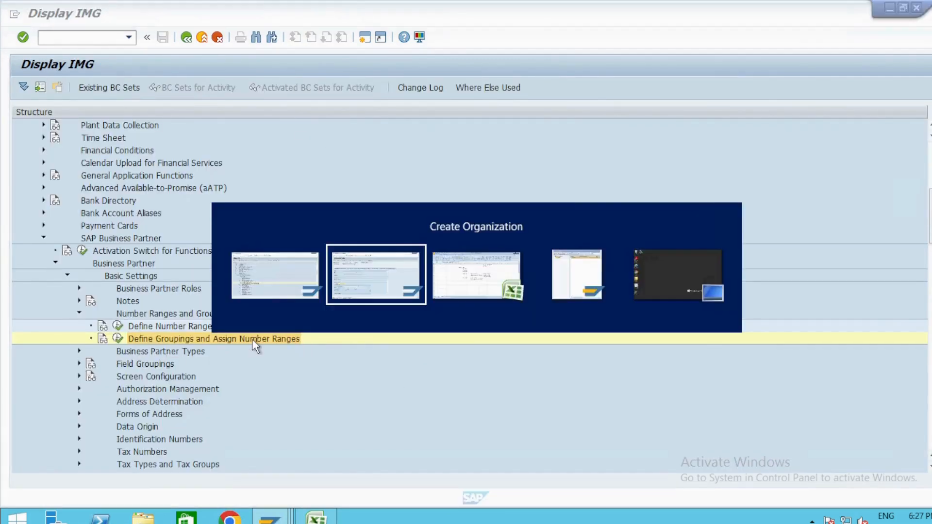
pyautogui.hotkey('alt', 'Tab')
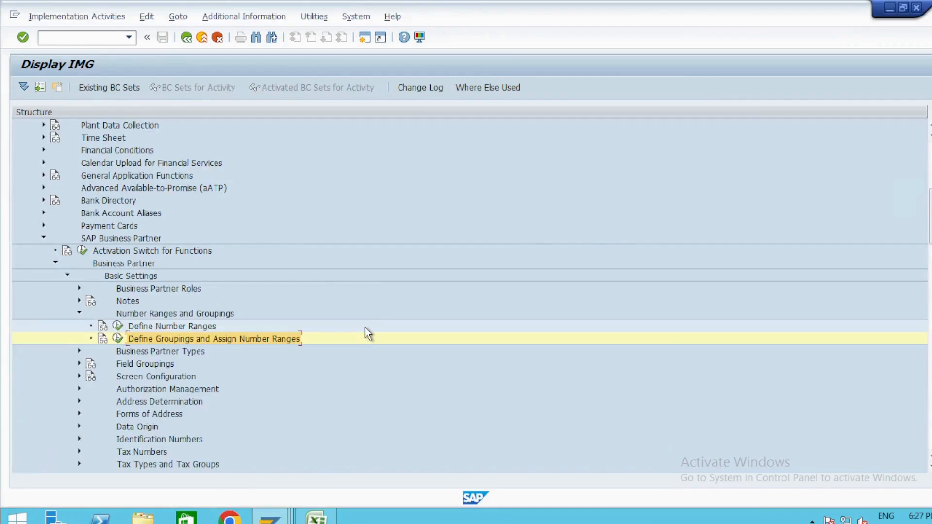
pyautogui.press('Left')
pyautogui.press('Left')
pyautogui.press('Left')
pyautogui.press('Left')
pyautogui.press('Left')
pyautogui.press('Left')
pyautogui.press('Left')
pyautogui.press('Left')
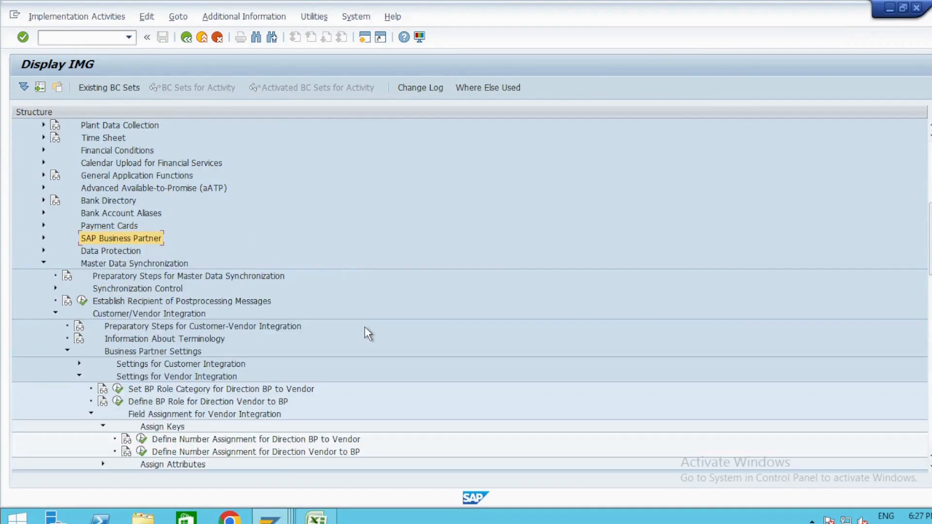
# - In the other SAP session, restart the BP transaction and start creating an organization in grouping ZABP
pyautogui.hotkey('alt', 'Tab')
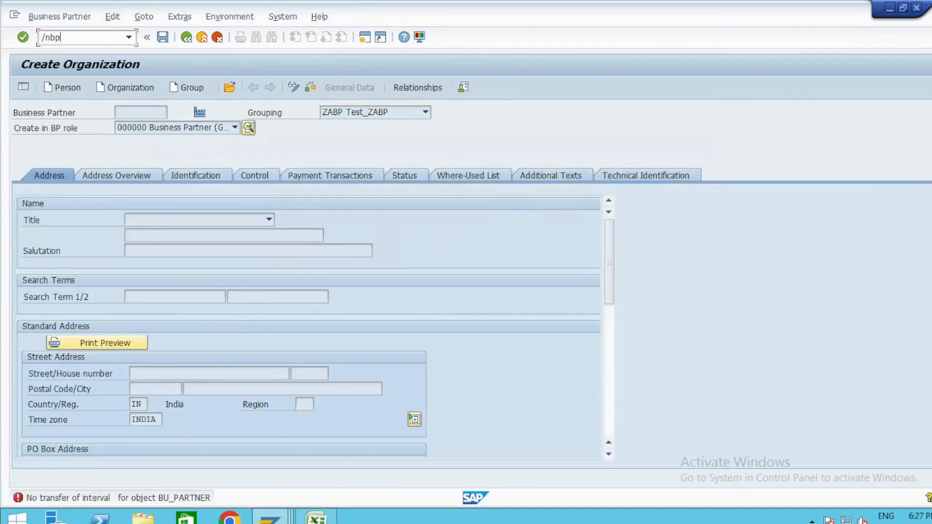
pyautogui.press('Return')
pyautogui.write('/nb')
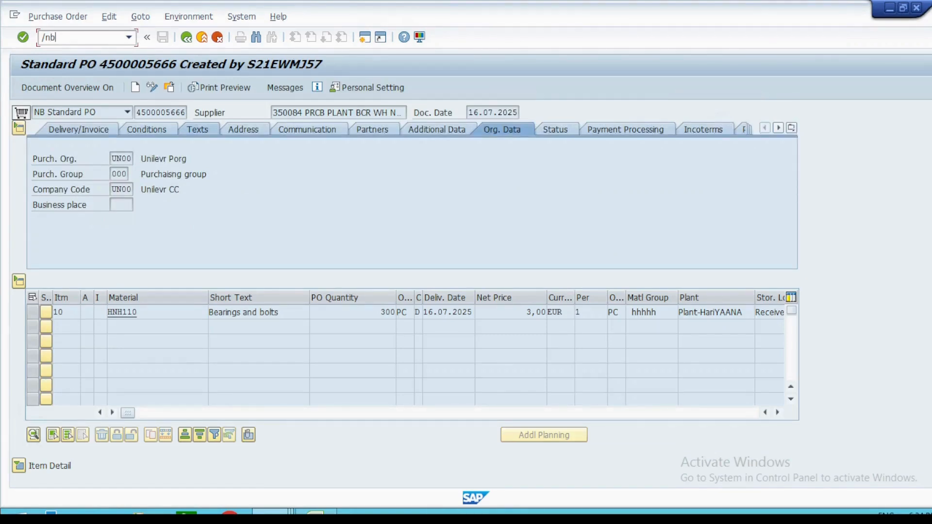
pyautogui.write('p')
pyautogui.press('Return')
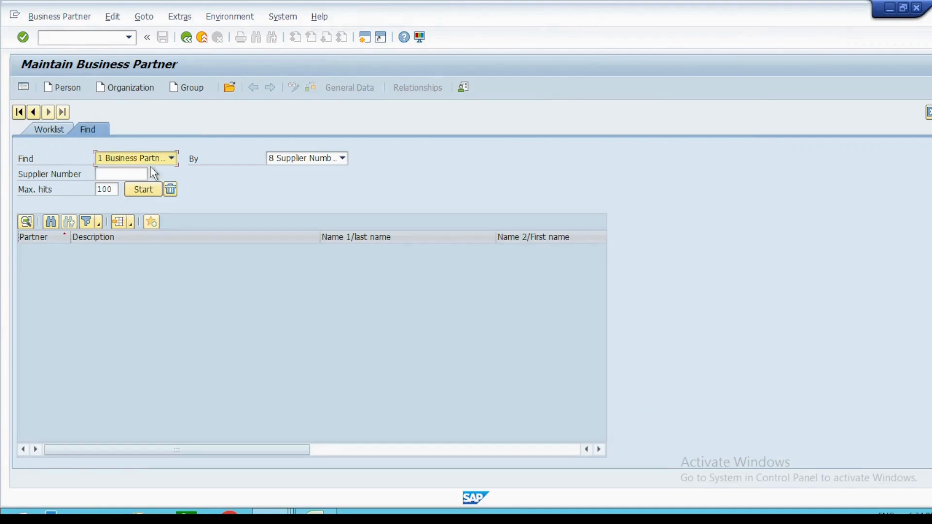
pyautogui.click(136, 92)
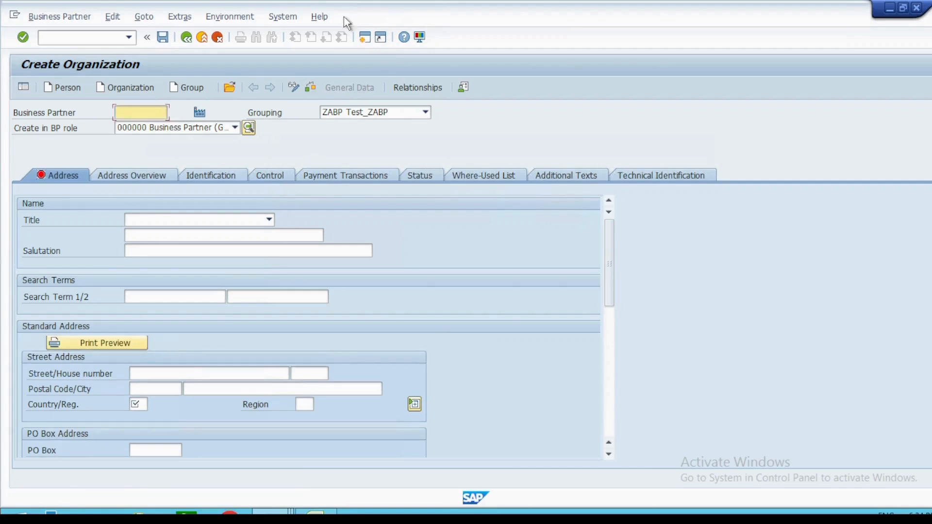
# - Set the organization's title to 0003 Company and its country to IN, and save the business partner
pyautogui.click(268, 220)
pyautogui.click(234, 235)
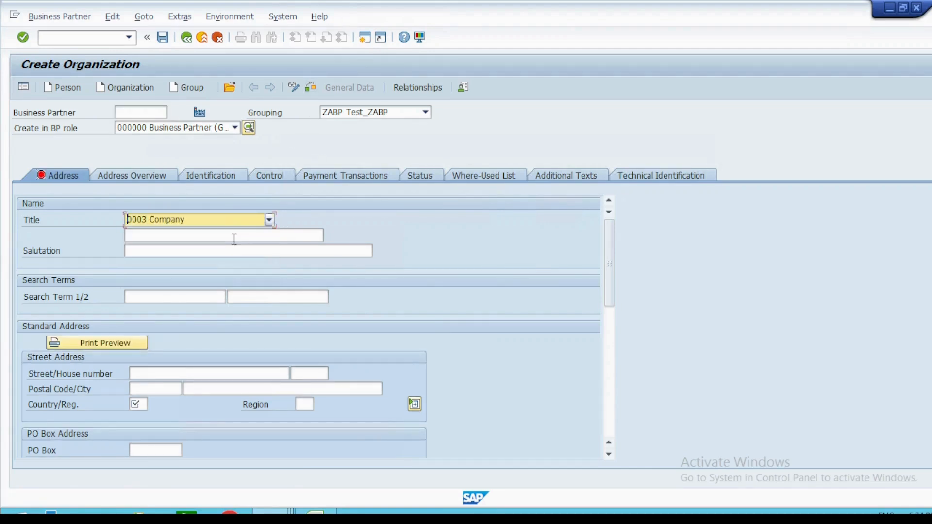
pyautogui.click(138, 405)
pyautogui.write('IN')
pyautogui.press('Return')
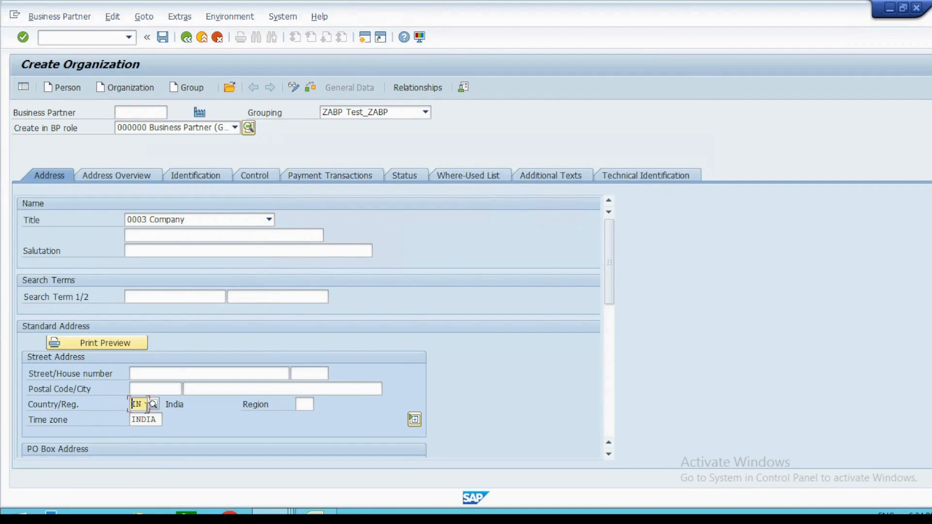
pyautogui.click(162, 37)
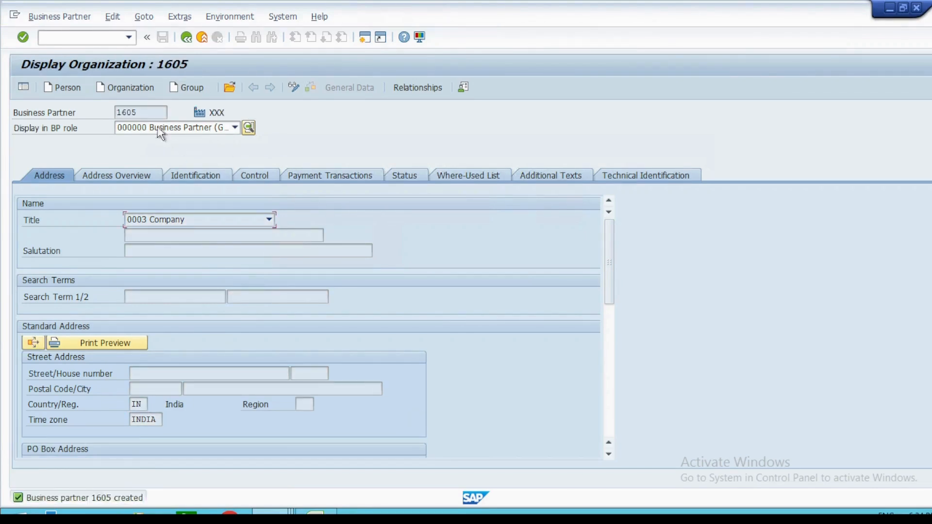
# - Change the business partner to add role FLVN00 Supplier Financial Accounting and enter Testing1 as its name
pyautogui.click(294, 87)
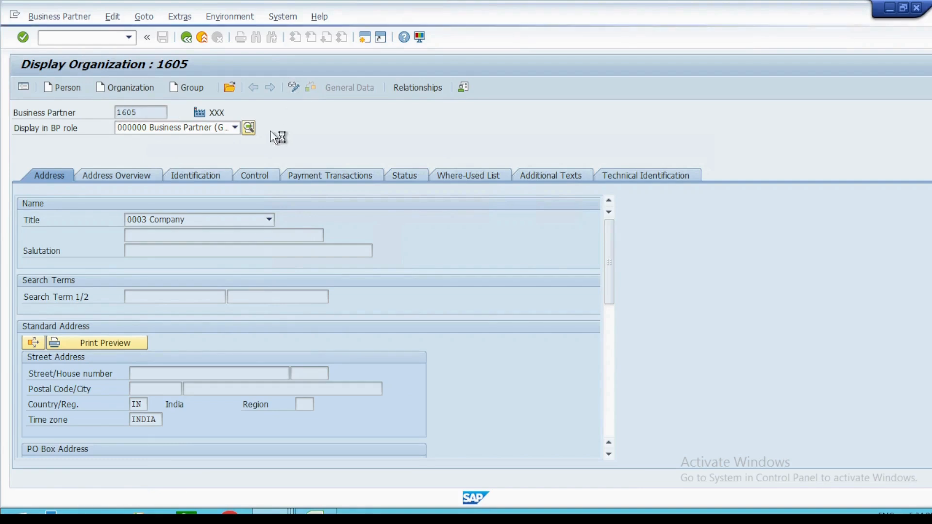
pyautogui.click(235, 128)
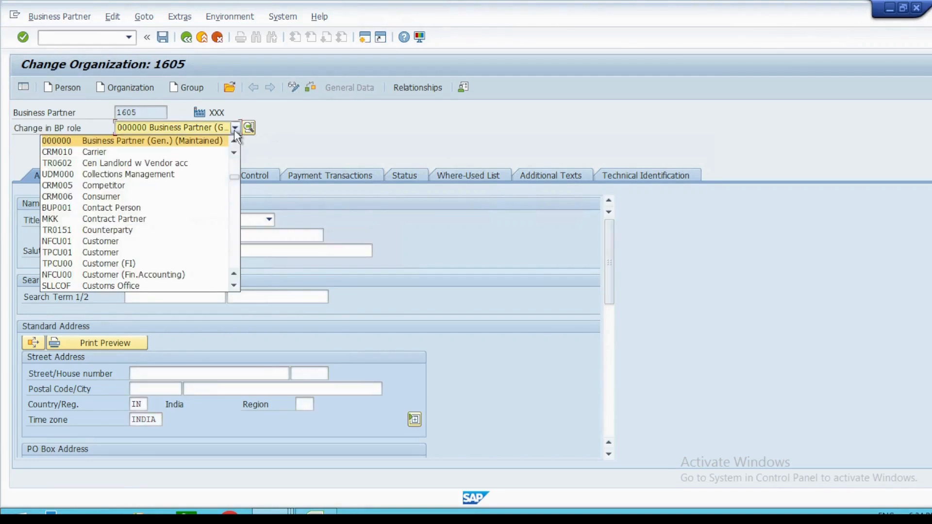
pyautogui.scroll(5, 234, 129)
pyautogui.click(174, 144)
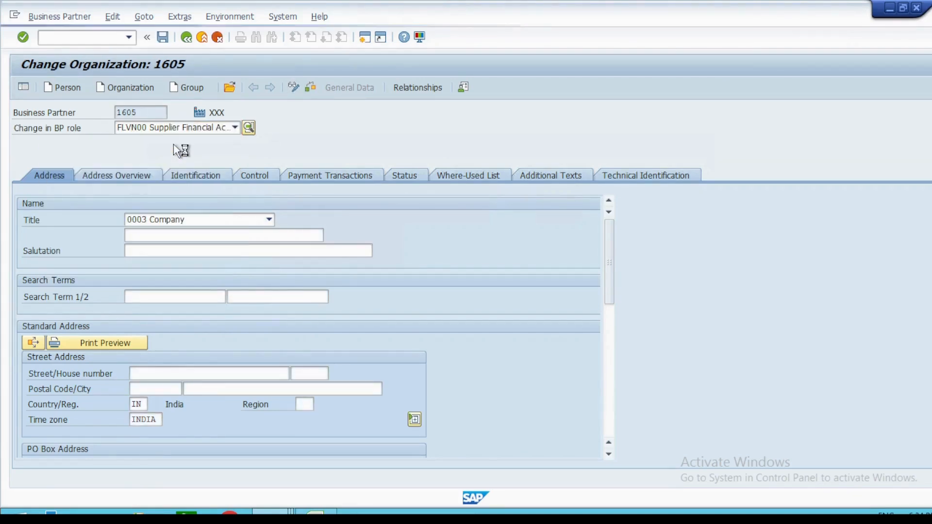
pyautogui.write('Testing1')
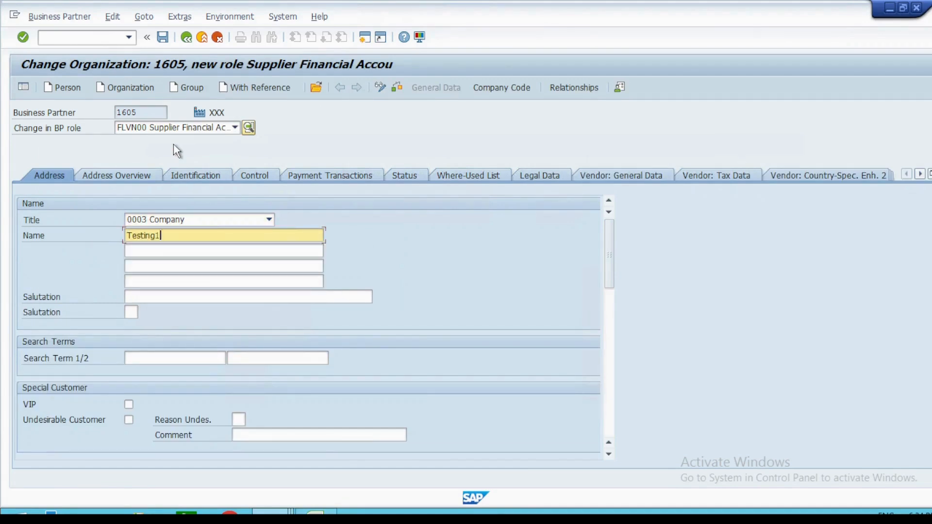
# - Assign company code UN00 in the supplier's company code data and save the business partner
pyautogui.click(502, 87)
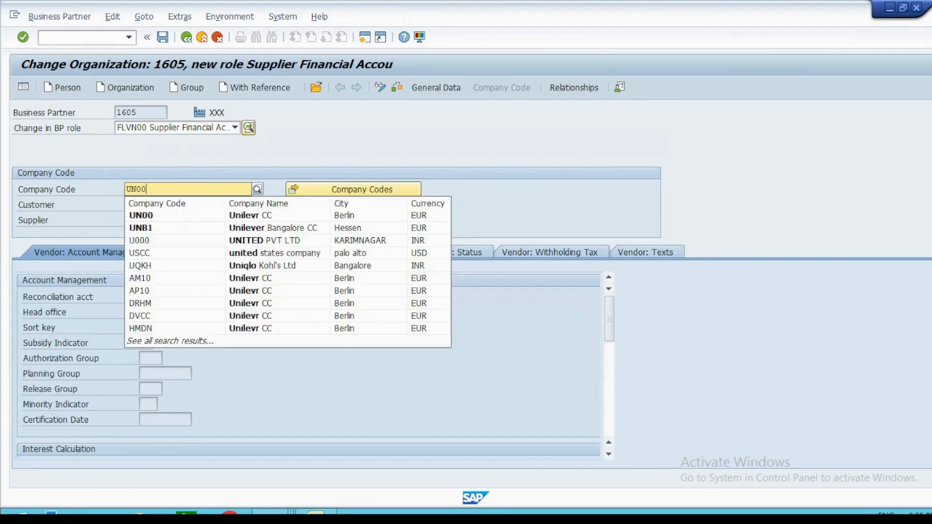
pyautogui.write('00')
pyautogui.press('Return')
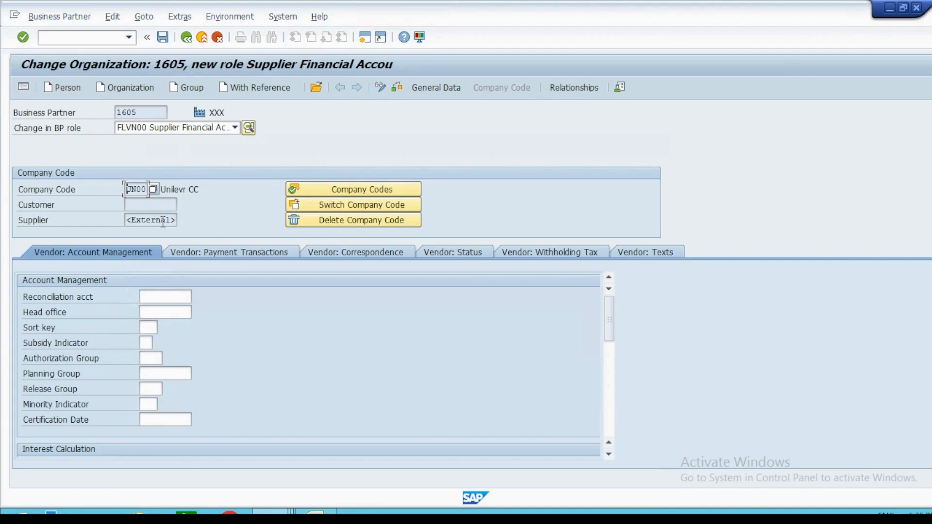
pyautogui.click(163, 221)
pyautogui.click(163, 38)
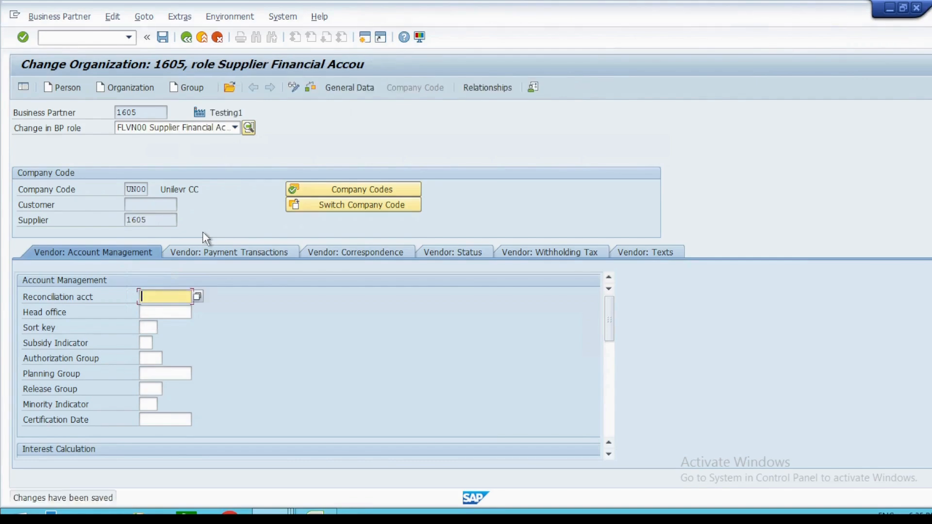
# - Compare the supplier number in the company code data with the business partner number
pyautogui.moveTo(163, 223); pyautogui.dragTo(74, 221)
pyautogui.moveTo(144, 111); pyautogui.dragTo(98, 117)
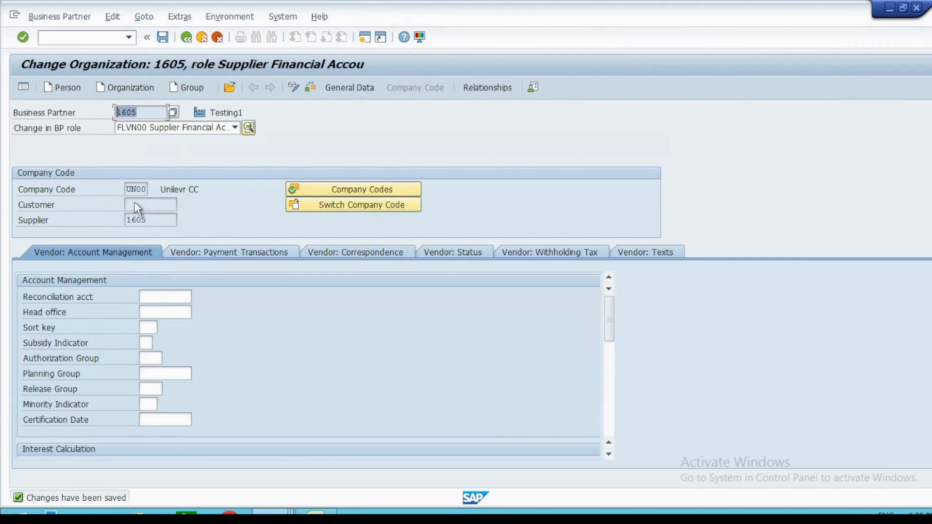
pyautogui.moveTo(154, 224); pyautogui.dragTo(90, 219)
# - Try to set the supplier's reconciliation account to 102
pyautogui.click(161, 297)
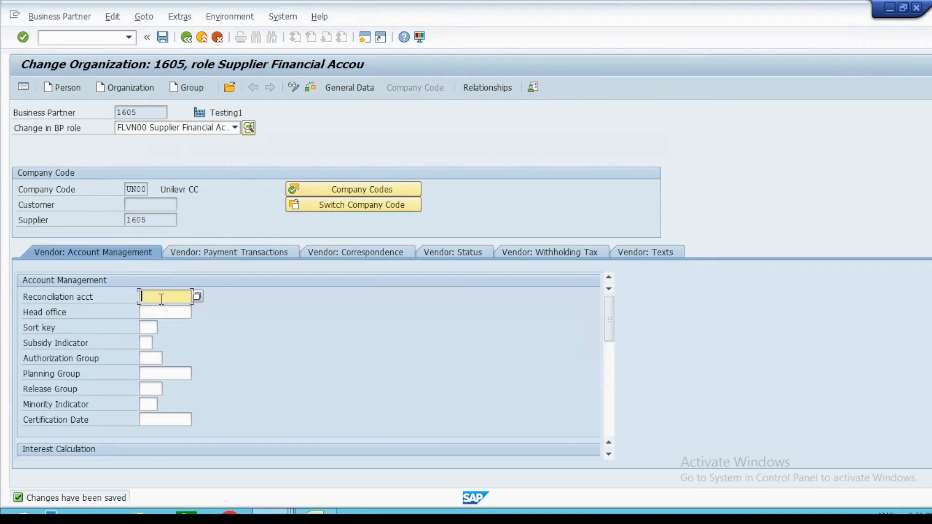
pyautogui.click(162, 310)
pyautogui.press('Return')
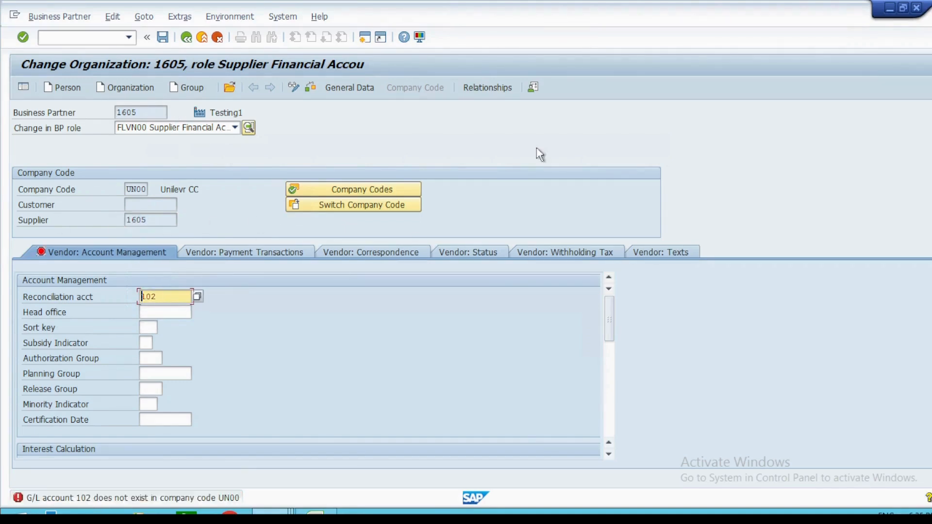
# - Choose 12110000, Other Down Payments Made Current Assets, as the reconciliation account and save the supplier
pyautogui.click(197, 296)
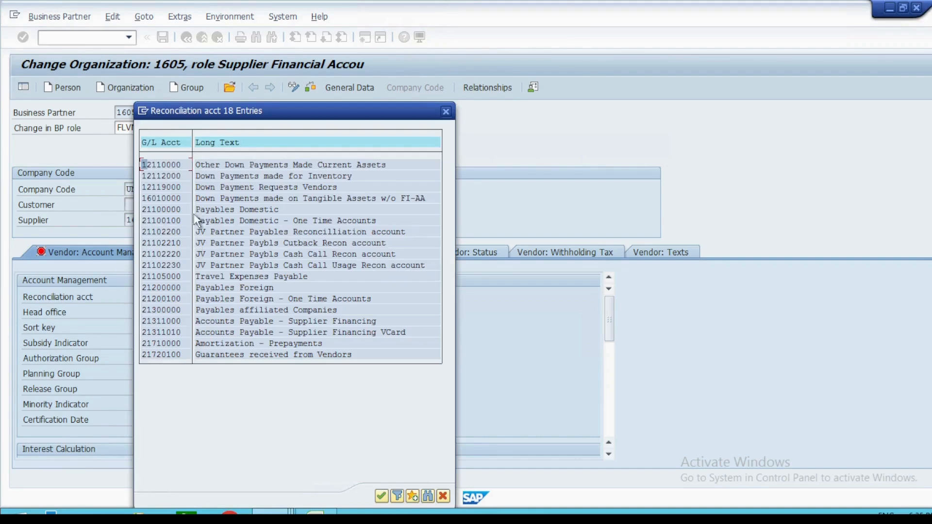
pyautogui.doubleClick(172, 166)
pyautogui.press('Return')
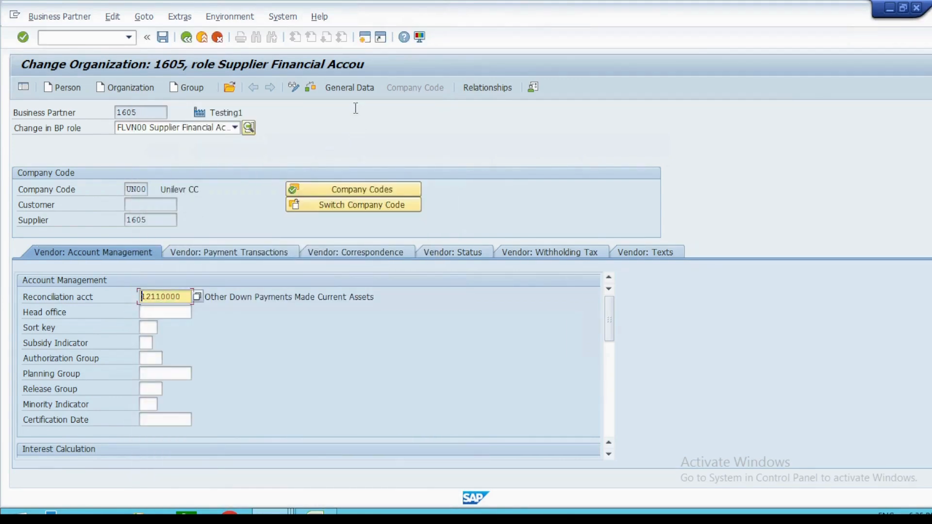
pyautogui.click(162, 37)
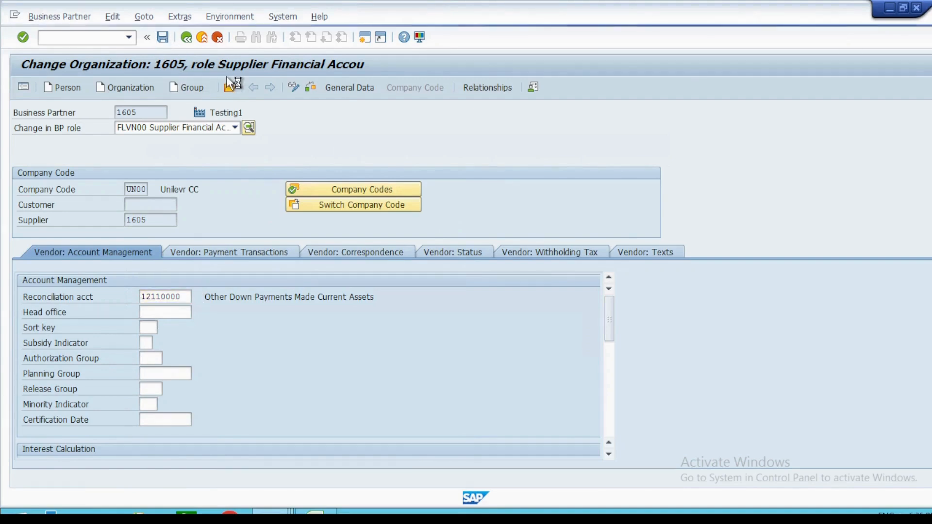
# - Switch the business partner to role FLVN01 Supplier Purchase and assign purchasing organization UN00 in its purchasing data
pyautogui.click(235, 127)
pyautogui.click(168, 163)
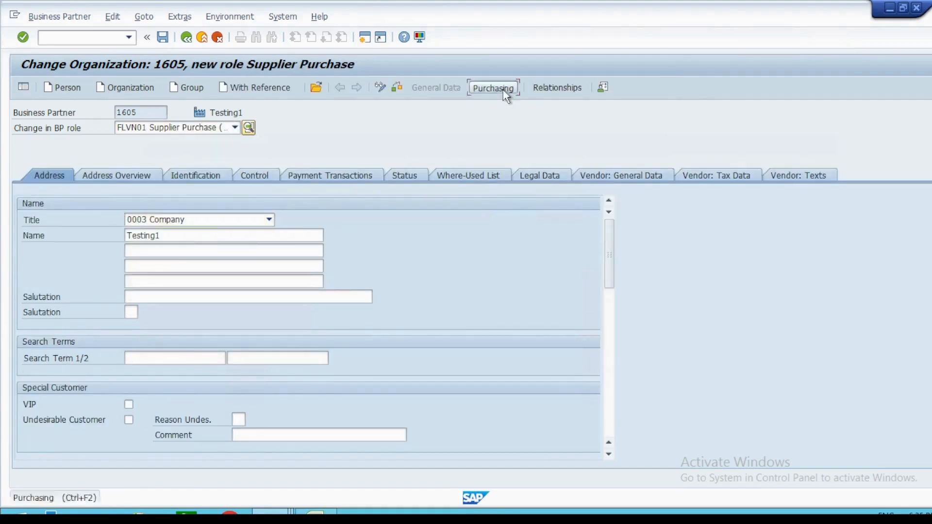
pyautogui.click(501, 91)
pyautogui.click(134, 189)
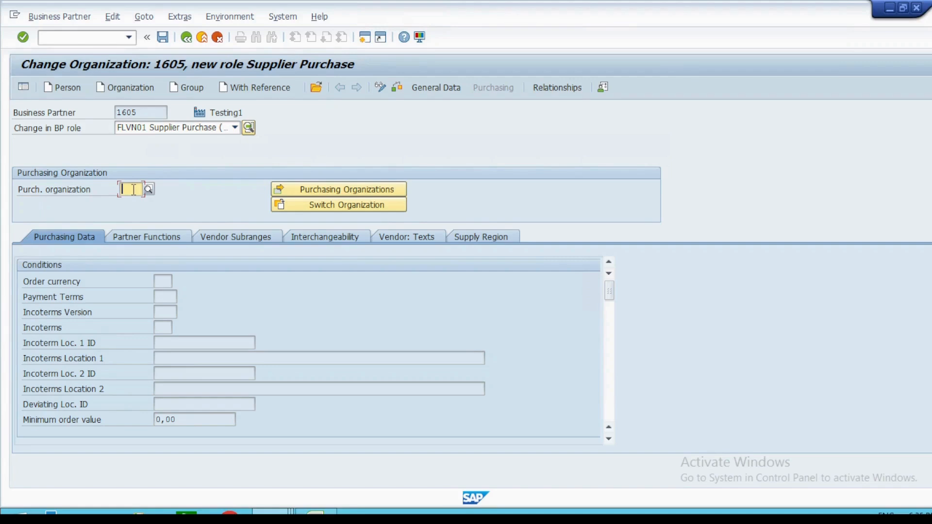
pyautogui.write('UN00')
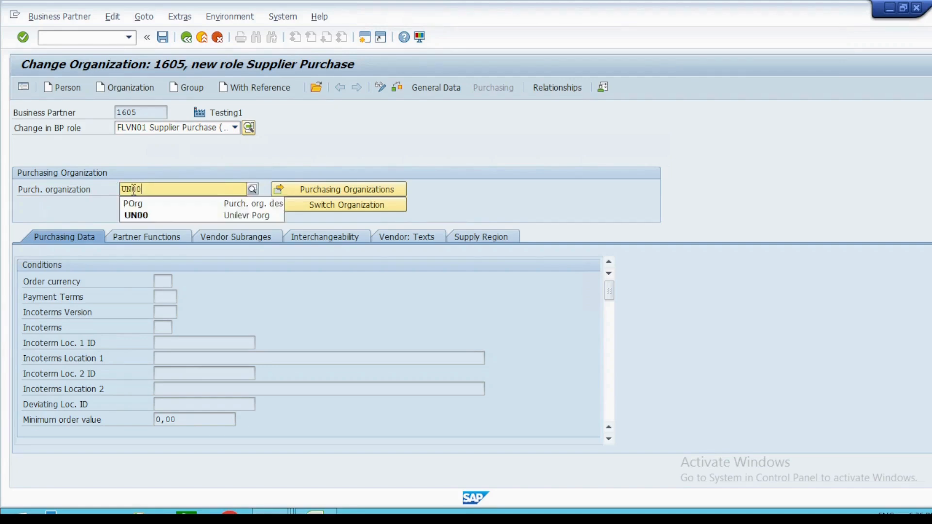
pyautogui.press('Return')
# - Set the supplier's order currency to INR and save the business partner
pyautogui.click(163, 297)
pyautogui.write('INR')
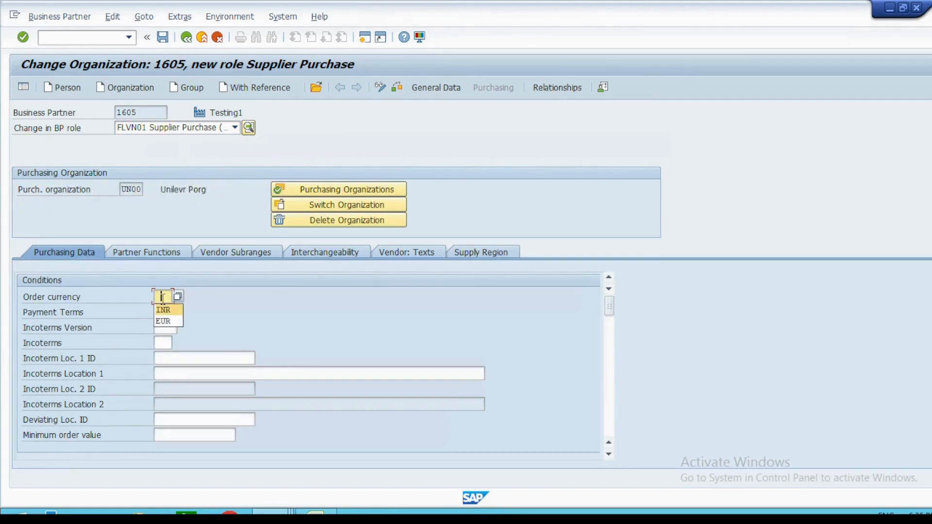
pyautogui.press('Return')
pyautogui.hotkey('ctrl', 's')
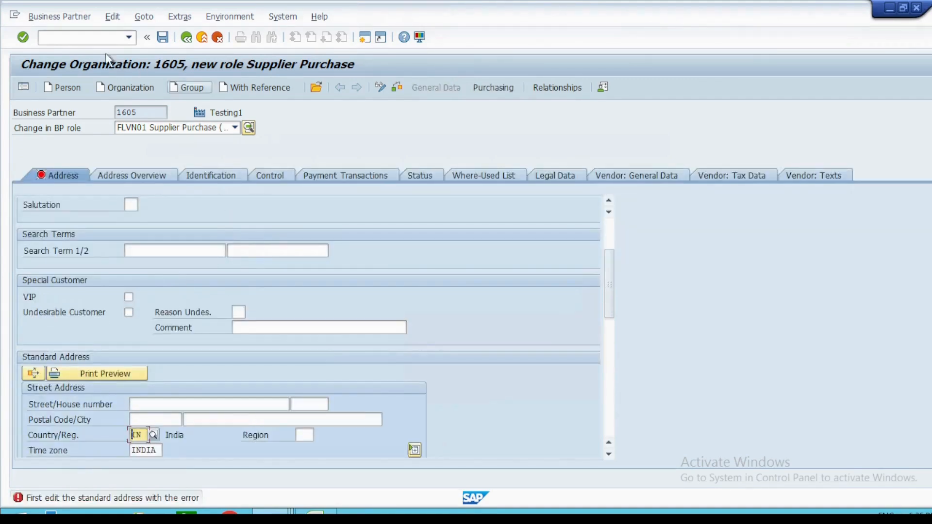
# - Leave the business partner and open transaction ME21N to create a purchase order
pyautogui.moveTo(141, 112); pyautogui.dragTo(76, 112)
pyautogui.click(119, 38)
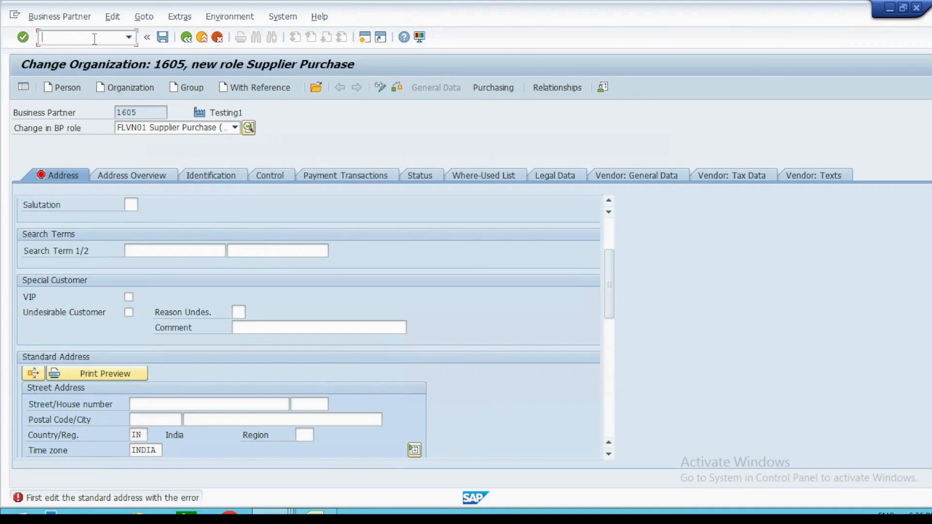
pyautogui.write('/ne')
pyautogui.press('BackSpace')
pyautogui.write('me21n')
pyautogui.press('Return')
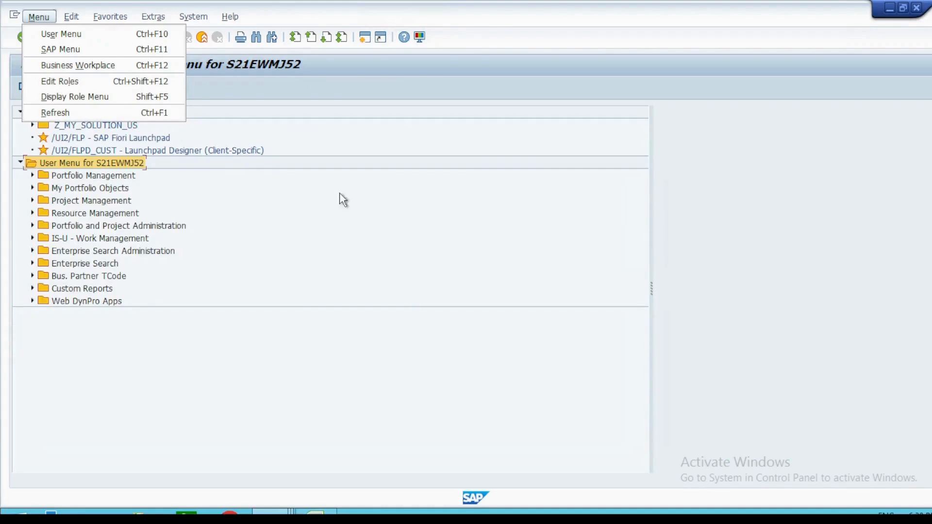
pyautogui.click(238, 89)
pyautogui.click(74, 43)
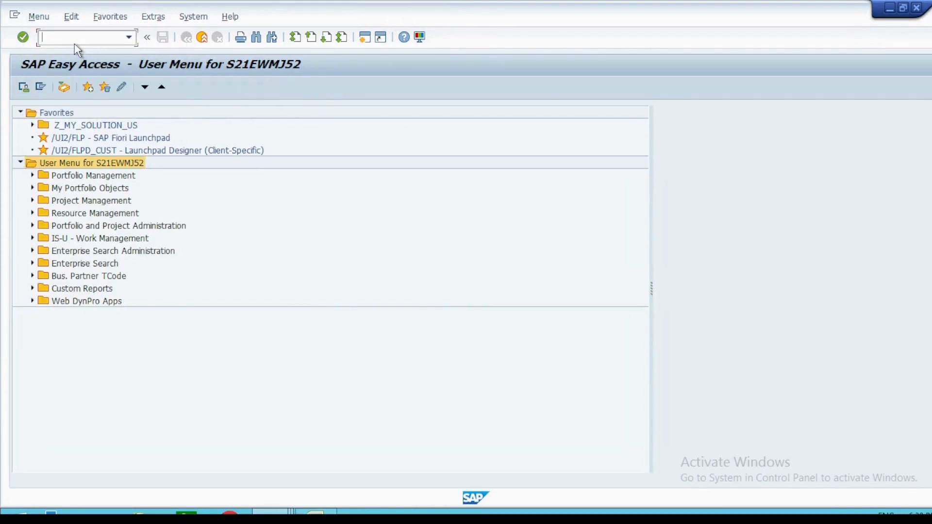
pyautogui.write('me21n')
pyautogui.press('Return')
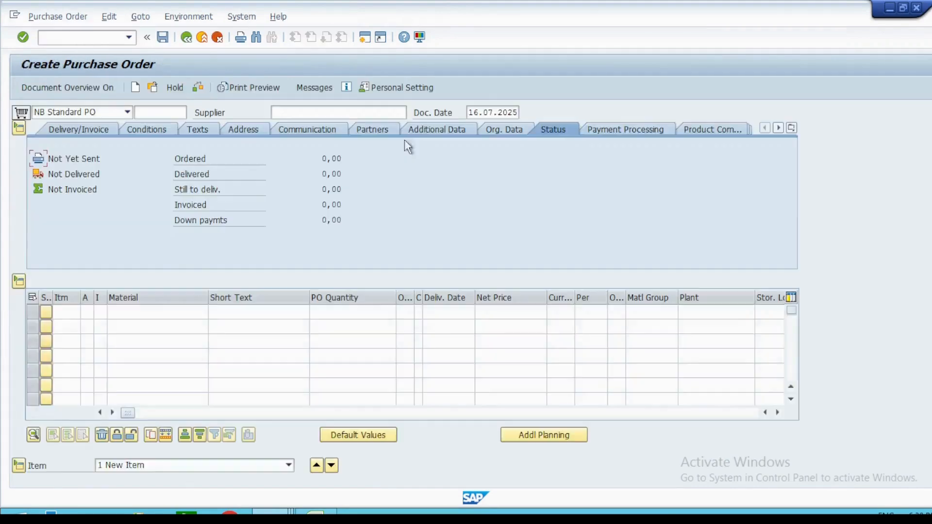
# - Enter the newly created supplier Testing1 as the supplier of the standard purchase order
pyautogui.click(335, 113)
pyautogui.write('HNH110')
pyautogui.hotkey('ctrl', 'a')
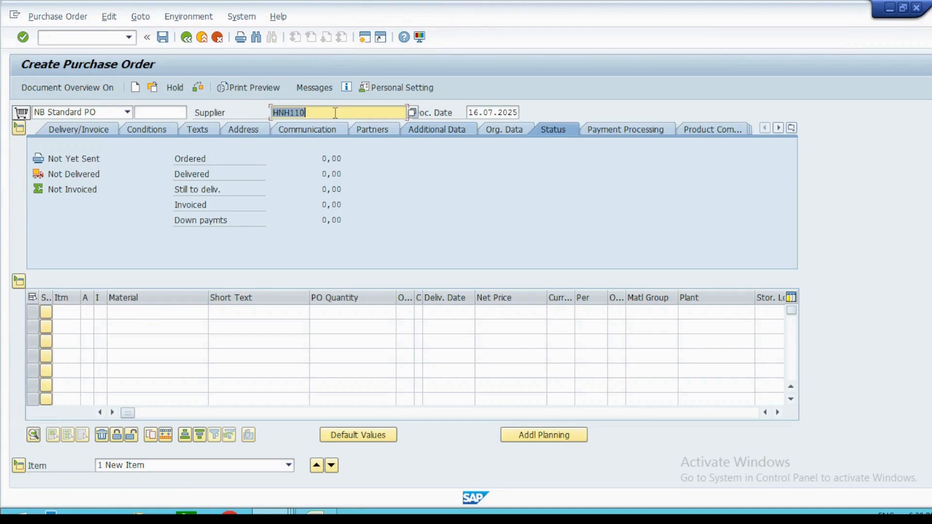
pyautogui.press('BackSpace')
pyautogui.press('Down')
pyautogui.press('Return')
pyautogui.press('Return')
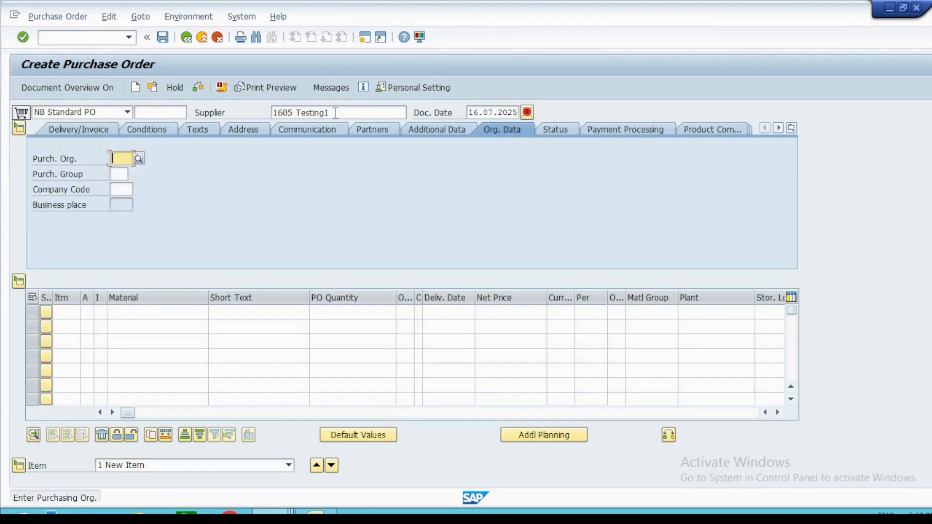
# - Enter purchasing organization UN00, purchasing group 000 and the company code starting with UN in the order's organizational data
pyautogui.write('UN00')
pyautogui.press('Tab')
pyautogui.write('000')
pyautogui.press('Tab')
pyautogui.write('ZLOG')
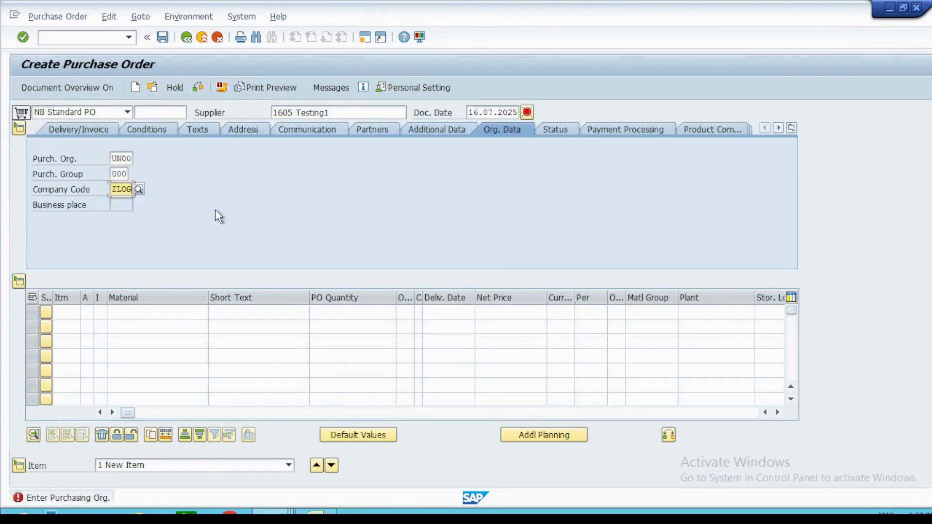
pyautogui.press('Return')
pyautogui.write('un')
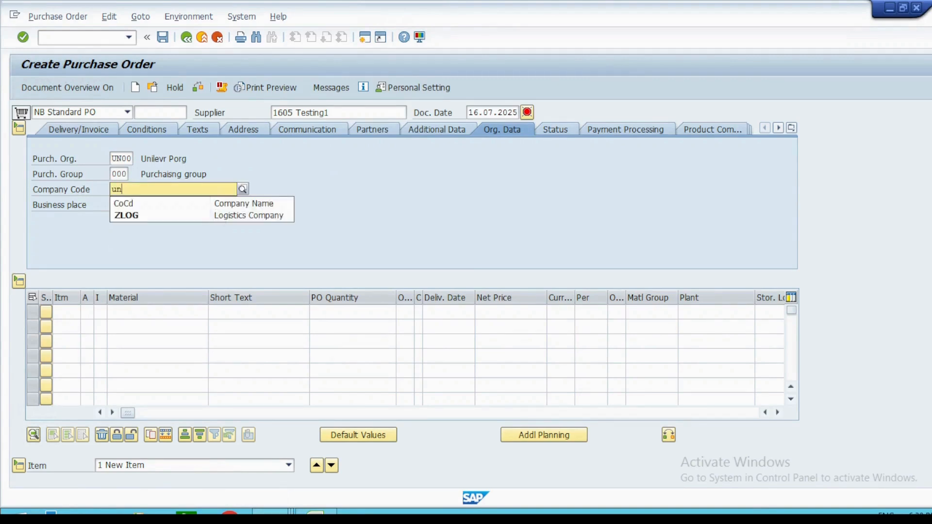
pyautogui.press('Down')
pyautogui.press('Return')
pyautogui.press('Return')
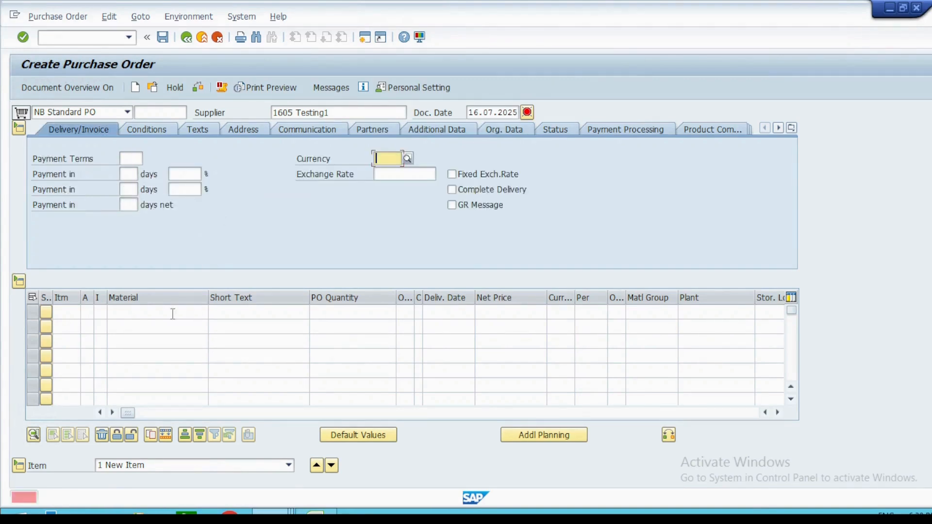
# - Set the purchase order's currency to INR, Indian Rupee, and continue to the partner data
pyautogui.write('IN')
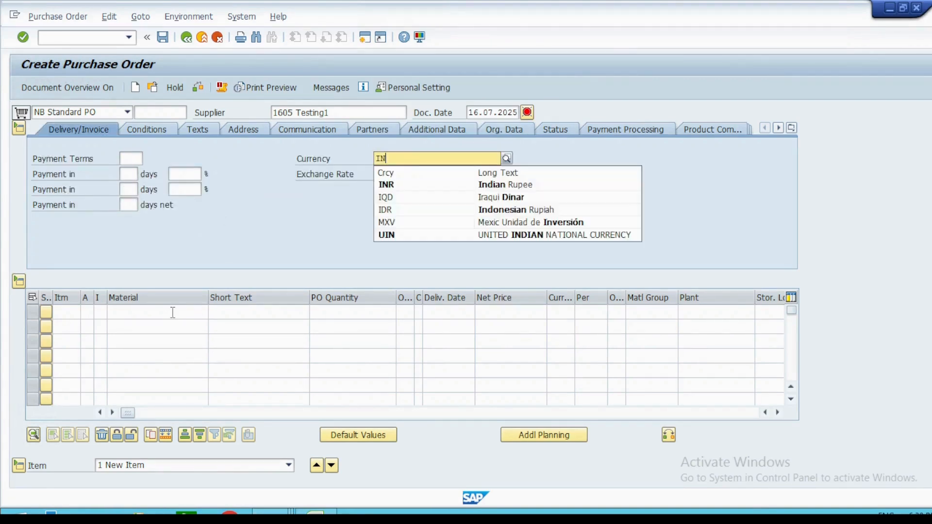
pyautogui.press('Down')
pyautogui.press('Return')
pyautogui.press('Return')
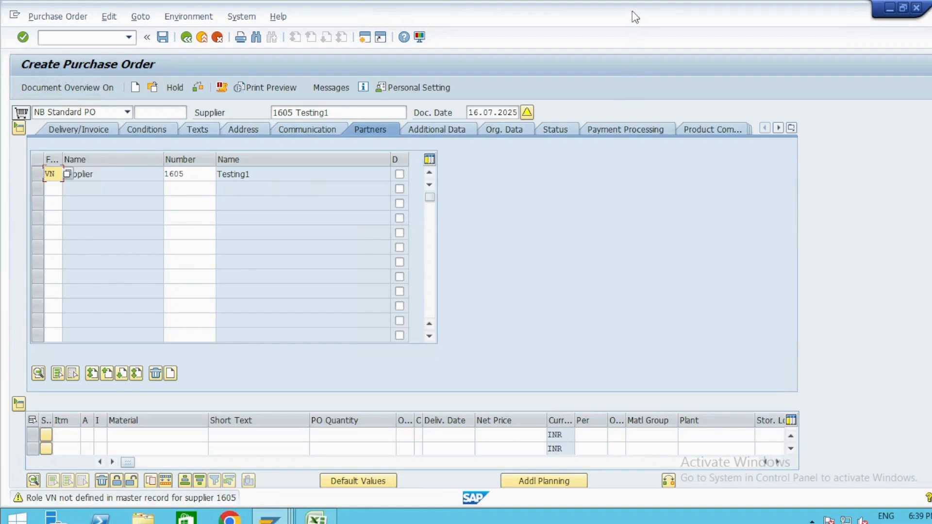
pyautogui.press('F10')
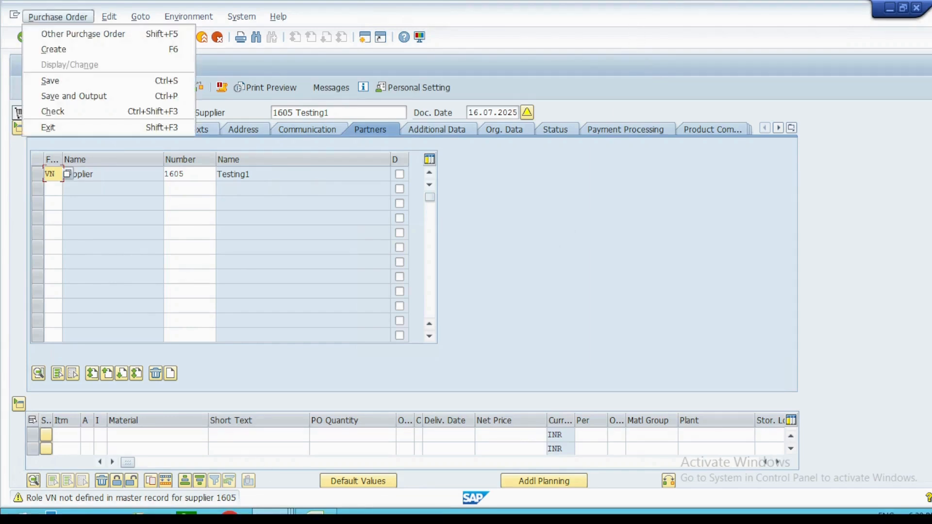
pyautogui.press('Escape')
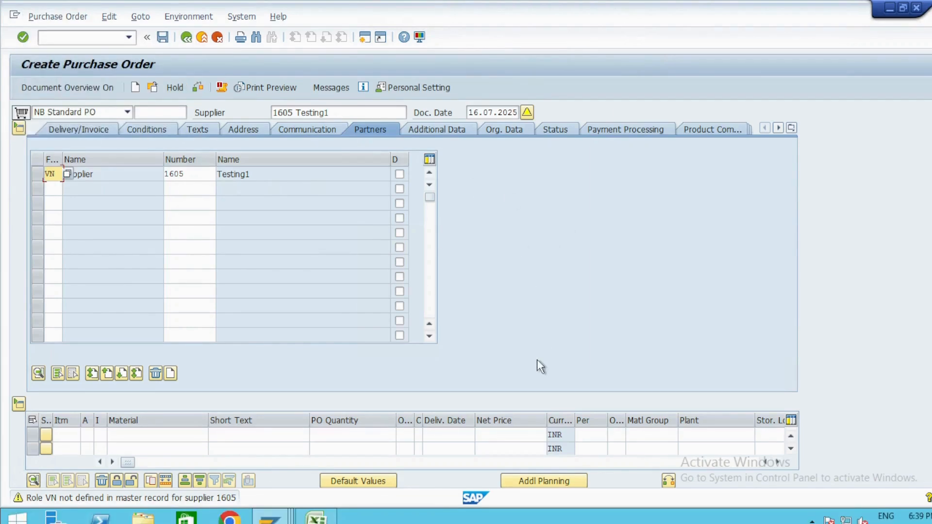
# - Switch to the Excel notes and enter the bold heading "Partner Determination for VAG" in cell H23
pyautogui.hotkey('alt', 'Tab')
pyautogui.press('Tab')
pyautogui.press('Tab')
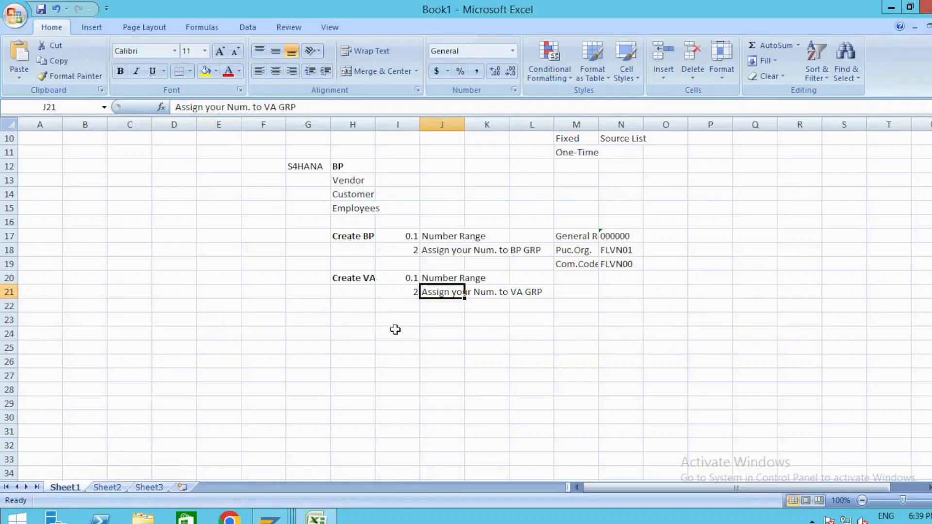
pyautogui.click(353, 324)
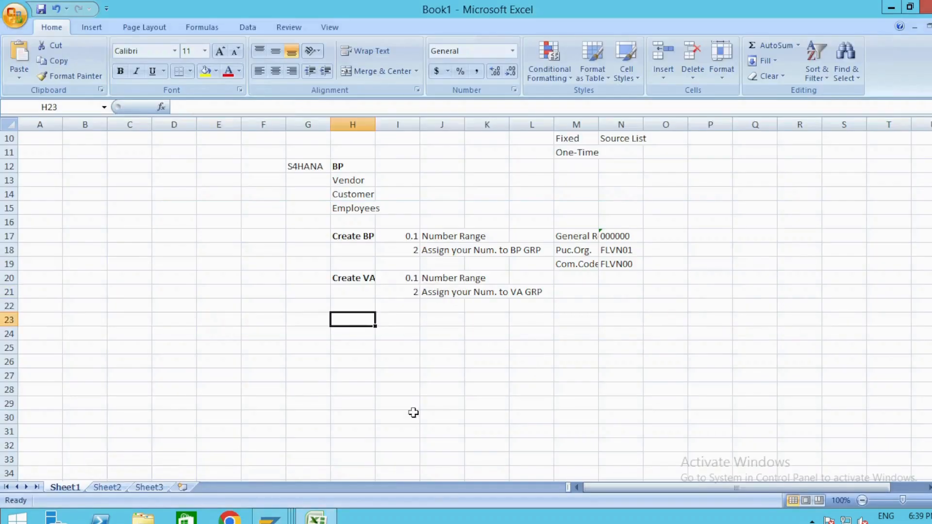
pyautogui.write('Par')
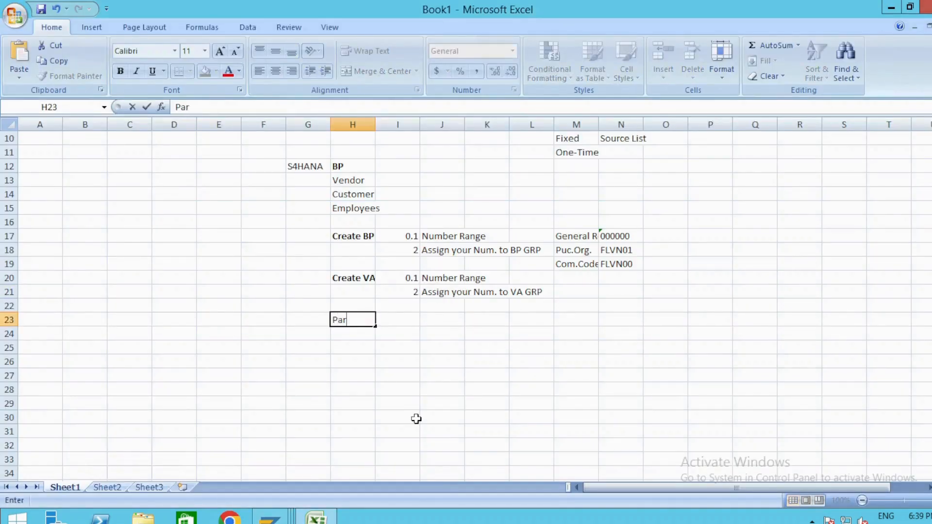
pyautogui.write('tner D')
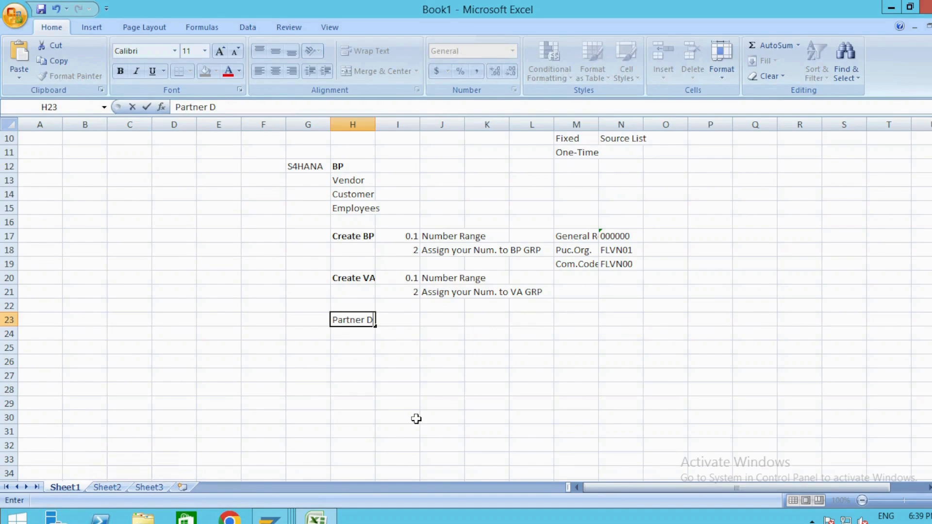
pyautogui.write('etermination')
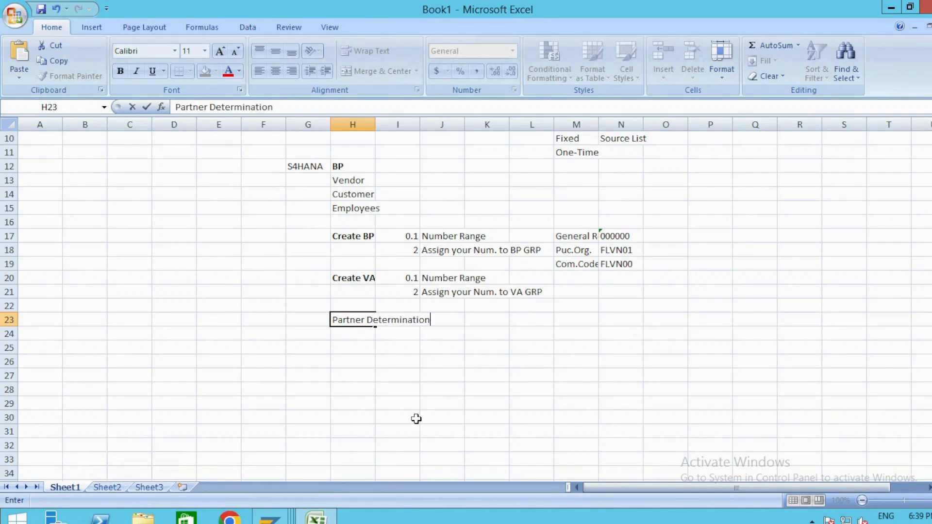
pyautogui.write(' for V')
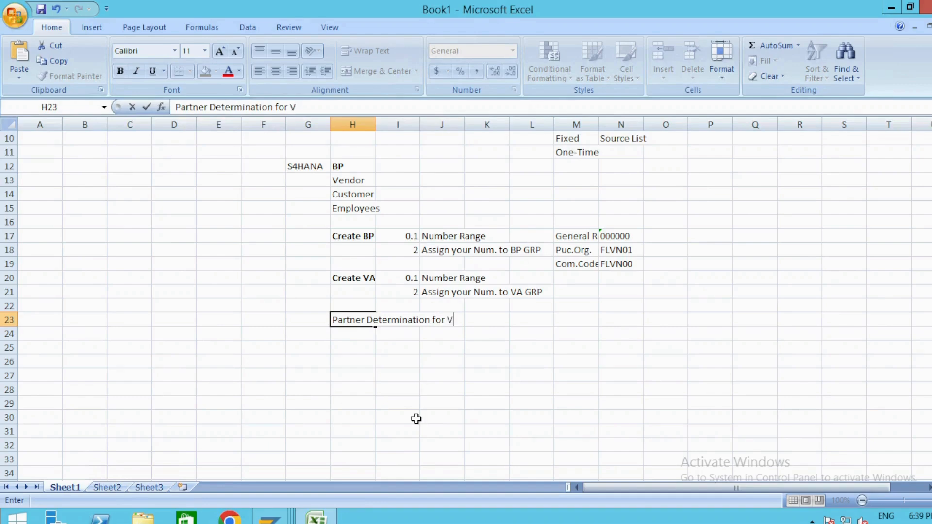
pyautogui.write('AG')
pyautogui.press('Right')
pyautogui.press('Left')
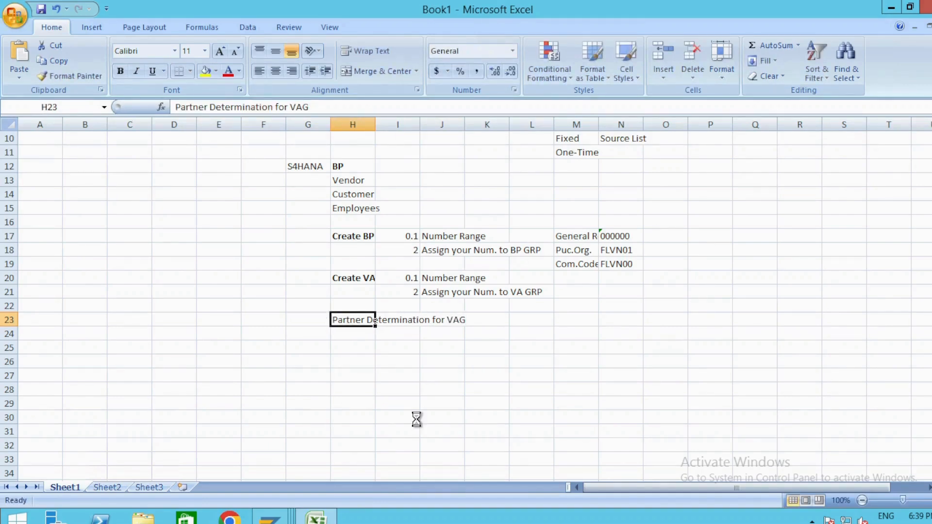
pyautogui.press('Escape')
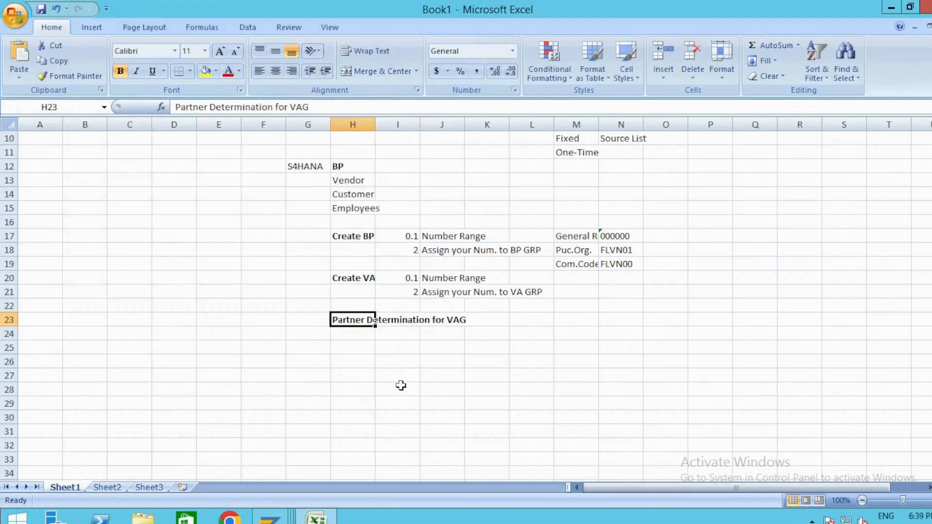
pyautogui.press('Down')
pyautogui.press('Right')
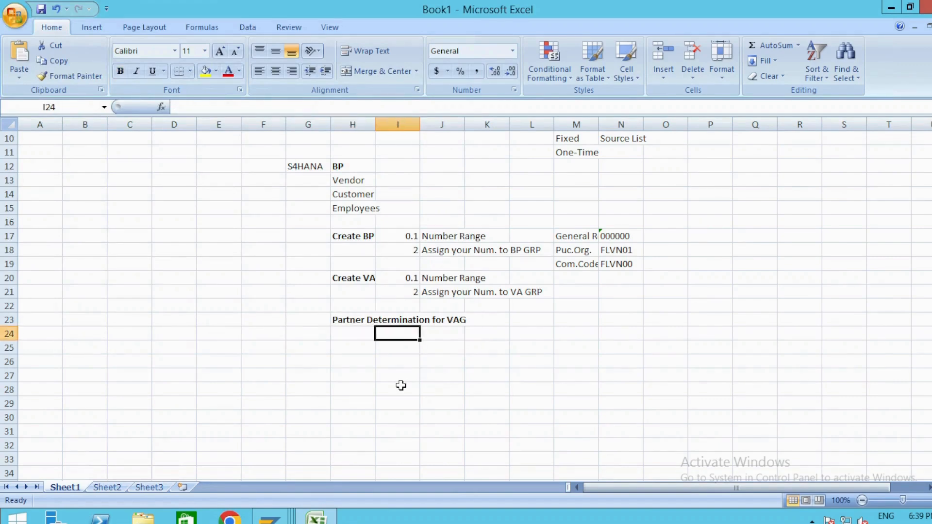
pyautogui.click(350, 320)
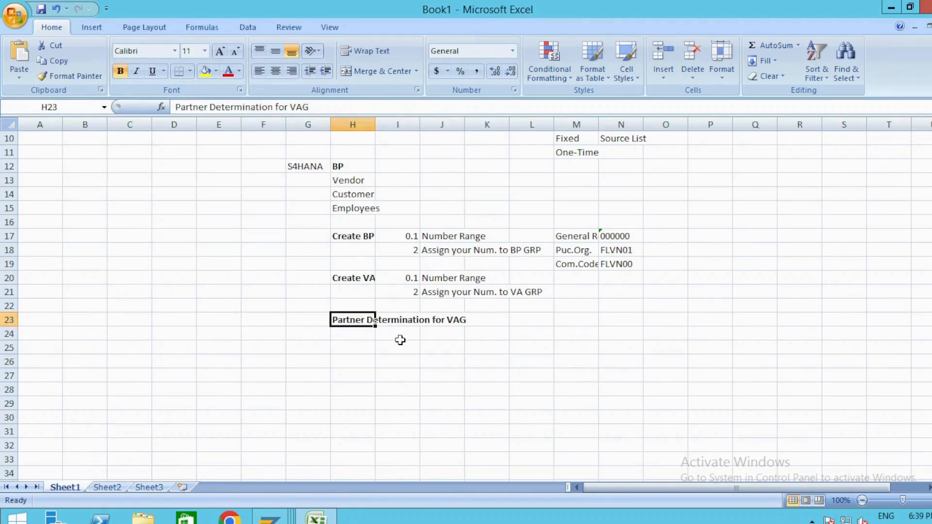
pyautogui.hotkey('alt', 'Tab')
pyautogui.hotkey('alt', 'Tab')
pyautogui.scroll(3, 618, 311)
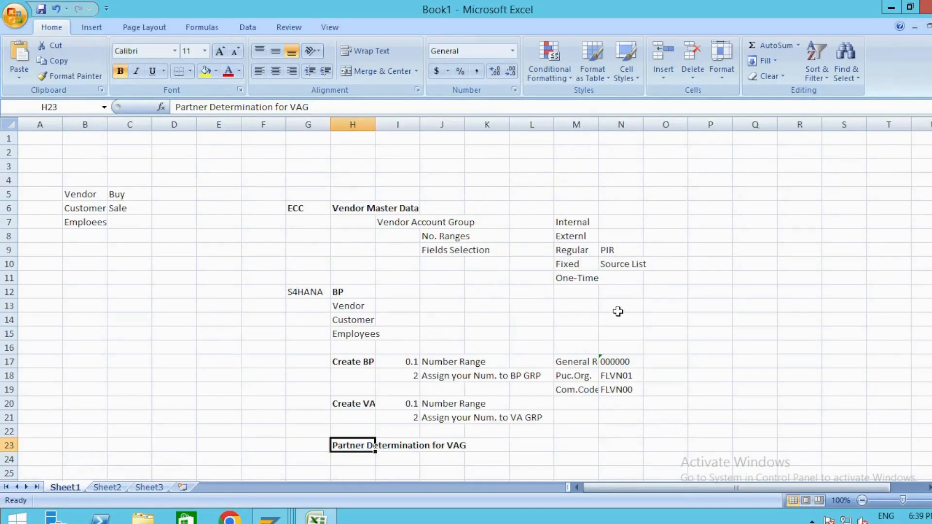
pyautogui.scroll(-3, 618, 312)
# - Enter Vendor in cell P23, on the row of the Partner Determination for VAG heading
pyautogui.click(576, 320)
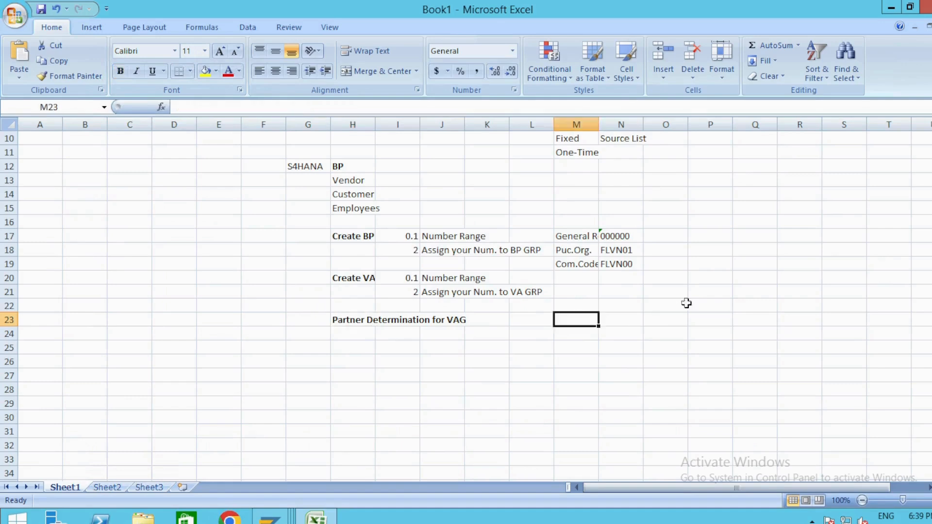
pyautogui.click(653, 318)
pyautogui.click(717, 322)
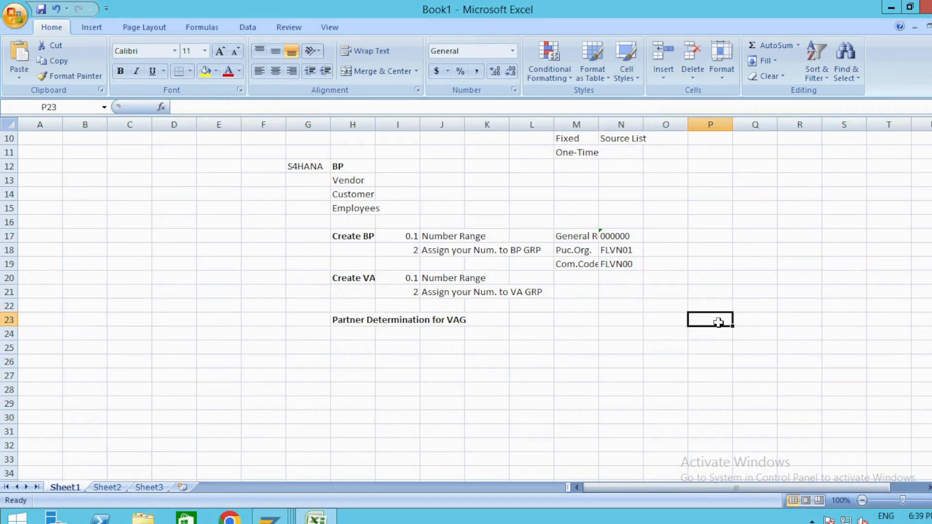
pyautogui.write('Vendor')
pyautogui.press('Tab')
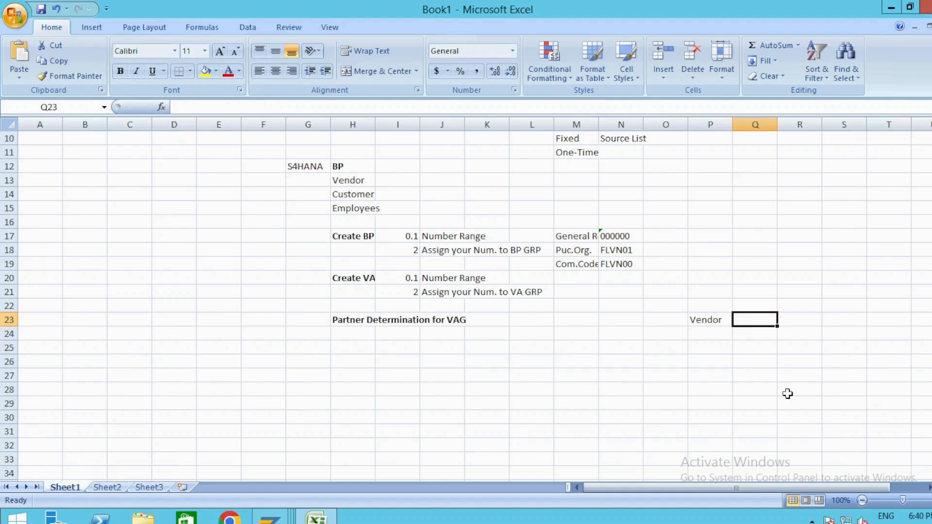
pyautogui.press('Return')
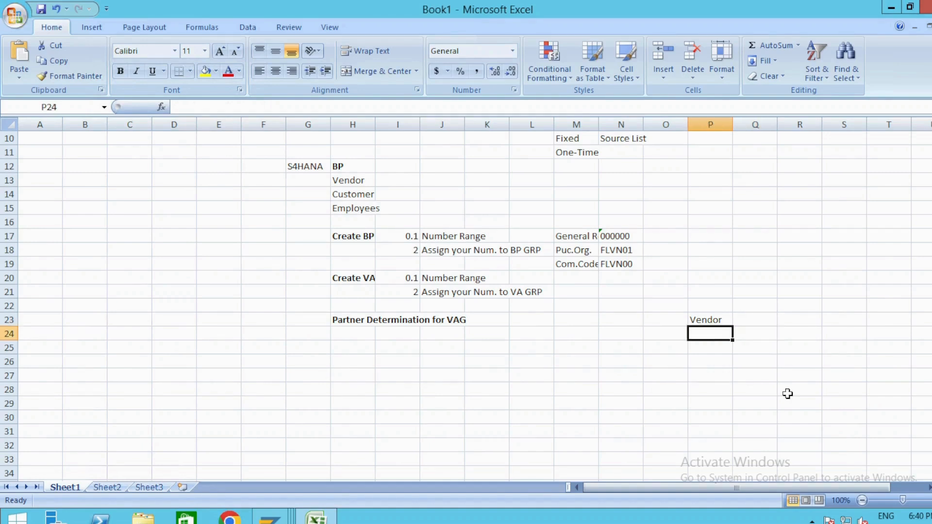
# - List the partner function OA with the description "Ordering Address" in P24 and Q24, under Vendor
pyautogui.write('OA')
pyautogui.press('Tab')
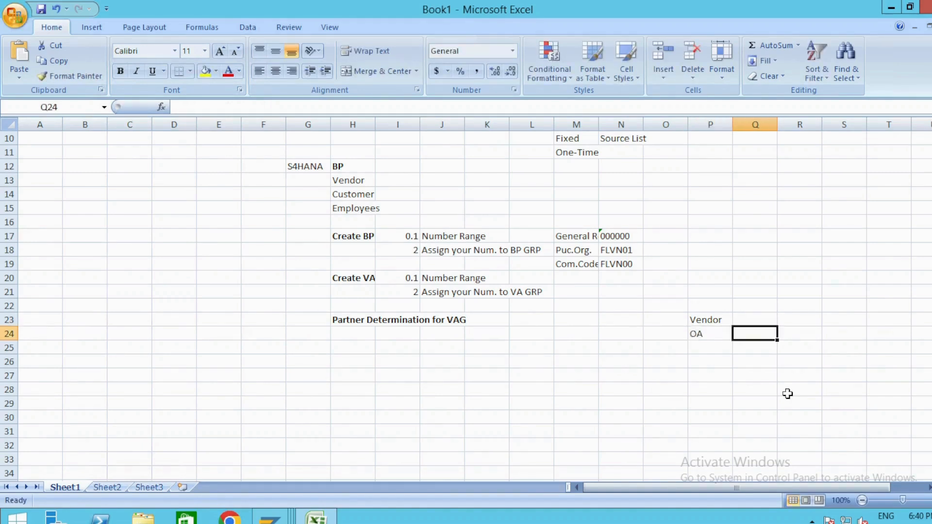
pyautogui.write('Order')
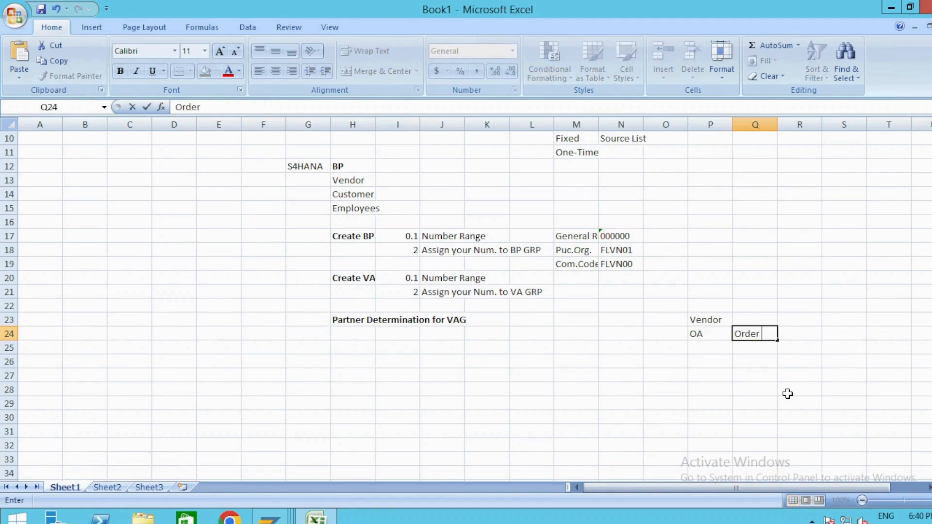
pyautogui.write('ing Addd')
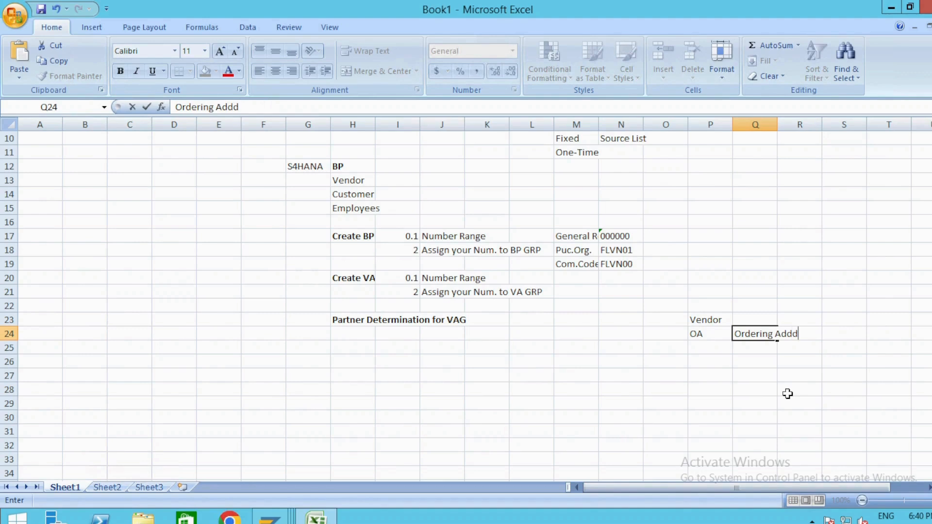
pyautogui.press('BackSpace')
pyautogui.write('ress')
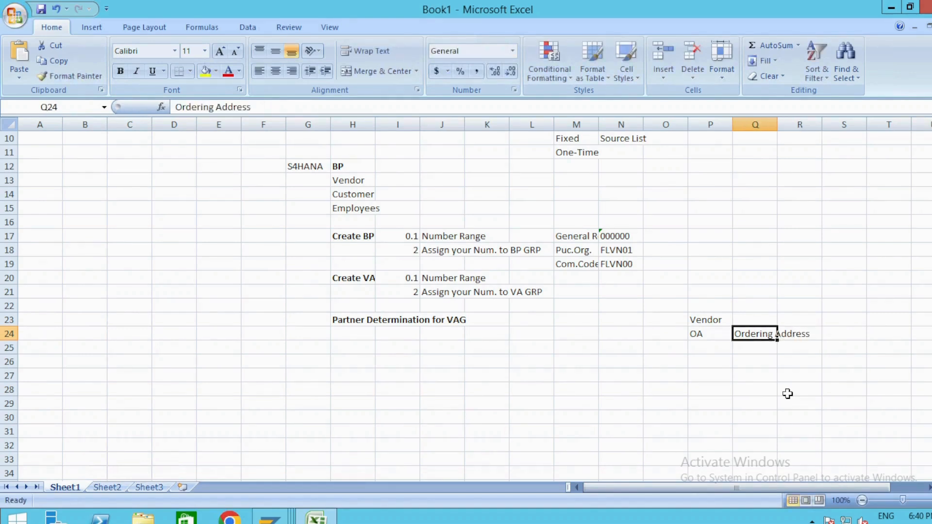
# - Add the partner function GS with the description "Goods Supplier" in cells P25 and Q25
pyautogui.press('Left')
pyautogui.press('Right')
pyautogui.press('Left')
pyautogui.press('Down')
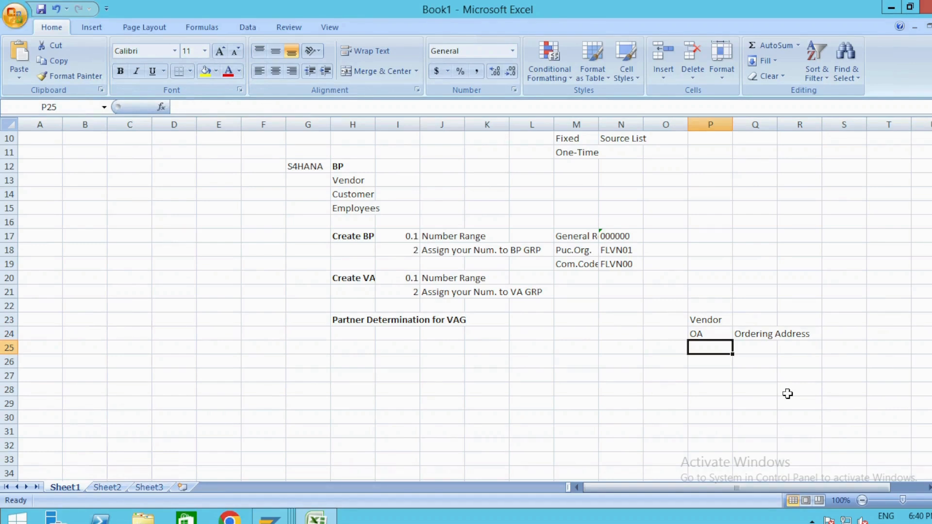
pyautogui.write('GS')
pyautogui.press('Tab')
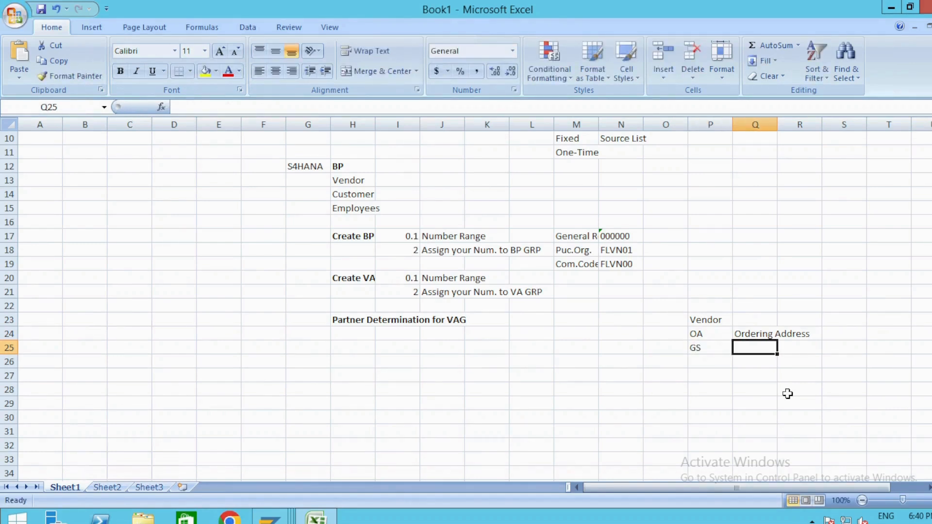
pyautogui.write('Goods ')
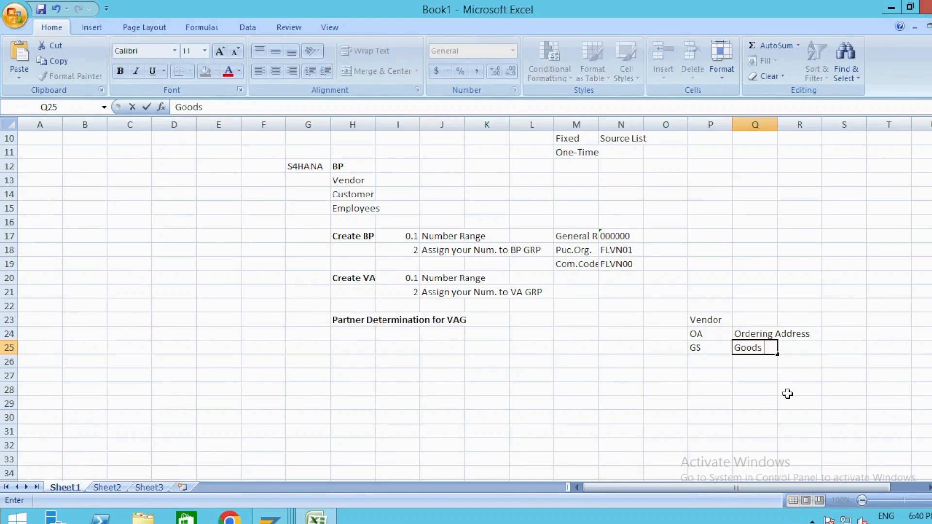
pyautogui.write('Supplier')
pyautogui.press('Return')
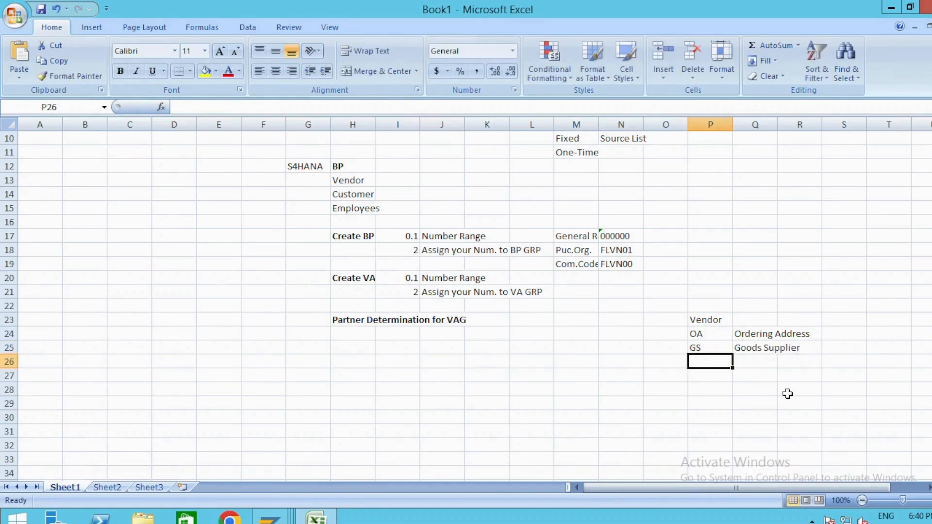
# - Review the Vendor, OA and GS entries and their descriptions cell by cell
pyautogui.press('Up')
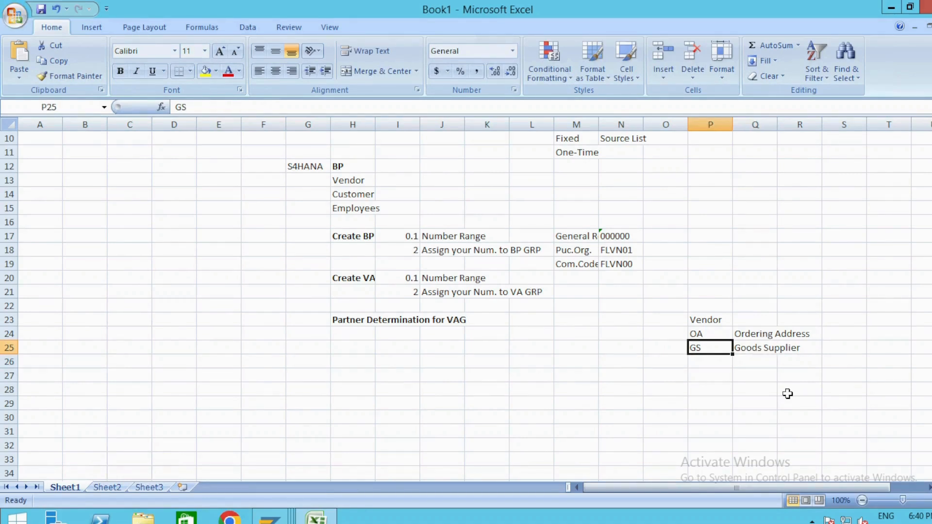
pyautogui.press('Up')
pyautogui.press('Up')
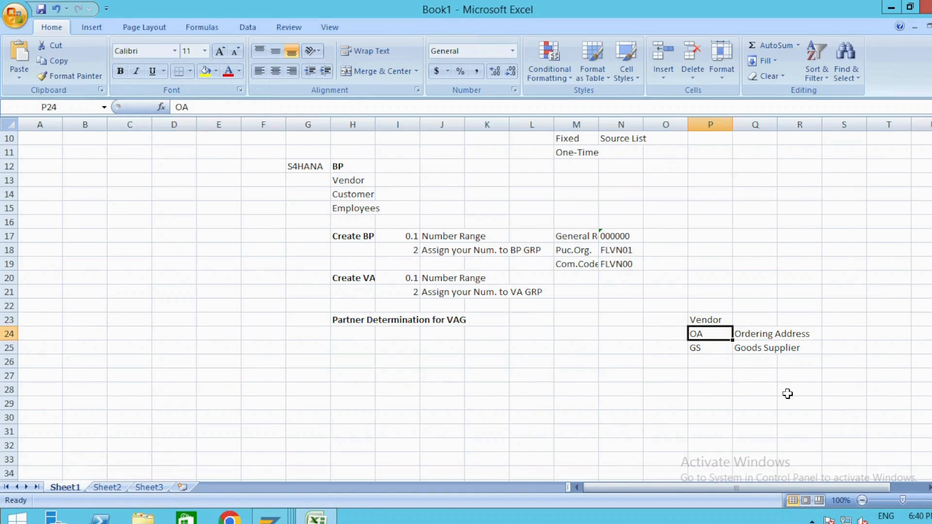
pyautogui.press('Right')
pyautogui.press('Left')
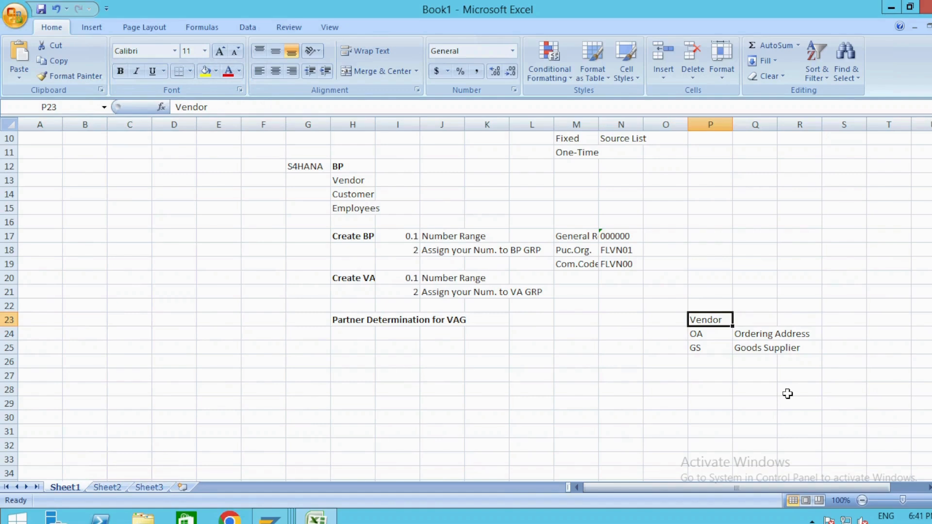
pyautogui.press('Down')
pyautogui.press('Down')
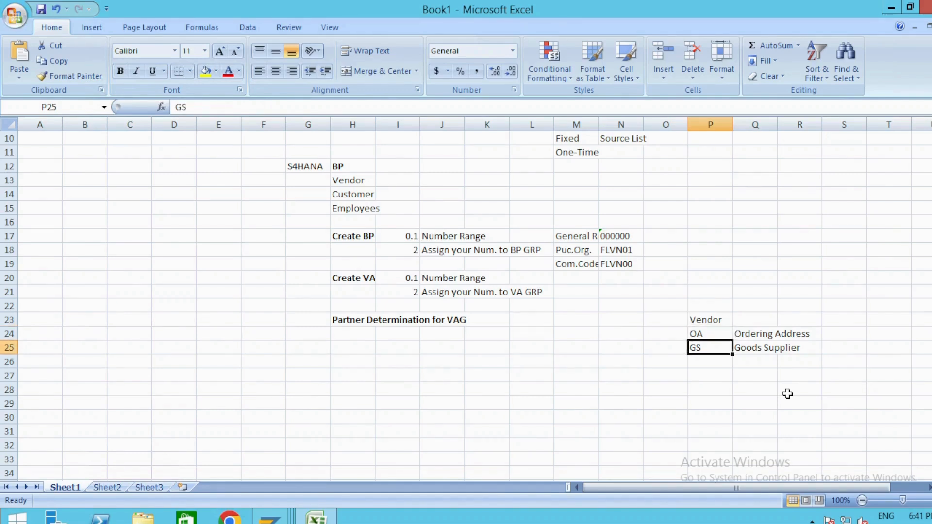
pyautogui.press('Right')
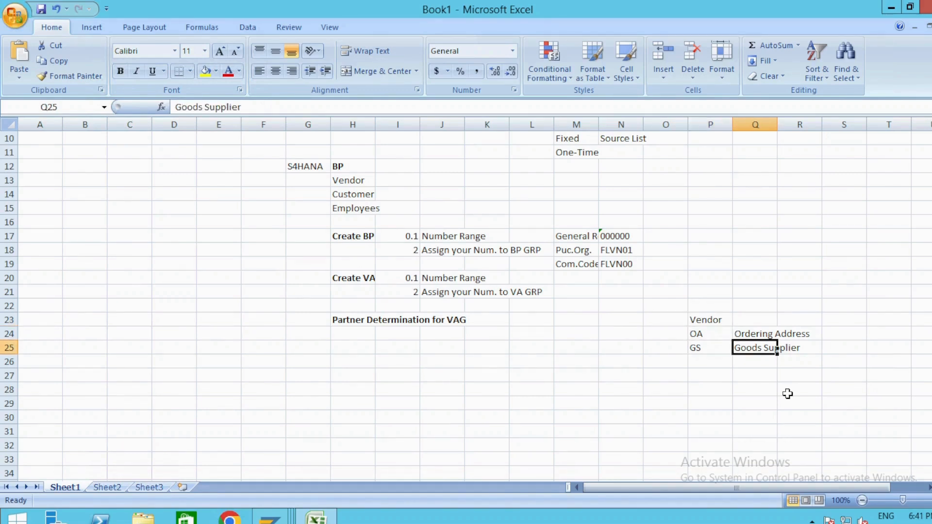
pyautogui.press('Left')
pyautogui.press('Right')
pyautogui.press('Left')
pyautogui.press('Up')
pyautogui.press('Up')
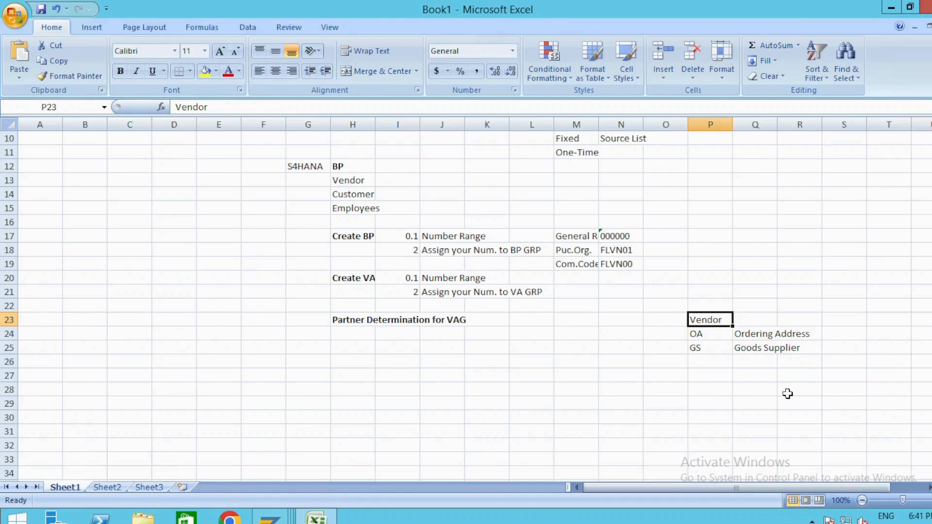
pyautogui.press('Down')
pyautogui.press('Right')
pyautogui.press('Left')
# - Add the partner function PI with the description "Invcoicing Party" in cells P26 and Q26
pyautogui.press('Down')
pyautogui.press('Down')
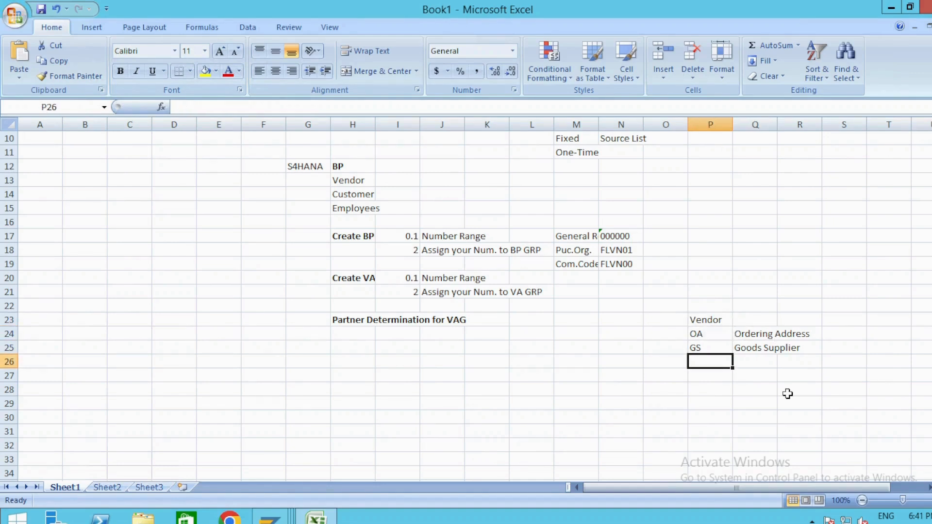
pyautogui.write('PI')
pyautogui.press('Tab')
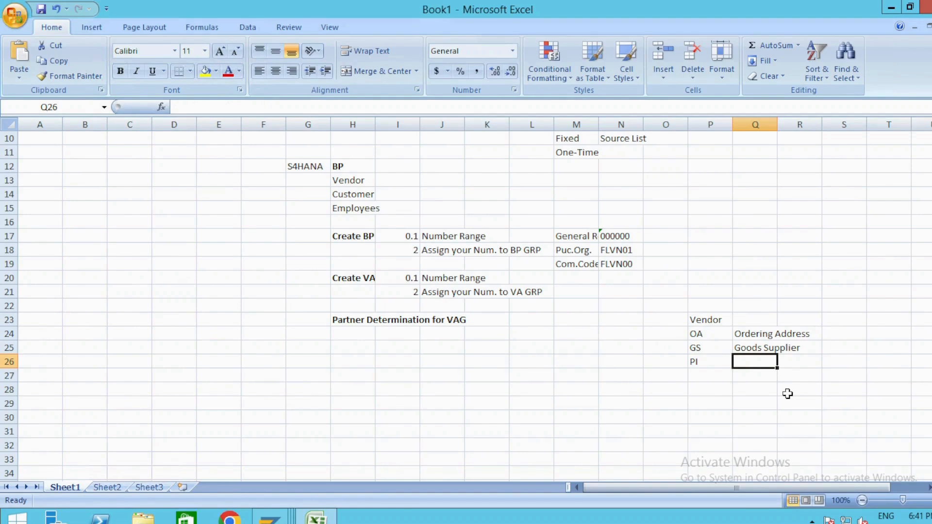
pyautogui.write('Invi')
pyautogui.press('BackSpace')
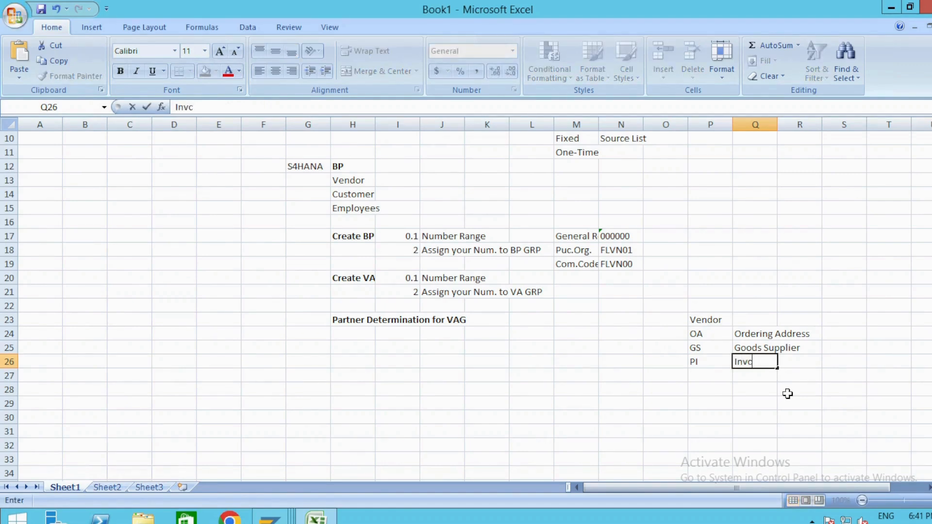
pyautogui.write('coicing Party')
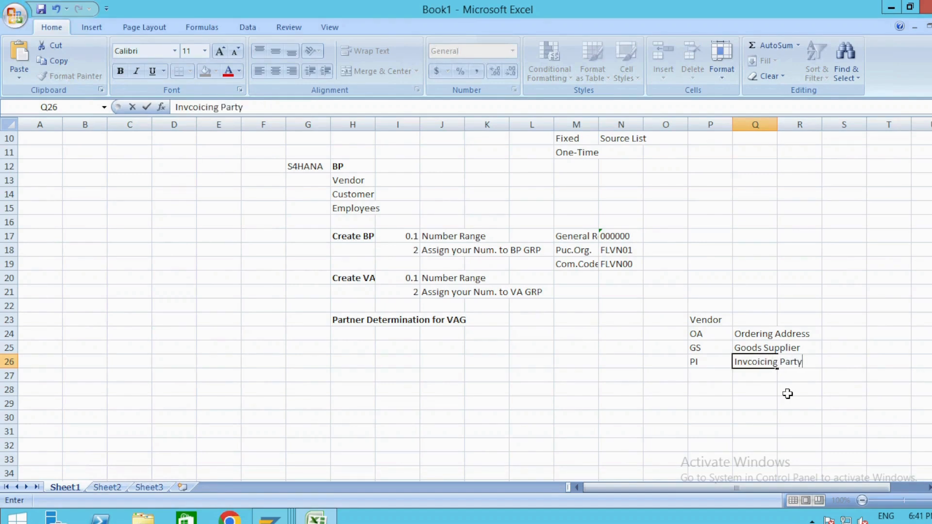
pyautogui.hotkey('ctrl', 'Return')
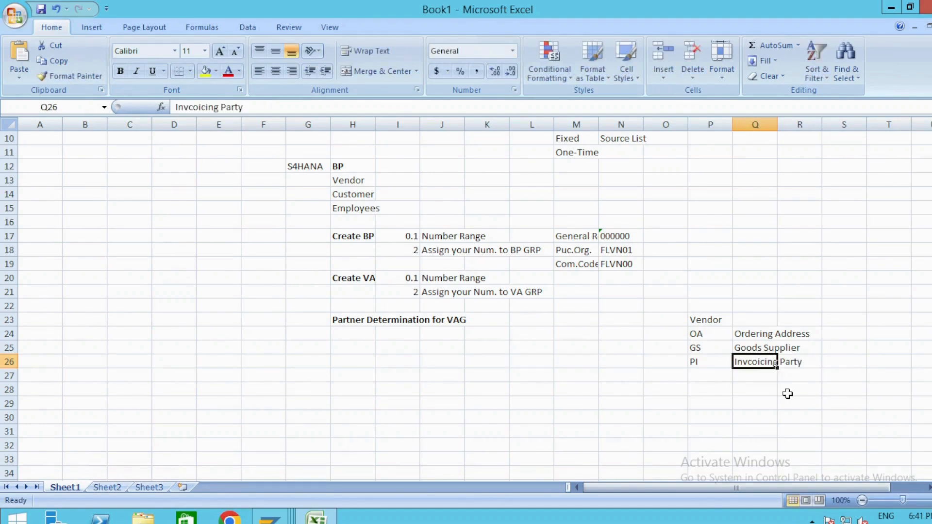
# - Go through the Vendor partner function list again, examining the OA, GS and PI rows
pyautogui.press('Up')
pyautogui.press('Up')
pyautogui.press('Up')
pyautogui.press('Left')
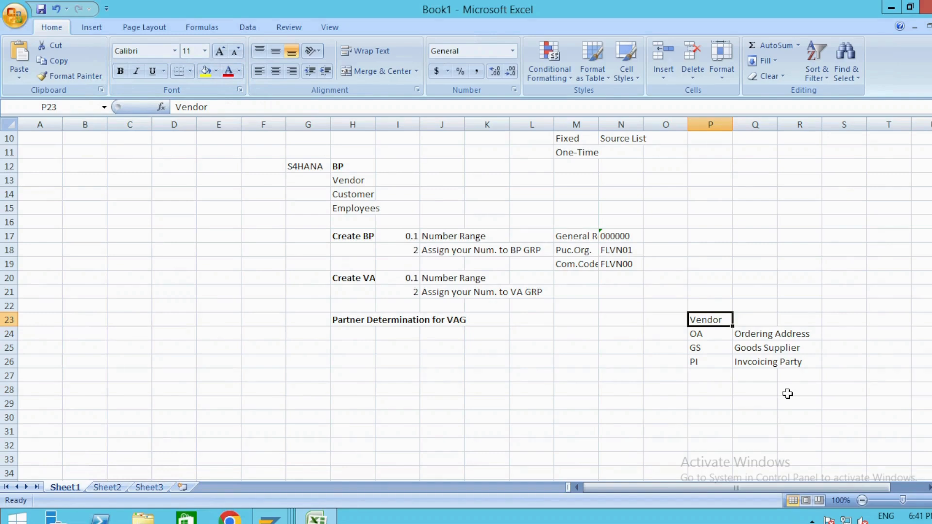
pyautogui.press('Down')
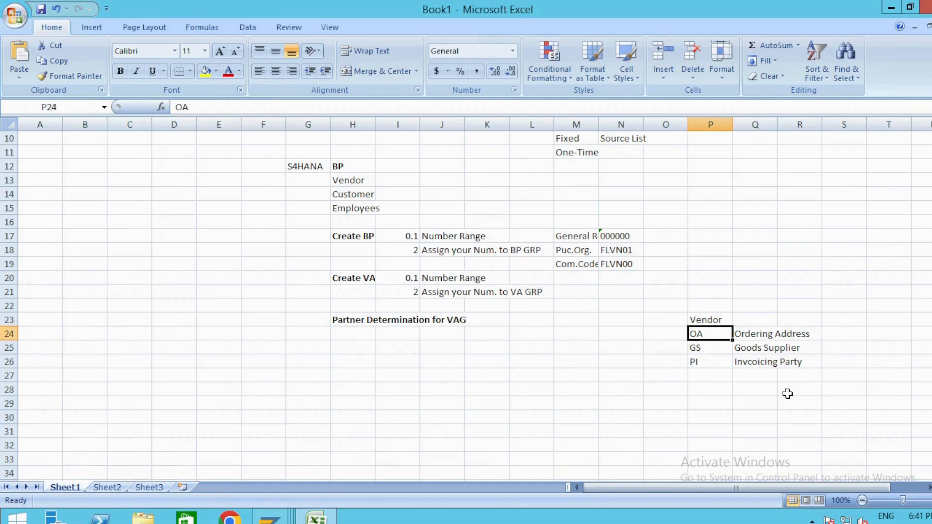
pyautogui.press('Down')
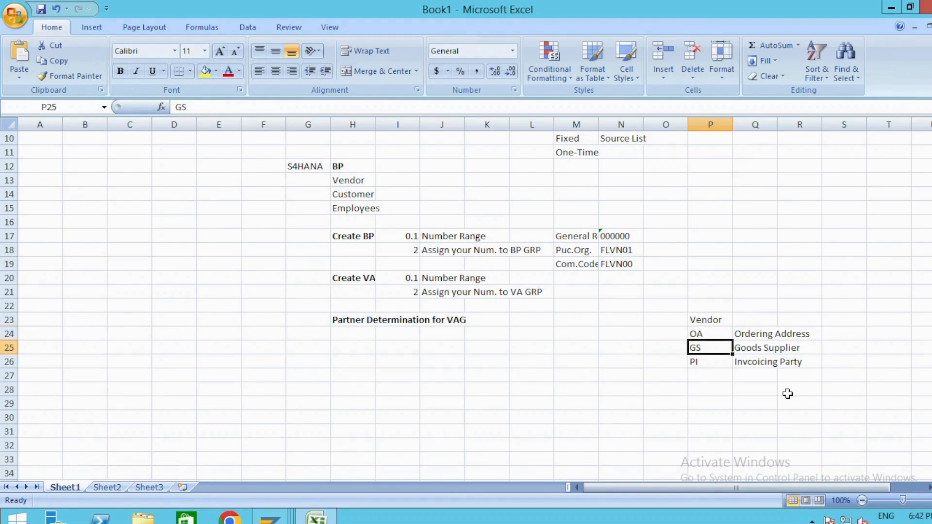
pyautogui.press('Right')
pyautogui.press('Right')
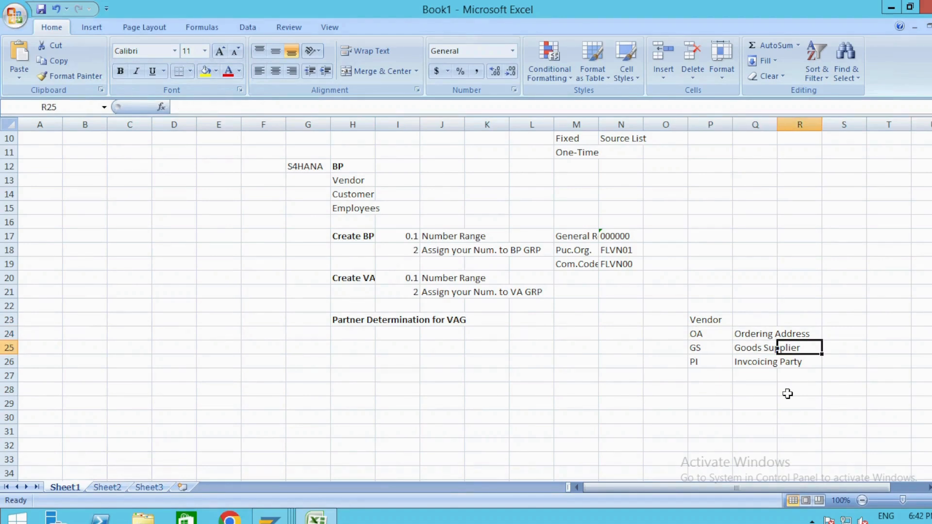
pyautogui.press('Left')
pyautogui.press('Down')
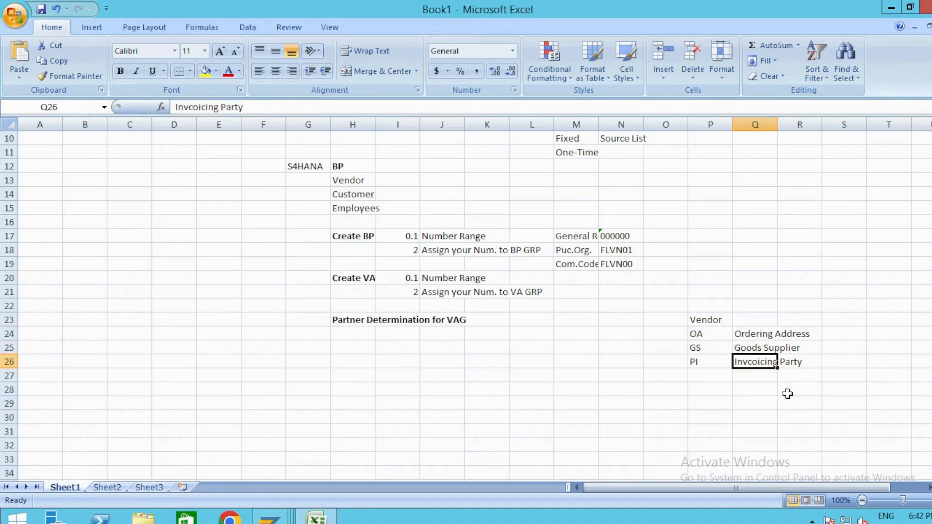
pyautogui.press('Left')
pyautogui.press('Right')
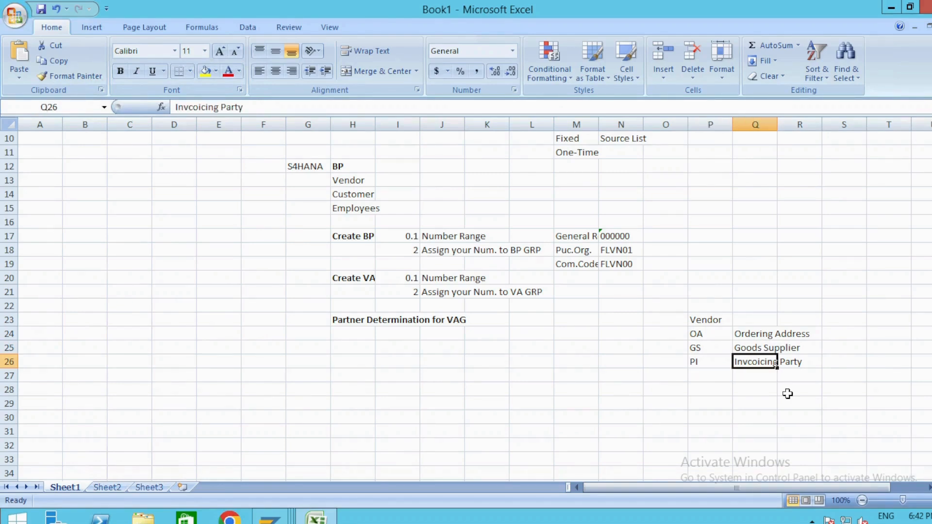
pyautogui.press('Left')
pyautogui.press('Right')
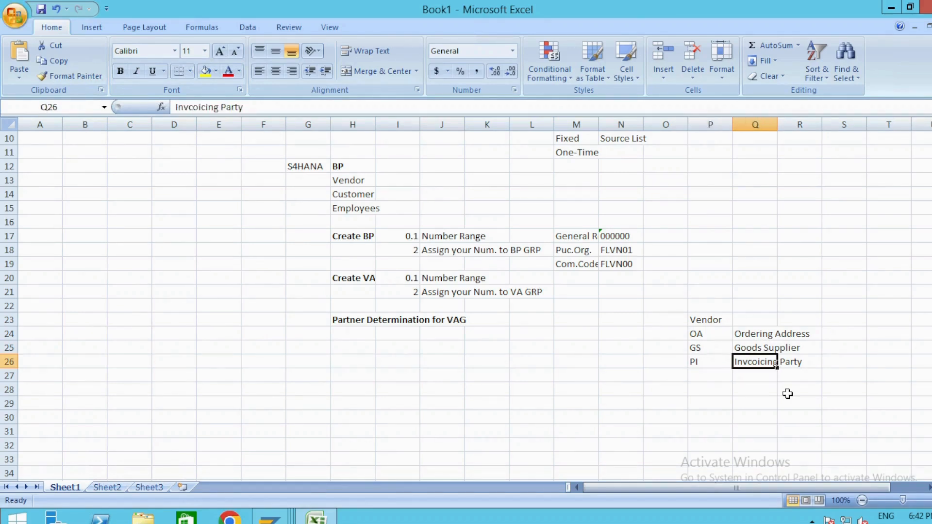
pyautogui.press('Left')
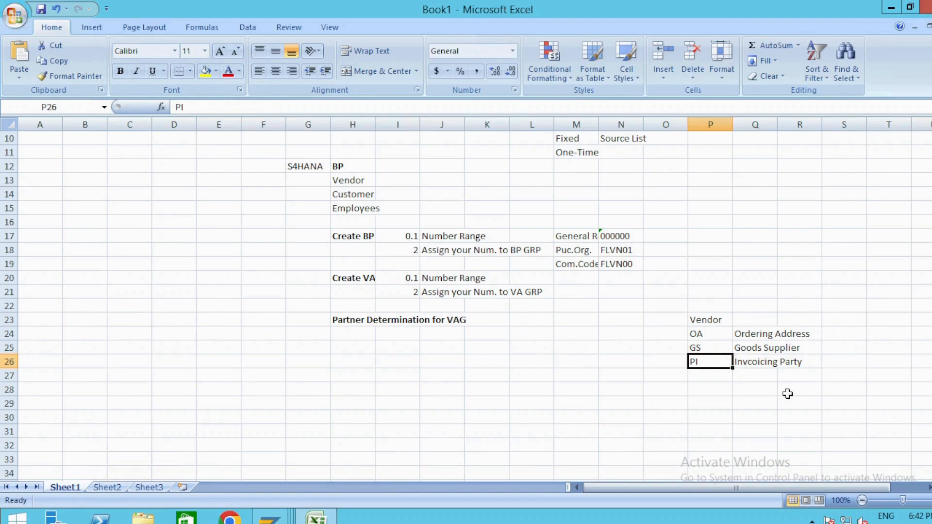
pyautogui.press('Up')
pyautogui.press('Up')
pyautogui.press('Up')
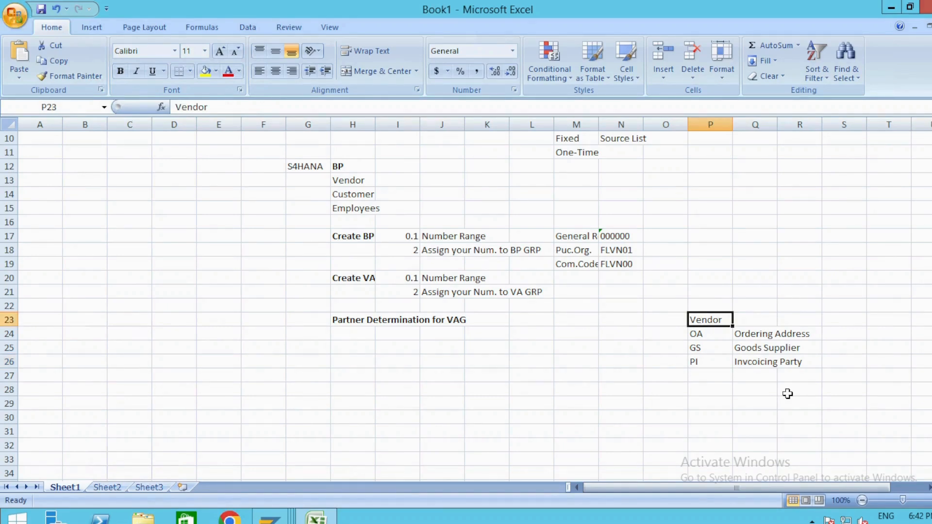
pyautogui.press('Up')
pyautogui.press('Down')
pyautogui.hotkey('ctrl', 'Left')
pyautogui.hotkey('ctrl', 'Right')
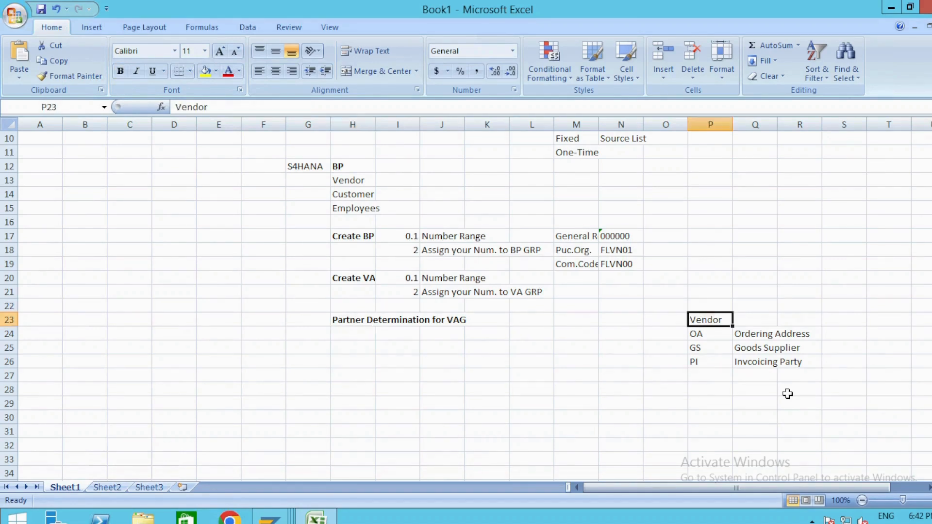
pyautogui.hotkey('ctrl', 'Left')
pyautogui.hotkey('ctrl', 'Right')
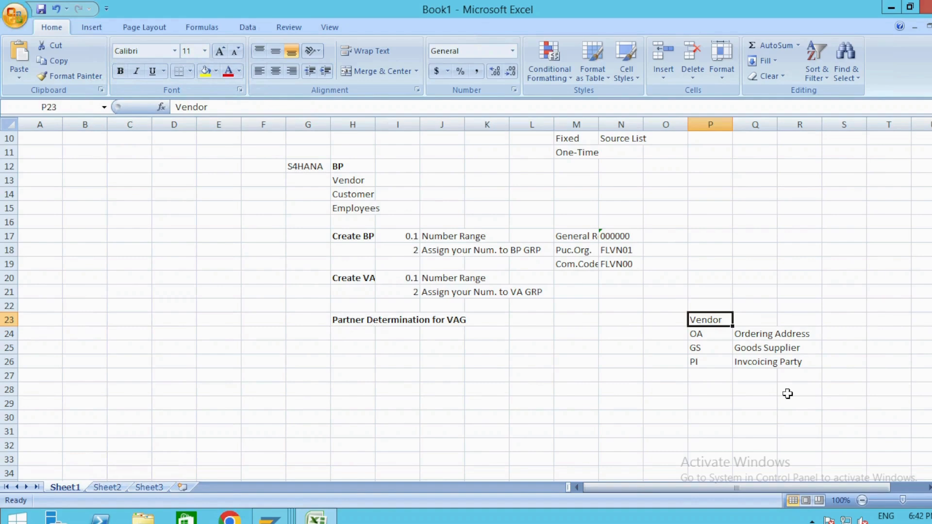
pyautogui.hotkey('ctrl', 'Left')
pyautogui.hotkey('ctrl', 'Right')
pyautogui.hotkey('ctrl', 'Left')
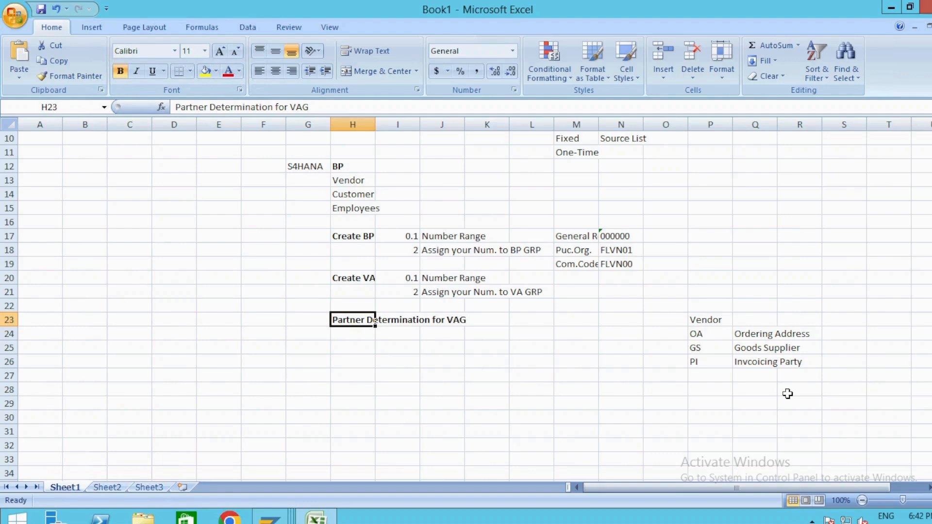
# - Switch to the SAP purchase order window, run transaction /nspro and open the SAP Reference IMG
pyautogui.hotkey('alt', 'Tab')
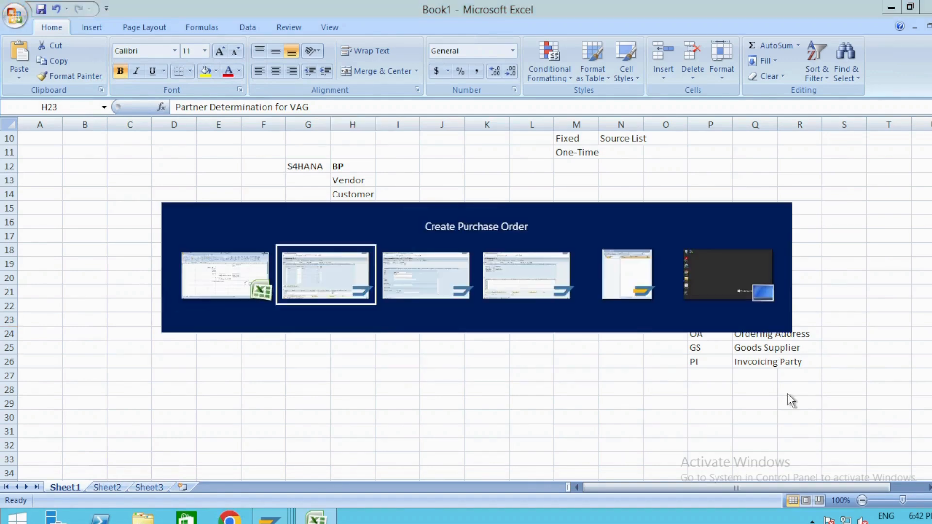
pyautogui.click(82, 42)
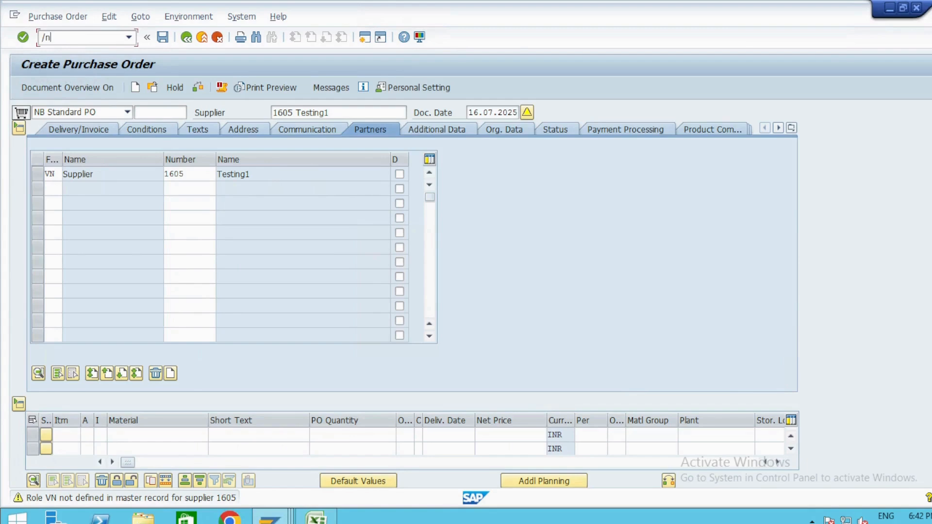
pyautogui.write('/nspro')
pyautogui.press('Return')
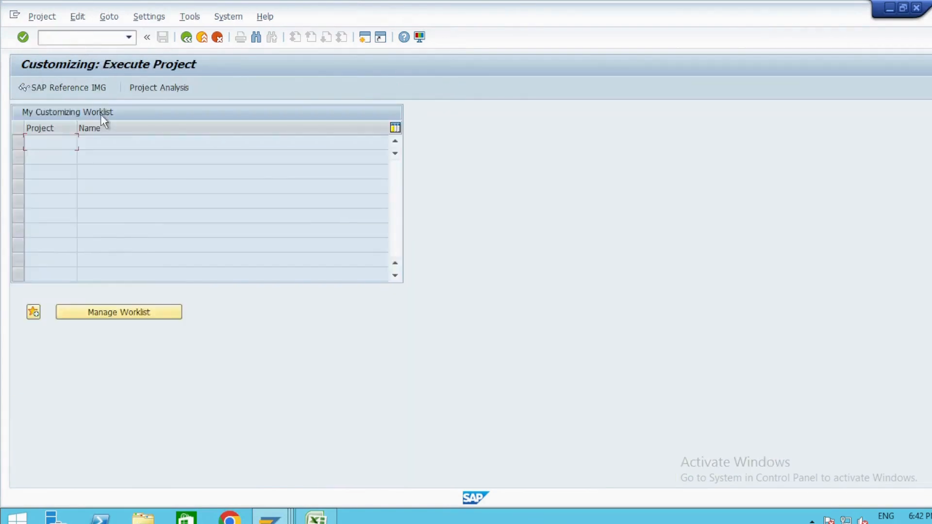
pyautogui.click(94, 88)
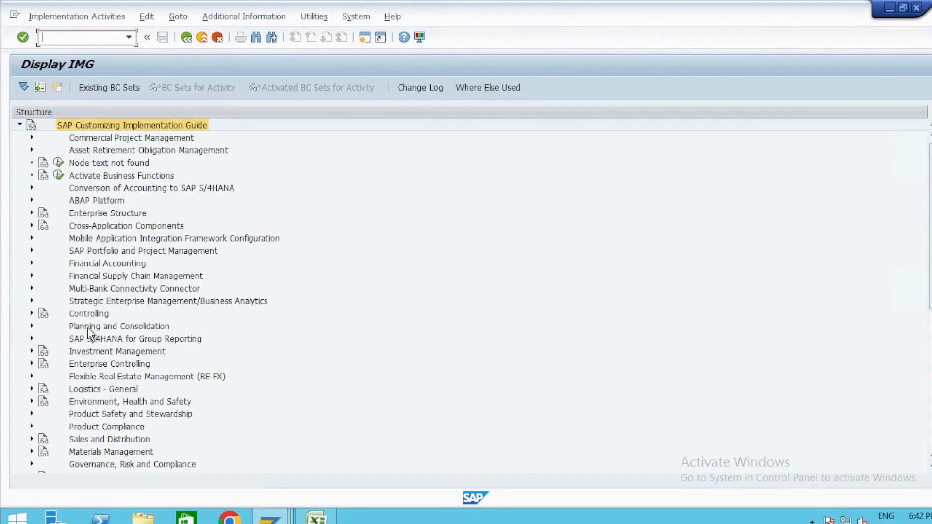
# - Expand Materials Management and its Purchasing node in the IMG structure
pyautogui.click(108, 450)
pyautogui.scroll(-2, 172, 358)
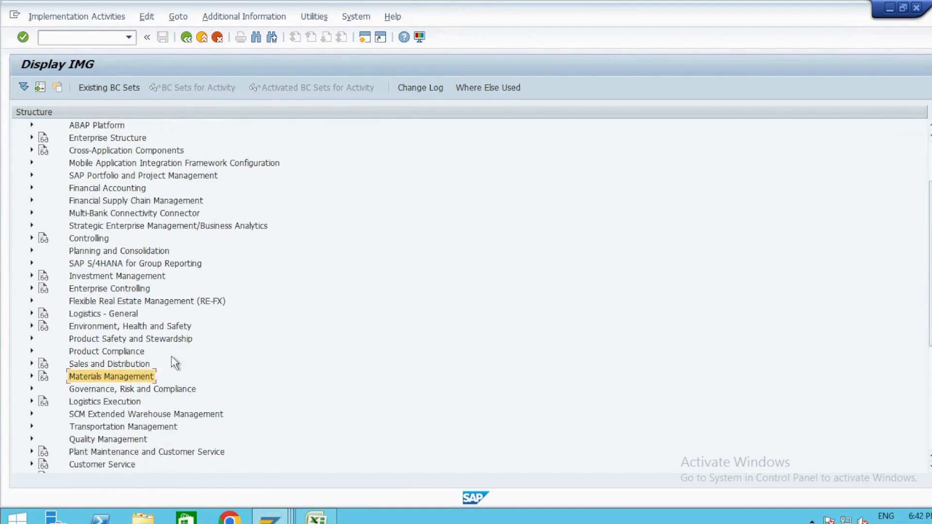
pyautogui.press('Right')
pyautogui.scroll(-4, 175, 363)
pyautogui.click(108, 264)
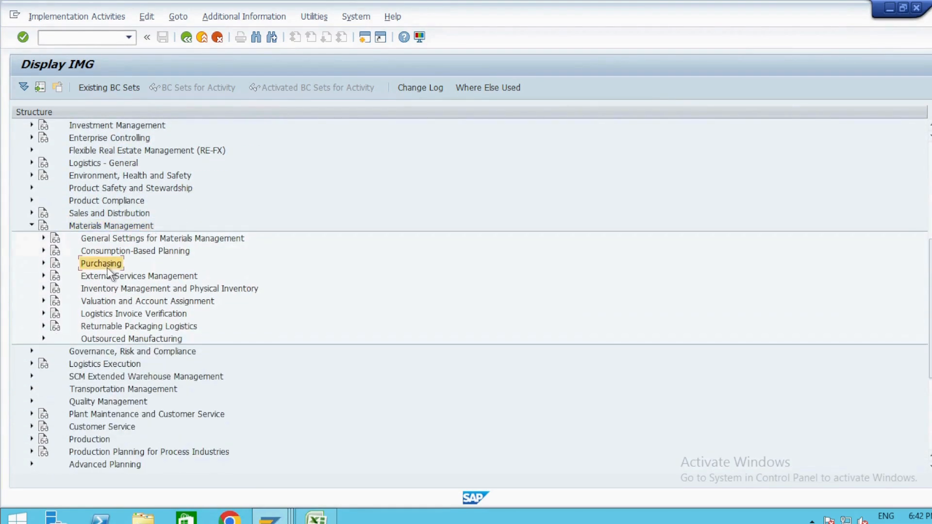
pyautogui.press('Right')
pyautogui.scroll(-7, 149, 360)
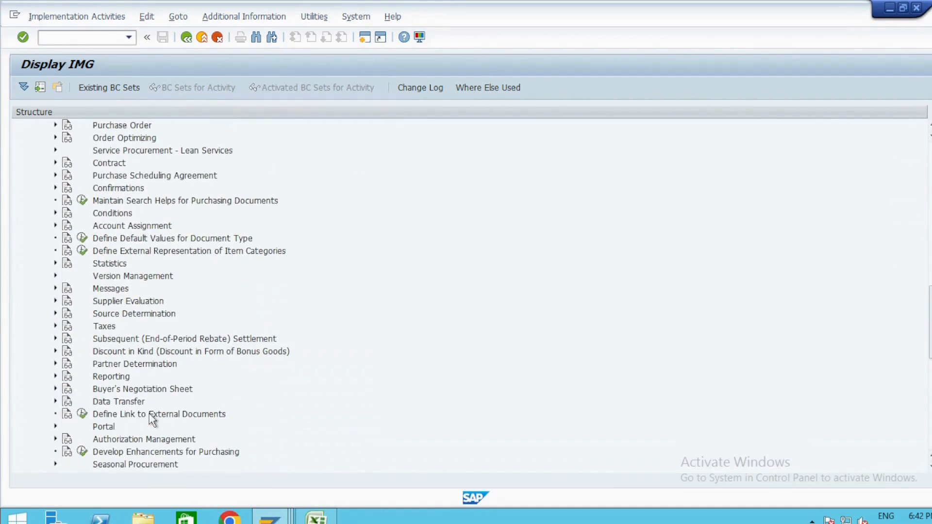
# - Expand Partner Determination and Partner Roles under Purchasing, and open the Define Partner Roles activity
pyautogui.click(147, 368)
pyautogui.press('Right')
pyautogui.scroll(-2, 147, 359)
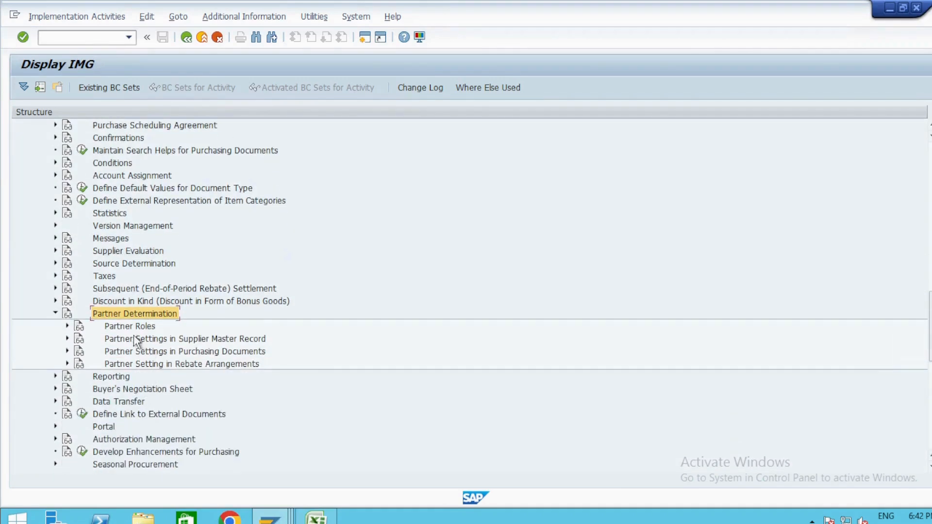
pyautogui.click(131, 329)
pyautogui.press('Right')
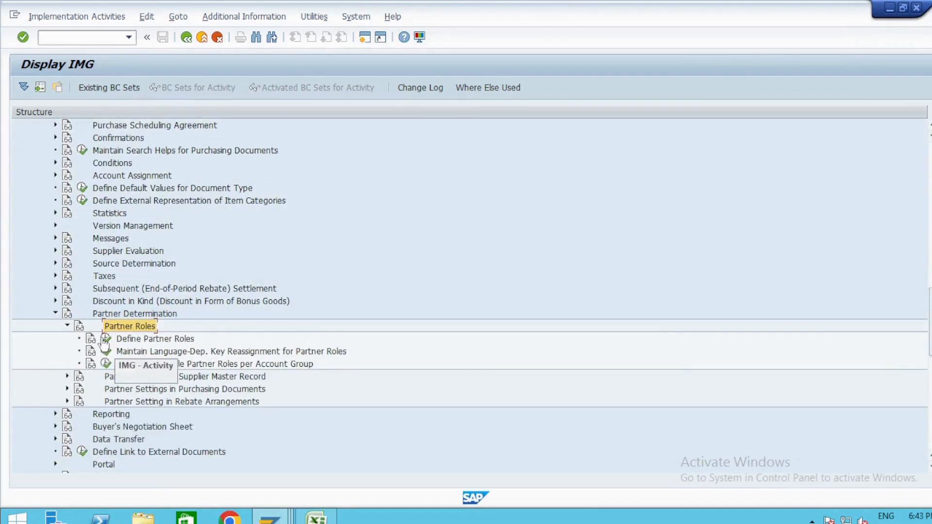
pyautogui.click(113, 340)
# - Look through the partner role definitions for Ordering Address, Goods Supplier and Invoicing Party
pyautogui.scroll(-1, 44, 273)
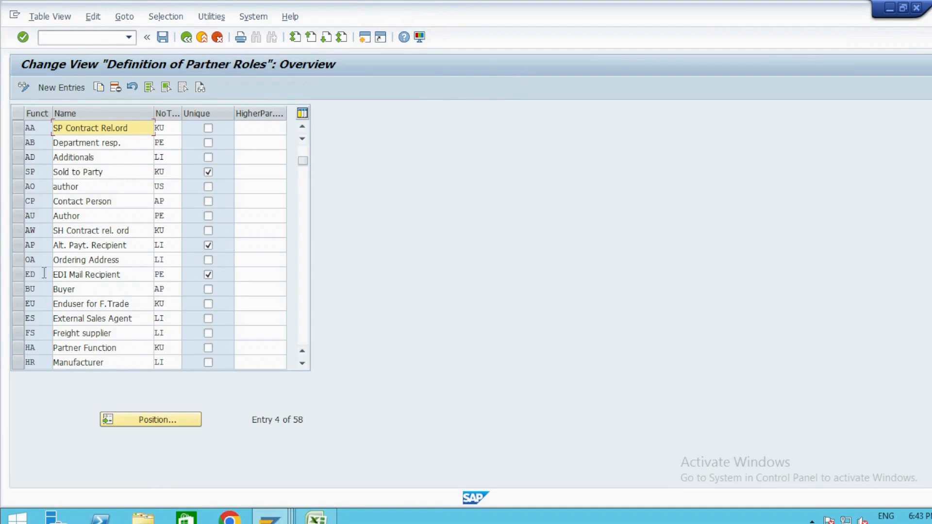
pyautogui.click(131, 264)
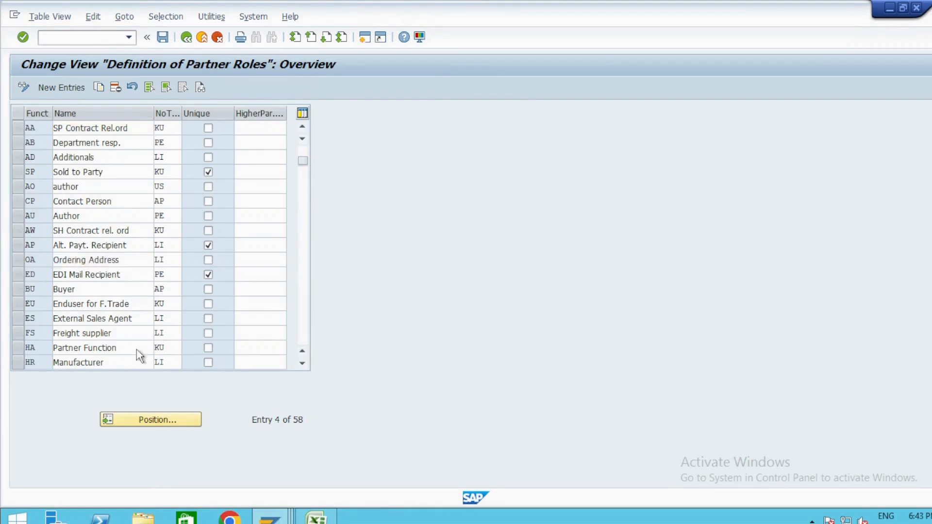
pyautogui.scroll(-4, 137, 356)
pyautogui.scroll(-8, 138, 358)
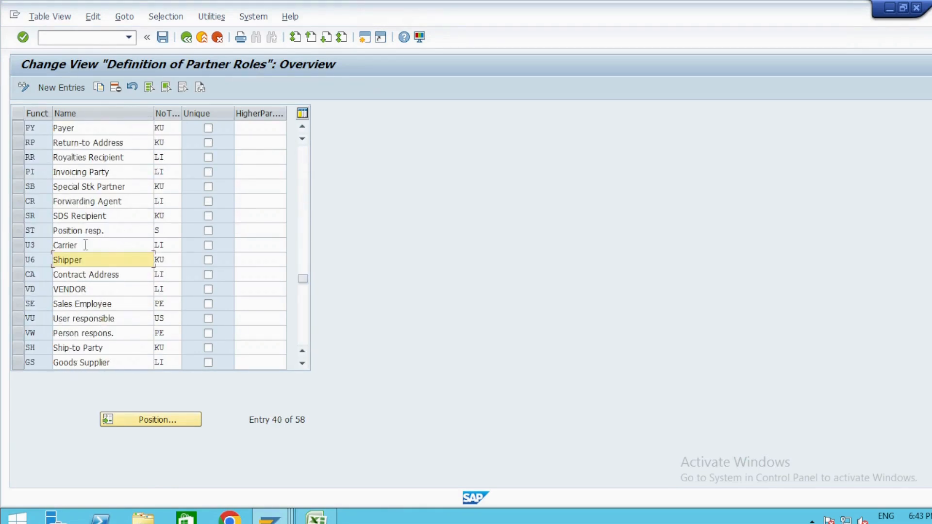
pyautogui.scroll(-4, 55, 305)
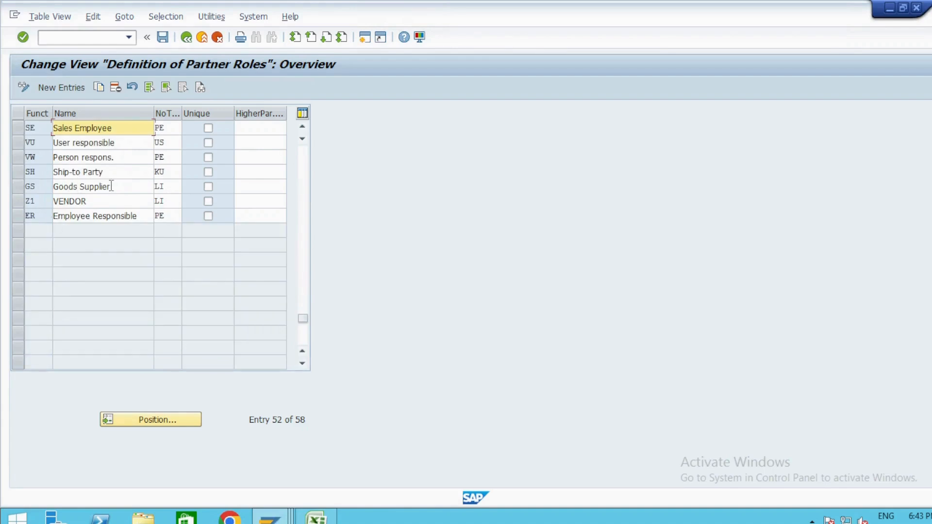
pyautogui.moveTo(109, 186); pyautogui.dragTo(24, 186)
pyautogui.scroll(2, 92, 267)
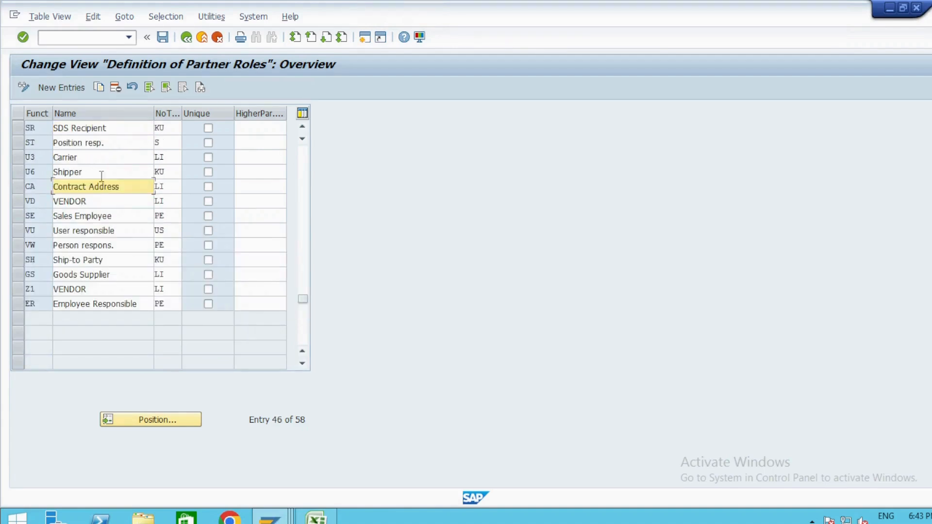
pyautogui.scroll(5, 112, 221)
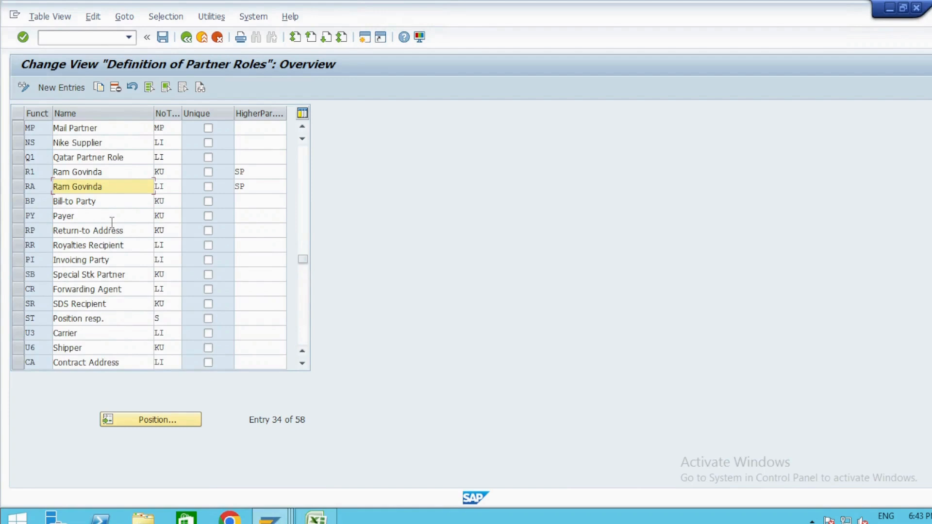
pyautogui.moveTo(112, 303); pyautogui.dragTo(53, 304)
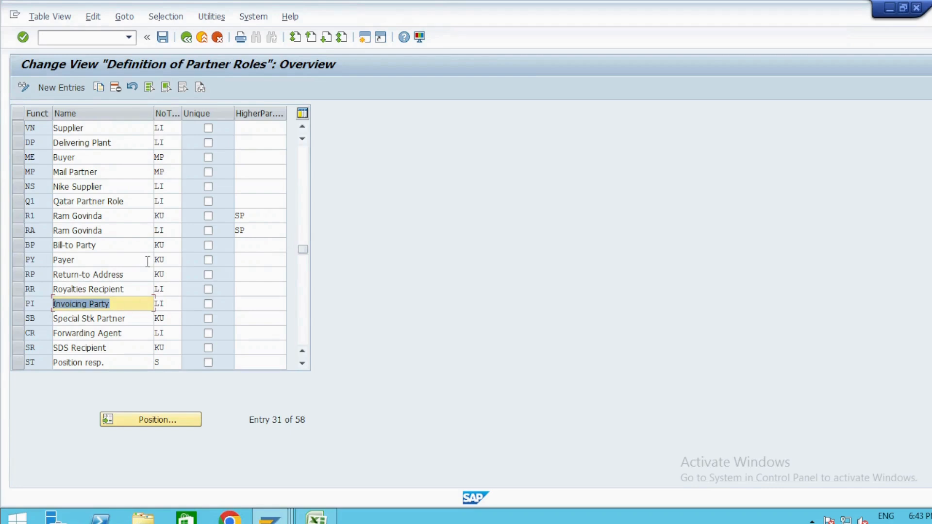
# - View the blank new-entries table for partner roles and return to the IMG structure
pyautogui.click(56, 88)
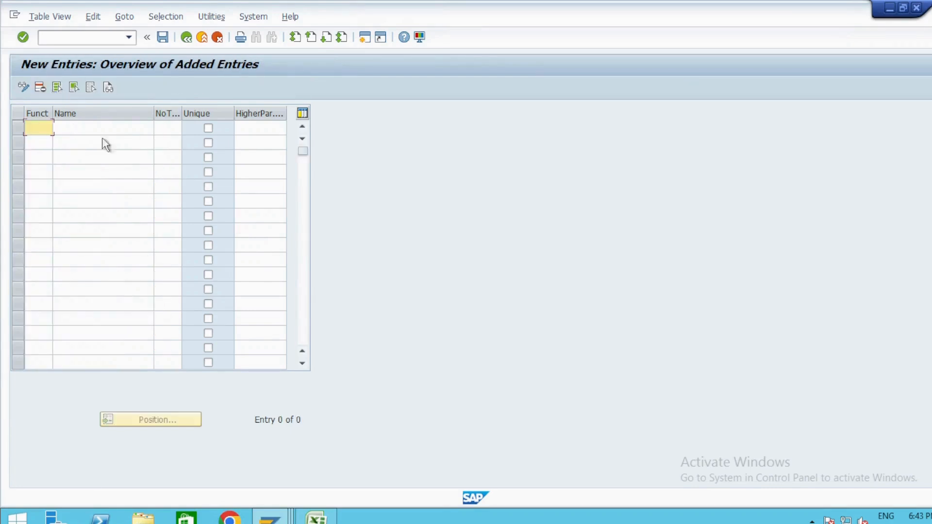
pyautogui.click(186, 38)
pyautogui.click(187, 37)
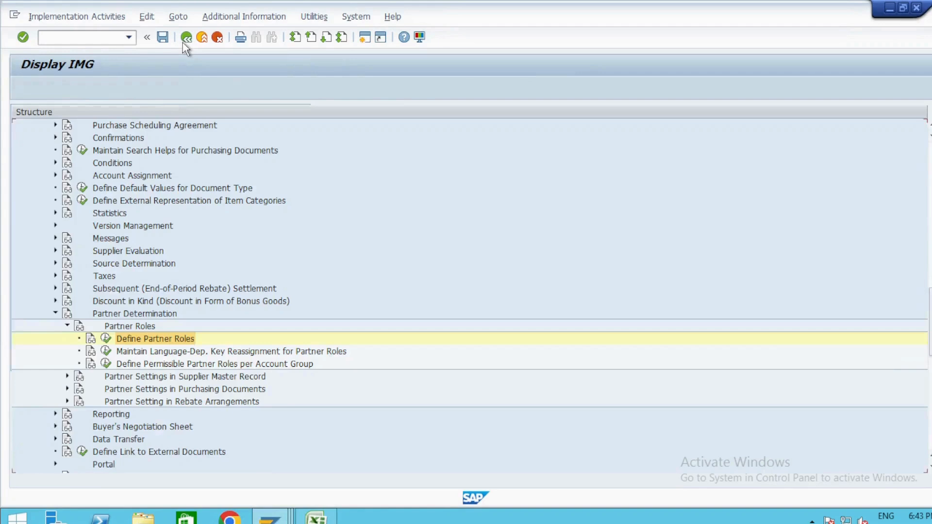
# - Open the Define Permissible Partner Roles per Account Group activity under Partner Roles
pyautogui.click(130, 366)
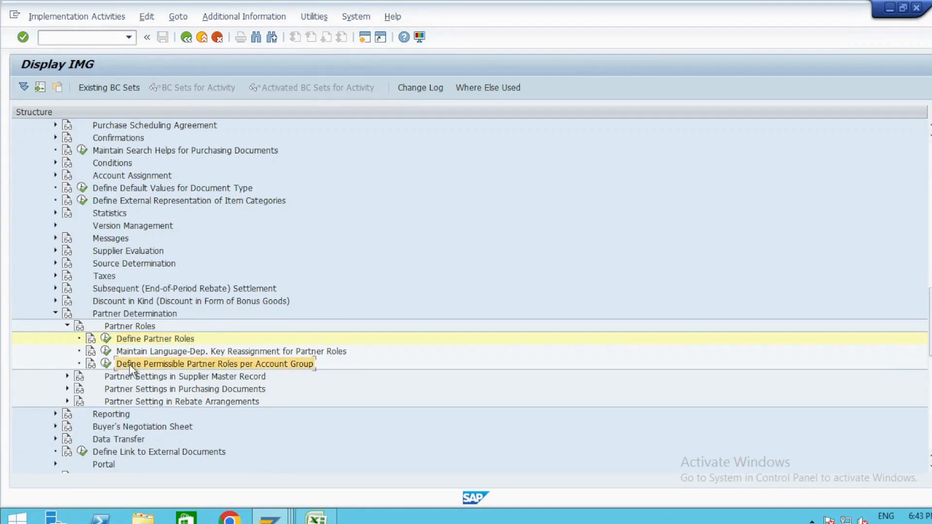
pyautogui.click(130, 339)
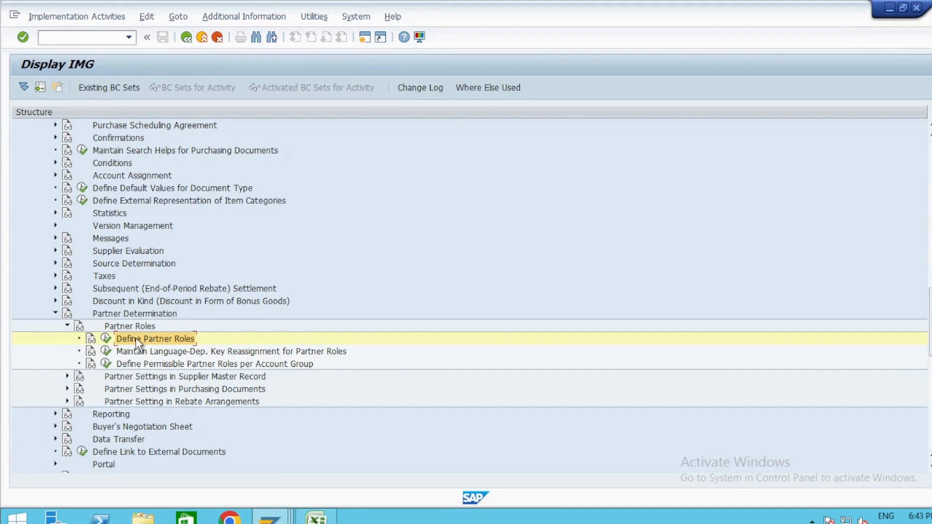
pyautogui.click(145, 365)
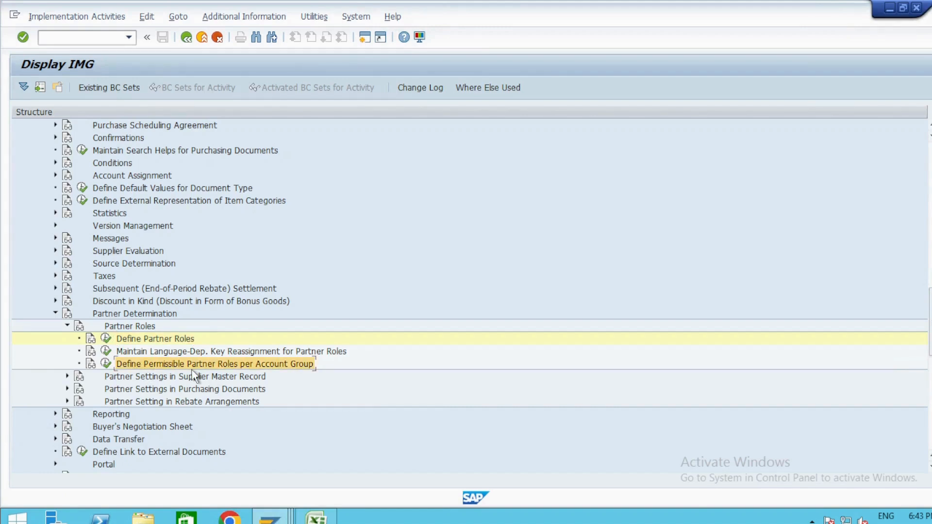
pyautogui.click(107, 364)
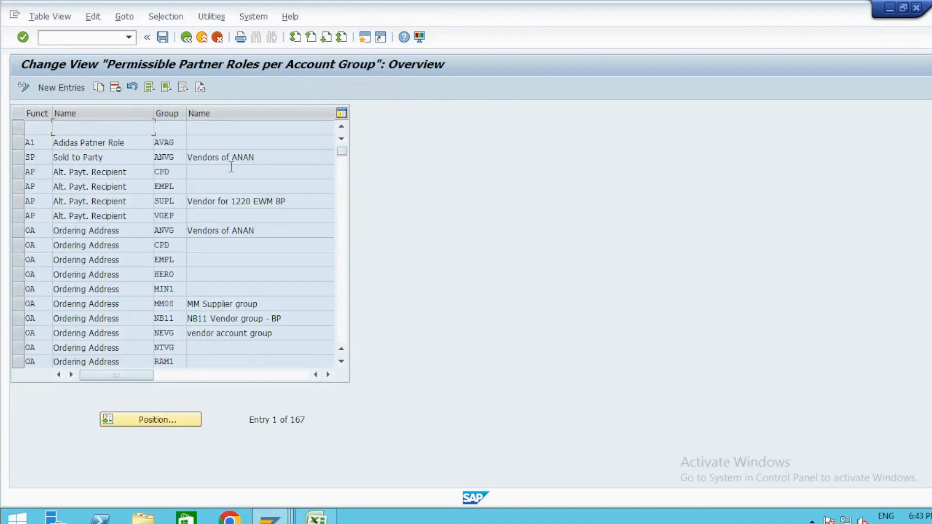
# - Start new entries and assign partner function OA to account group ZAVA in the first row
pyautogui.click(59, 89)
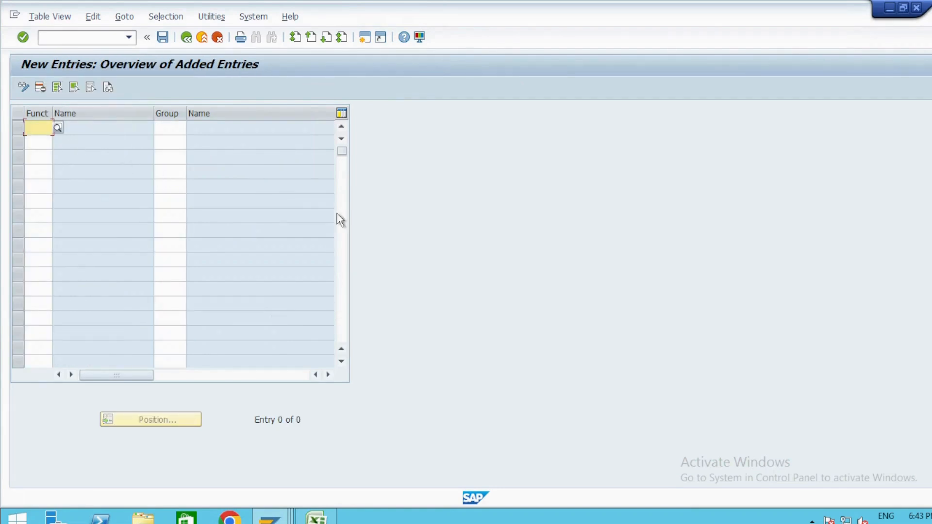
pyautogui.write('OA')
pyautogui.press('Tab')
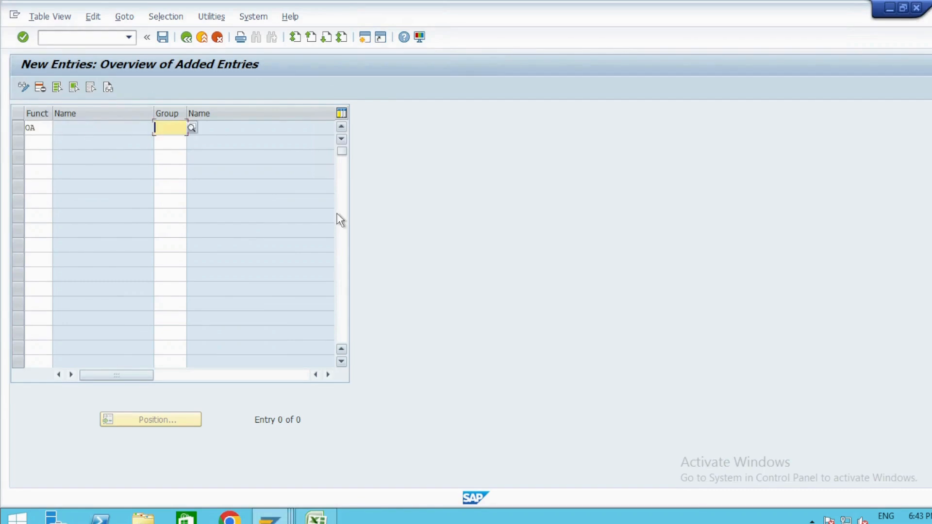
pyautogui.write('ZA')
pyautogui.press('Down')
pyautogui.press('Return')
# - Assign partner function GS to account group ZAVA in the second row, correcting the function code if it is changed
pyautogui.press('Down')
pyautogui.press('Left')
pyautogui.write('GS')
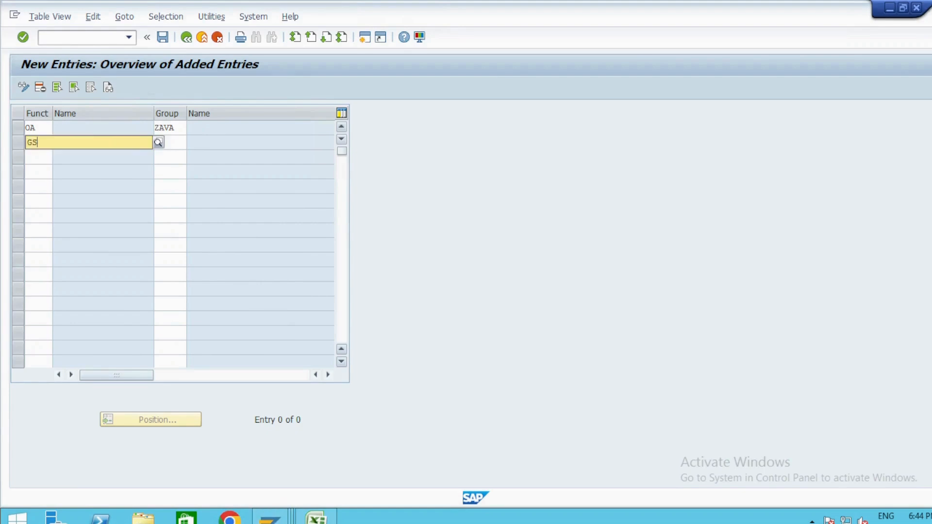
pyautogui.press('Return')
pyautogui.press('Tab')
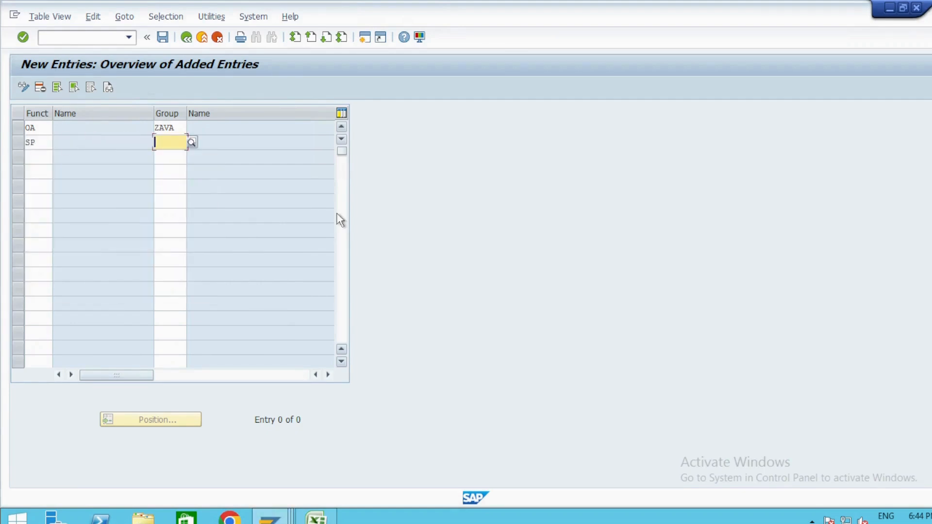
pyautogui.press('Left')
pyautogui.press('BackSpace')
pyautogui.press('BackSpace')
pyautogui.write('GS')
pyautogui.press('Tab')
pyautogui.write('Z')
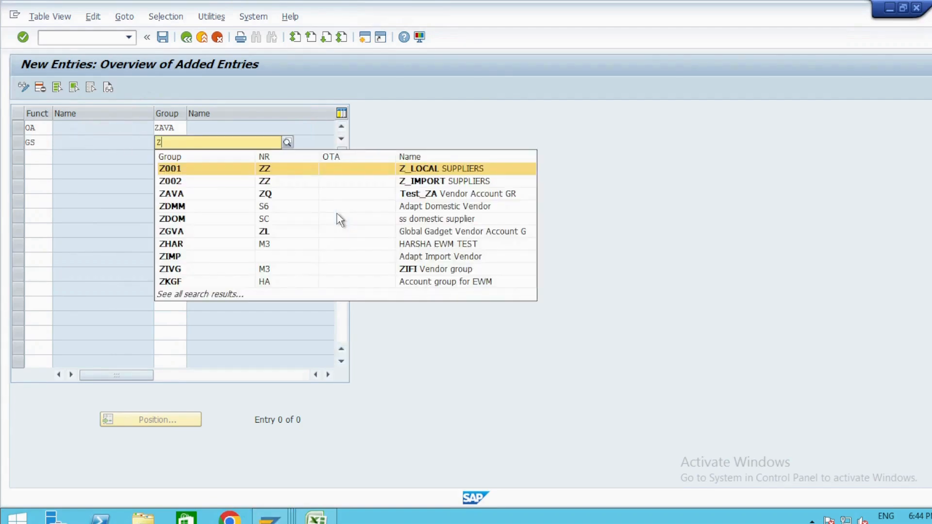
pyautogui.write('AVA')
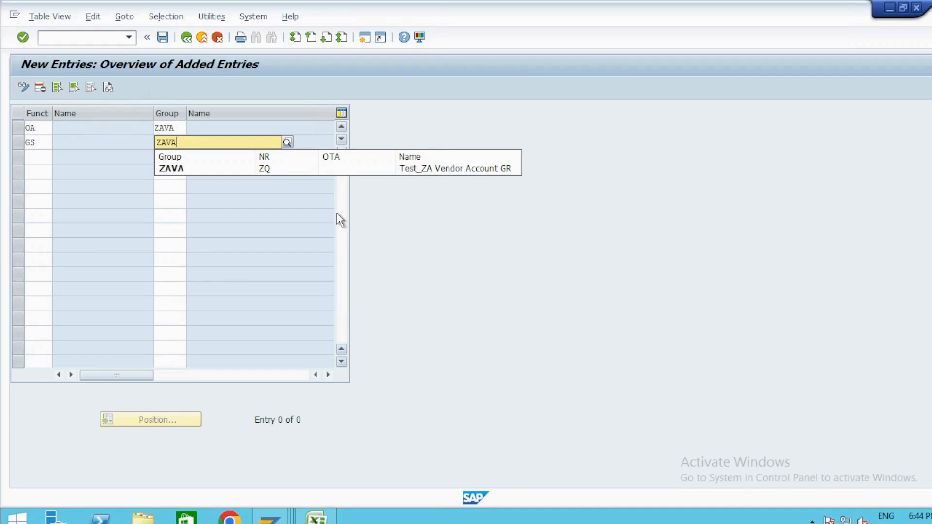
pyautogui.press('Return')
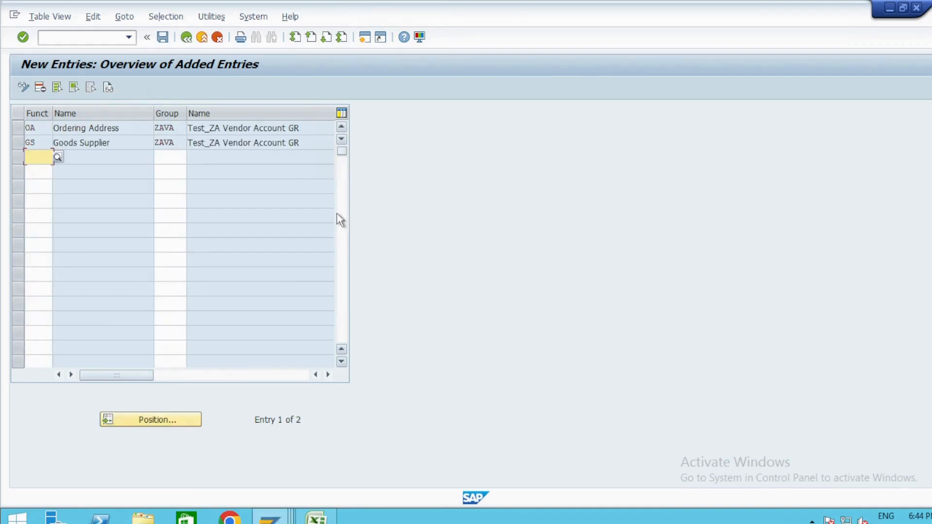
# - Assign partner function PI to account group ZAVA in the third row
pyautogui.write('PI')
pyautogui.press('Tab')
pyautogui.write('ZAVA')
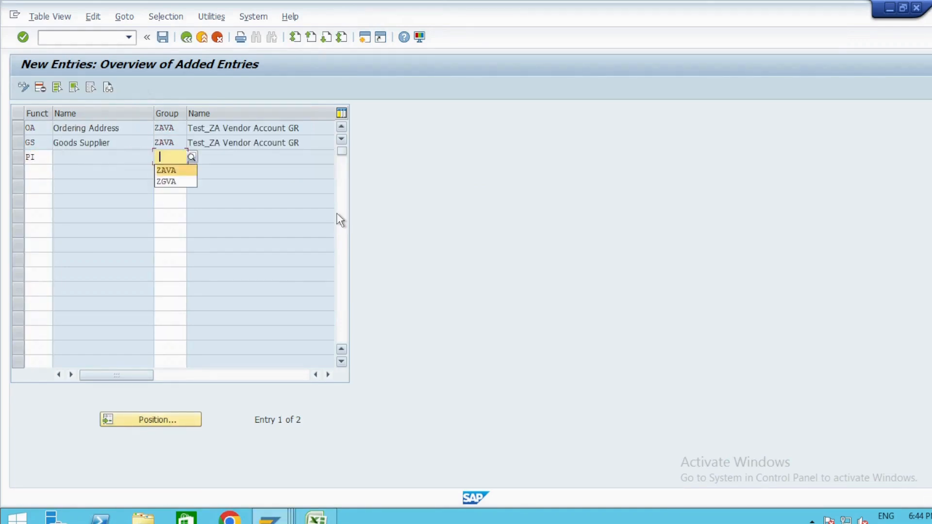
pyautogui.press('Return')
pyautogui.press('Return')
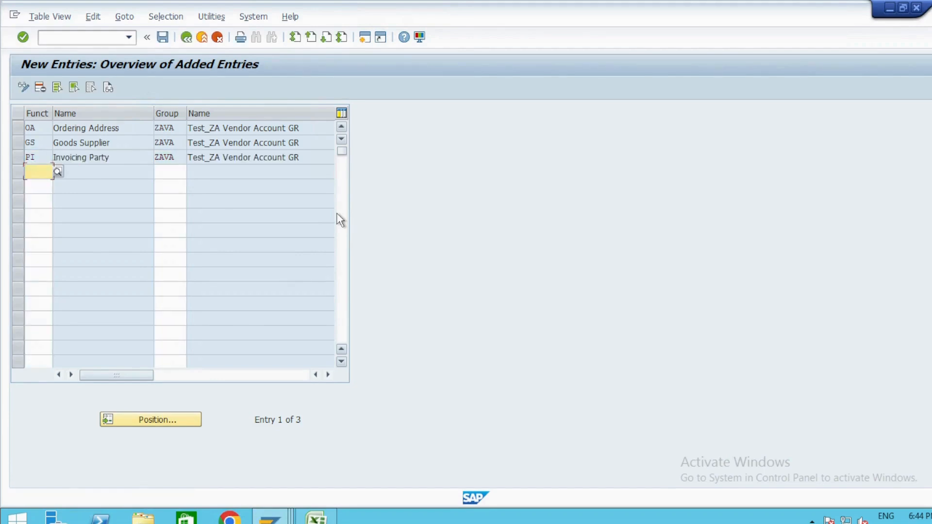
# - Check the partner function notes in Excel, return to SAP and assign partner function VN to account group ZAVA in the fourth row
pyautogui.hotkey('alt', 'Tab')
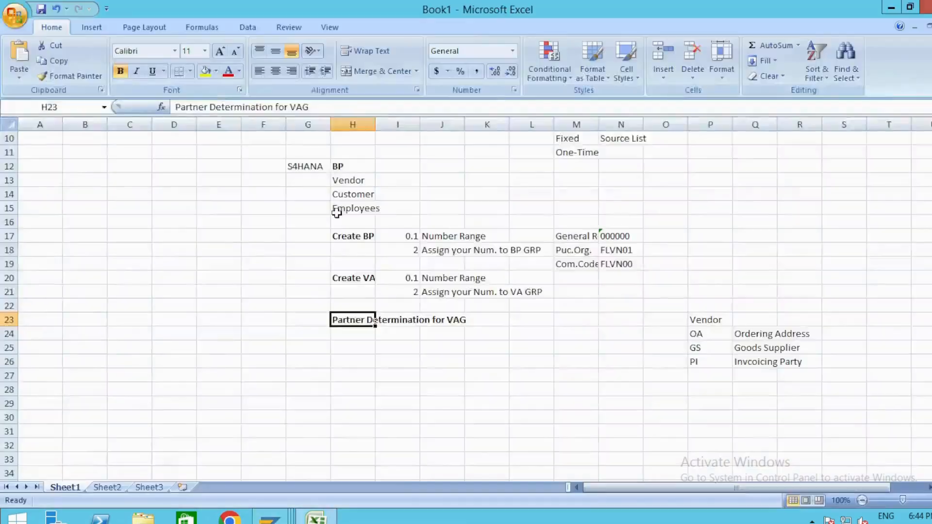
pyautogui.hotkey('alt', 'Tab')
pyautogui.hotkey('alt', 't')
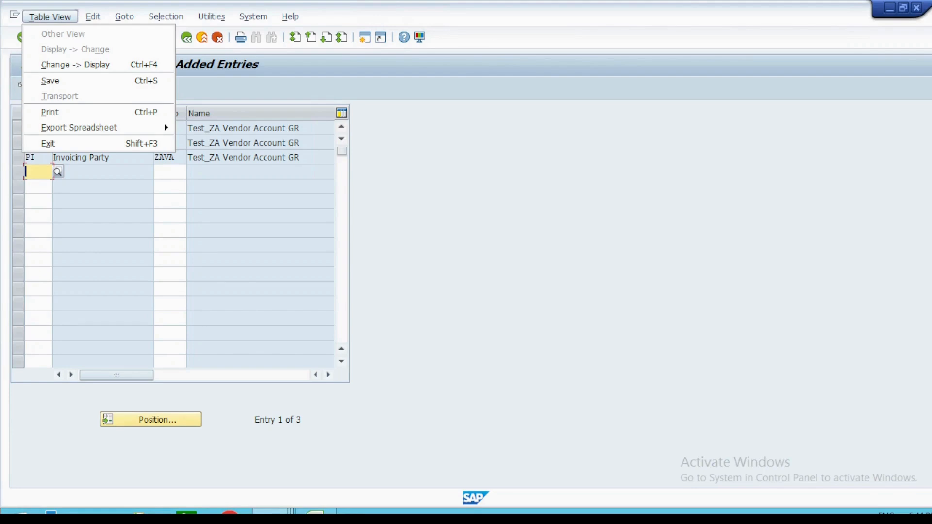
pyautogui.click(48, 171)
pyautogui.write('VN')
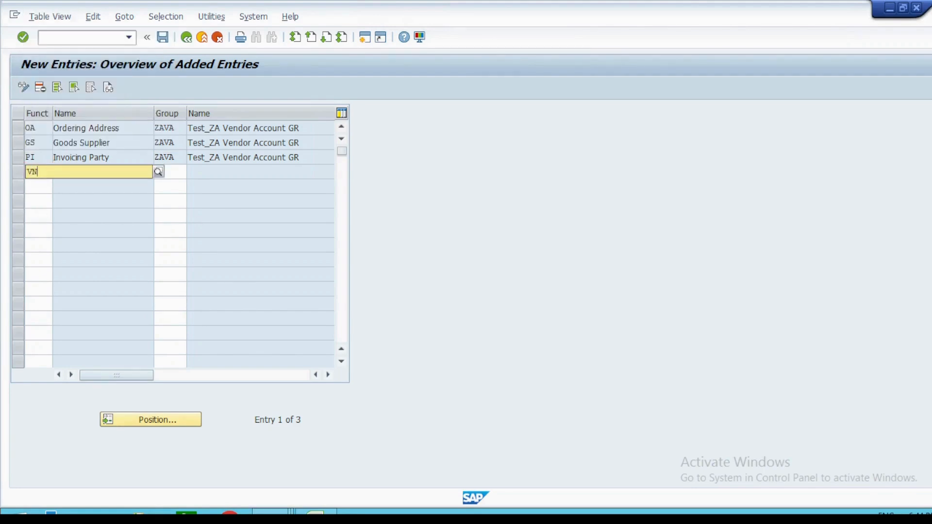
pyautogui.press('Tab')
pyautogui.write('ZAVA')
pyautogui.press('Return')
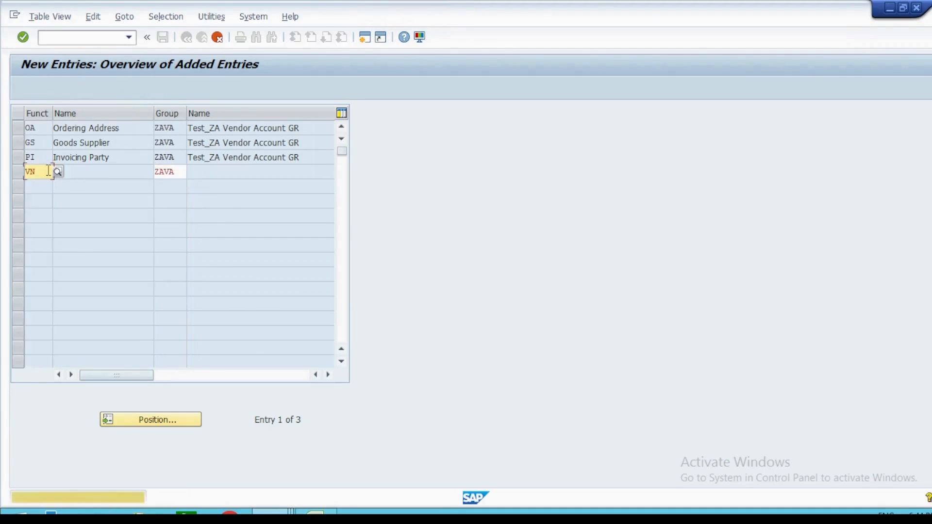
# - Save the four partner function assignments for account group ZAVA to the proposed customizing request and return to the IMG structure
pyautogui.press('Return')
pyautogui.click(162, 37)
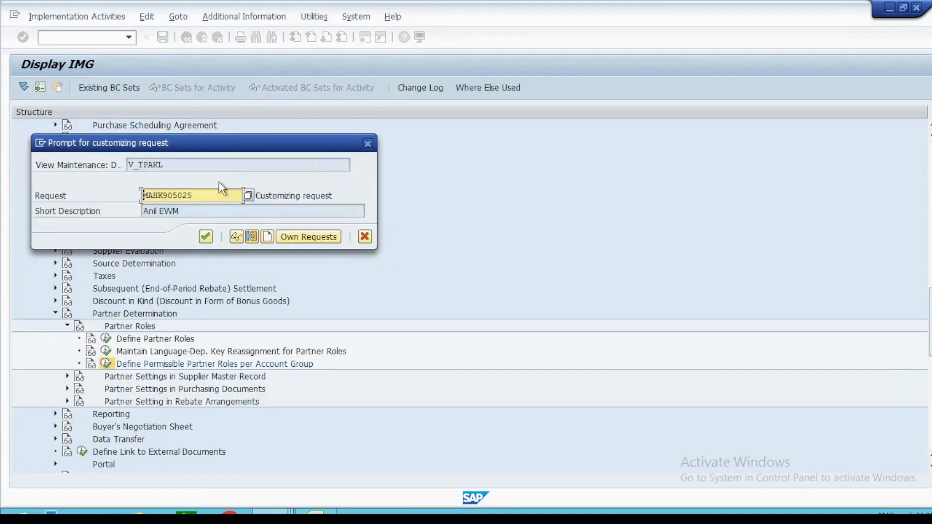
pyautogui.press('Return')
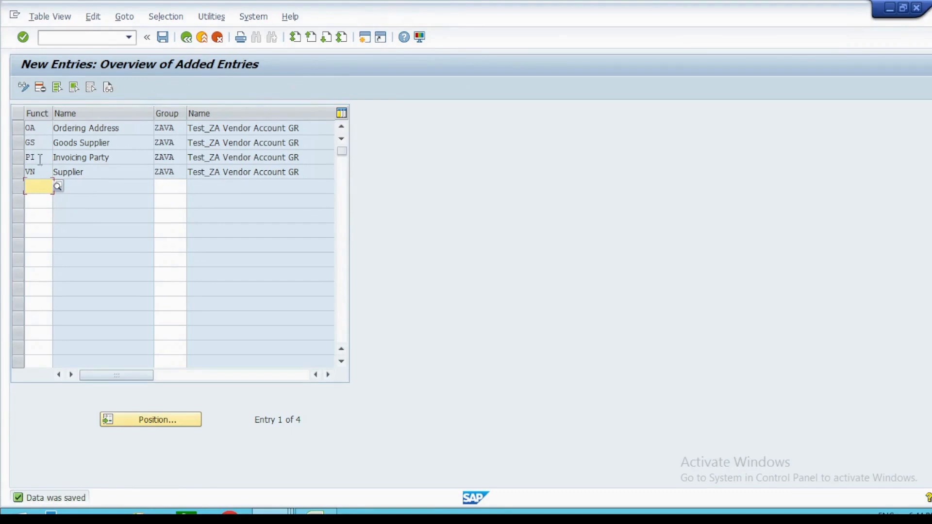
pyautogui.doubleClick(179, 129)
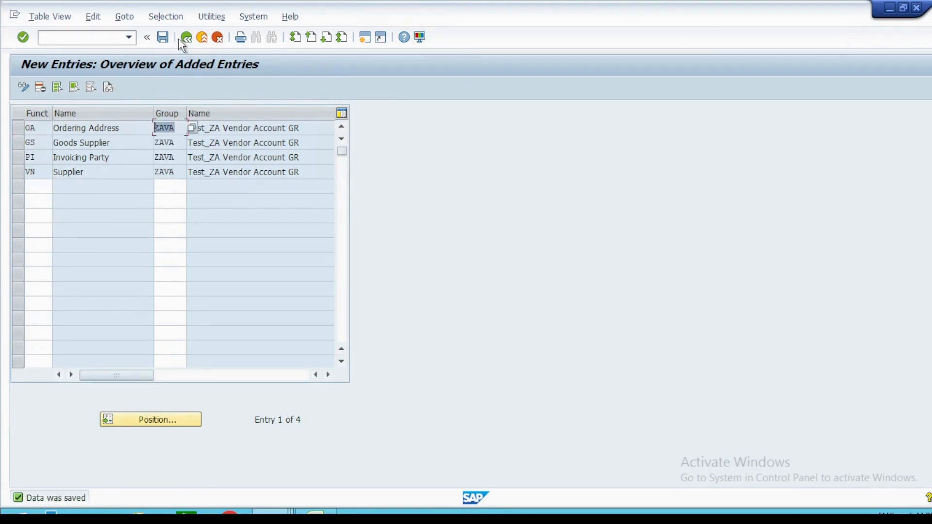
pyautogui.click(185, 39)
pyautogui.click(185, 39)
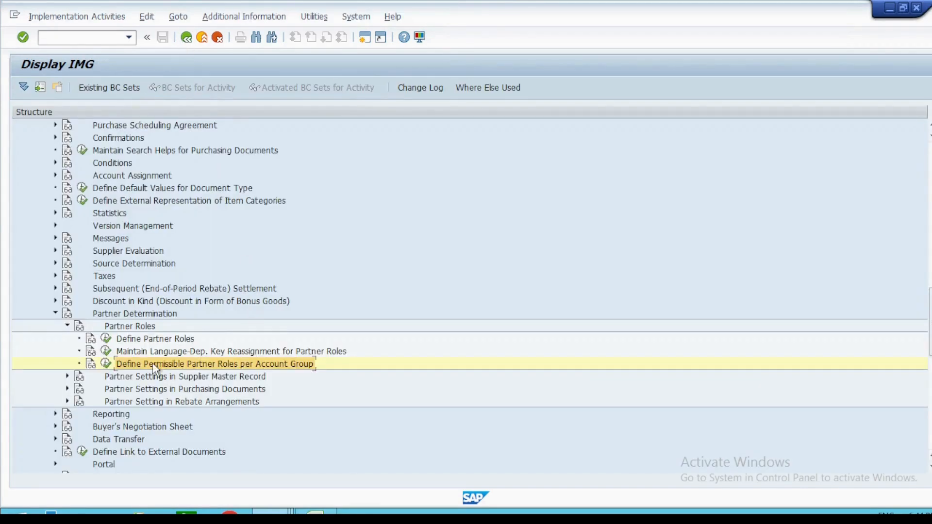
# - Expand Partner Settings in Supplier Master Record and open the Define Partner Schemas in Supplier Master Record activity
pyautogui.press('Left')
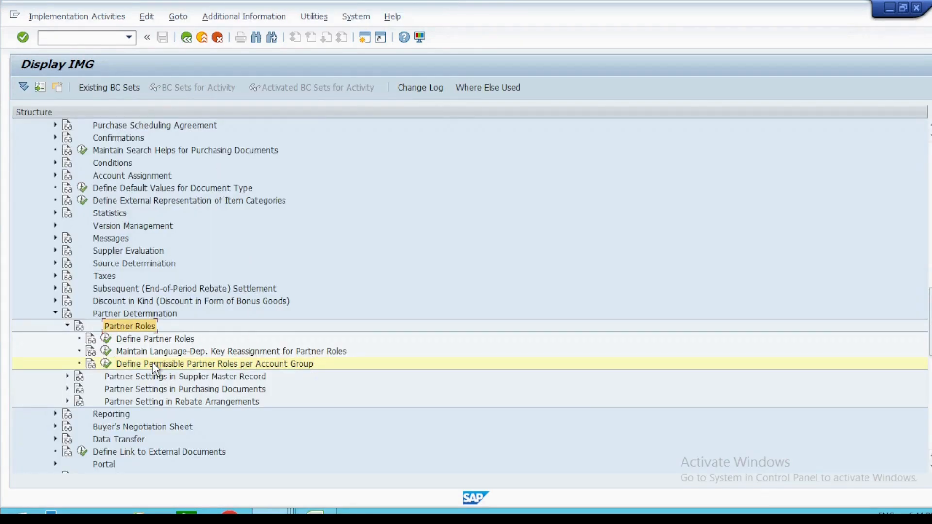
pyautogui.press('Down')
pyautogui.press('Down')
pyautogui.press('Down')
pyautogui.press('Down')
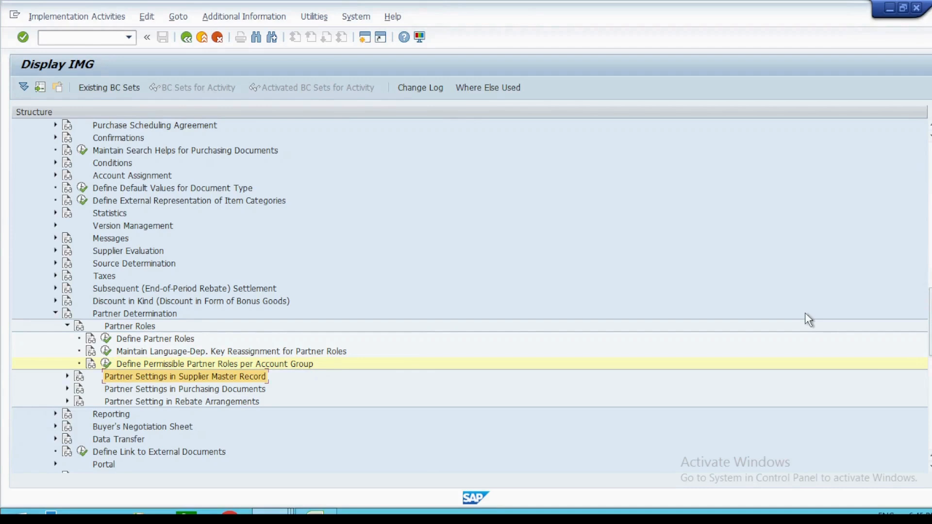
pyautogui.press('Right')
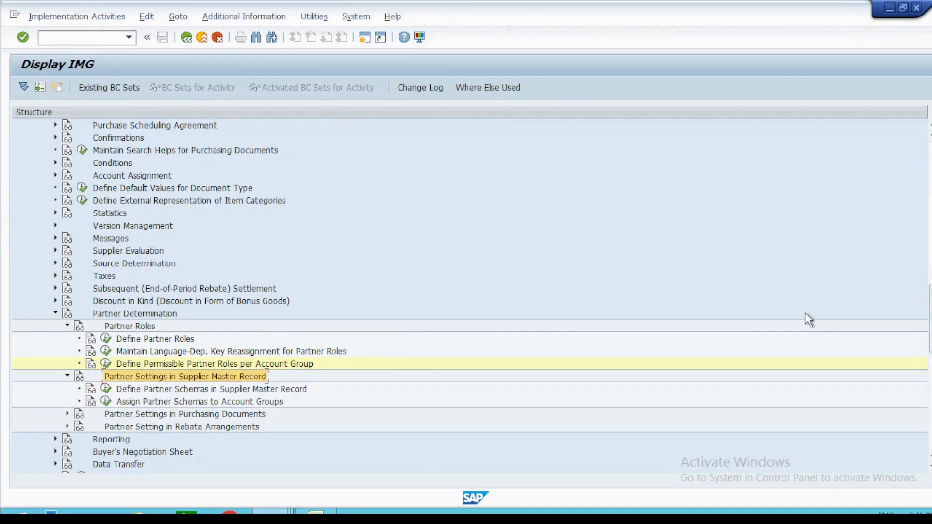
pyautogui.press('Down')
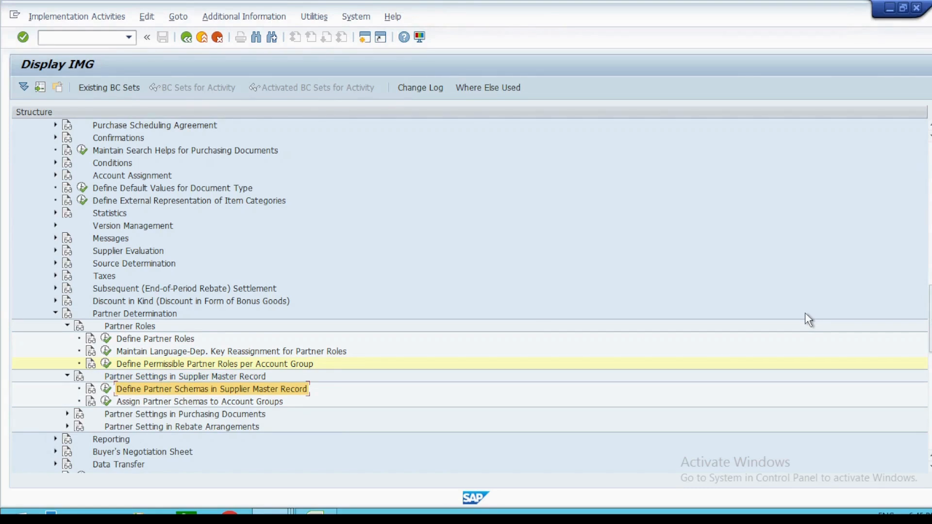
pyautogui.press('Left')
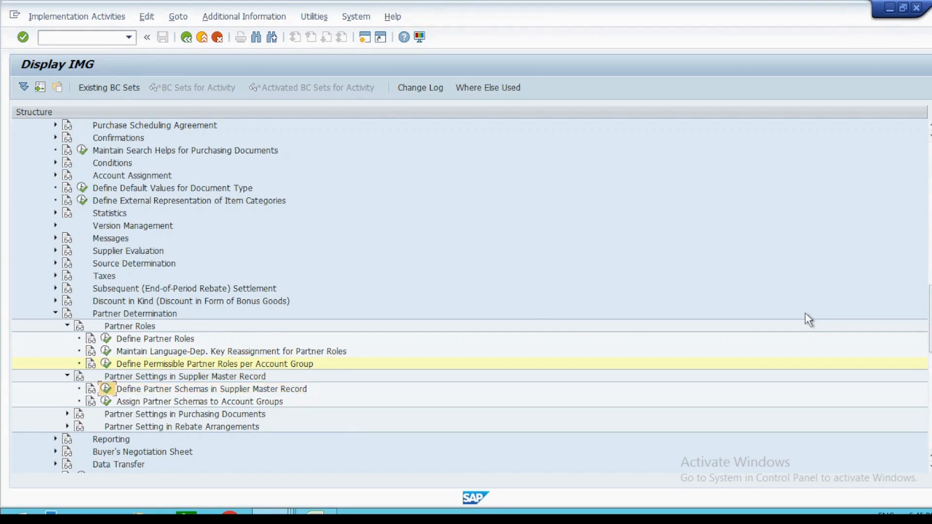
pyautogui.press('Return')
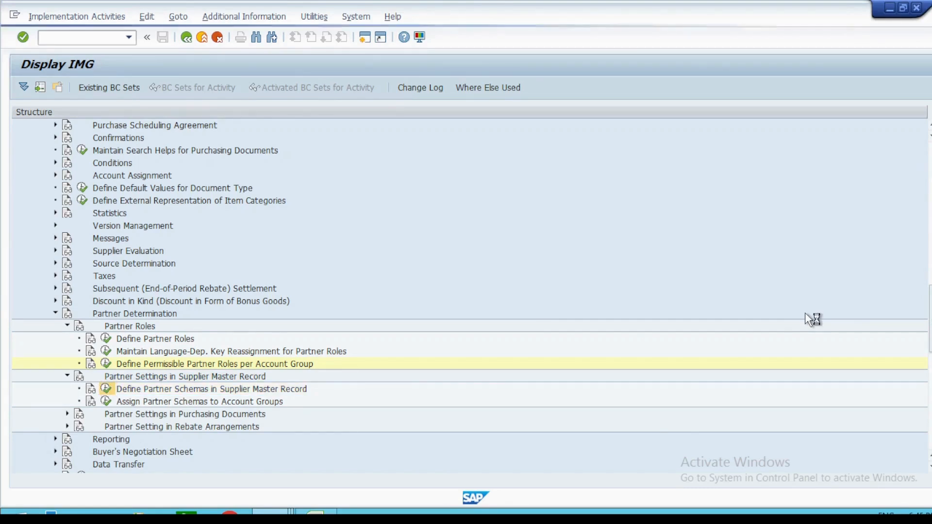
# - Create and save a new supplier master partner schema ZAPD with the description Test_ZA
pyautogui.scroll(-5, 222, 177)
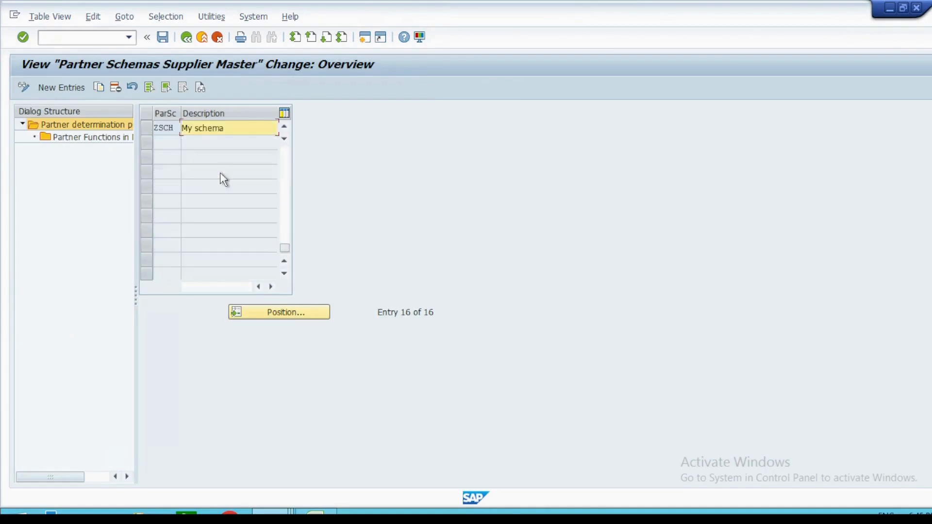
pyautogui.scroll(5, 222, 177)
pyautogui.press('F5')
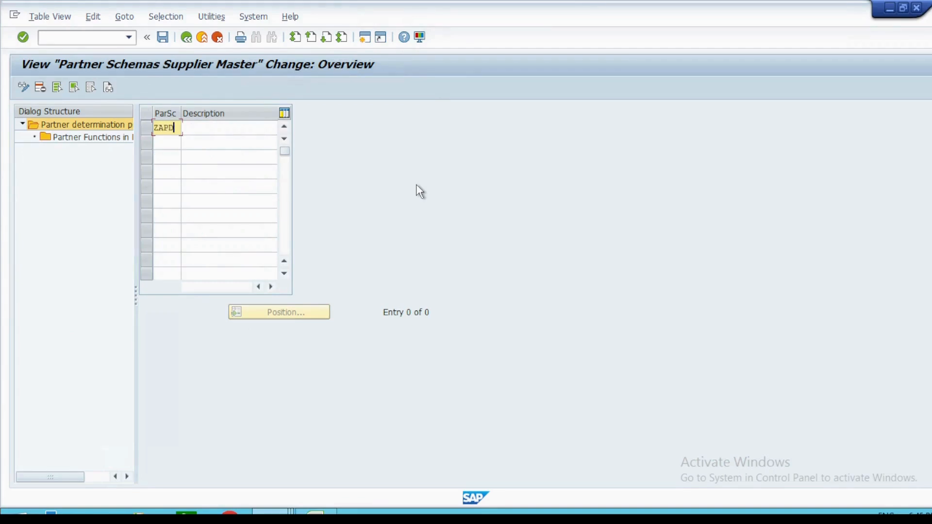
pyautogui.press('Tab')
pyautogui.write('Tes')
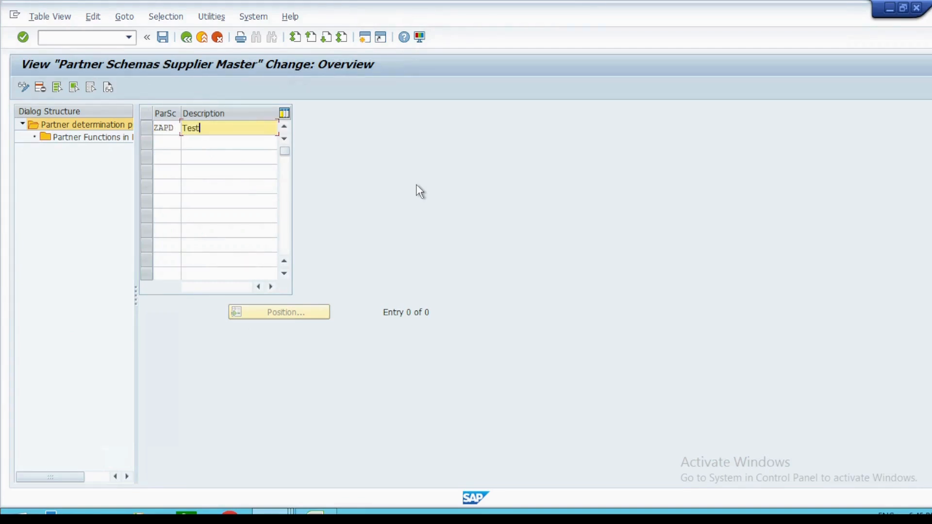
pyautogui.write('t_ZA')
pyautogui.press('Return')
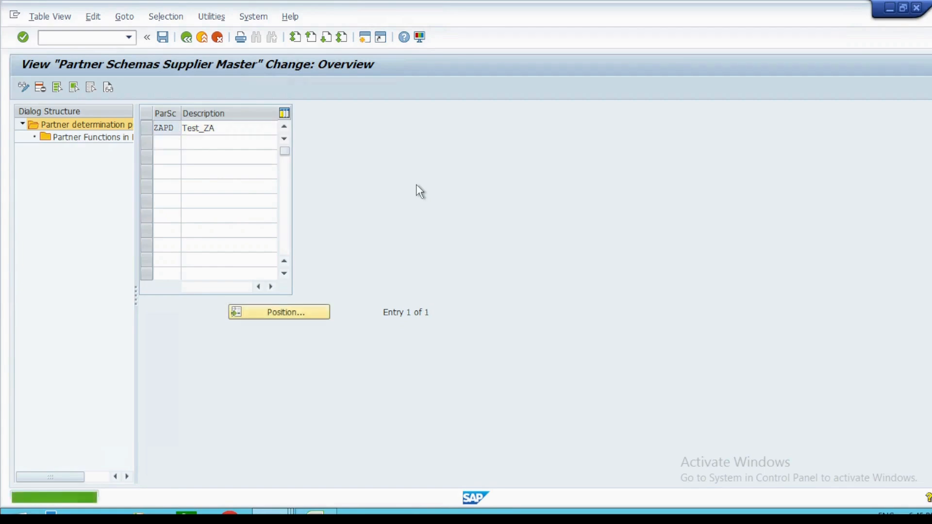
pyautogui.hotkey('ctrl', 's')
pyautogui.press('Return')
# - Start new entries in the partner functions of schema ZAPD and enter function OA in the first row
pyautogui.click(88, 138)
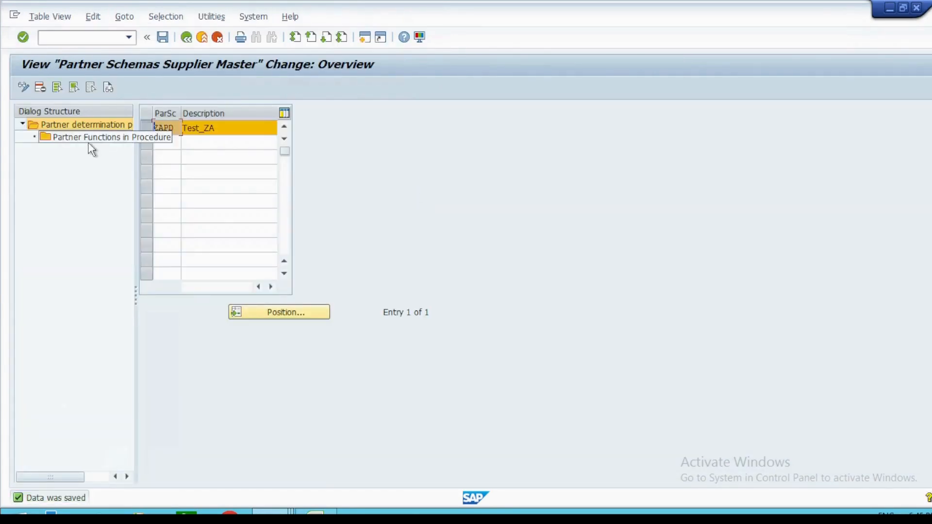
pyautogui.click(61, 88)
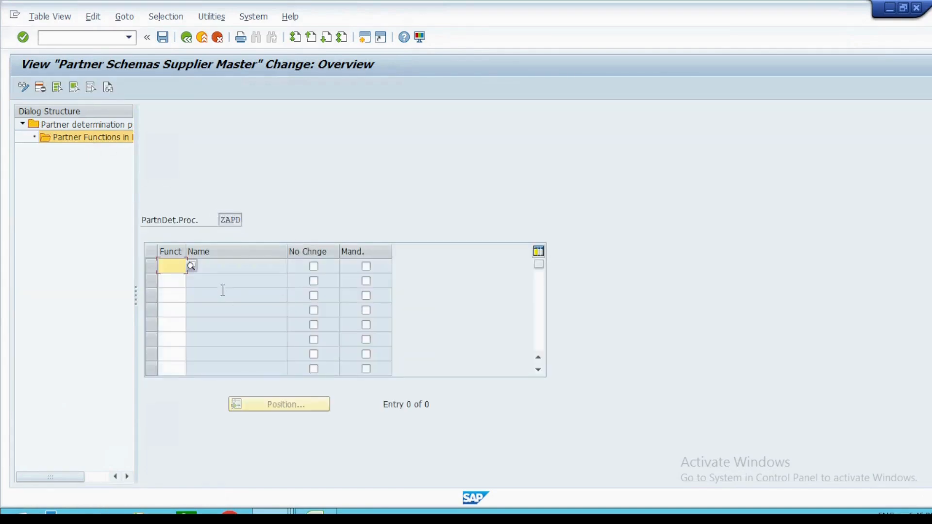
pyautogui.write('OA')
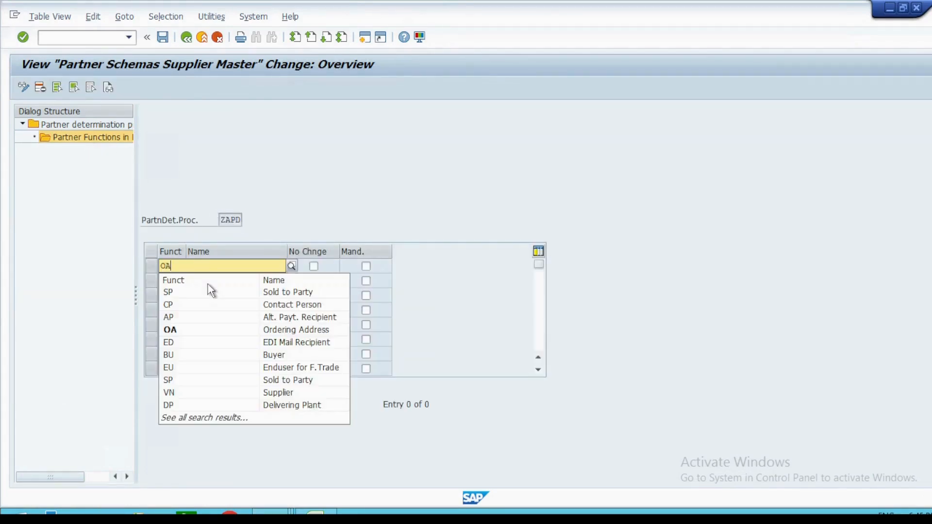
pyautogui.press('Down')
pyautogui.press('Down')
pyautogui.press('Return')
pyautogui.press('Down')
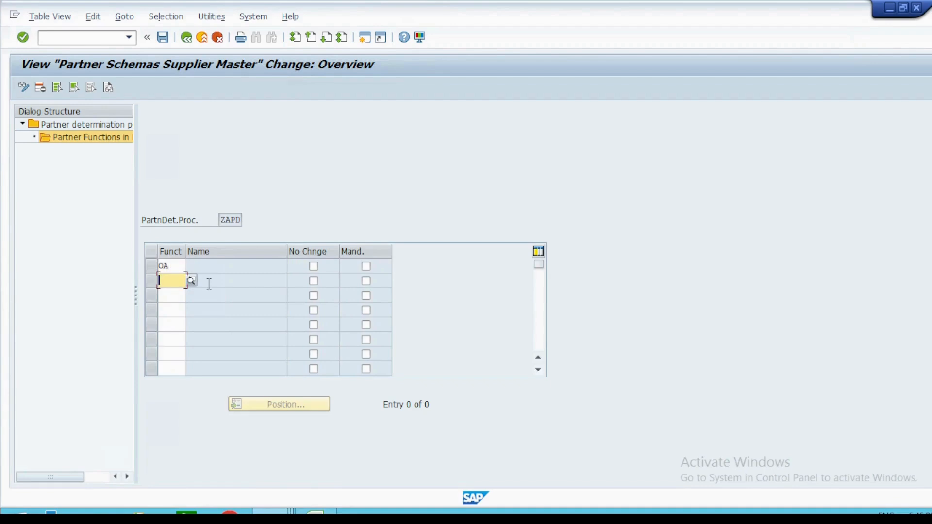
# - Enter partner function VN (Supplier) in the second row of schema ZAPD, picking it from the suggested functions
pyautogui.write('VA')
pyautogui.press('Down')
pyautogui.press('Down')
pyautogui.press('Down')
pyautogui.press('Down')
pyautogui.press('Down')
pyautogui.press('Down')
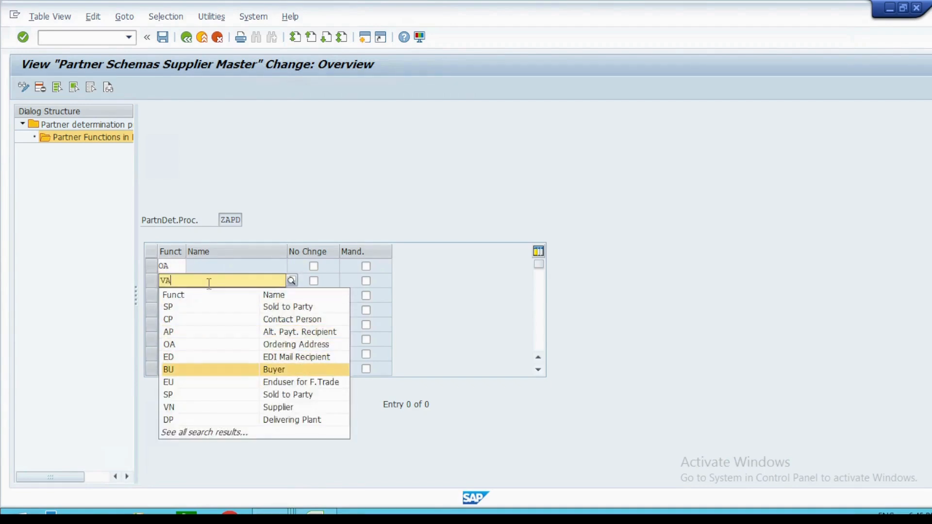
pyautogui.press('Down')
pyautogui.press('Down')
pyautogui.press('Down')
pyautogui.press('Return')
pyautogui.press('Down')
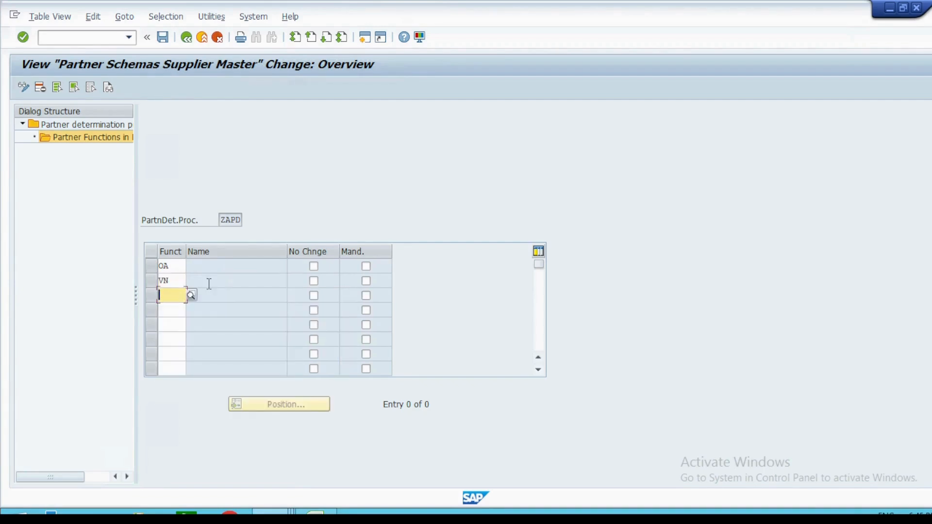
# - Add partner functions PI and GS to the third and fourth rows of schema ZAPD
pyautogui.write('PI')
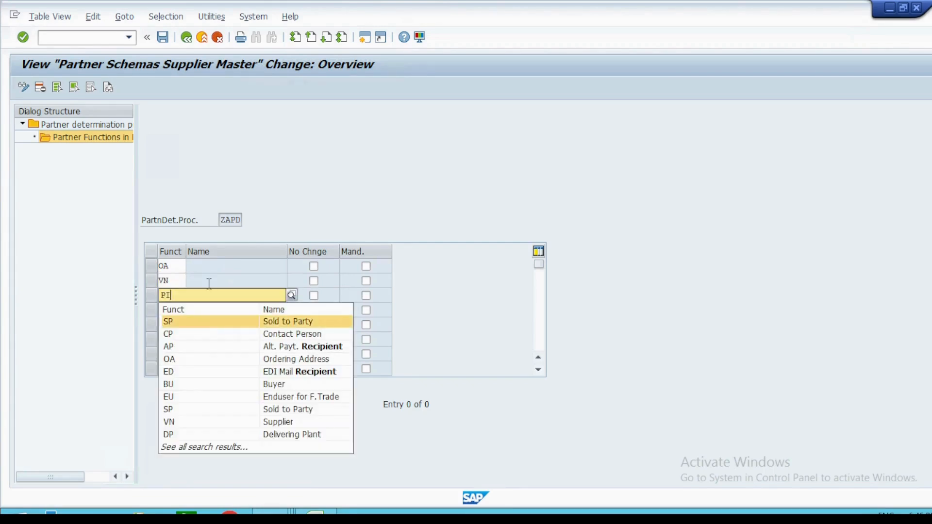
pyautogui.press('Escape')
pyautogui.press('Return')
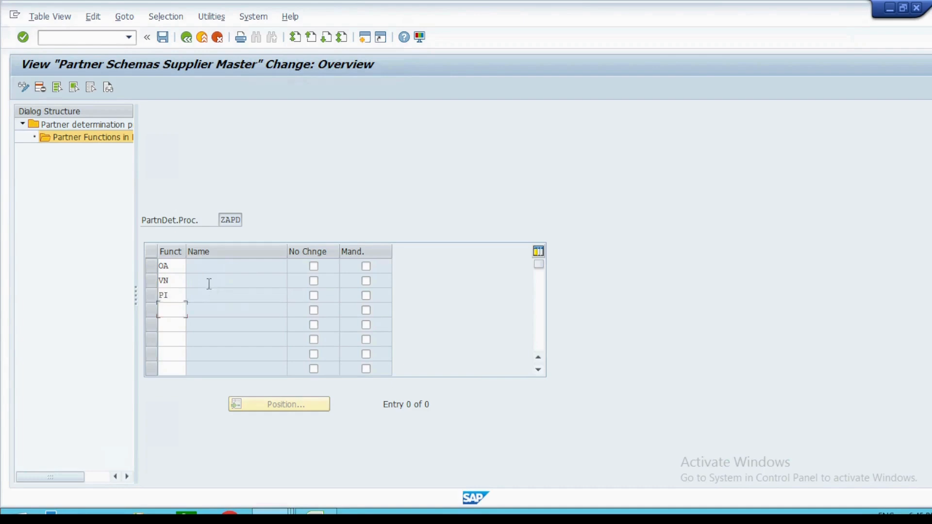
pyautogui.write('GS')
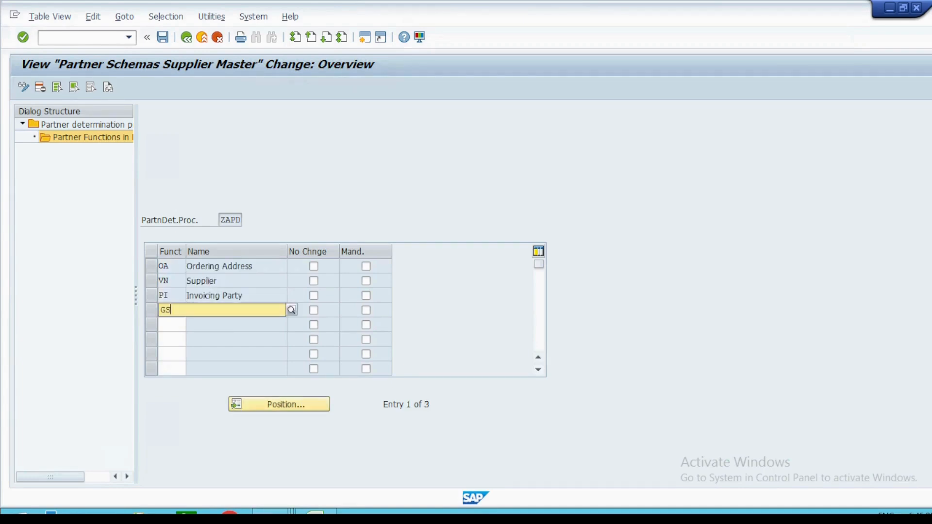
pyautogui.press('Return')
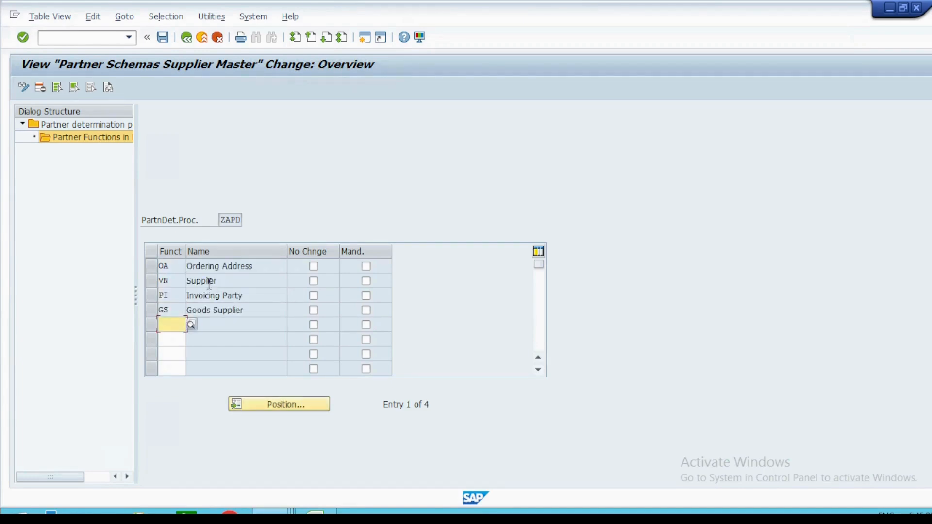
# - Mark partner function VN as mandatory in schema ZAPD, save the entries and return to the IMG structure
pyautogui.click(366, 282)
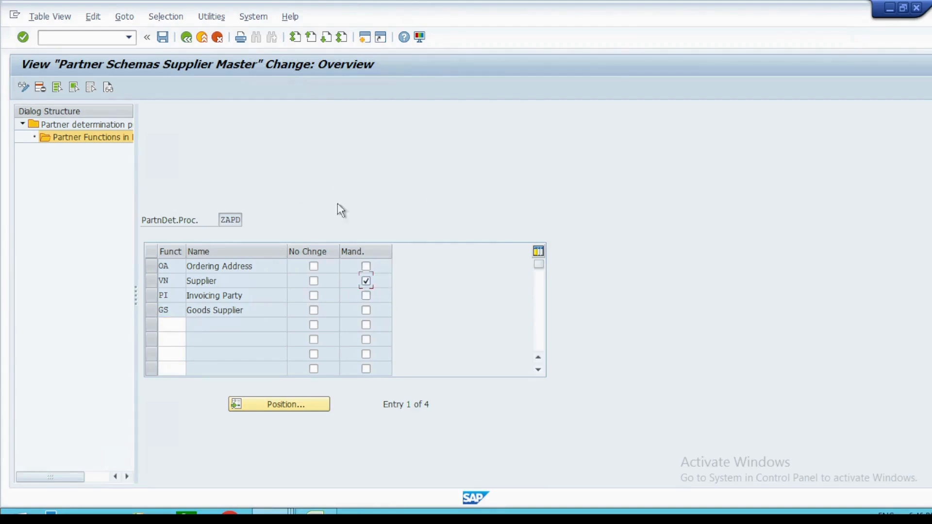
pyautogui.hotkey('ctrl', 's')
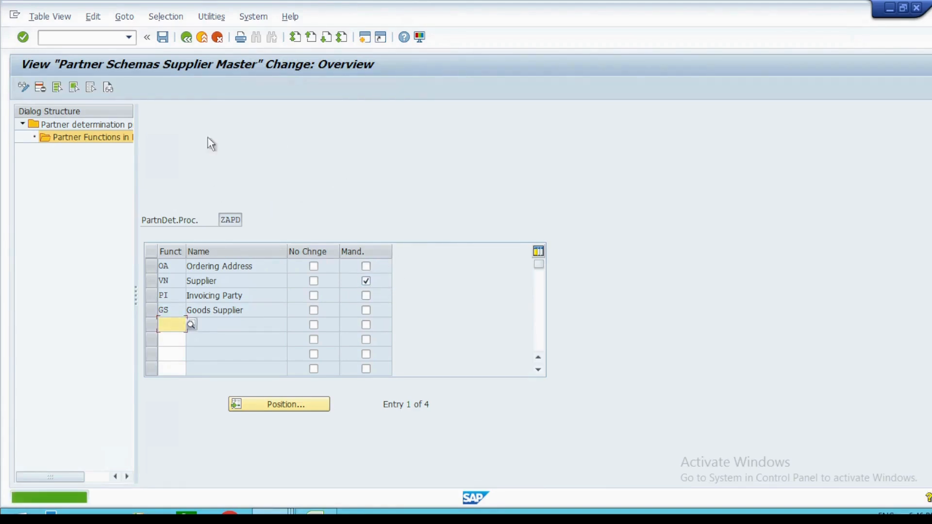
pyautogui.click(164, 40)
pyautogui.click(186, 43)
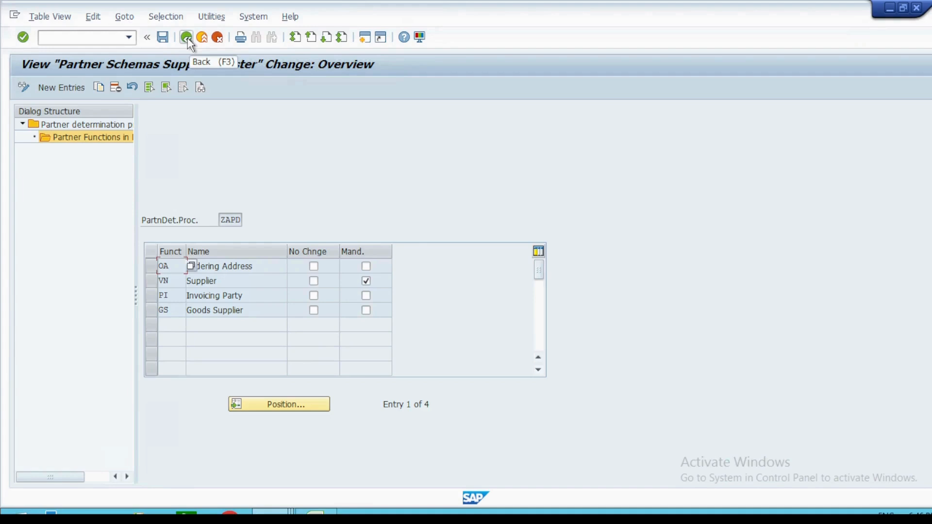
pyautogui.click(189, 42)
pyautogui.click(188, 42)
pyautogui.click(188, 42)
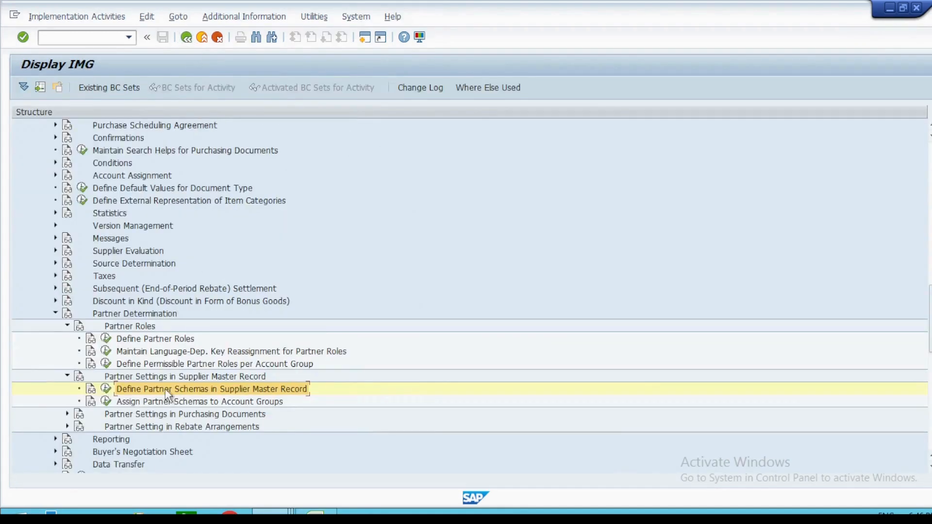
# - Open the Assign Partner Schemas to Account Groups activity and position the list on account group ZAVA
pyautogui.click(241, 403)
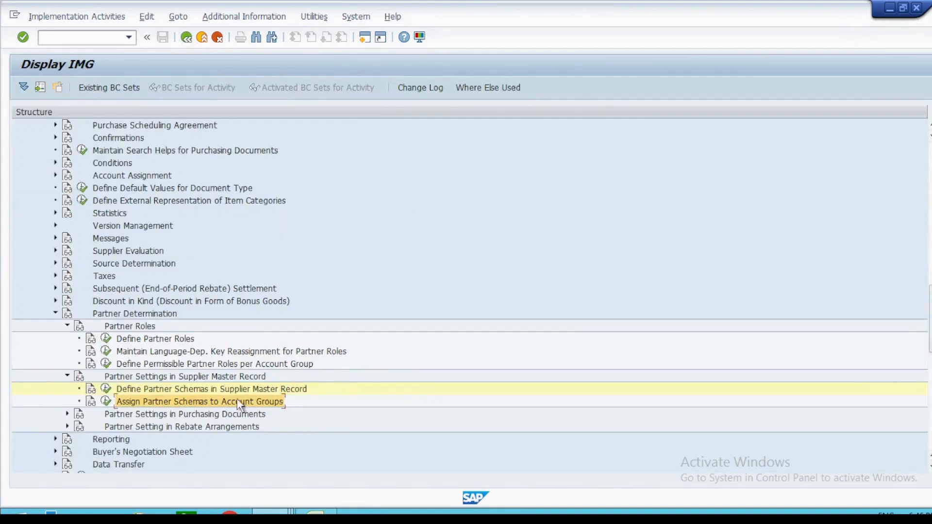
pyautogui.click(105, 402)
pyautogui.click(164, 420)
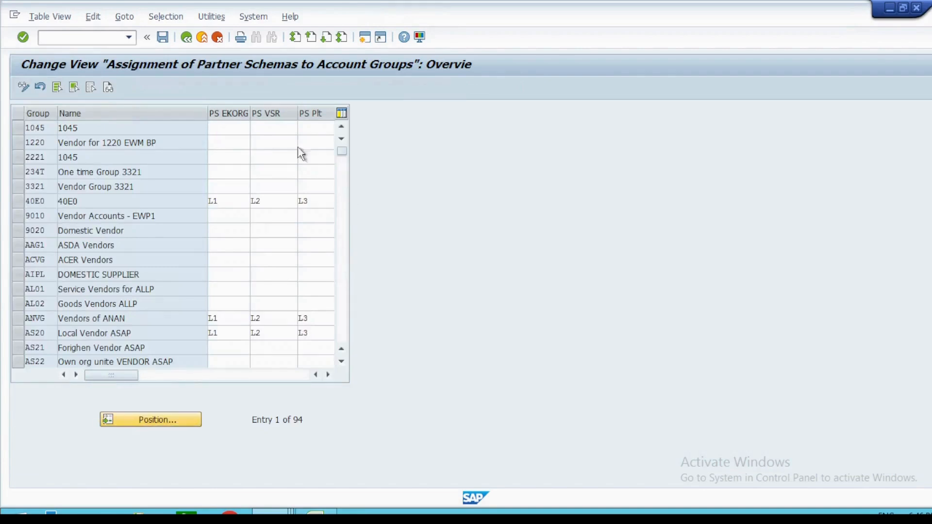
pyautogui.write('ZAVA')
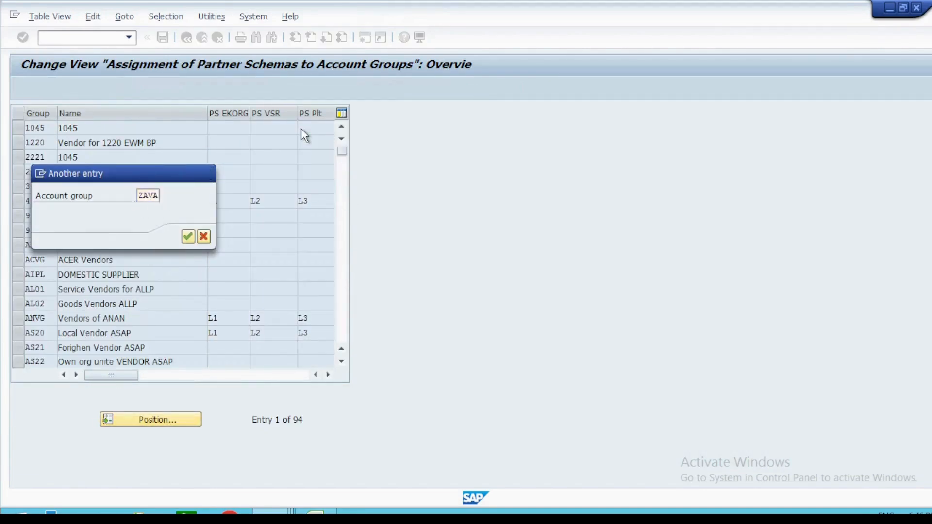
pyautogui.press('Return')
# - Assign partner schema ZAPD to account group ZAVA at purchasing organization level, picking it from the suggested schemas
pyautogui.click(228, 128)
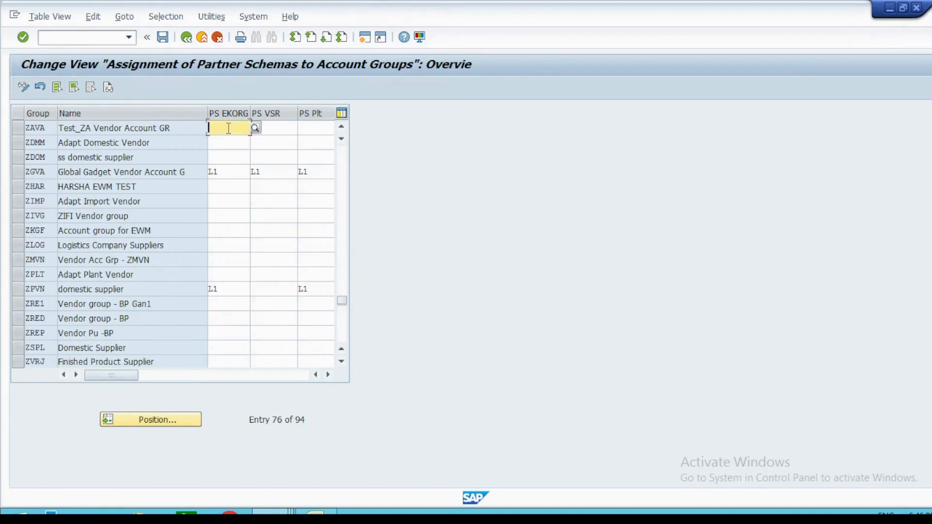
pyautogui.write('ZAPD')
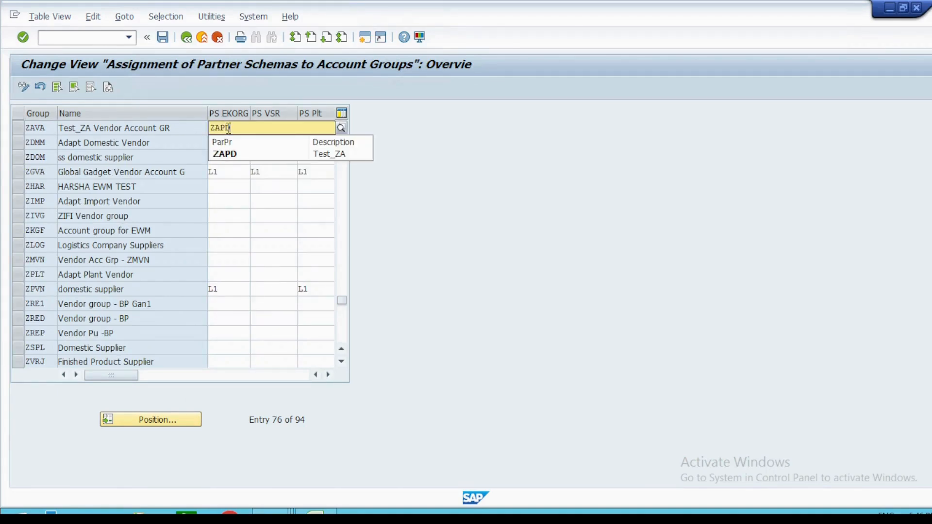
pyautogui.press('Down')
pyautogui.press('Return')
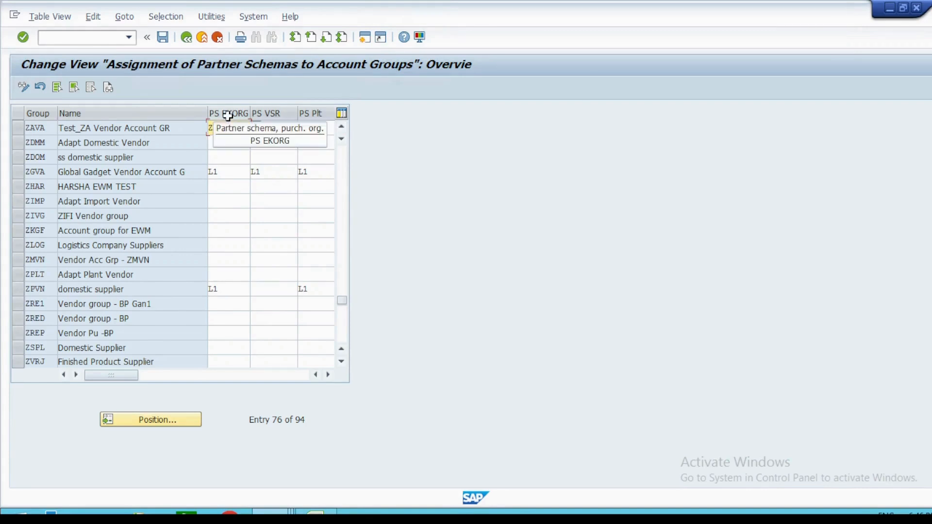
# - Assign schema ZAPD to account group ZAVA in the PS VSR and PS Plt columns and save with the proposed customizing request
pyautogui.click(262, 128)
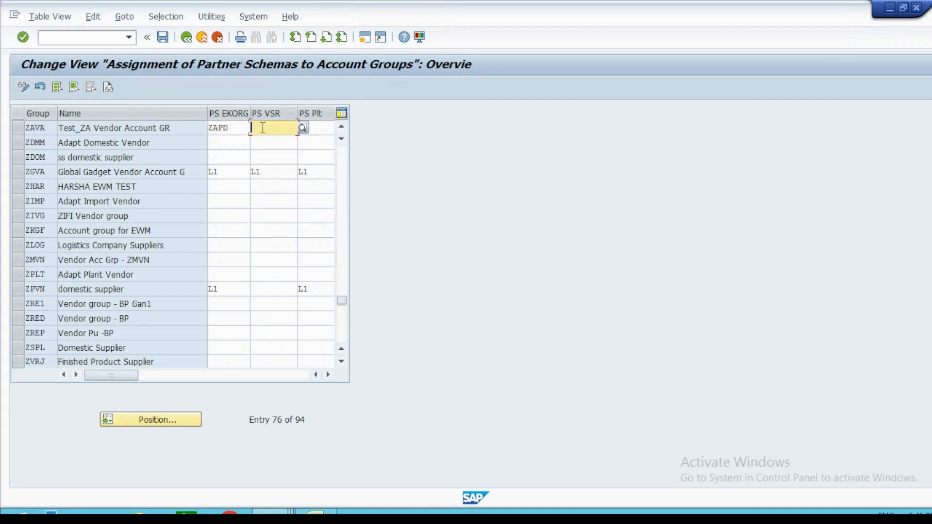
pyautogui.write('ZAPD')
pyautogui.click(320, 127)
pyautogui.write('ZAPD')
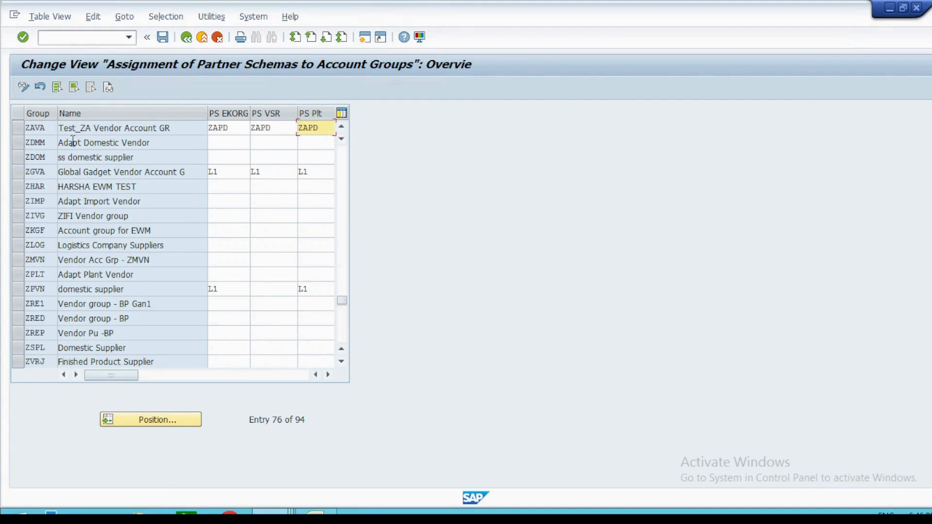
pyautogui.click(186, 39)
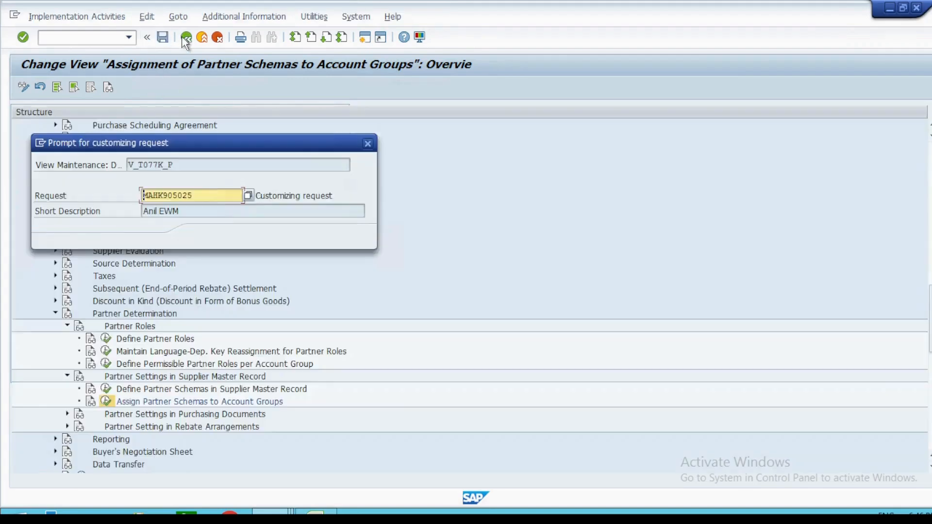
pyautogui.press('Return')
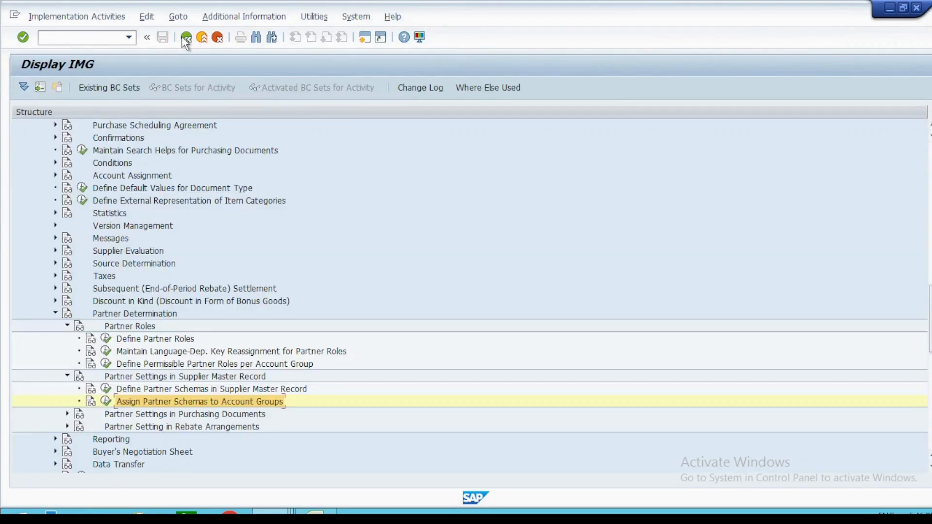
# - Expand Partner Settings in Purchasing Documents in the IMG and open the Define Partner Schemas in Purchasing Documents activity
pyautogui.press('Down')
pyautogui.scroll(-2, 414, 313)
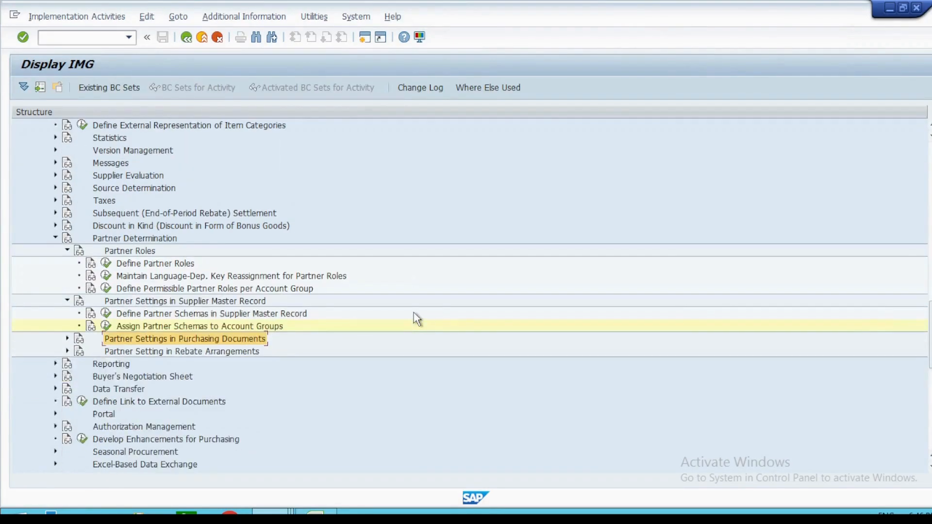
pyautogui.press('Right')
pyautogui.scroll(-1, 414, 314)
pyautogui.press('Down')
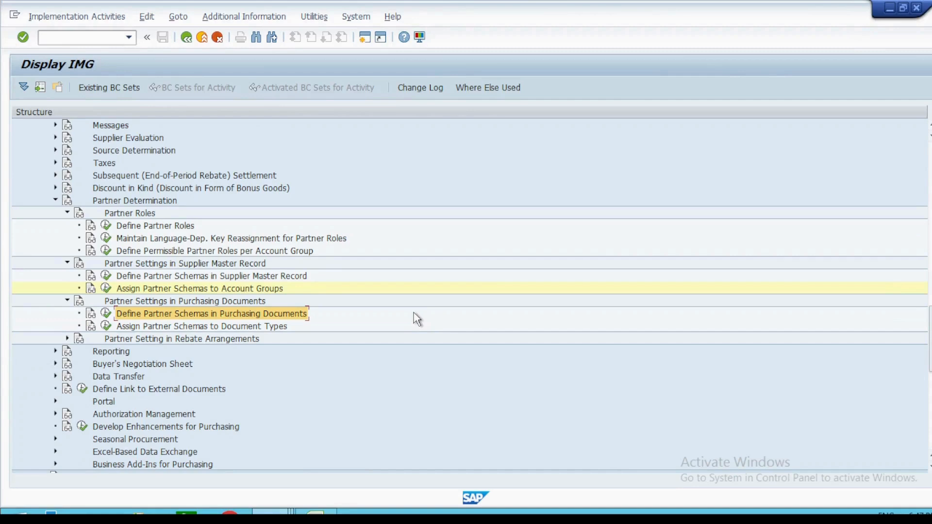
pyautogui.press('Return')
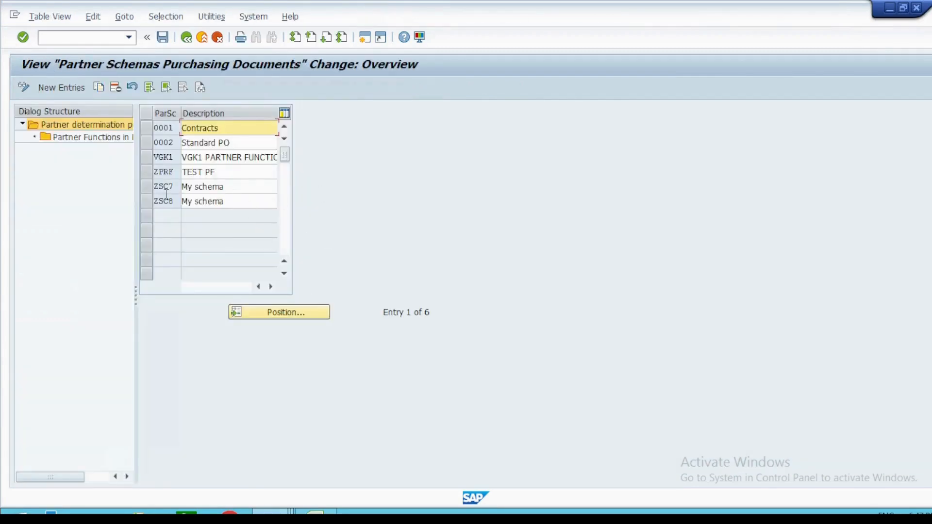
# - Review the partner functions and mandatory flags of schema 0002 (Standard PO), and return to the IMG structure
pyautogui.doubleClick(100, 138)
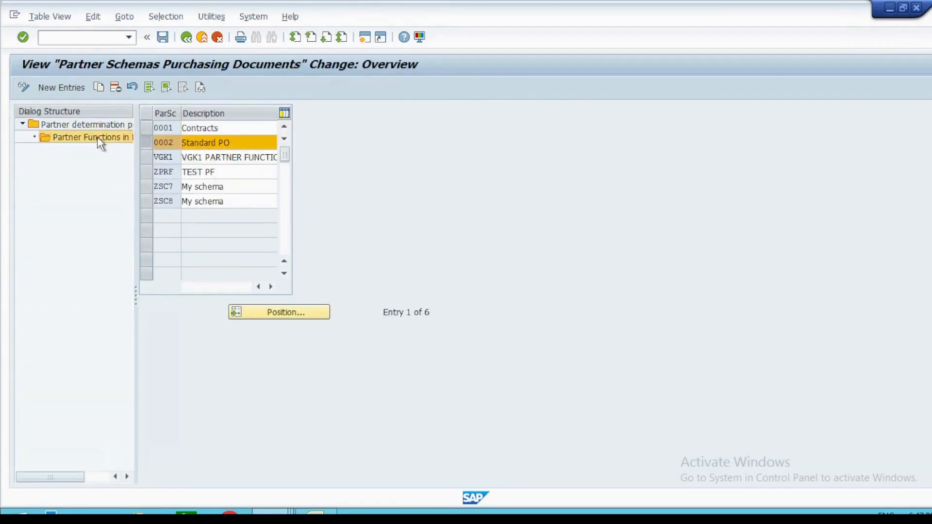
pyautogui.scroll(-2, 245, 312)
pyautogui.scroll(1, 247, 315)
pyautogui.scroll(1, 246, 312)
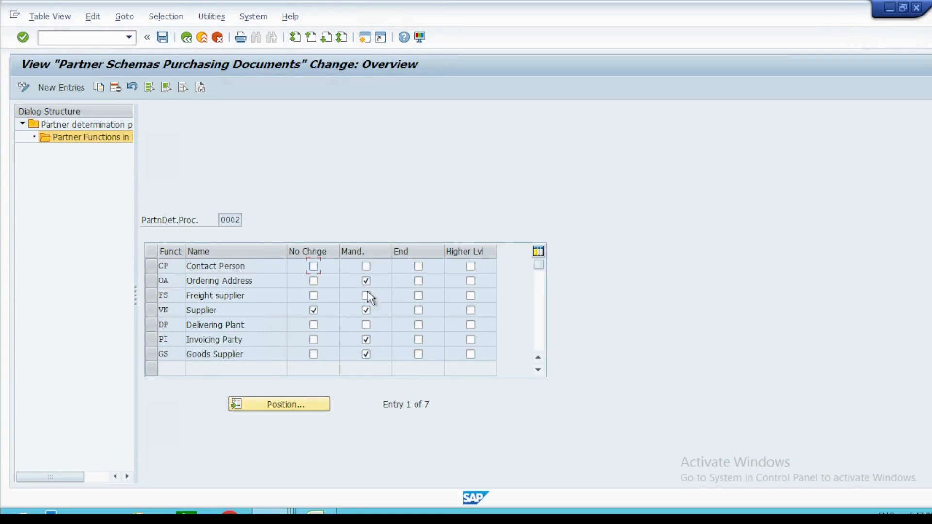
pyautogui.click(186, 36)
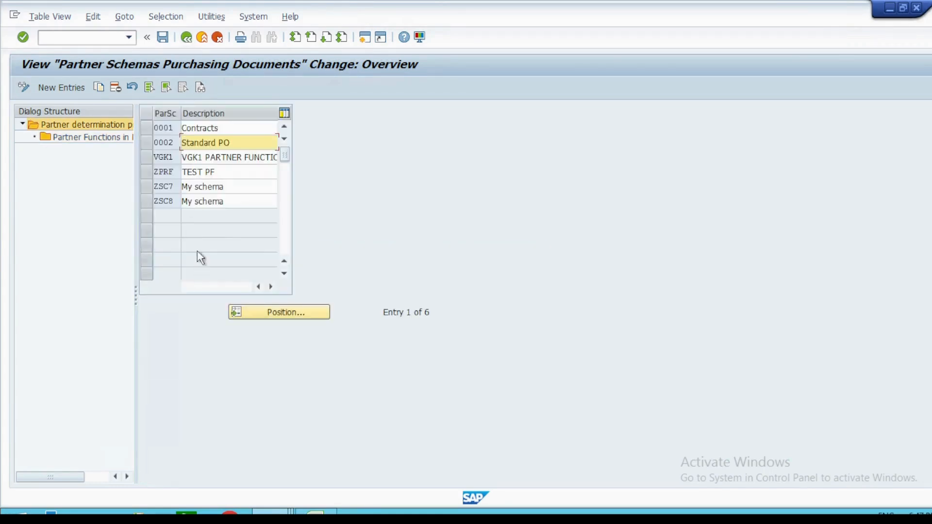
pyautogui.click(185, 37)
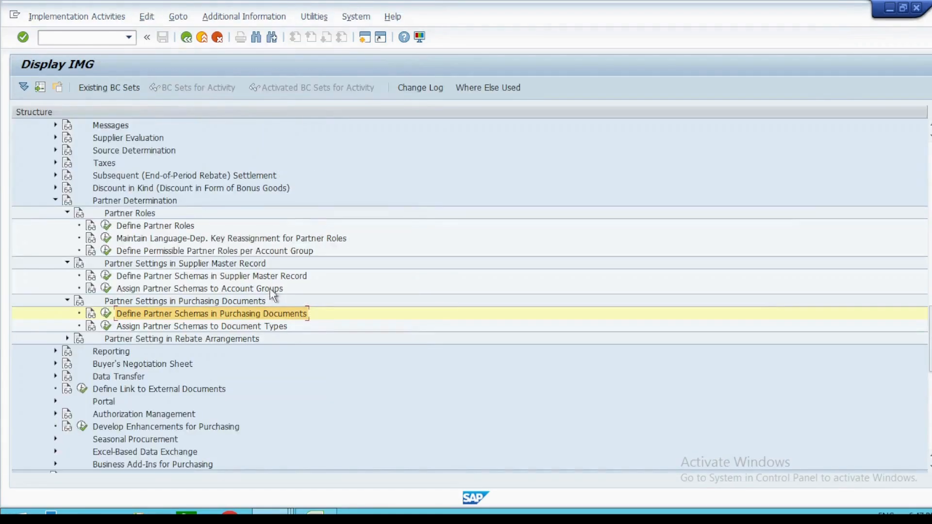
# - Recheck the list of purchasing document schemas and open the Assign Partner Schemas to Document Types activity
pyautogui.click(104, 326)
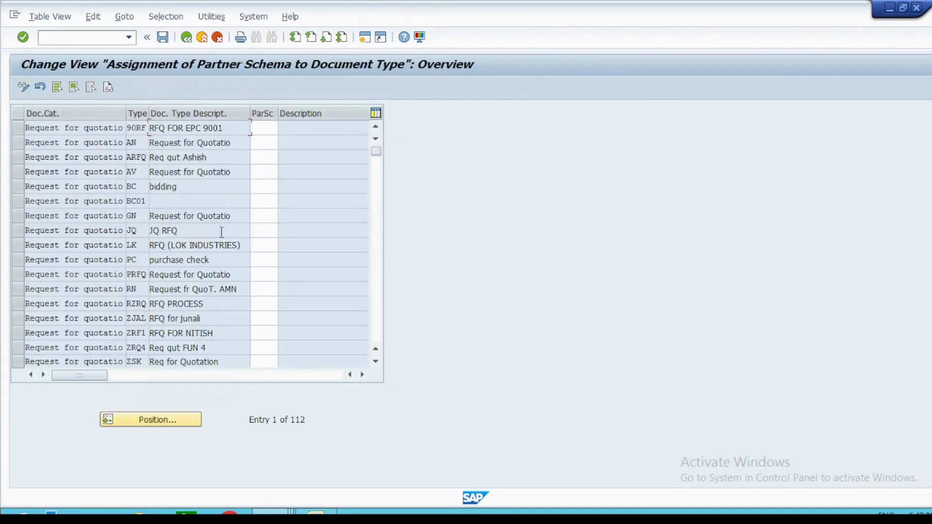
pyautogui.click(267, 129)
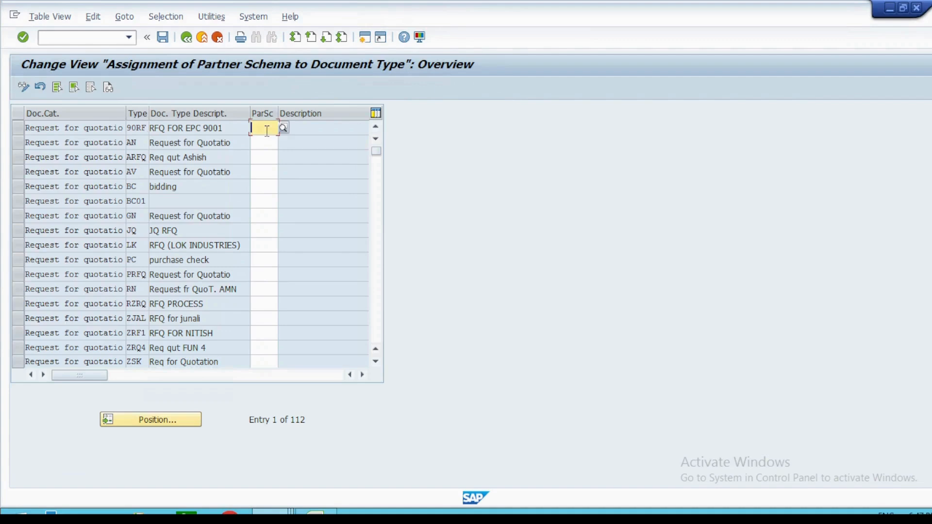
pyautogui.click(186, 39)
pyautogui.click(104, 314)
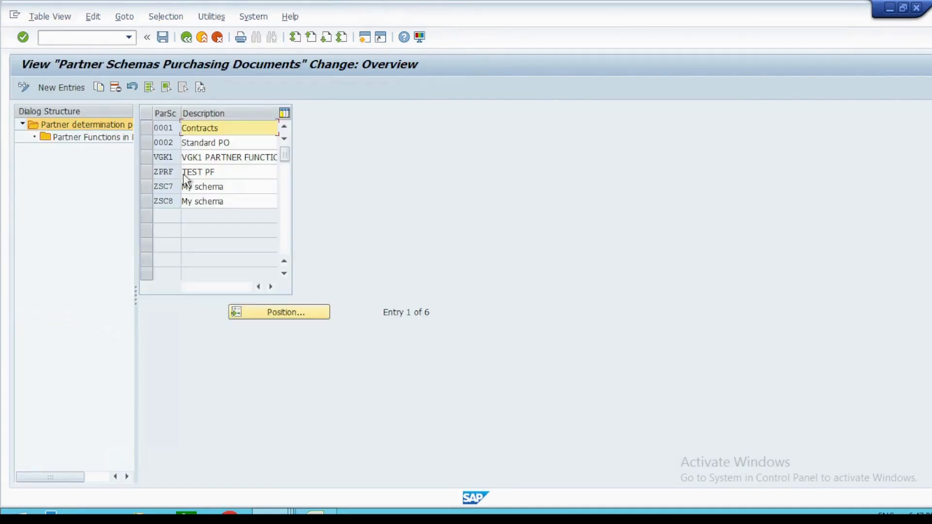
pyautogui.click(186, 37)
pyautogui.click(106, 325)
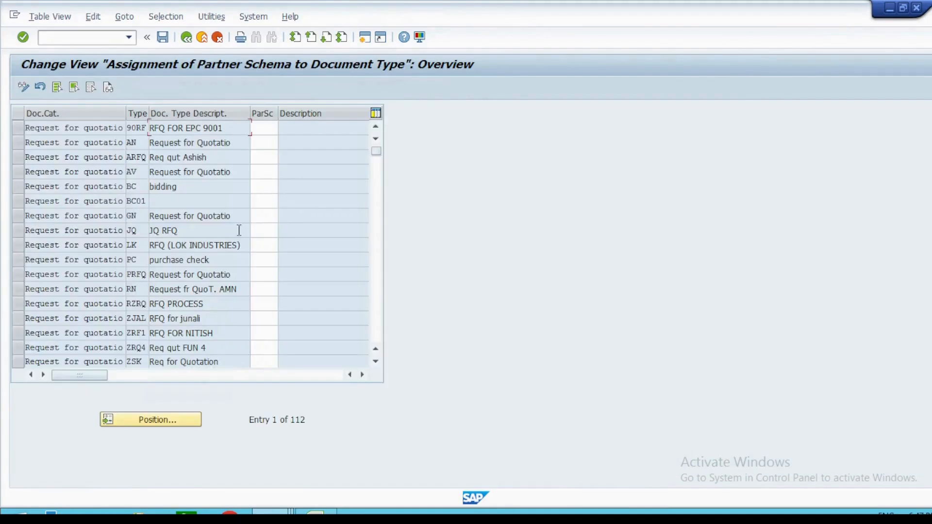
# - Try to position the document type list on type NB without entering a document category
pyautogui.click(162, 422)
pyautogui.click(149, 213)
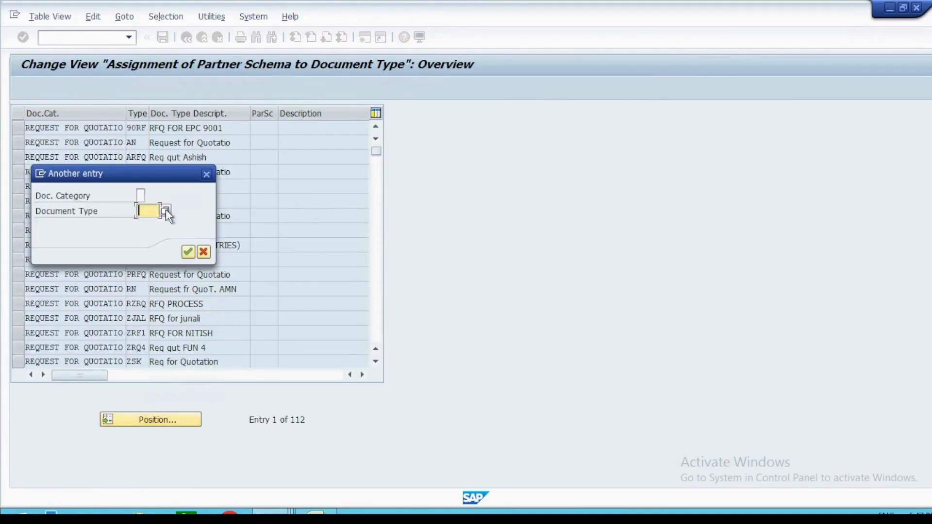
pyautogui.click(165, 208)
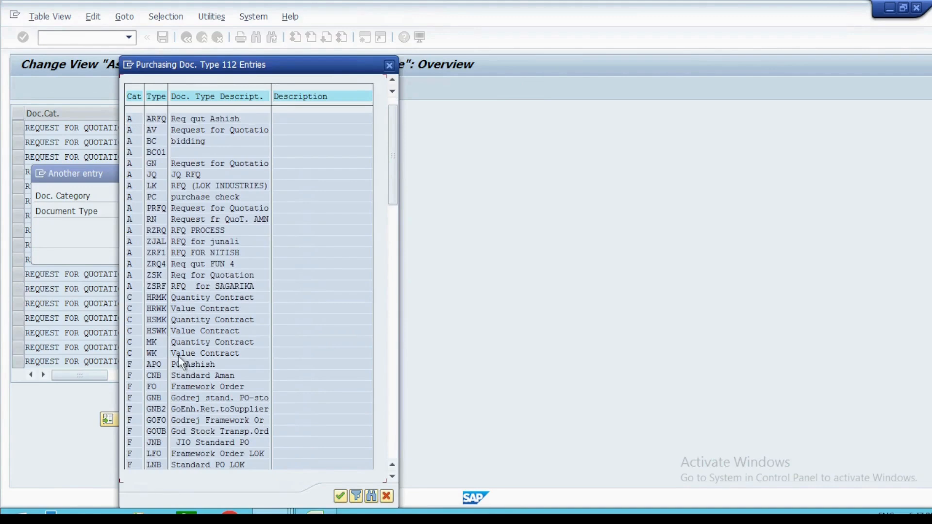
pyautogui.scroll(-3, 186, 369)
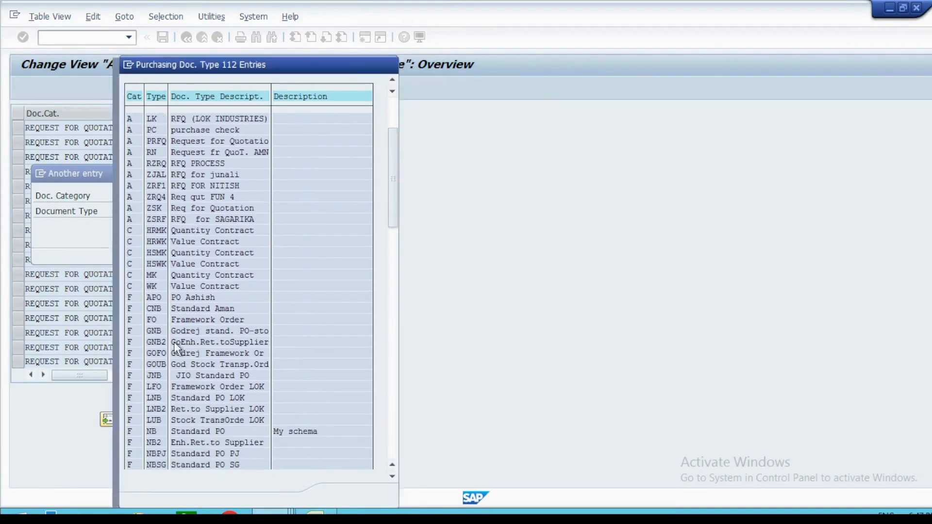
pyautogui.scroll(-2, 180, 374)
pyautogui.doubleClick(156, 389)
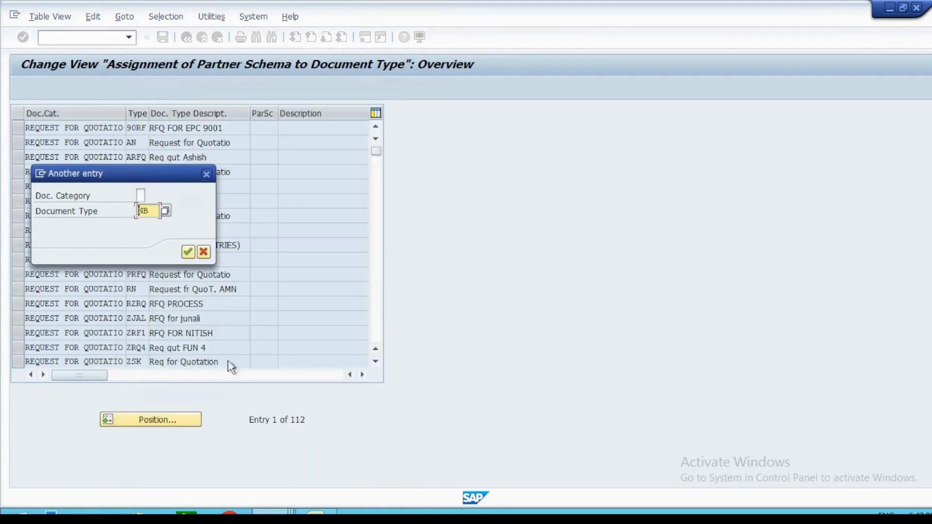
pyautogui.click(189, 252)
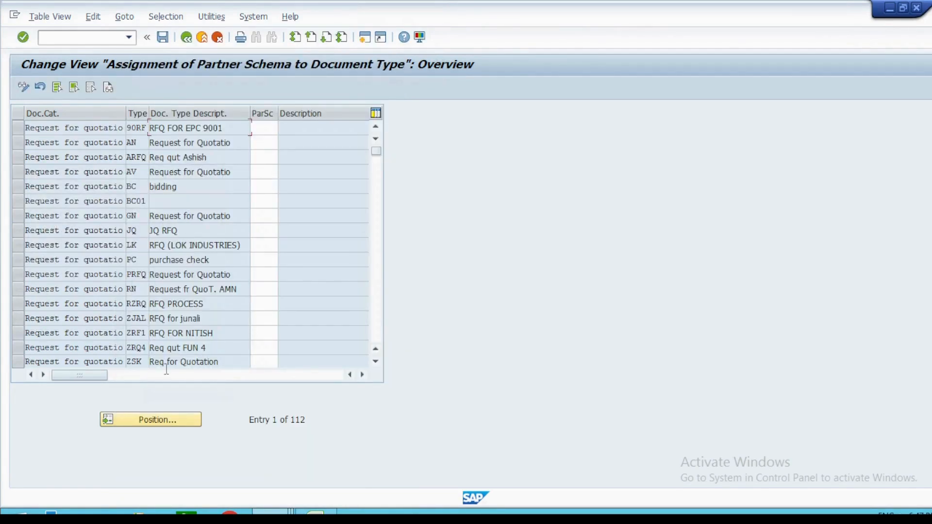
# - Position the document type list on document category F and type NB (Standard PO), choosing the type from the available values
pyautogui.click(158, 419)
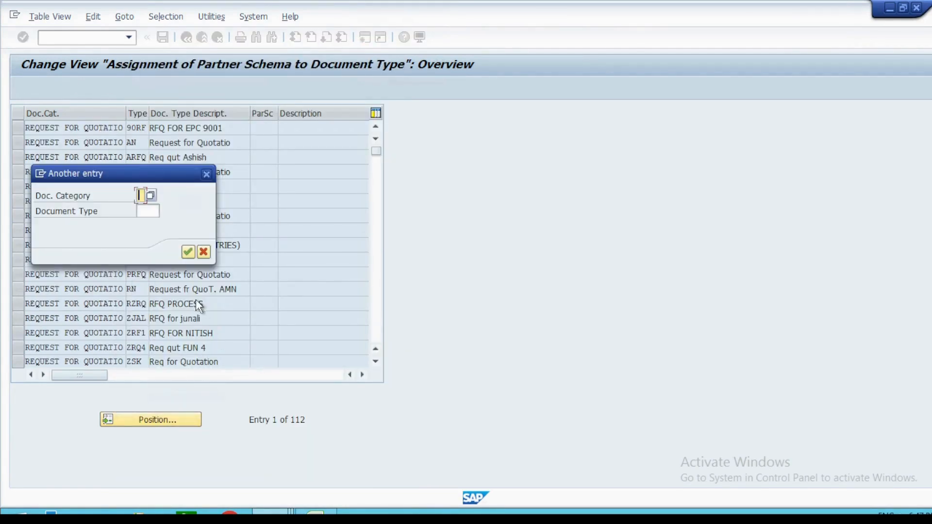
pyautogui.click(152, 209)
pyautogui.click(165, 211)
pyautogui.scroll(-1, 186, 356)
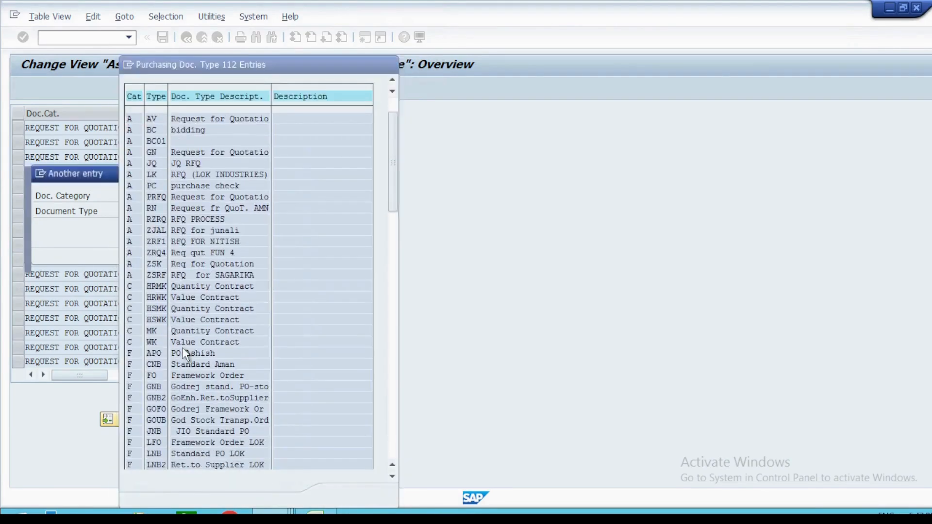
pyautogui.scroll(-12, 186, 356)
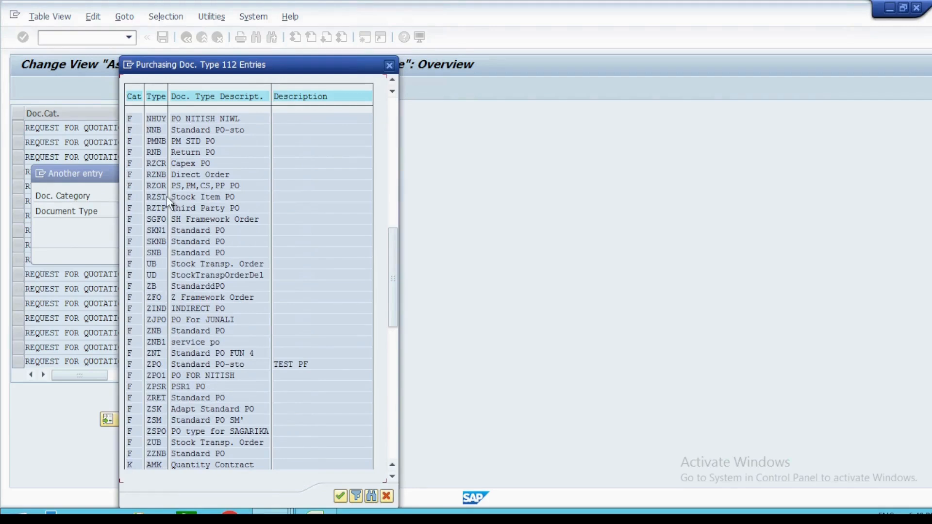
pyautogui.scroll(10, 165, 398)
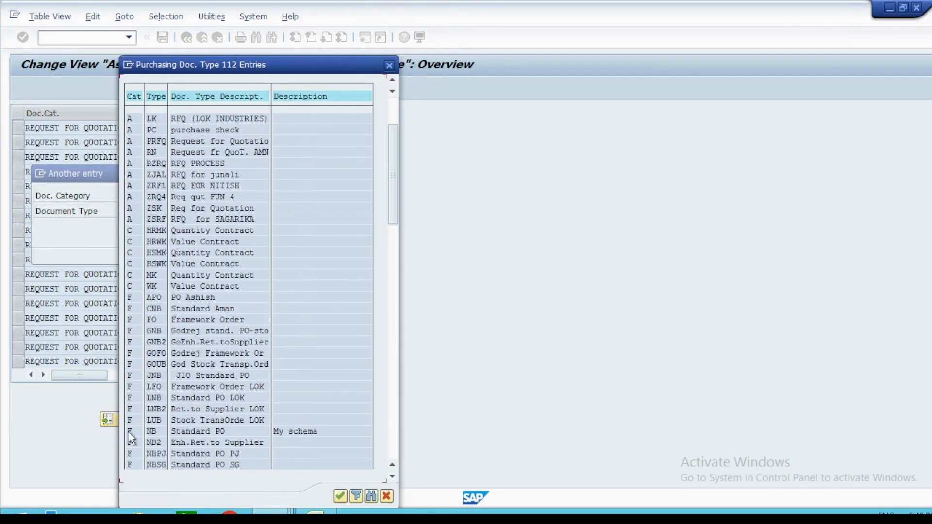
pyautogui.doubleClick(153, 431)
pyautogui.click(141, 194)
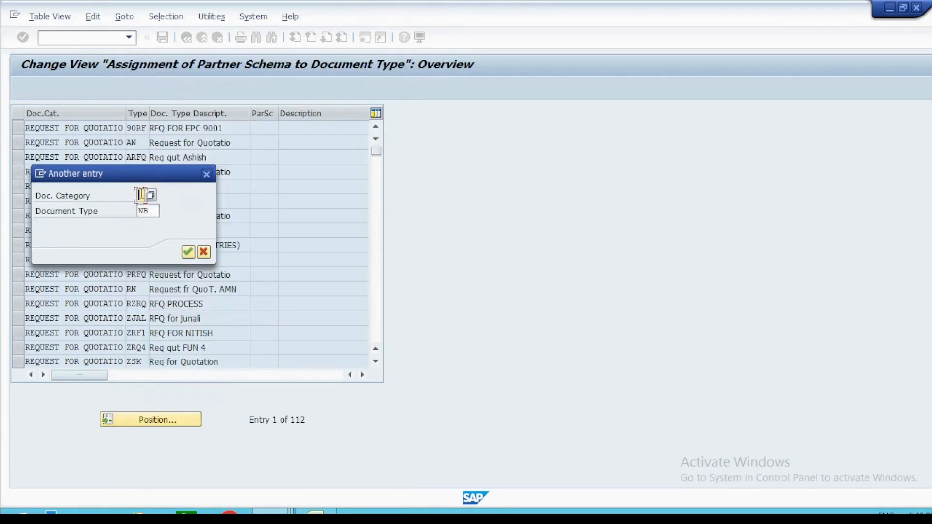
pyautogui.press('Return')
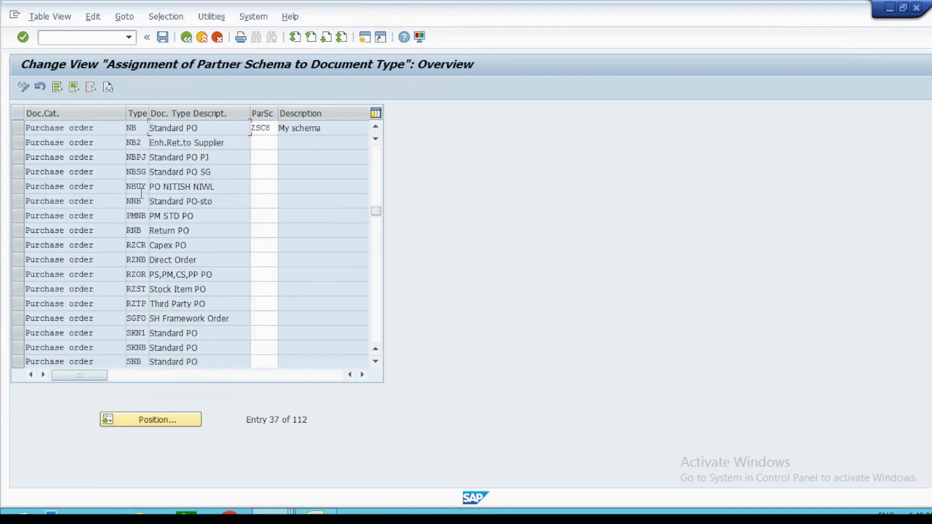
# - Assign partner schema 0002 (Standard PO) to purchase order type NB, choosing it from the list of available schemas
pyautogui.doubleClick(271, 130)
pyautogui.click(283, 128)
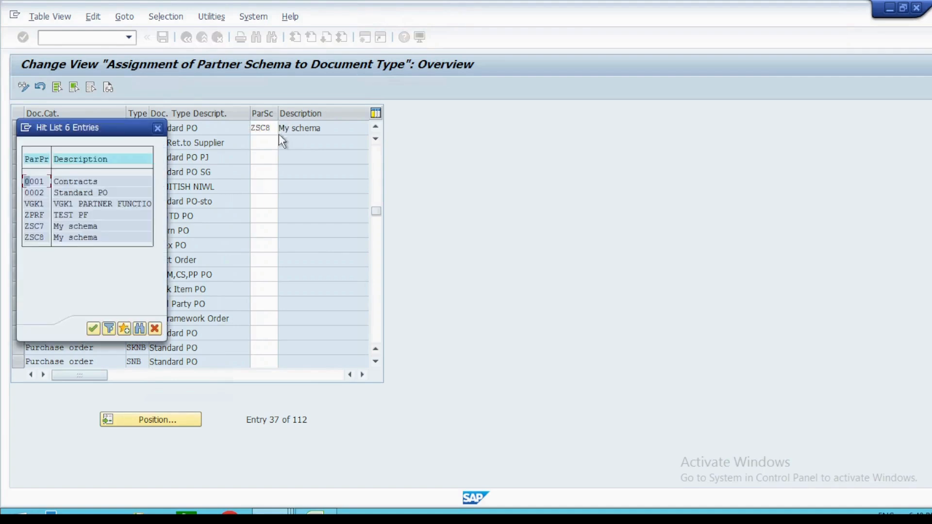
pyautogui.doubleClick(33, 193)
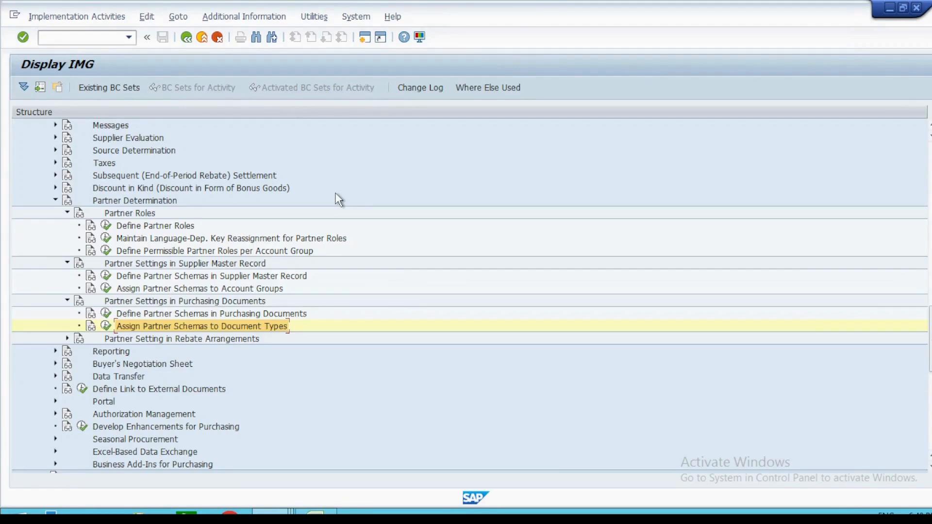
# - Collapse the partner determination nodes in the IMG structure up to the Purchasing node
pyautogui.press('Left')
pyautogui.press('Left')
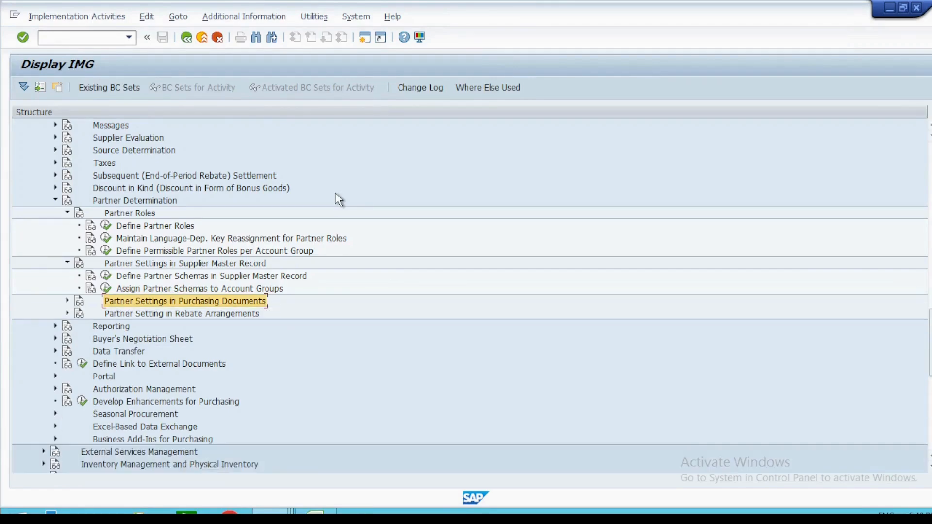
pyautogui.press('Left')
pyautogui.press('Left')
pyautogui.press('Left')
pyautogui.press('Left')
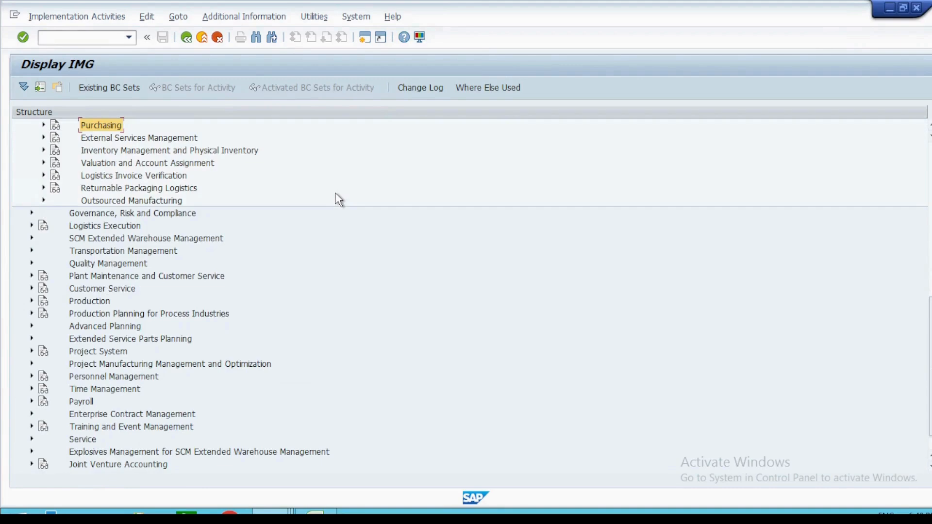
# - Switch to the session with the supplier business partner and restart the Maintain Business Partner transaction with /nbp
pyautogui.hotkey('alt', 'Tab')
pyautogui.hotkey('alt', 'Tab')
pyautogui.click(107, 39)
pyautogui.write('/nbp')
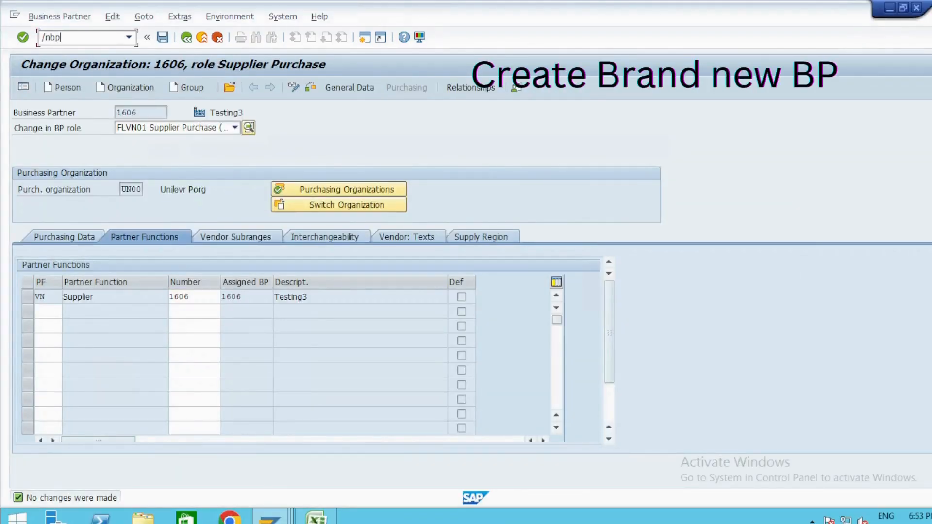
pyautogui.press('Return')
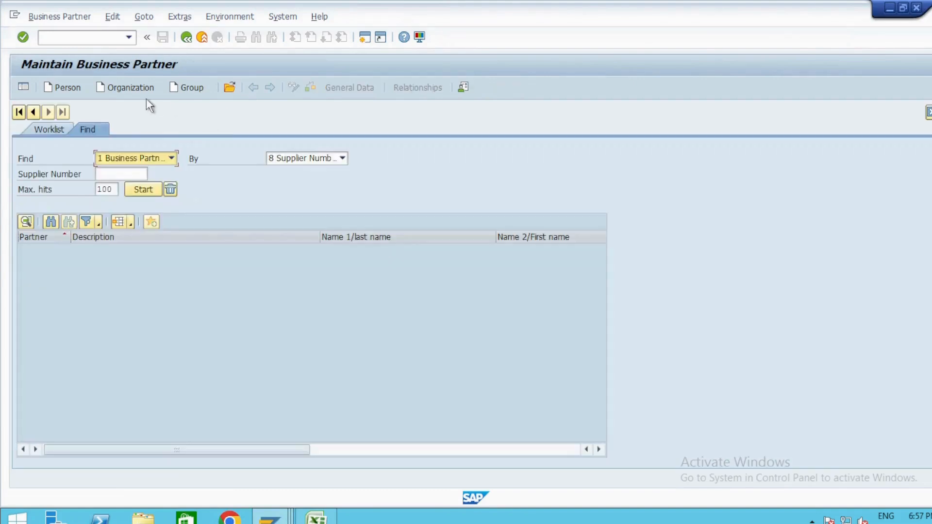
# - Create a new organization business partner with grouping ZABP and country IN, and save it
pyautogui.click(146, 89)
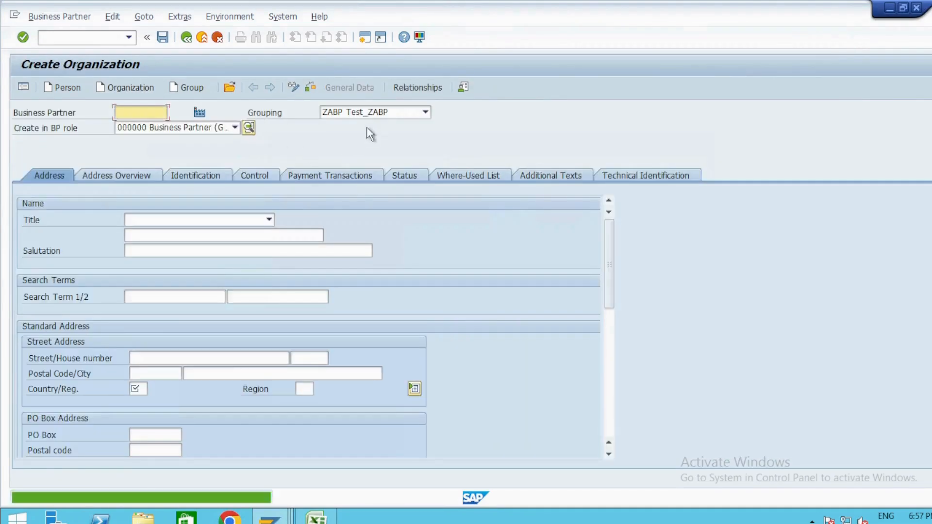
pyautogui.click(139, 389)
pyautogui.write('IN')
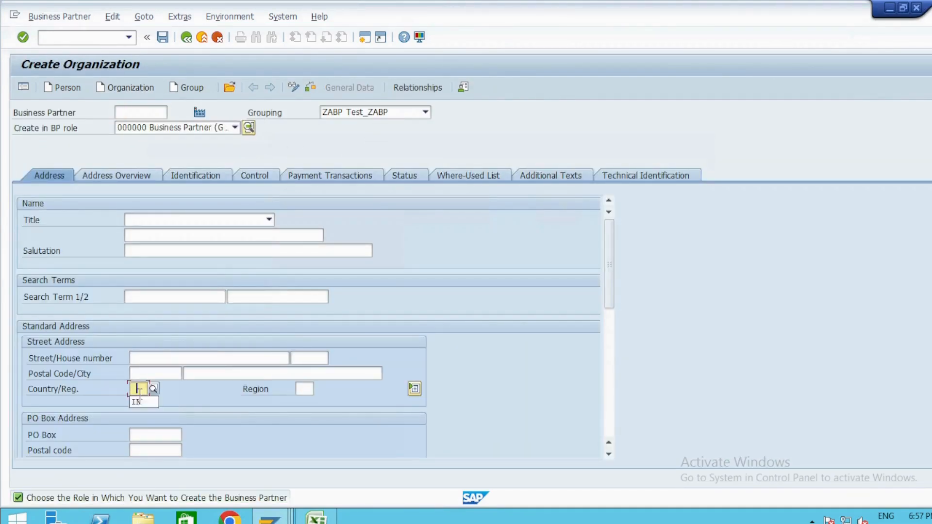
pyautogui.press('Return')
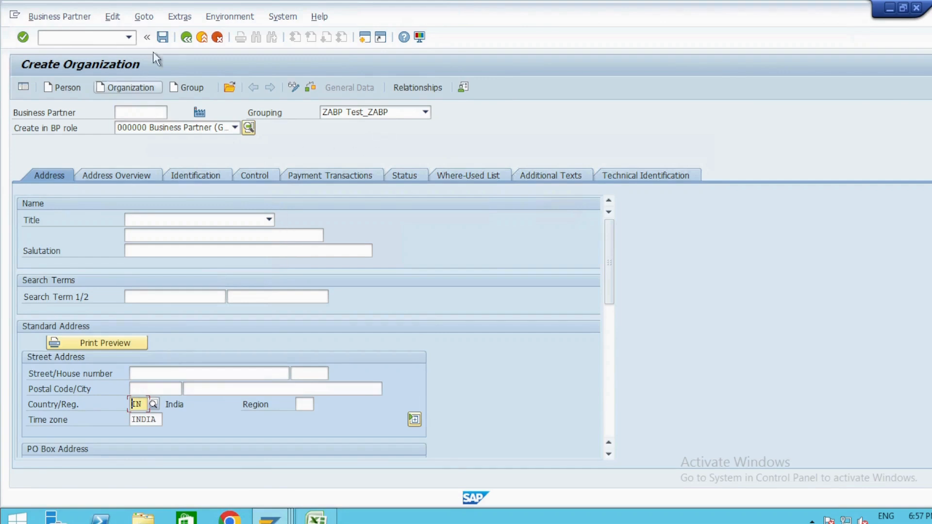
pyautogui.click(163, 37)
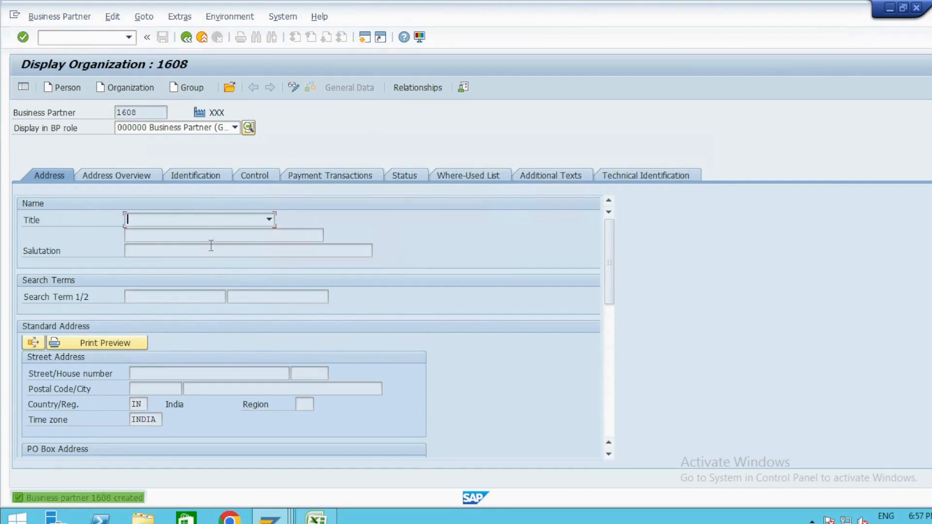
# - Change the new business partner to role FLVN00 Supplier Financial Accounting, enter Testing4 as the name, and save
pyautogui.click(293, 87)
pyautogui.click(235, 128)
pyautogui.write('flv')
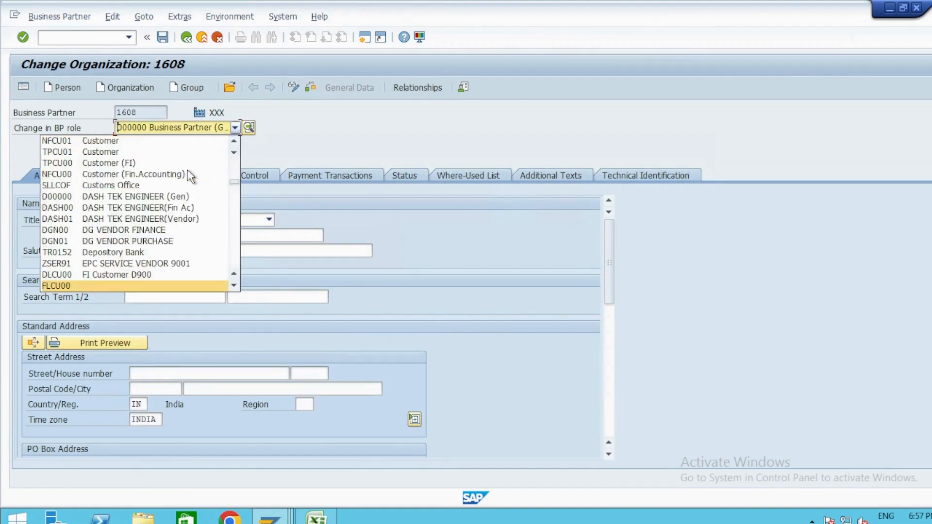
pyautogui.press('Return')
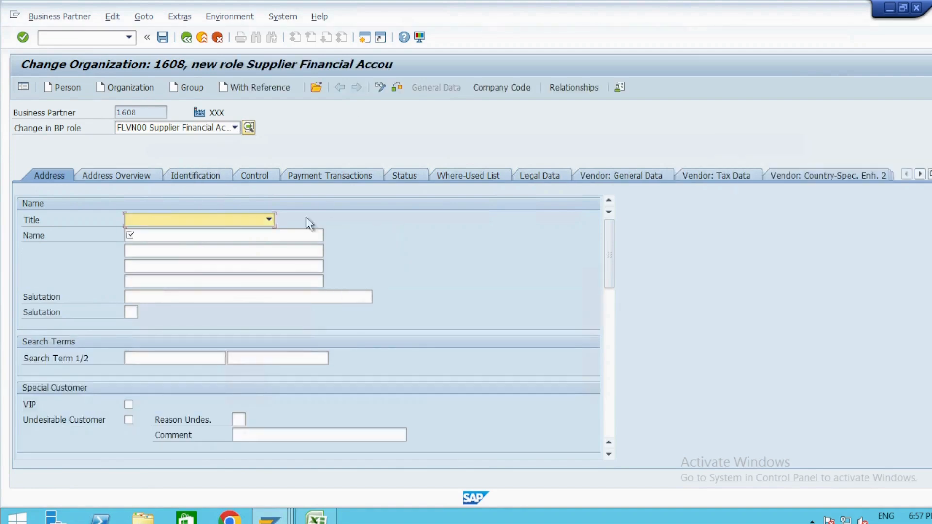
pyautogui.click(230, 236)
pyautogui.press('Return')
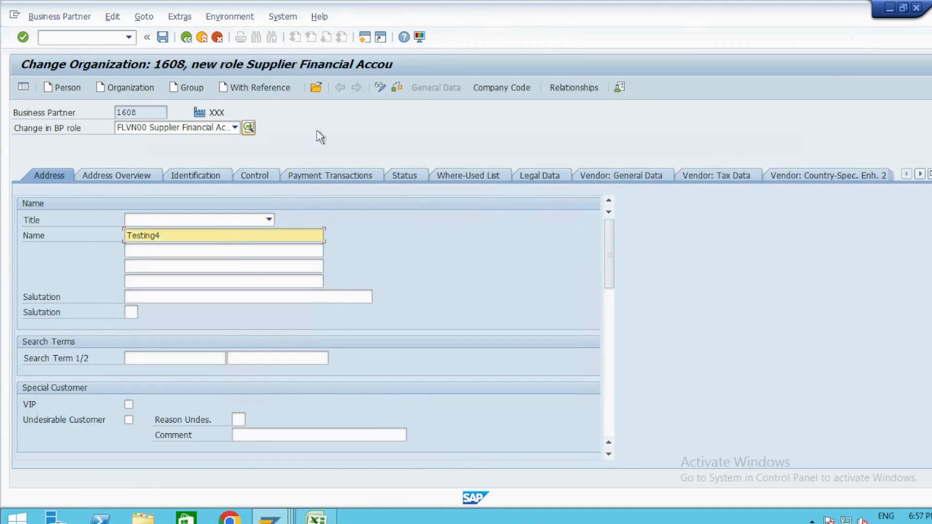
pyautogui.click(162, 36)
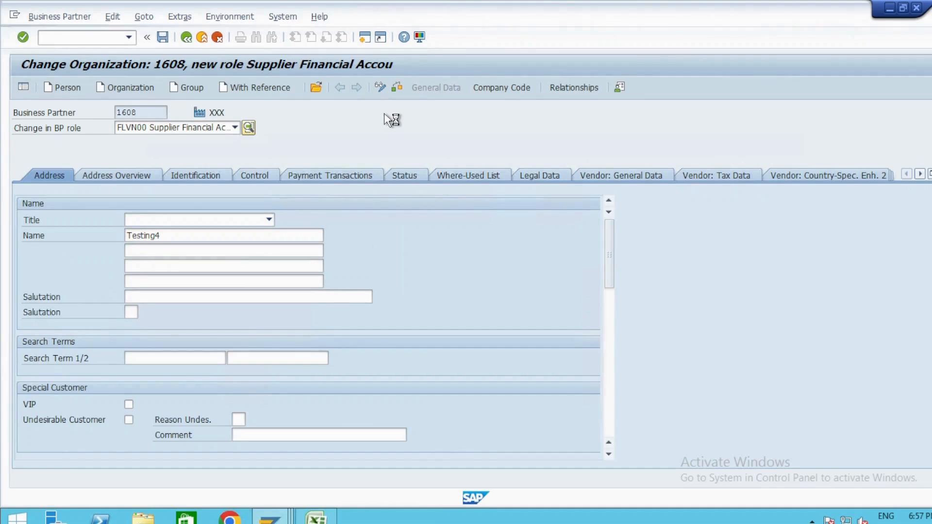
# - Add company code UN00 to the supplier with reconciliation account 12110000 and save the company code data
pyautogui.press('space')
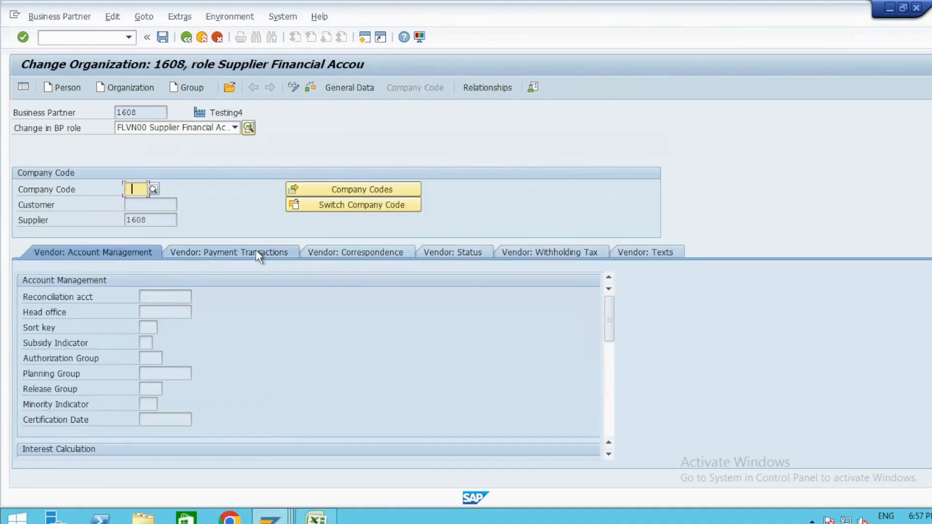
pyautogui.press('Down')
pyautogui.press('Return')
pyautogui.press('Return')
pyautogui.click(179, 298)
pyautogui.press('space')
pyautogui.press('Down')
pyautogui.press('Return')
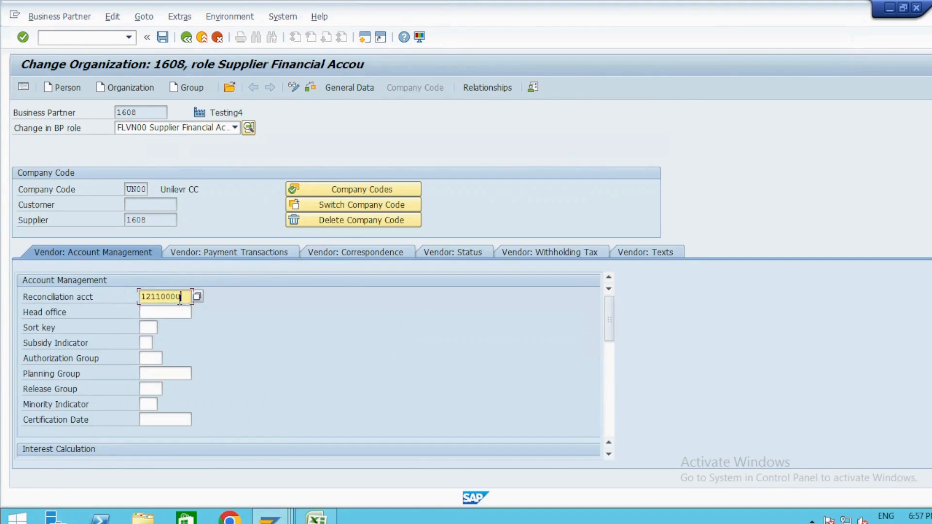
pyautogui.press('Return')
pyautogui.click(163, 38)
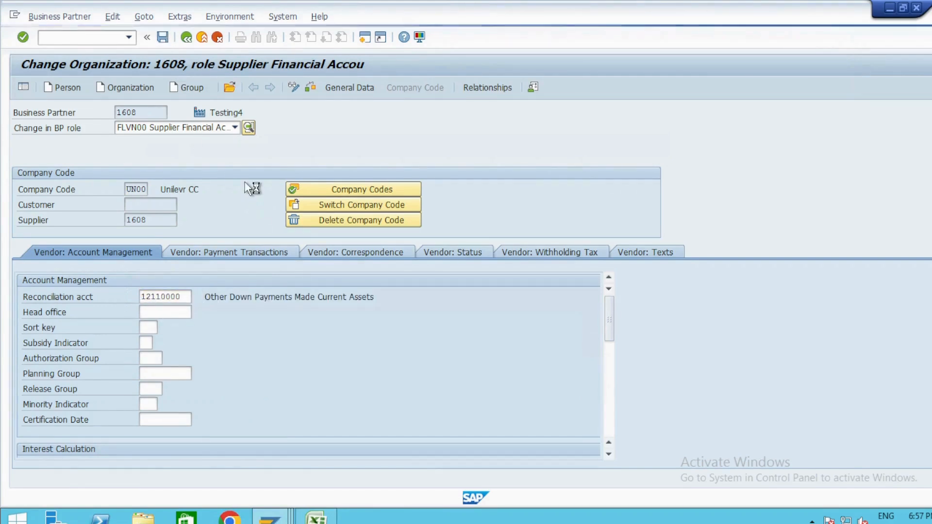
# - Add role FLVN01 Supplier Purchase to the business partner and fill in the required communication language with E
pyautogui.click(234, 128)
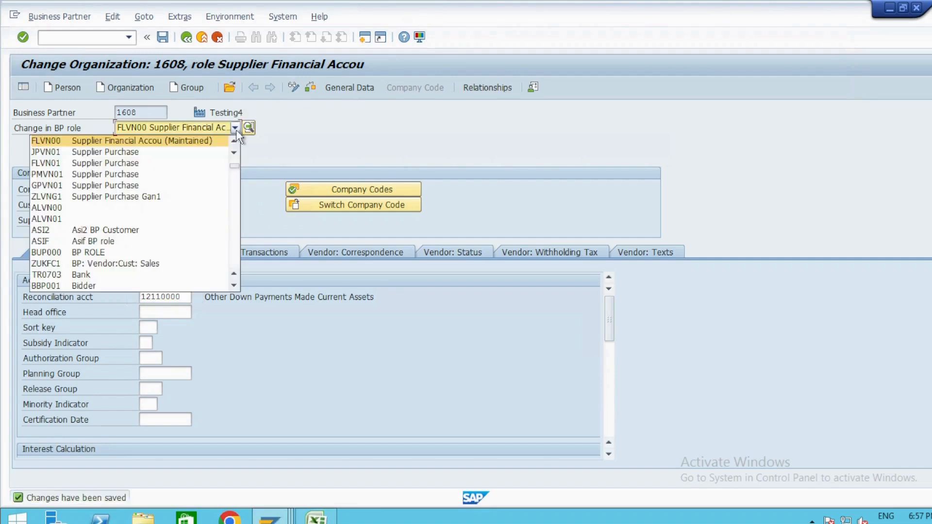
pyautogui.click(170, 163)
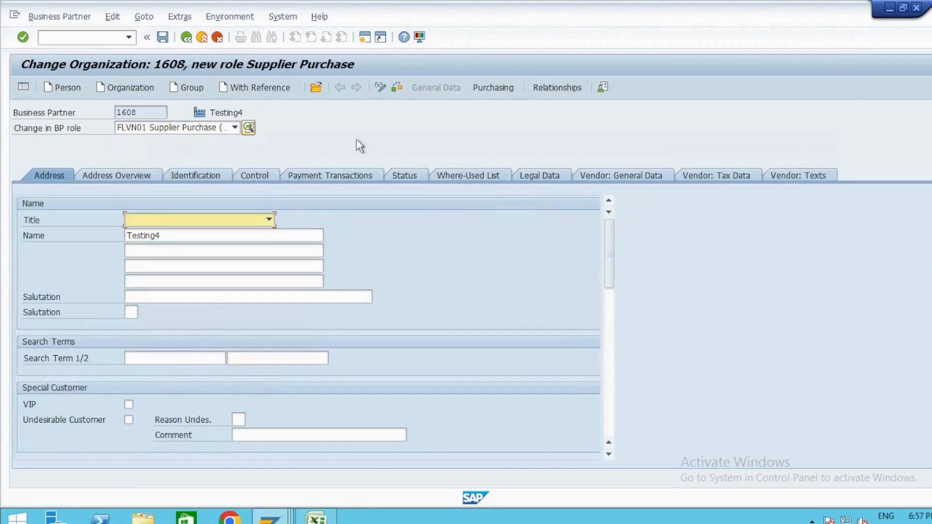
pyautogui.click(494, 92)
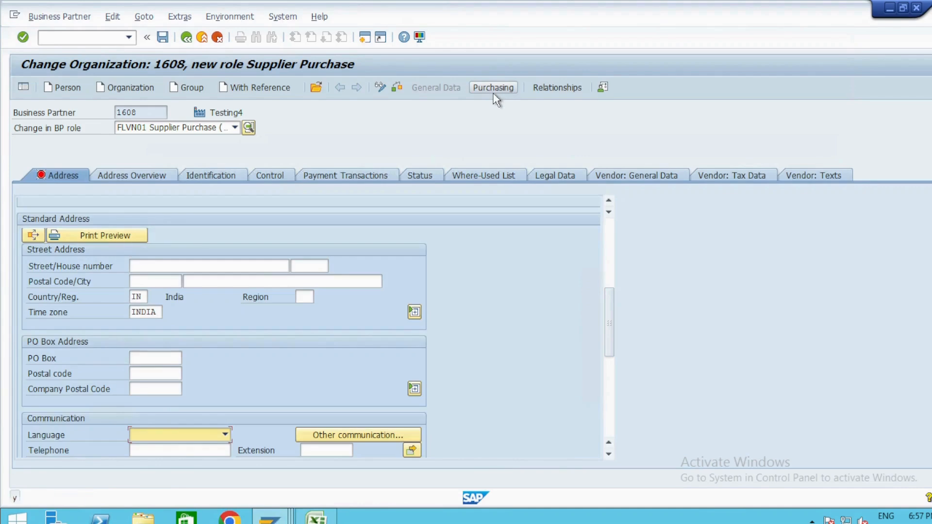
pyautogui.write('e')
pyautogui.press('Return')
# - Add purchasing organization UN00 to the supplier's purchasing data with order currency INR and save
pyautogui.click(496, 89)
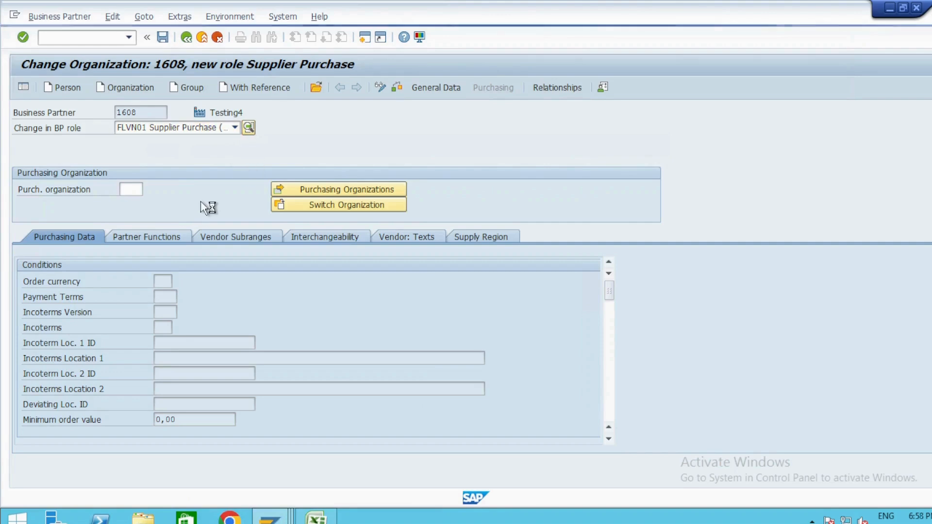
pyautogui.click(130, 191)
pyautogui.write('UN00')
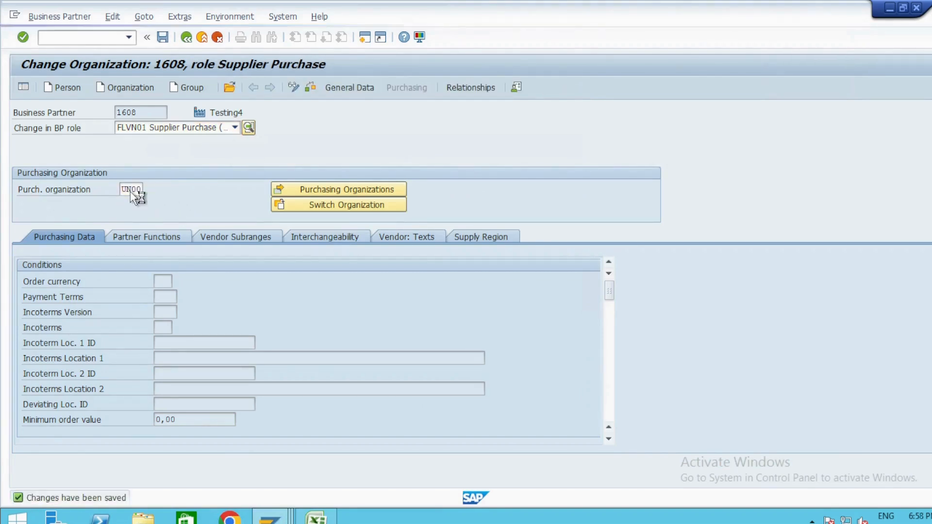
pyautogui.click(162, 297)
pyautogui.write('INR')
pyautogui.press('Return')
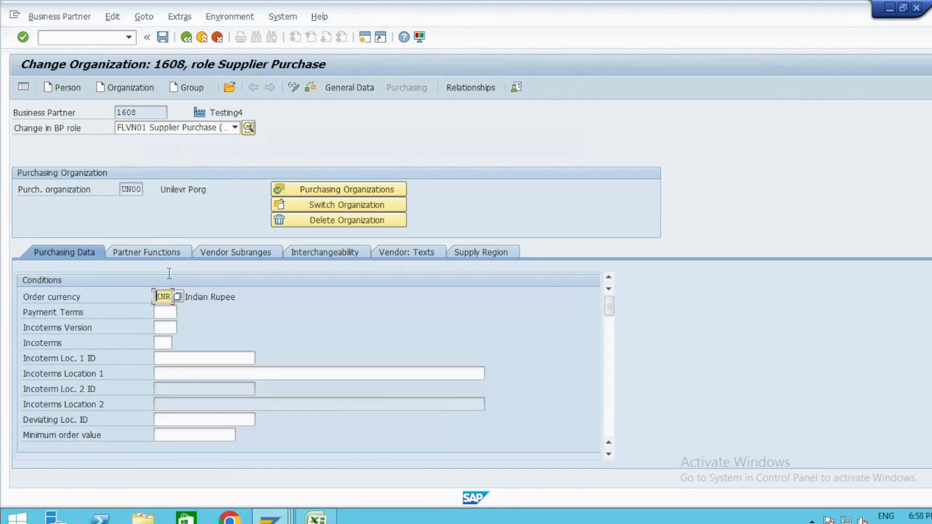
pyautogui.hotkey('ctrl', 's')
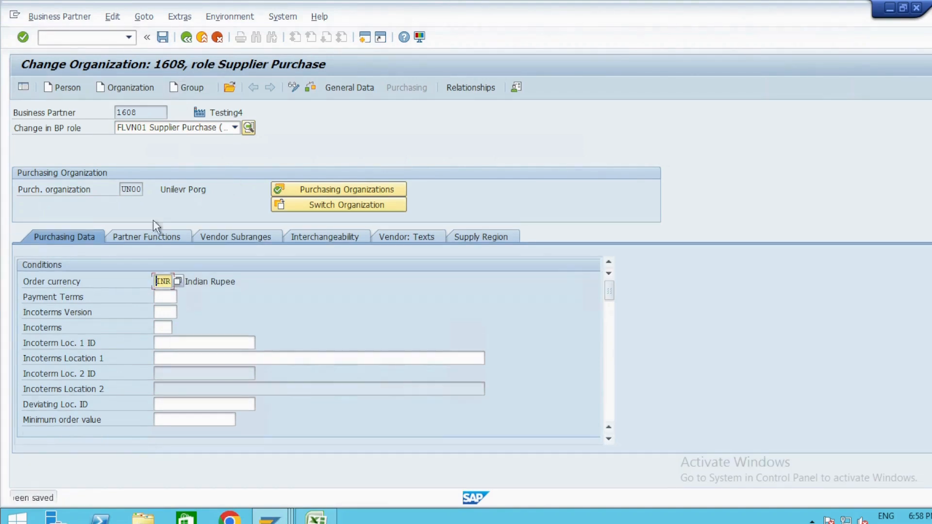
# - Review the numbers assigned to the supplier's ordering address, supplier and invoicing party partner functions
pyautogui.click(142, 238)
pyautogui.click(206, 296)
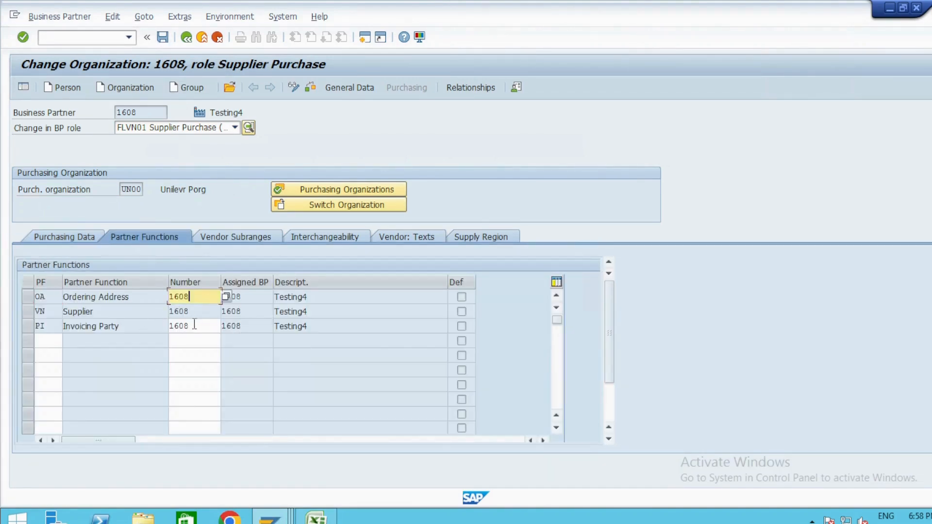
pyautogui.click(196, 311)
pyautogui.click(195, 327)
# - Copy the business partner number, start Create Purchase Order with /nme21n, and enter the copied number as the supplier
pyautogui.moveTo(160, 112); pyautogui.dragTo(30, 118)
pyautogui.hotkey('ctrl', 'c')
pyautogui.hotkey('ctrl', 's')
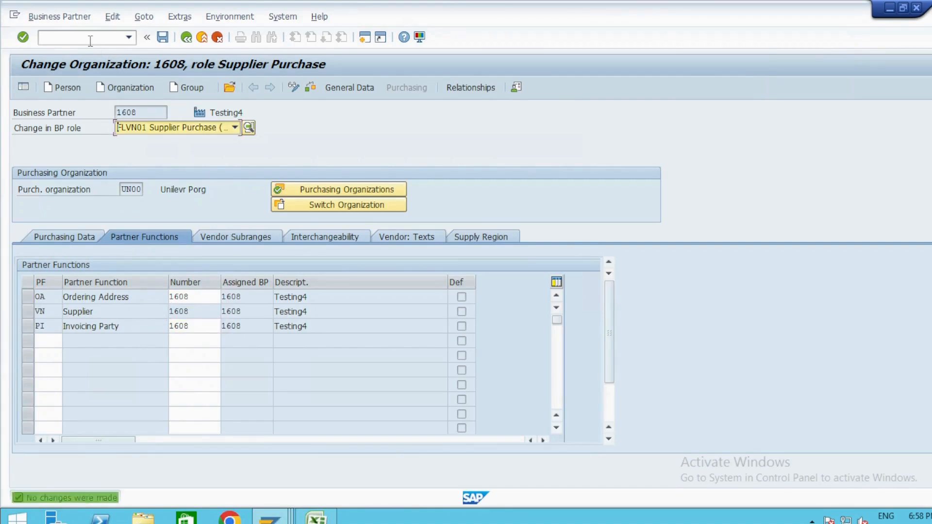
pyautogui.click(90, 39)
pyautogui.write('/nme21n')
pyautogui.press('Return')
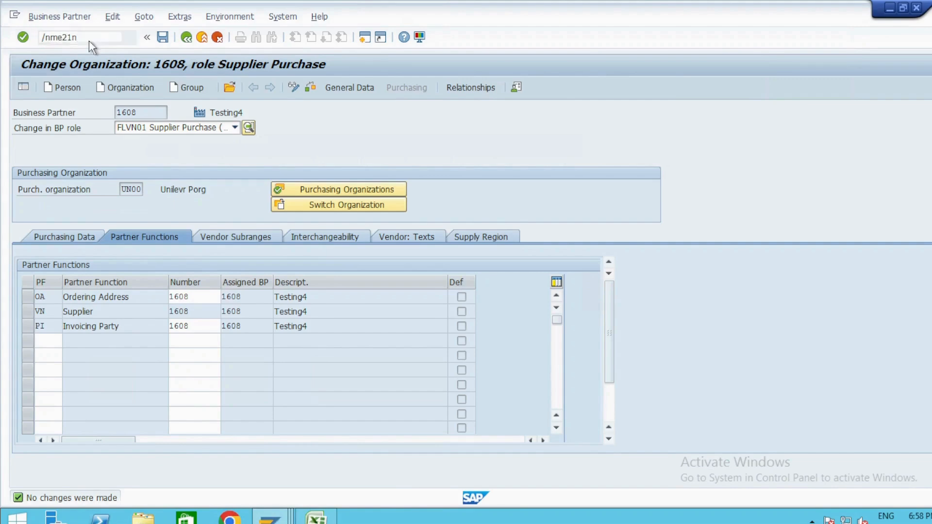
pyautogui.click(347, 115)
pyautogui.hotkey('ctrl', 'v')
pyautogui.press('Return')
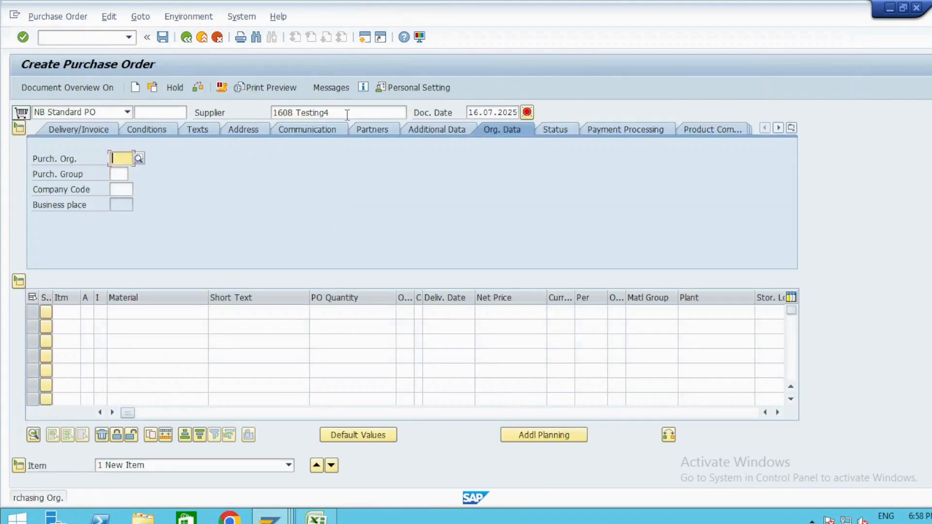
# - Fill the purchase order's organizational data with purchasing organization UN00, purchasing group 000 and company code UN00
pyautogui.write('UN00')
pyautogui.press('Tab')
pyautogui.write('000')
pyautogui.press('Tab')
pyautogui.write('UN00')
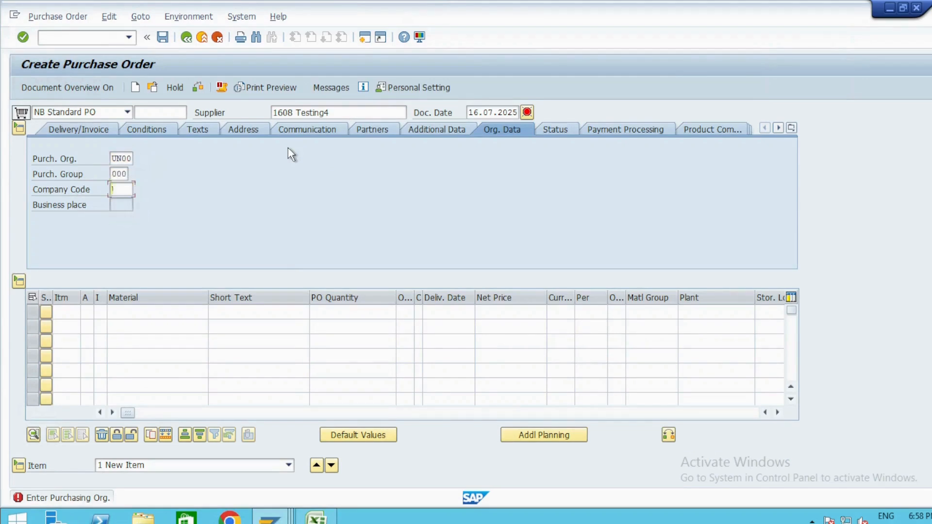
pyautogui.press('Return')
# - Switch to the IMG session, start the Purchasing Documents per Document Number report, and set the scope of list to ALV
pyautogui.click(154, 319)
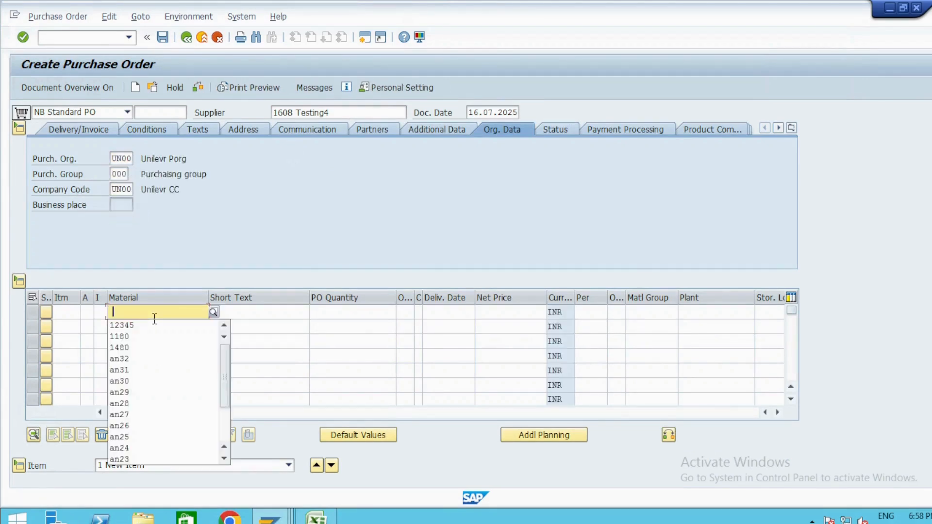
pyautogui.hotkey('alt', 'Tab')
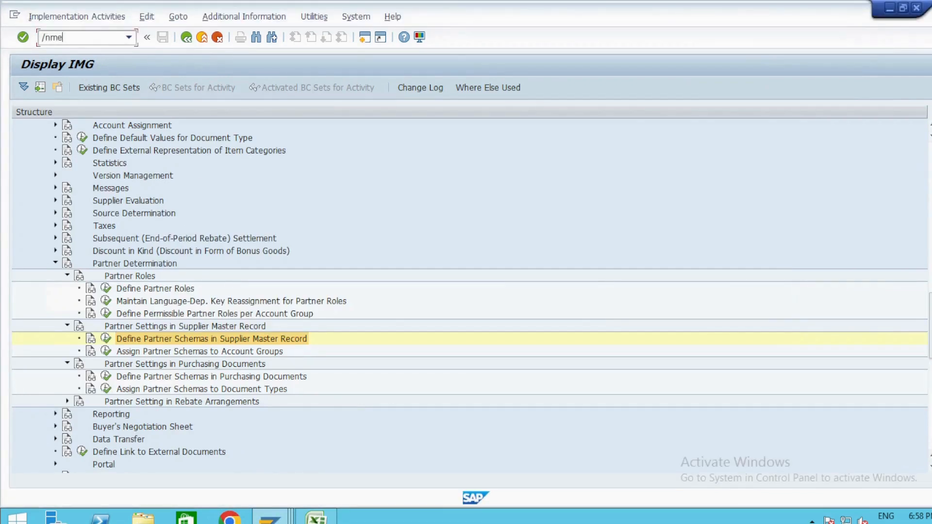
pyautogui.press('Return')
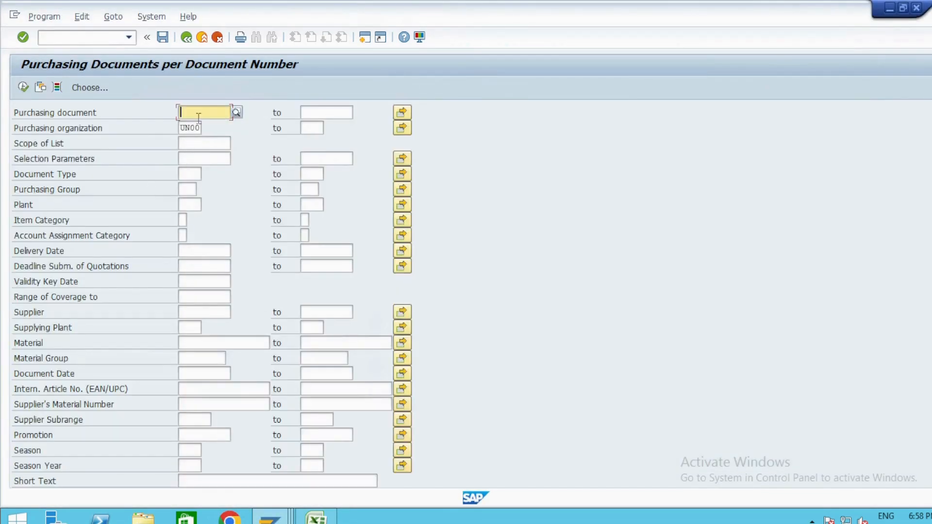
pyautogui.click(189, 145)
pyautogui.click(237, 144)
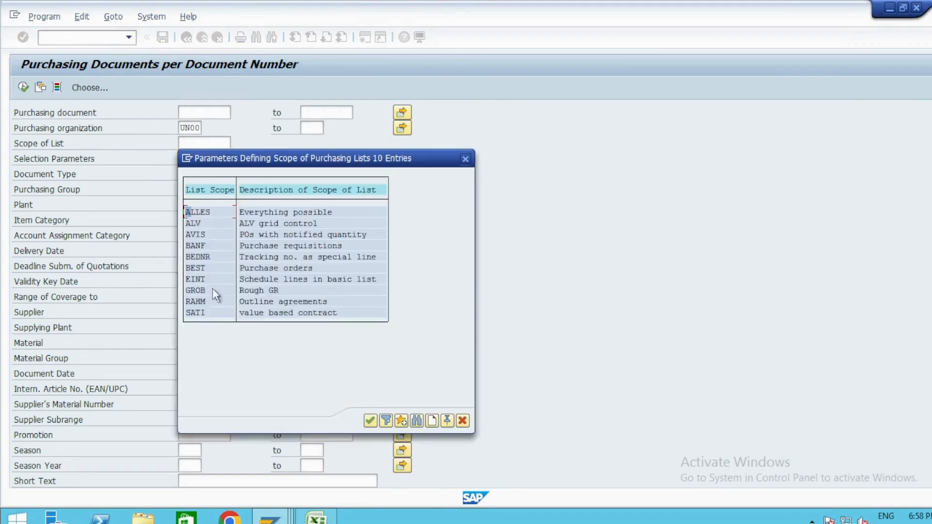
pyautogui.doubleClick(200, 225)
# - Run the report for document date 16.07.2025 and open a listed purchase order to find a usable material
pyautogui.click(193, 374)
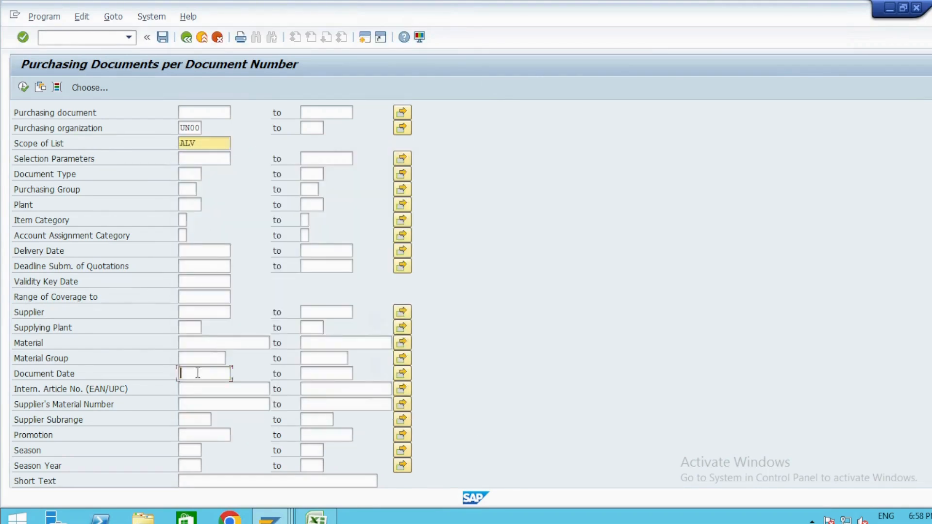
pyautogui.click(236, 374)
pyautogui.doubleClick(185, 293)
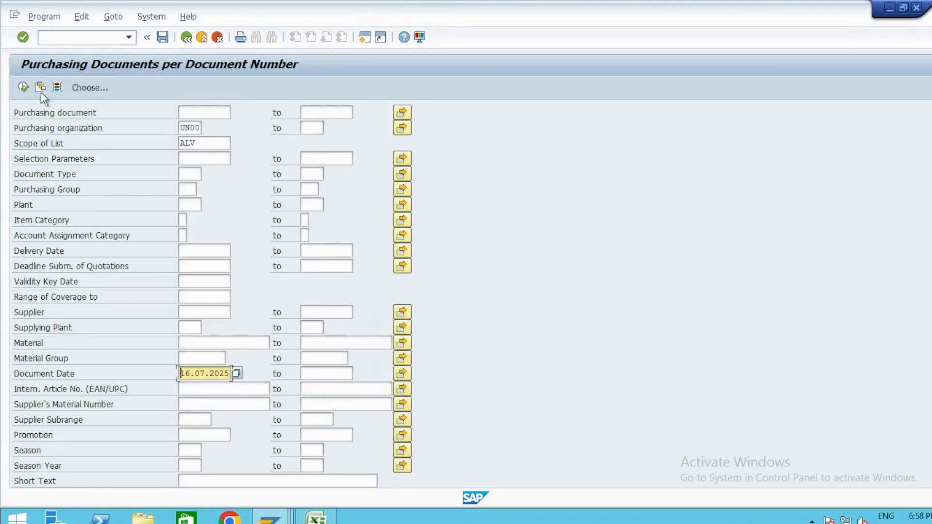
pyautogui.click(22, 88)
pyautogui.doubleClick(53, 126)
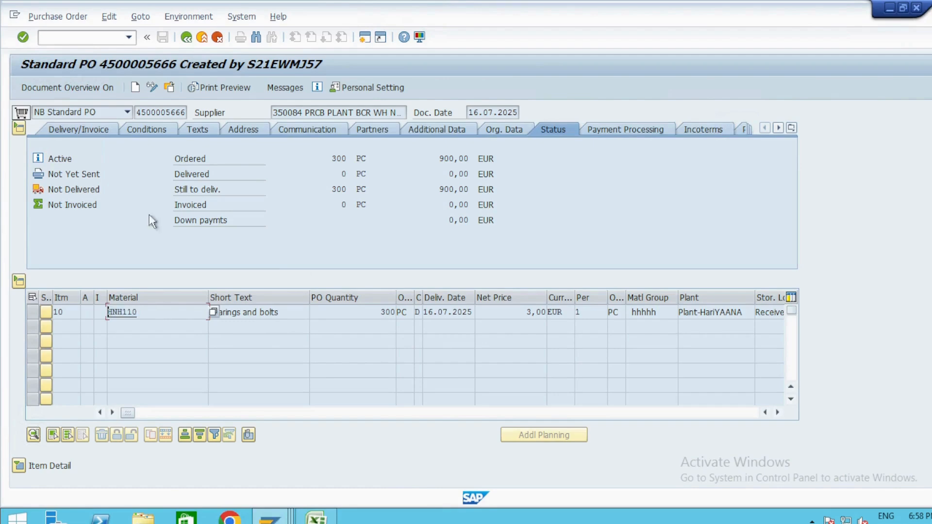
# - Return to the new purchase order and enter an item for material HNH110 with quantity 25
pyautogui.hotkey('alt', 'Tab')
pyautogui.write('HNH110')
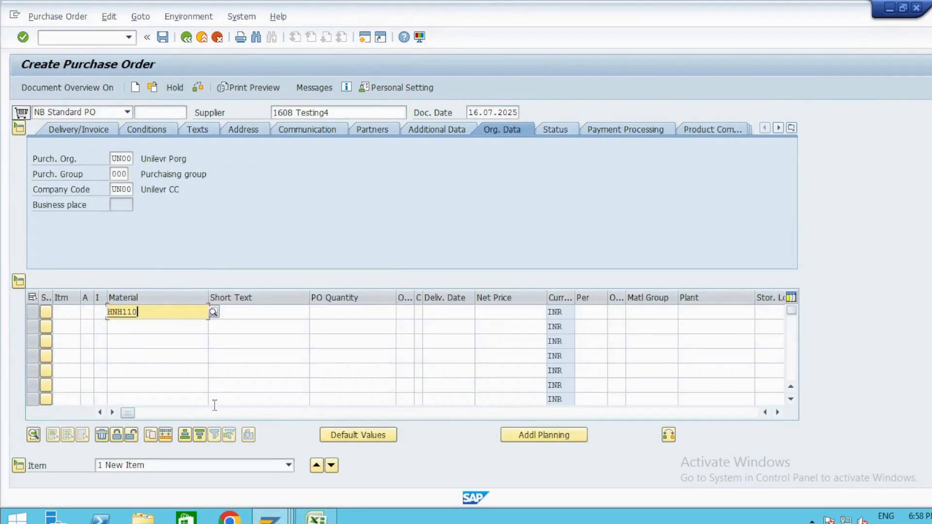
pyautogui.press('Tab')
pyautogui.press('Tab')
pyautogui.write('25')
pyautogui.press('Tab')
pyautogui.press('Tab')
pyautogui.press('Tab')
pyautogui.press('Tab')
pyautogui.press('Tab')
pyautogui.press('Tab')
pyautogui.press('Tab')
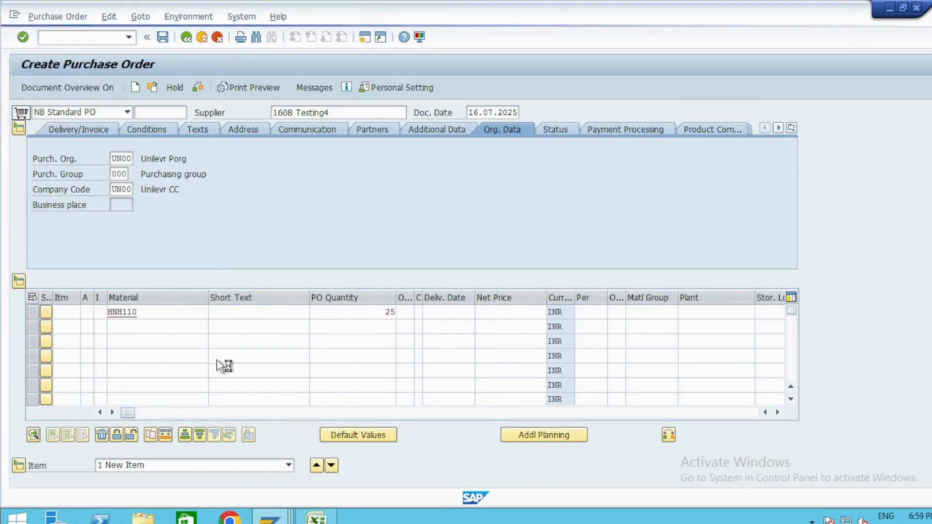
pyautogui.press('Return')
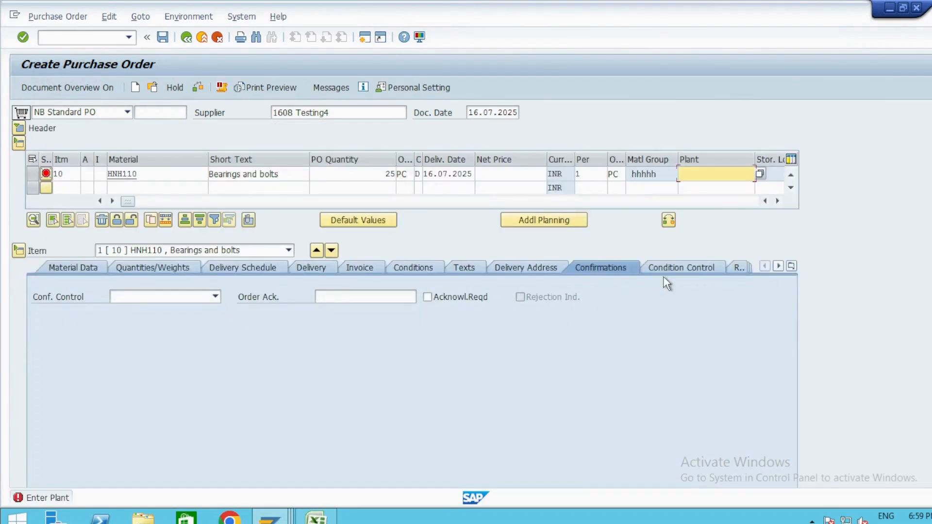
# - Look through the available plants for the HNH110 item and close the list without choosing one
pyautogui.click(760, 174)
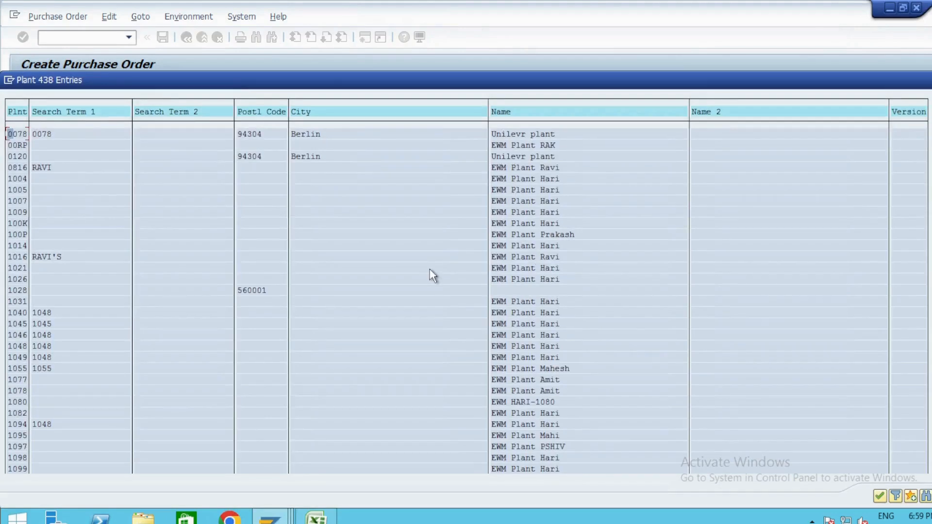
pyautogui.press('Escape')
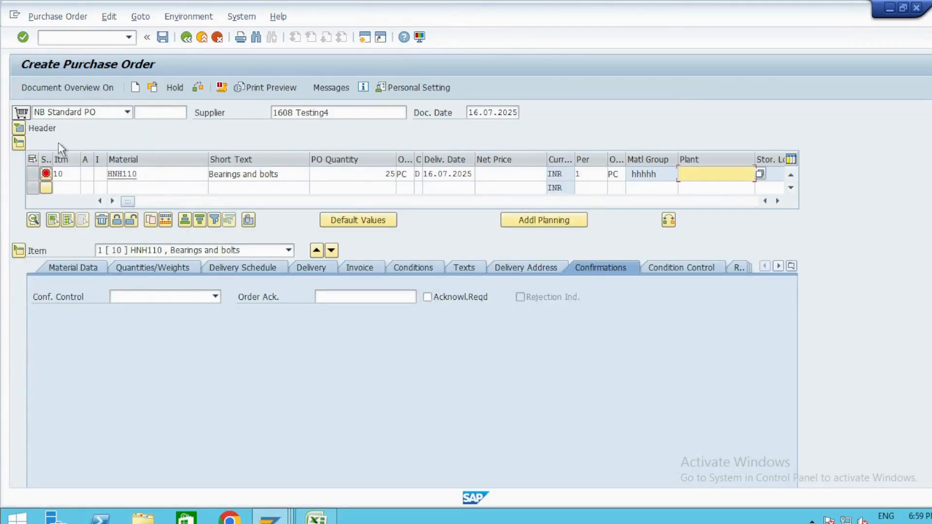
# - Try to fill the new order item's plant with the name Plant-HariYAANA copied from the existing purchase order
pyautogui.click(18, 128)
pyautogui.hotkey('alt', 'Tab')
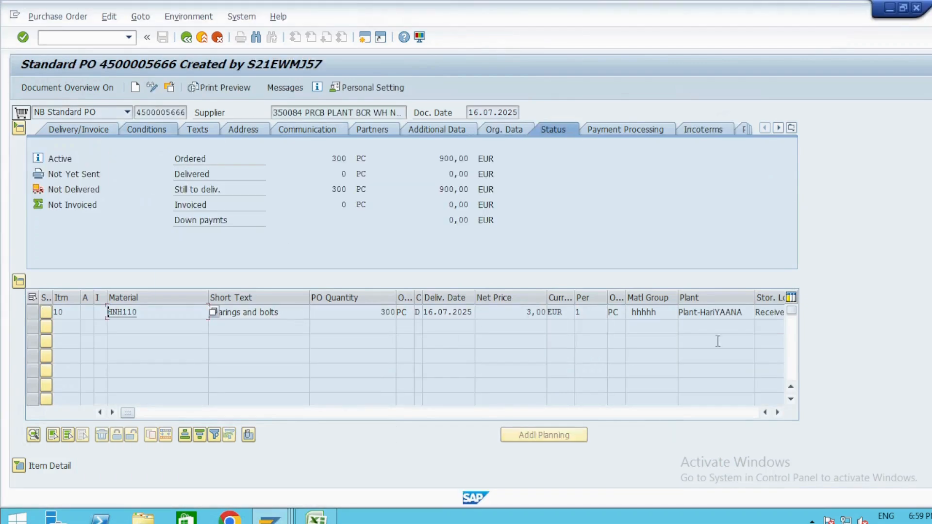
pyautogui.moveTo(743, 315); pyautogui.dragTo(661, 315)
pyautogui.hotkey('ctrl', 'c')
pyautogui.hotkey('alt', 'Tab')
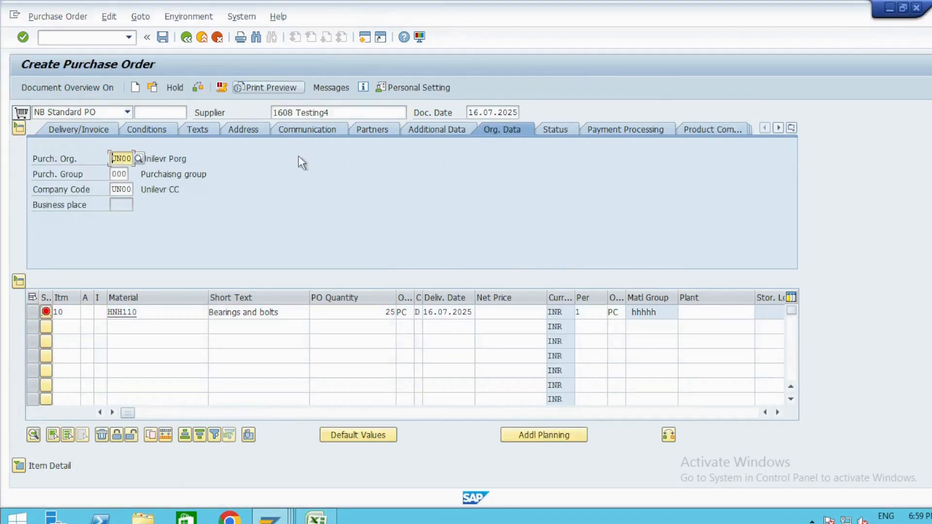
pyautogui.click(711, 316)
pyautogui.hotkey('ctrl', 'v')
pyautogui.press('Return')
pyautogui.click(711, 317)
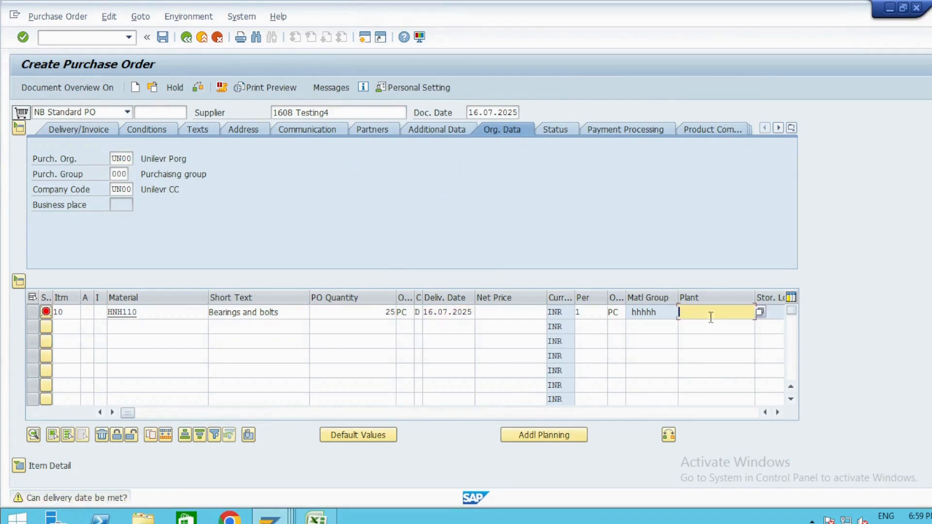
# - Look for the plant code of Plant-HariYAANA in the plant lists and in the existing purchase order's item columns
pyautogui.click(760, 313)
pyautogui.scroll(-5, 275, 287)
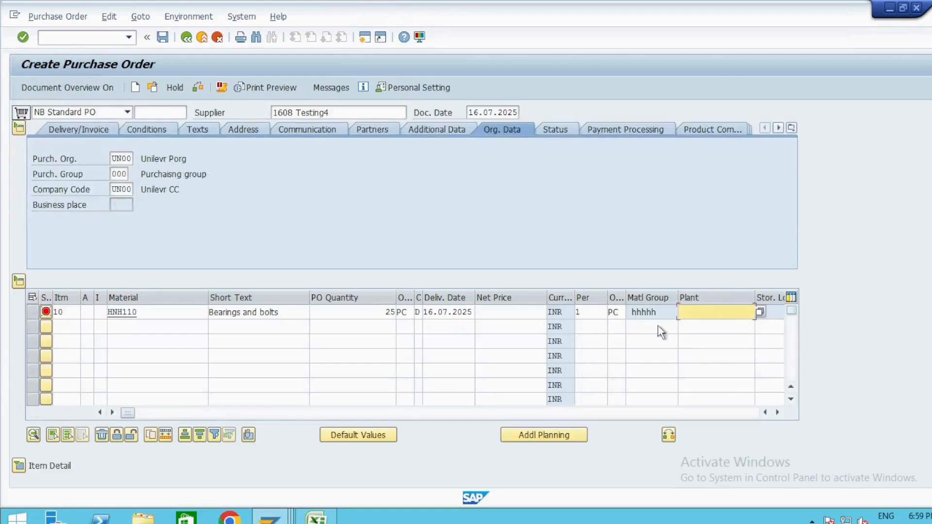
pyautogui.hotkey('ctrl', 's')
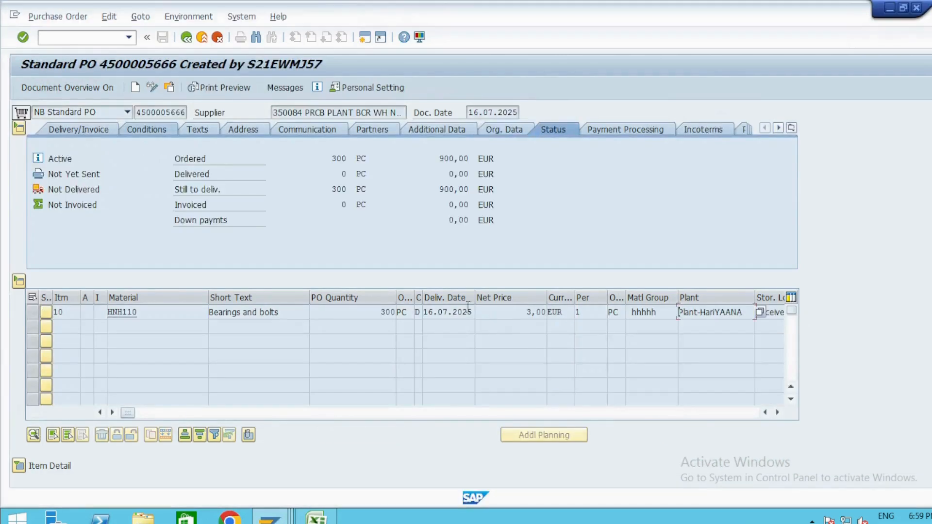
pyautogui.click(760, 313)
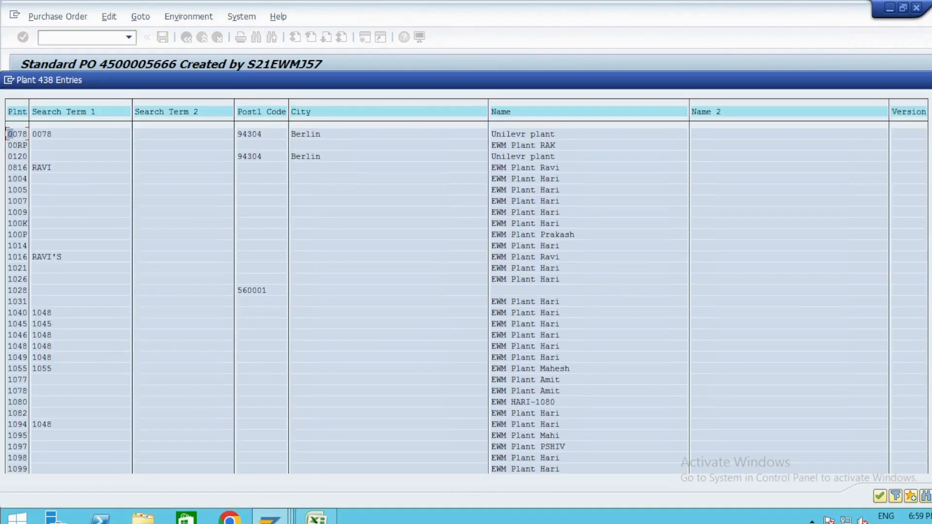
pyautogui.press('Escape')
pyautogui.click(778, 413)
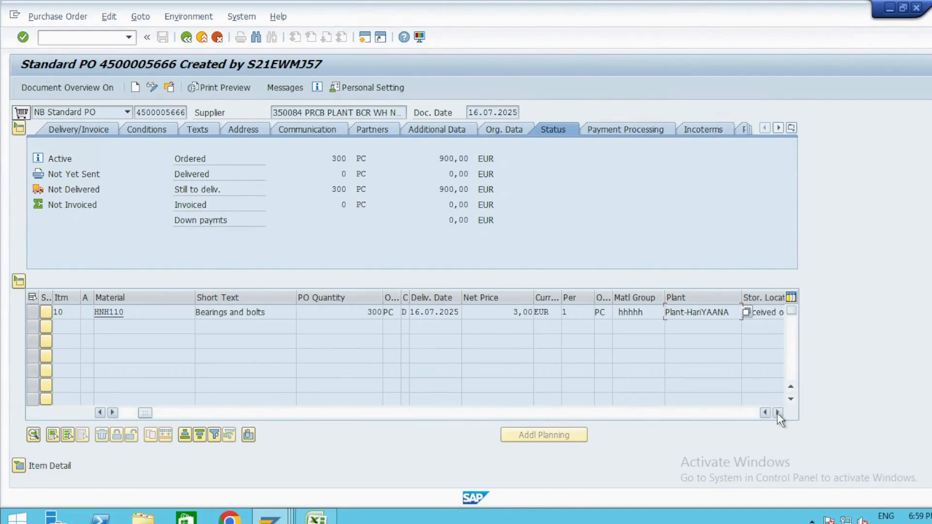
pyautogui.click(777, 413)
pyautogui.click(778, 413)
pyautogui.click(574, 313)
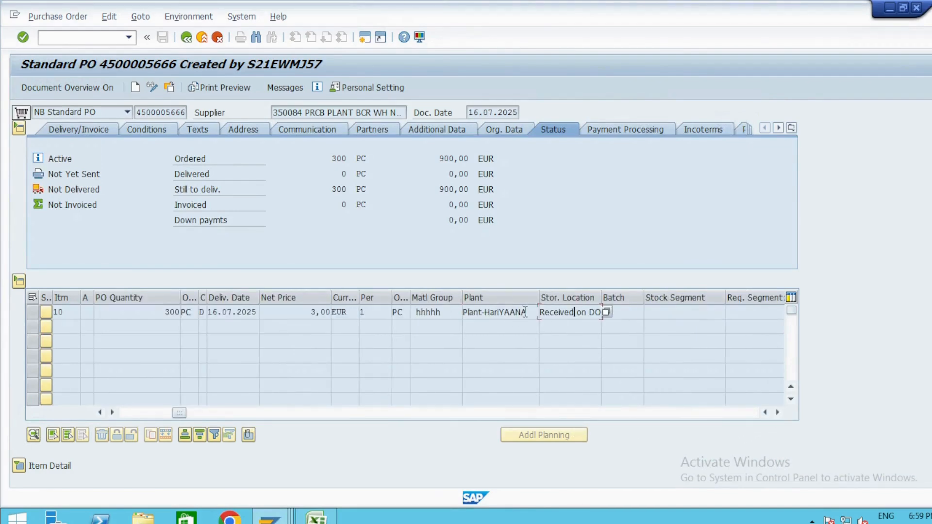
pyautogui.moveTo(529, 312); pyautogui.dragTo(395, 312)
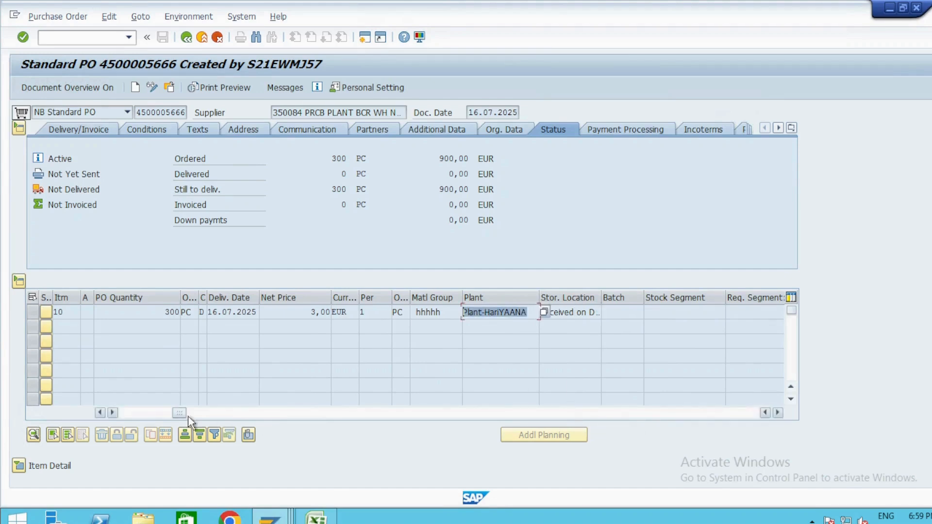
pyautogui.moveTo(181, 413); pyautogui.dragTo(103, 407)
# - Copy plant code PKI3 from the HNH110 material record into the new order item and set its net price to 250
pyautogui.doubleClick(122, 313)
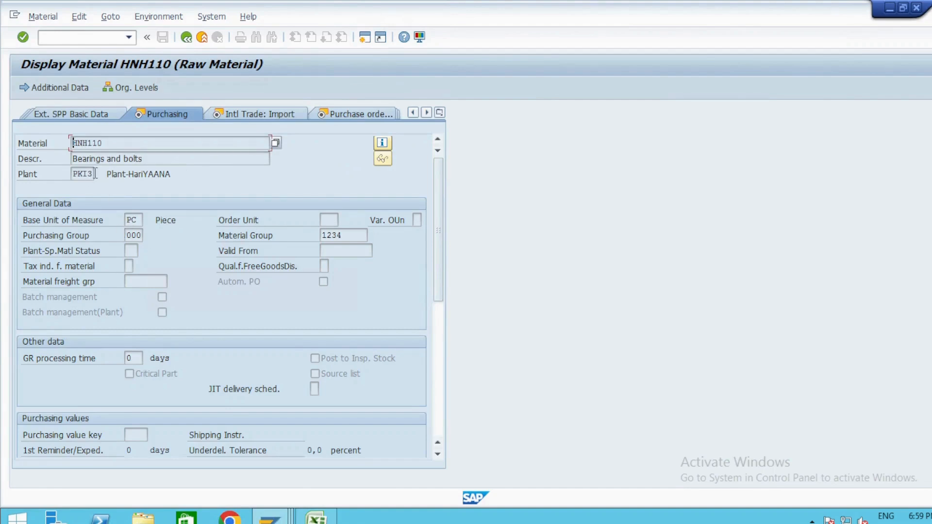
pyautogui.moveTo(95, 175); pyautogui.dragTo(37, 176)
pyautogui.press('F3')
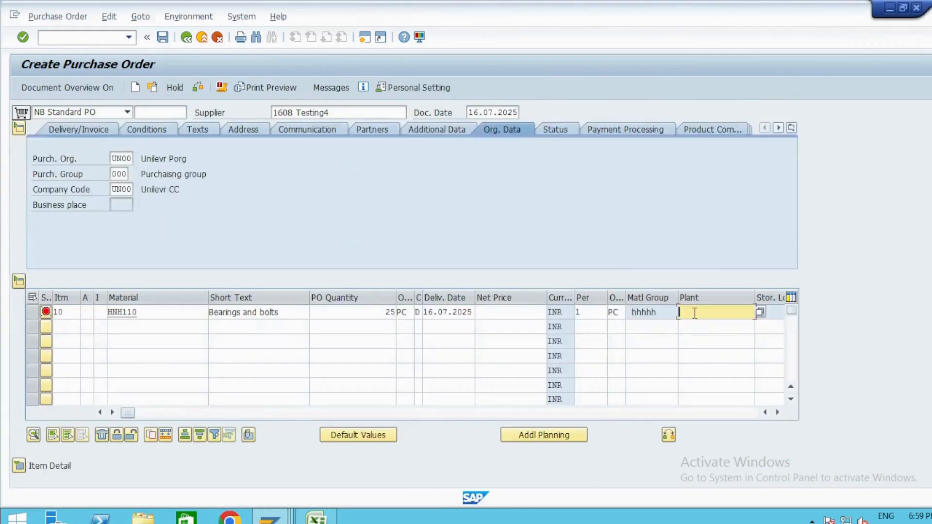
pyautogui.press('Return')
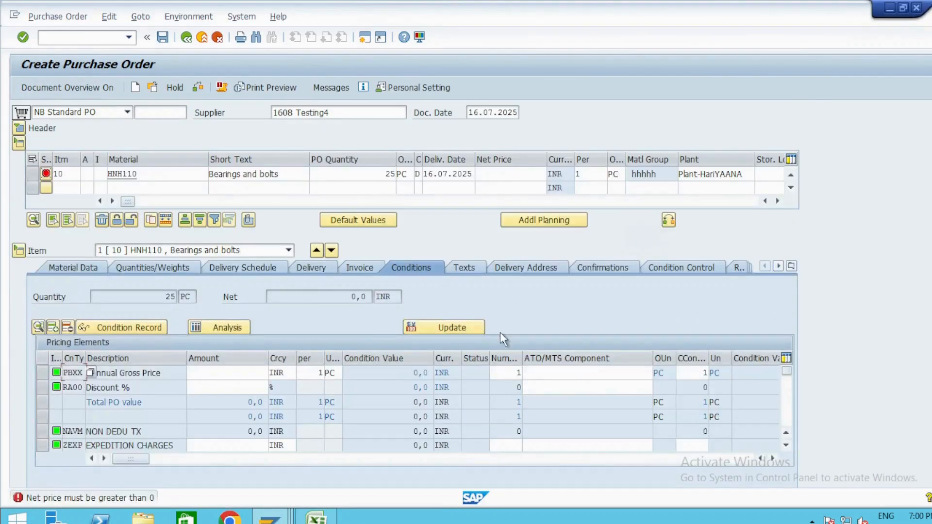
pyautogui.click(518, 173)
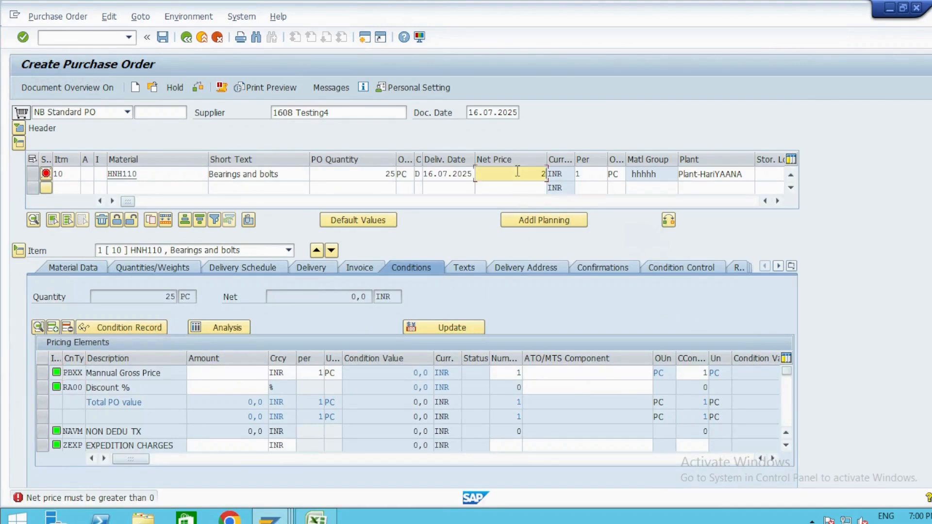
pyautogui.press('Return')
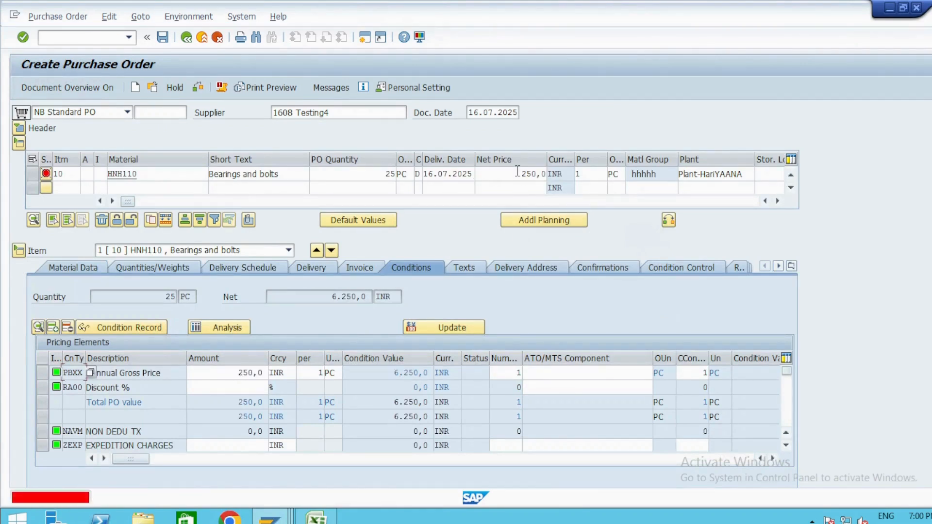
# - Return to the HNH110 material display and examine which views are maintained for the material
pyautogui.hotkey('alt', 'Tab')
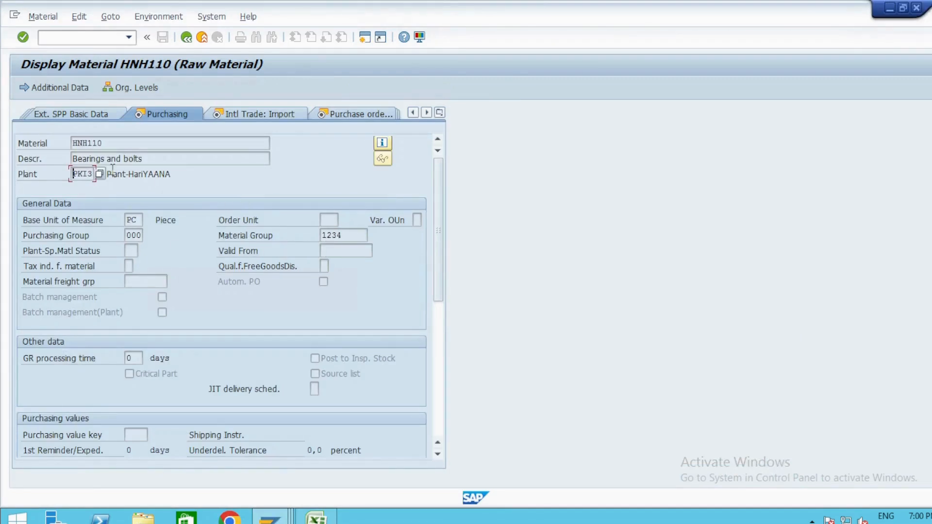
pyautogui.click(440, 112)
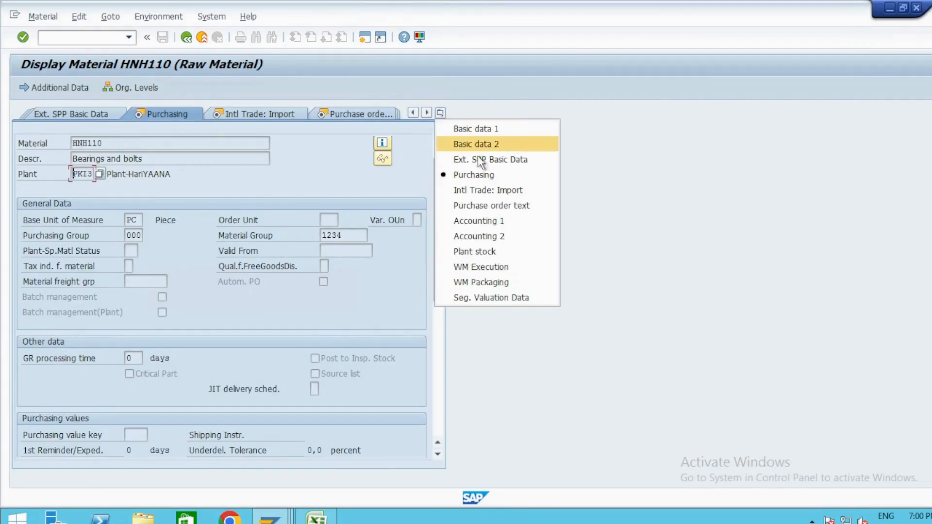
pyautogui.click(649, 239)
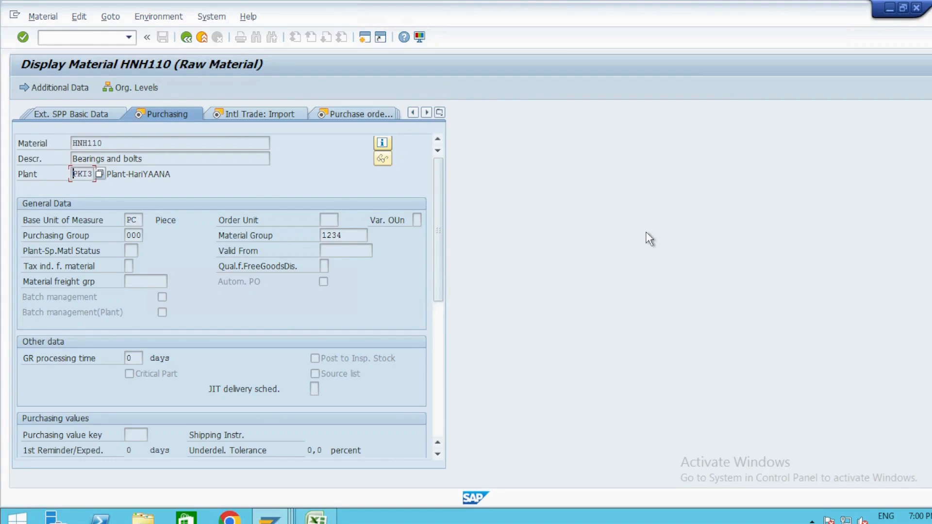
pyautogui.press('F3')
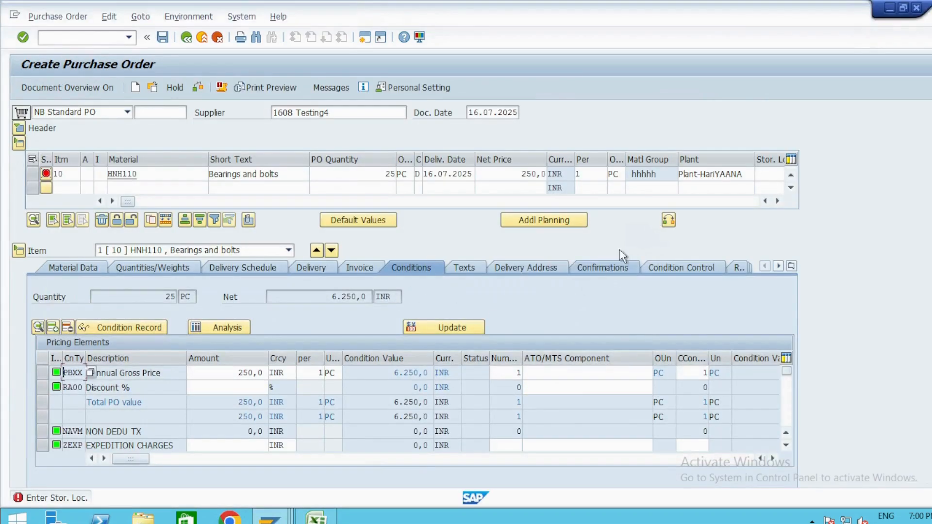
# - Check the new purchase order for errors and read the listed messages
pyautogui.press('Return')
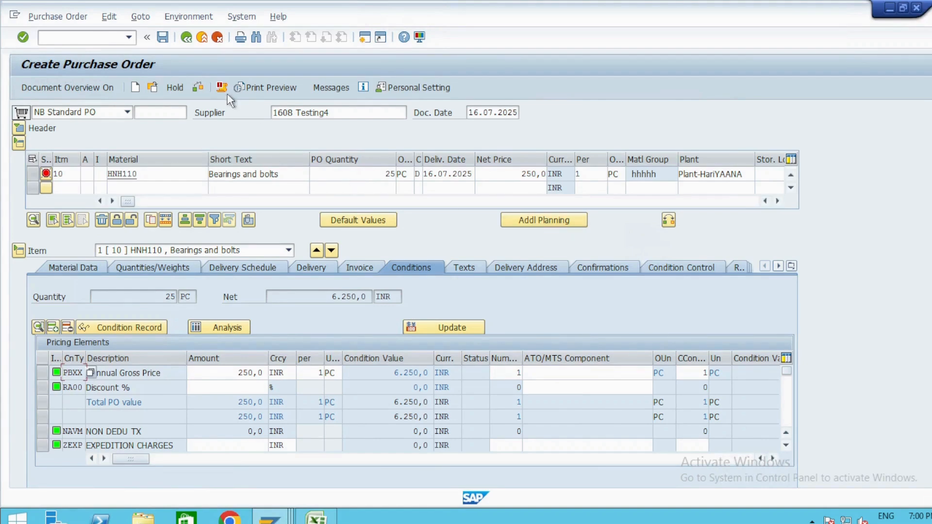
pyautogui.click(197, 87)
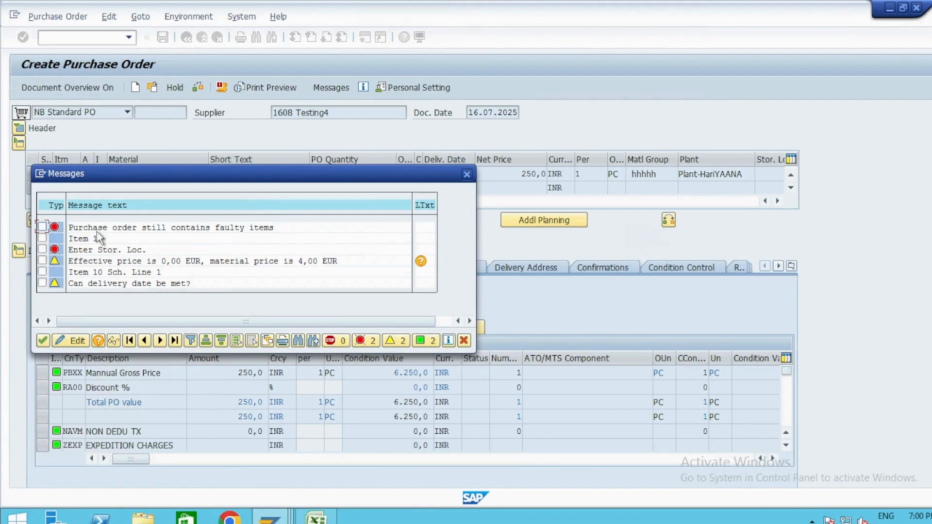
pyautogui.click(203, 228)
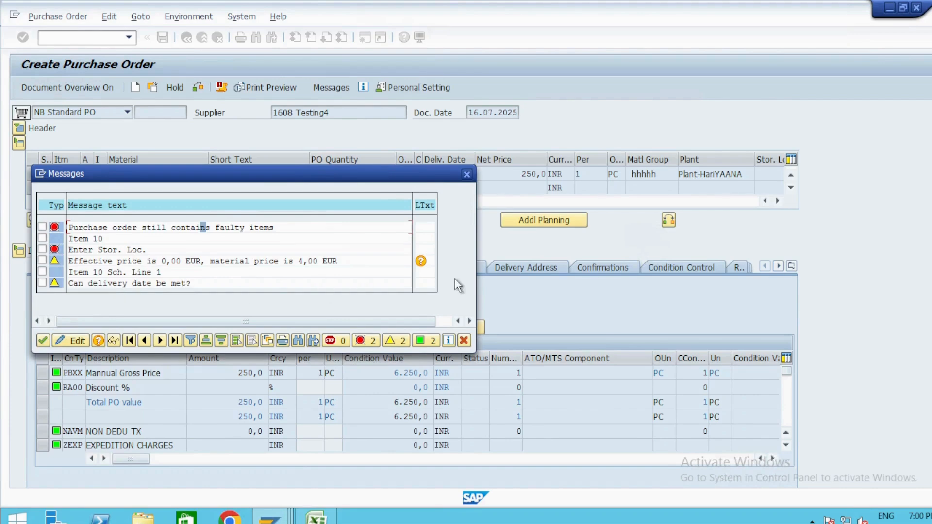
# - Switch to the Excel workbook, review the Create BP, Create VA and partner determination notes, and return to the SAP material display
pyautogui.hotkey('alt', 'Tab')
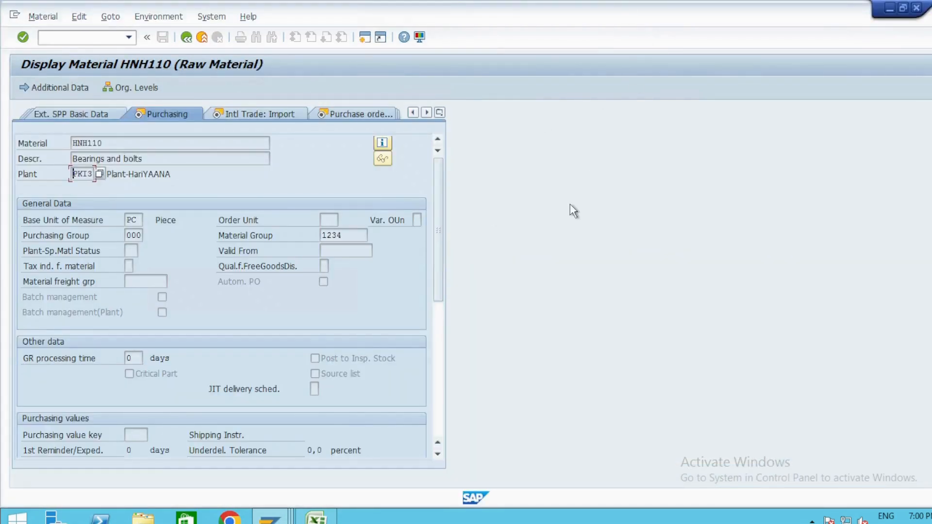
pyautogui.hotkey('alt', 'Tab')
pyautogui.hotkey('alt', 'Tab')
pyautogui.hotkey('alt', 'Tab')
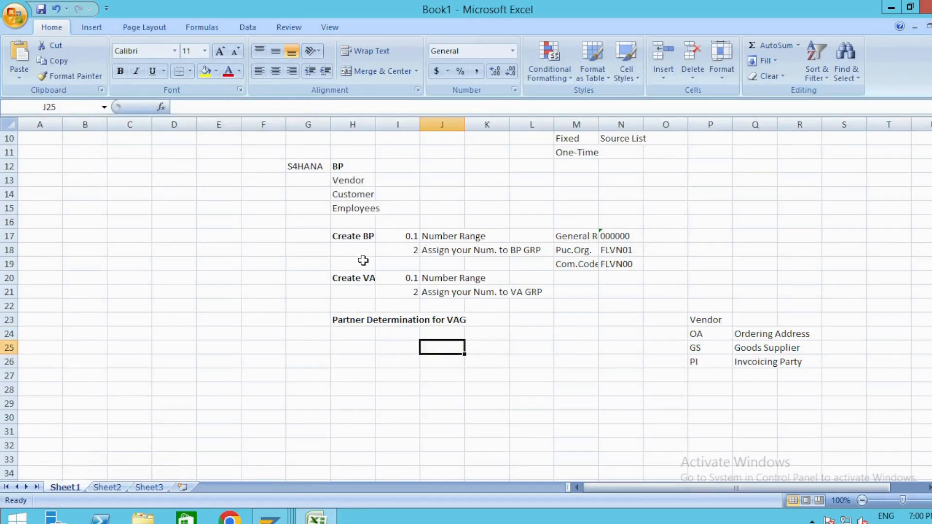
pyautogui.moveTo(348, 237); pyautogui.dragTo(620, 357)
pyautogui.click(457, 388)
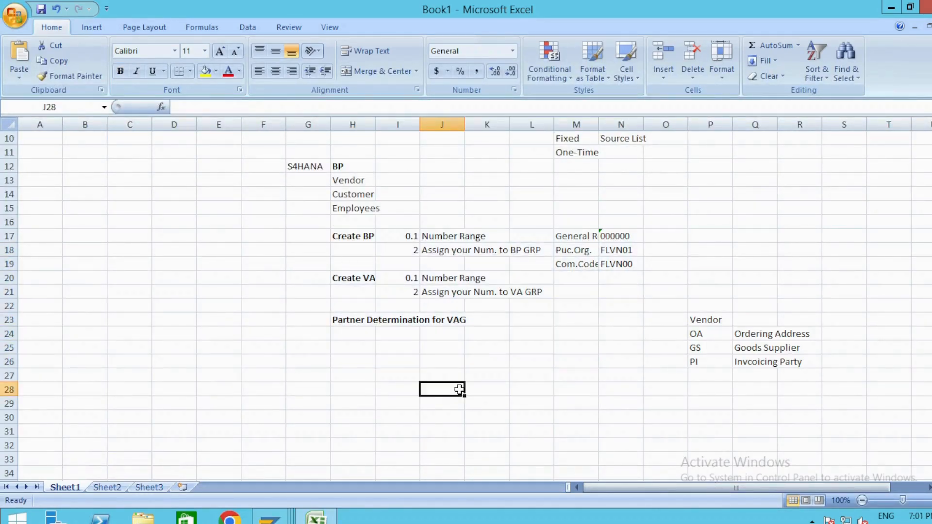
pyautogui.hotkey('alt', 'Tab')
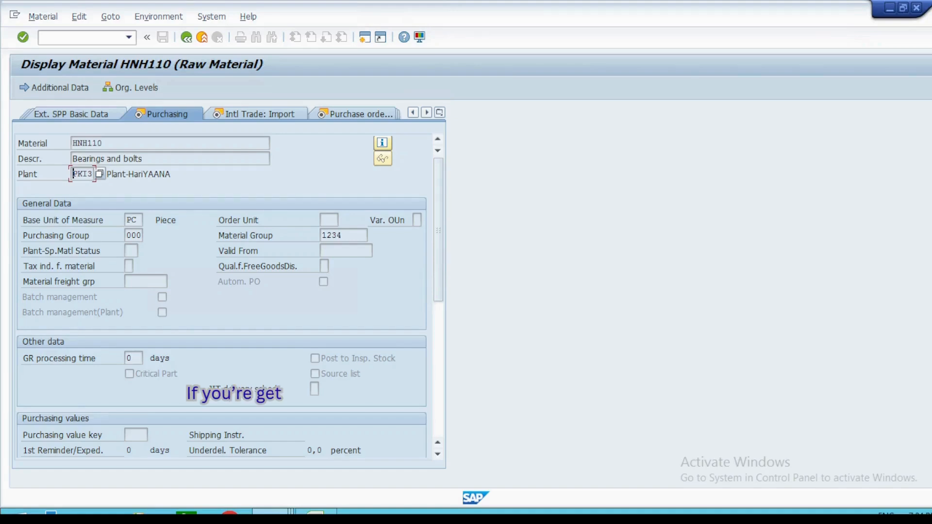
pyautogui.press('alt')
pyautogui.click(294, 76)
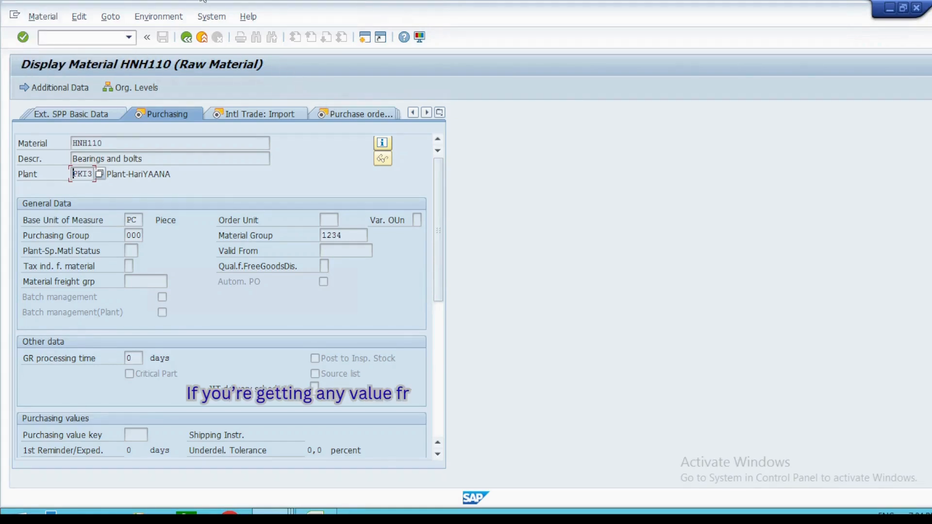
# - Try to start the business partner transaction from the material display with the command /bp
pyautogui.click(91, 37)
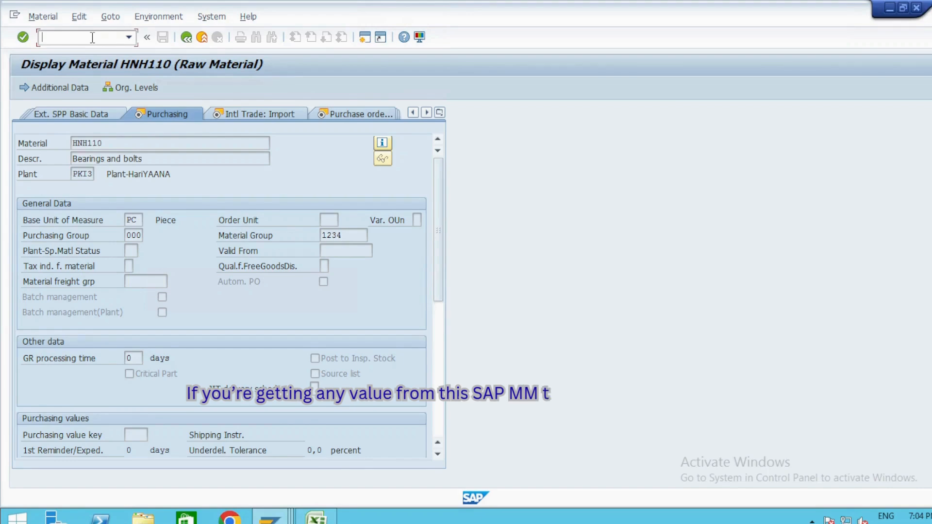
pyautogui.write('/')
pyautogui.write('no')
pyautogui.press('Return')
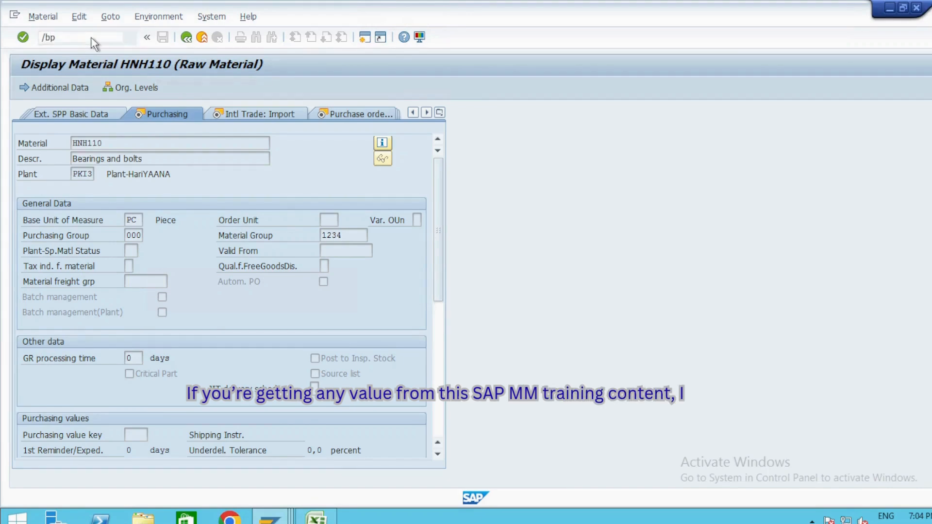
# - Start the business partner transaction with /nbp and begin creating a new organization
pyautogui.click(85, 37)
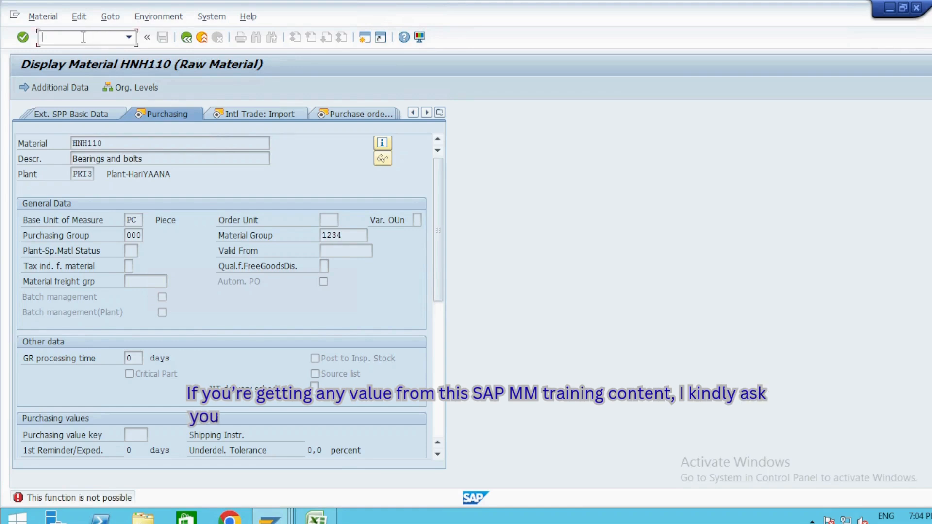
pyautogui.write('/nbp')
pyautogui.press('Return')
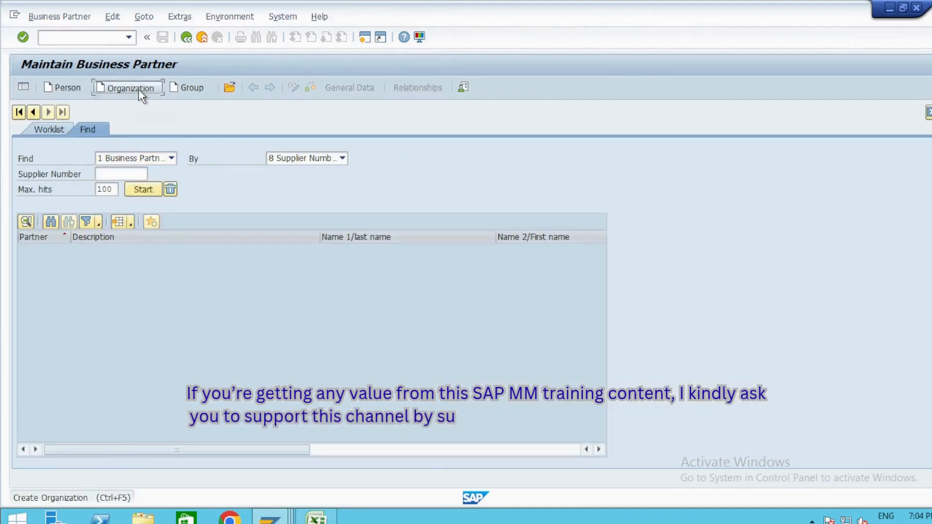
pyautogui.click(138, 89)
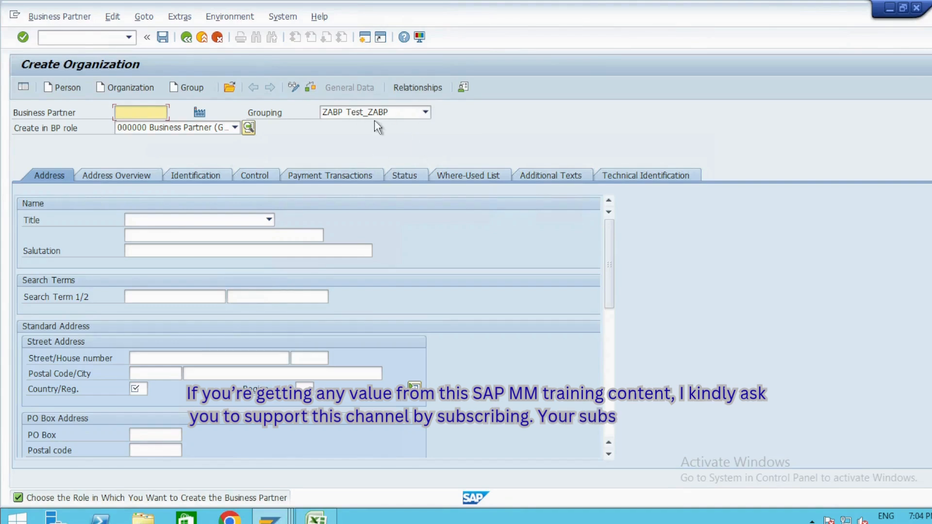
# - Examine the Grouping, Business Partner and Create in BP role fields of the new organization
pyautogui.click(280, 116)
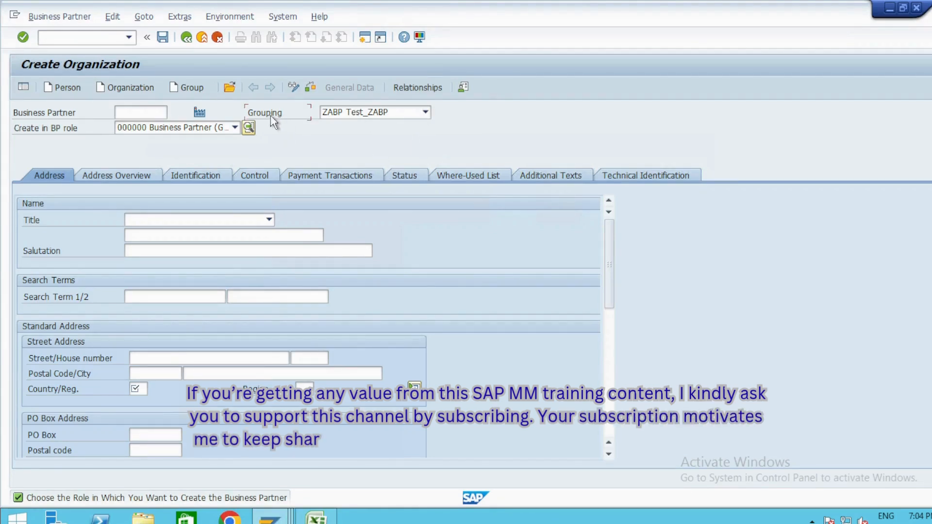
pyautogui.click(133, 112)
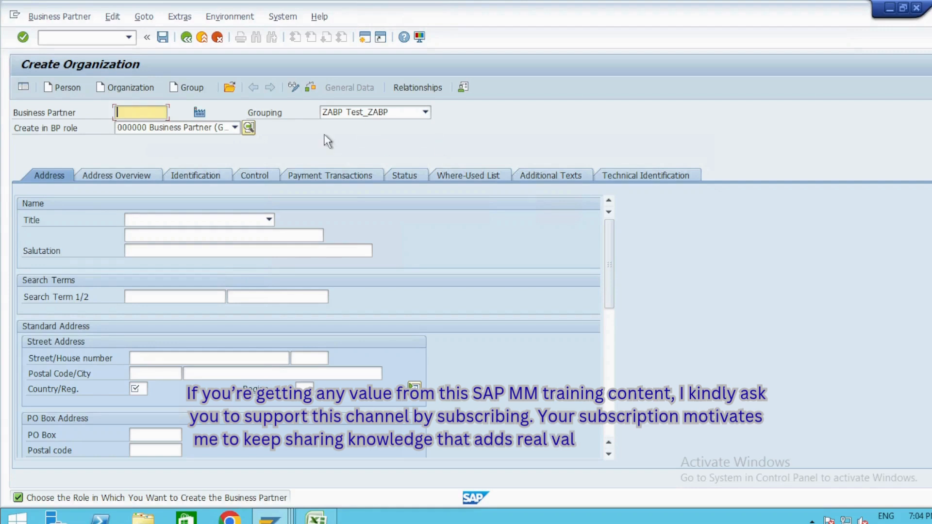
pyautogui.click(288, 111)
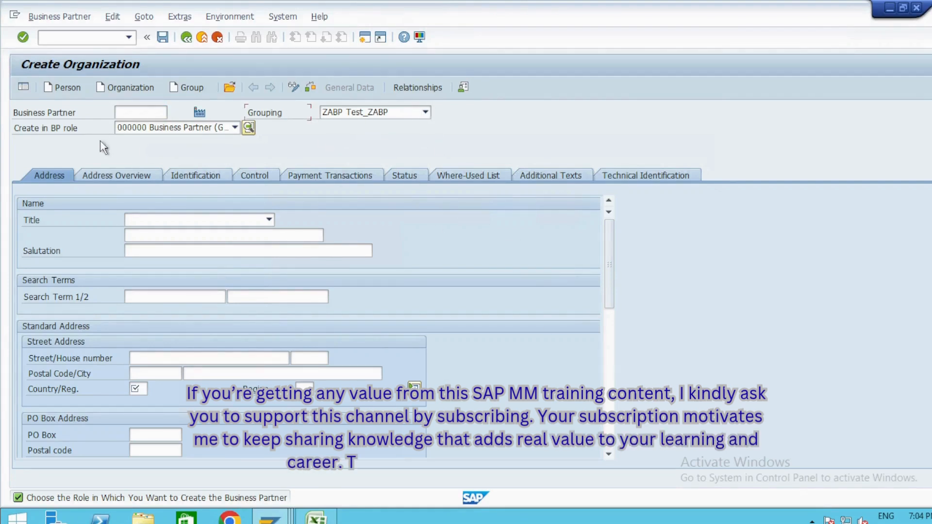
pyautogui.click(63, 129)
pyautogui.doubleClick(62, 128)
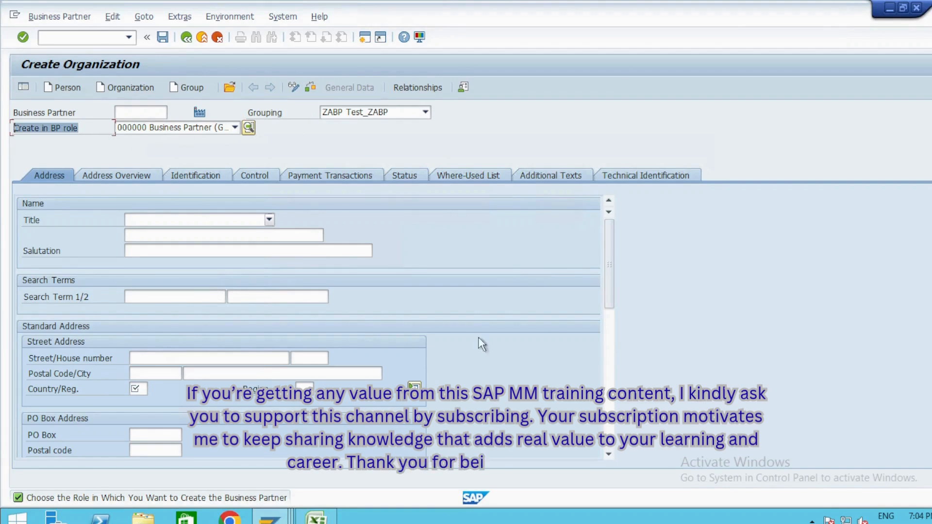
# - Set the new organization's BP role to FLVN00 Supplier Financial Accounting and confirm creating the partner in that role
pyautogui.click(81, 128)
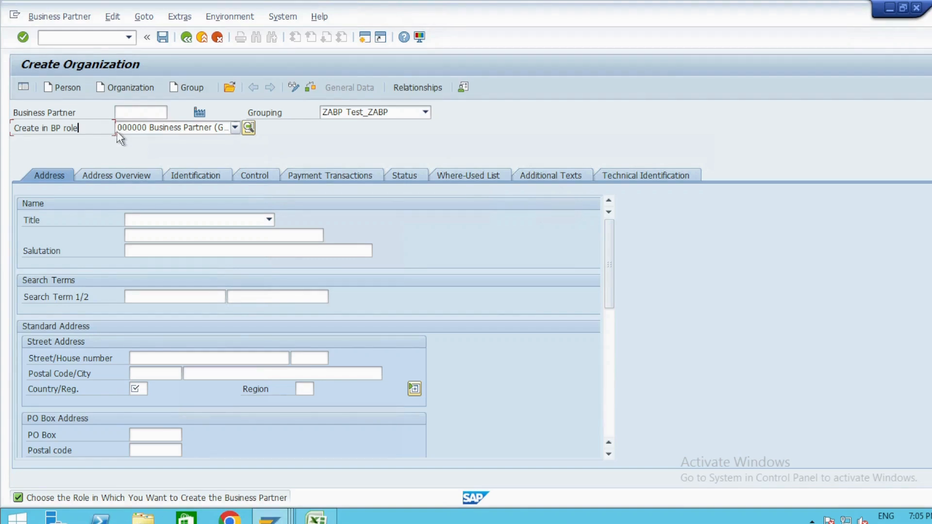
pyautogui.click(236, 130)
pyautogui.scroll(-10, 145, 213)
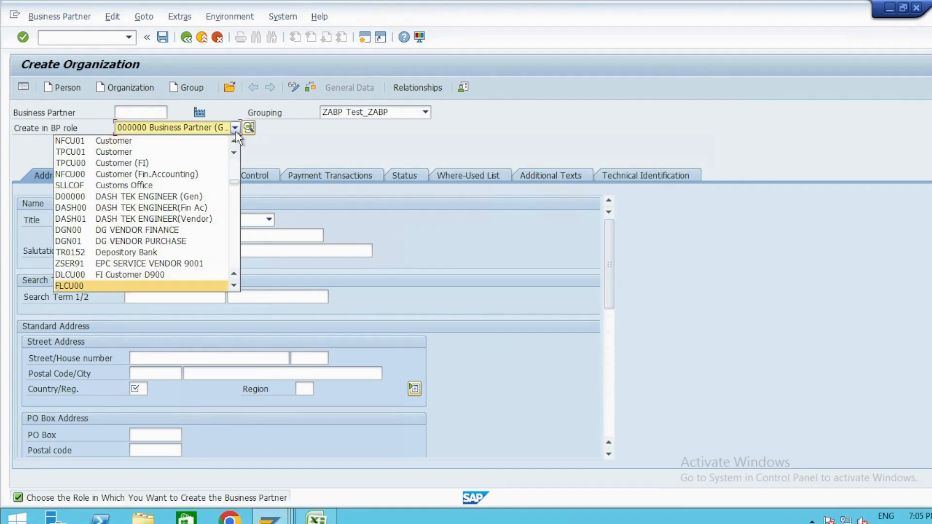
pyautogui.click(174, 142)
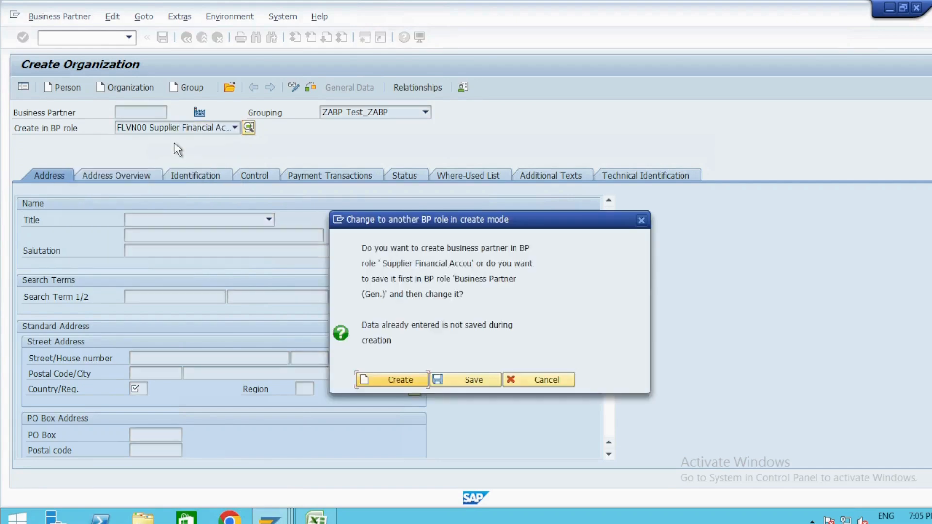
pyautogui.press('Return')
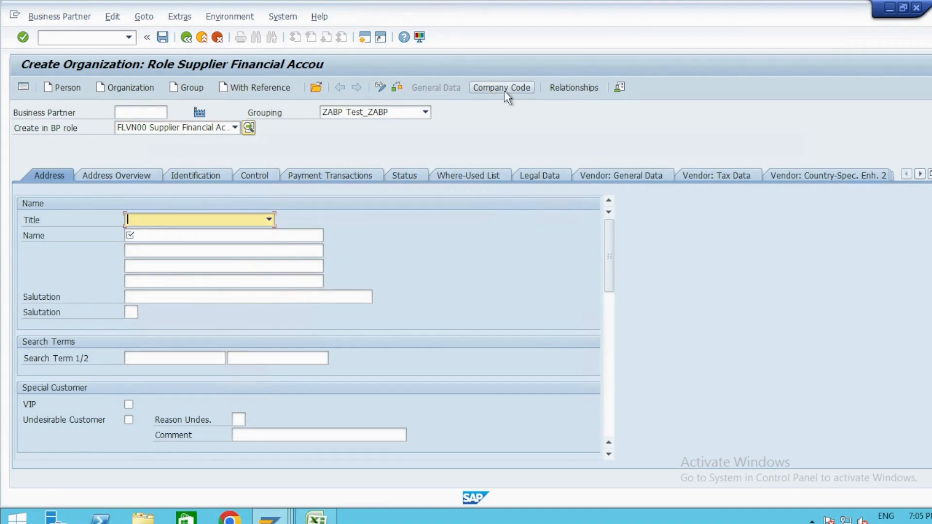
pyautogui.click(145, 236)
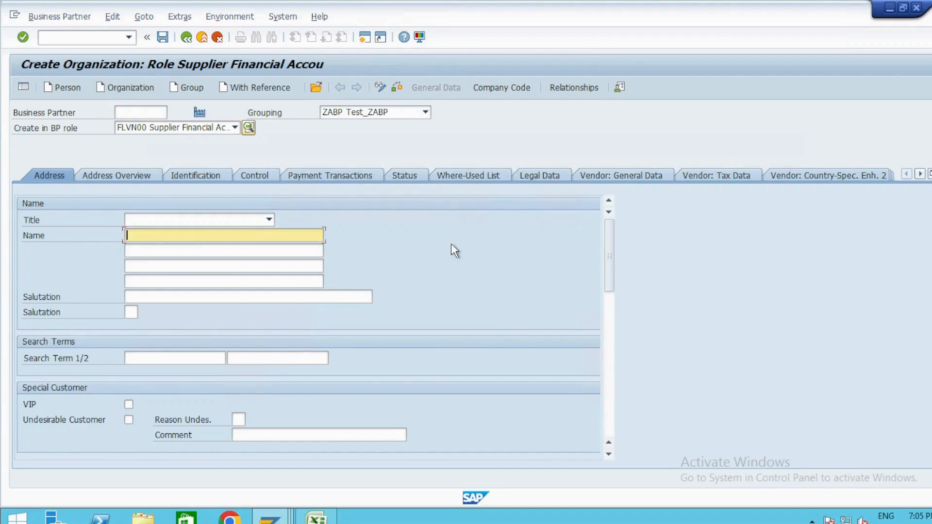
# - Change the BP role to FLVN01 Supplier Purchase, confirm creation in that role, and look through its address fields
pyautogui.click(232, 128)
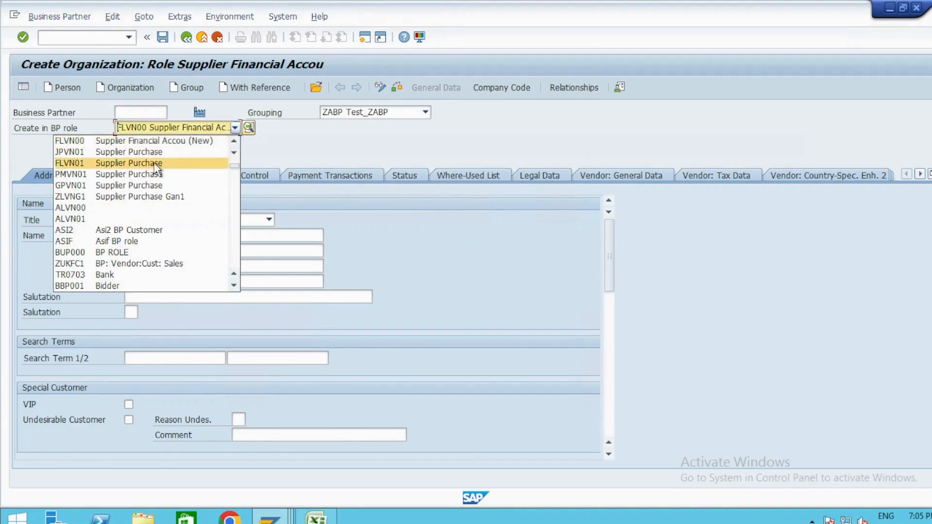
pyautogui.click(214, 165)
pyautogui.press('Return')
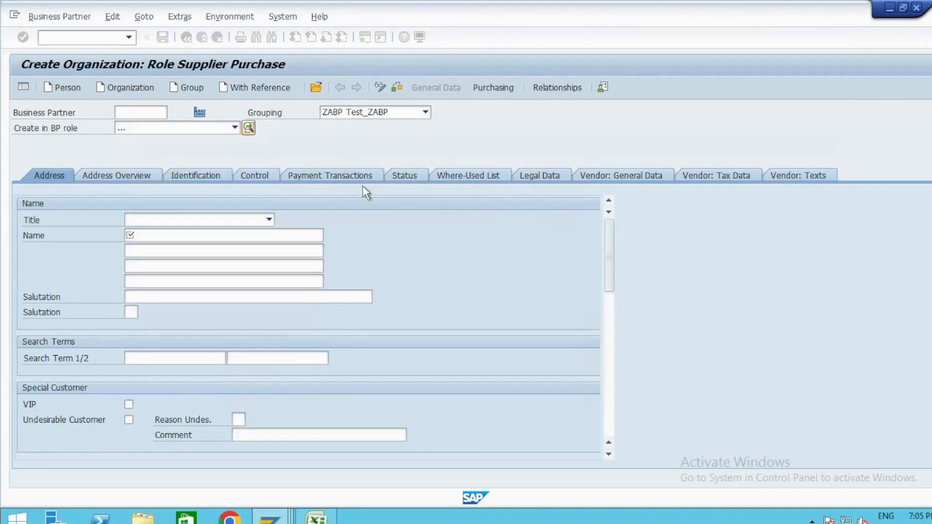
pyautogui.moveTo(610, 248); pyautogui.dragTo(608, 317)
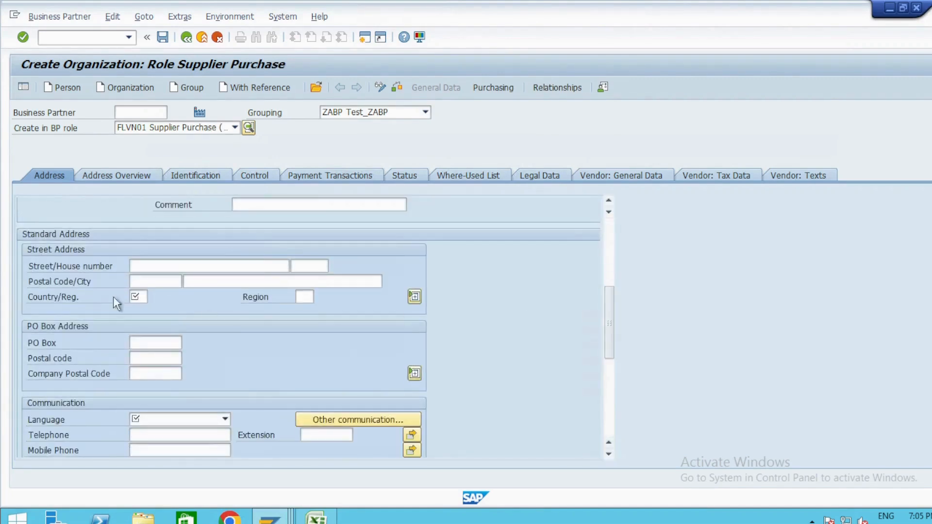
pyautogui.moveTo(609, 349); pyautogui.dragTo(622, 213)
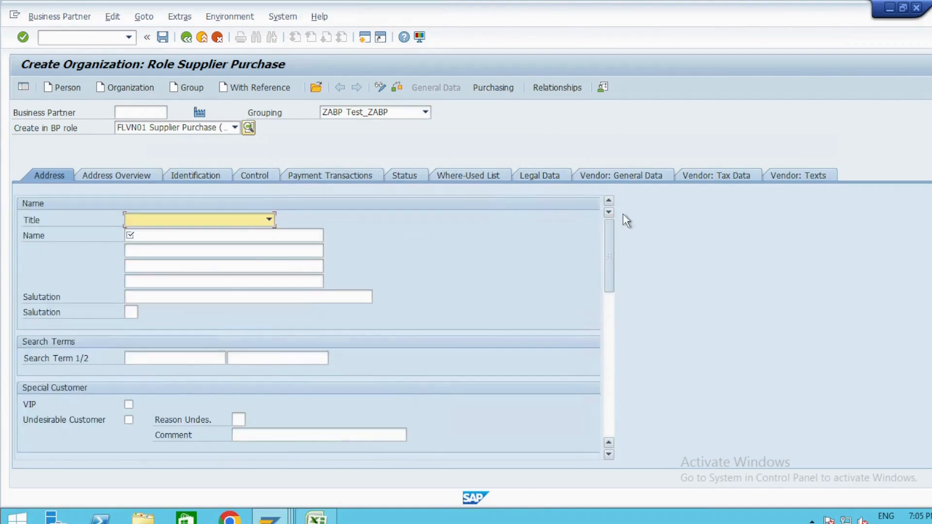
# - Switch the organization's BP role back to FLVN00 Supplier Financial Accounting and confirm the role change
pyautogui.click(235, 129)
pyautogui.scroll(1, 175, 150)
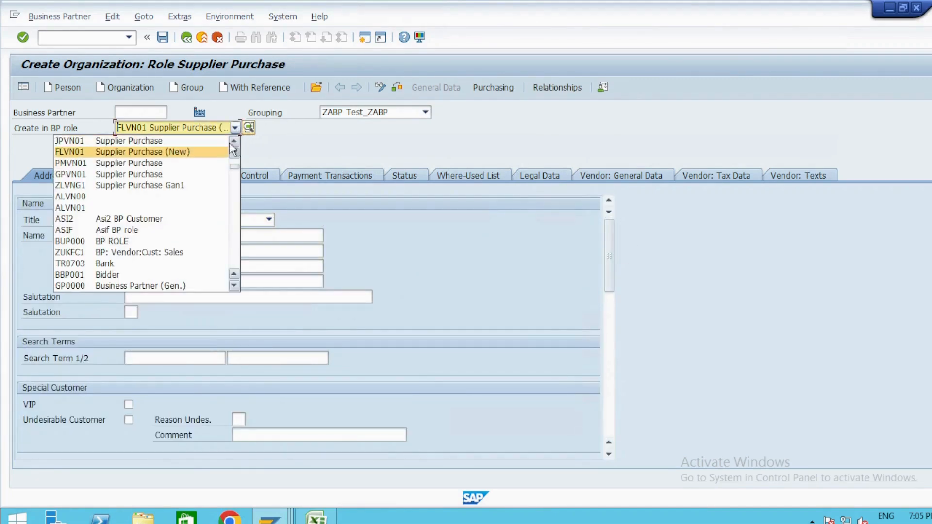
pyautogui.scroll(1, 121, 152)
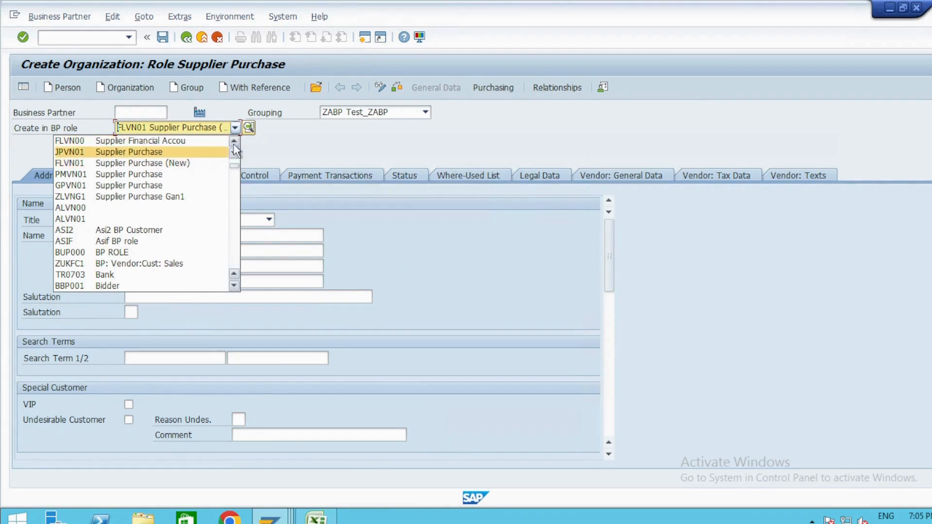
pyautogui.click(117, 142)
pyautogui.click(393, 382)
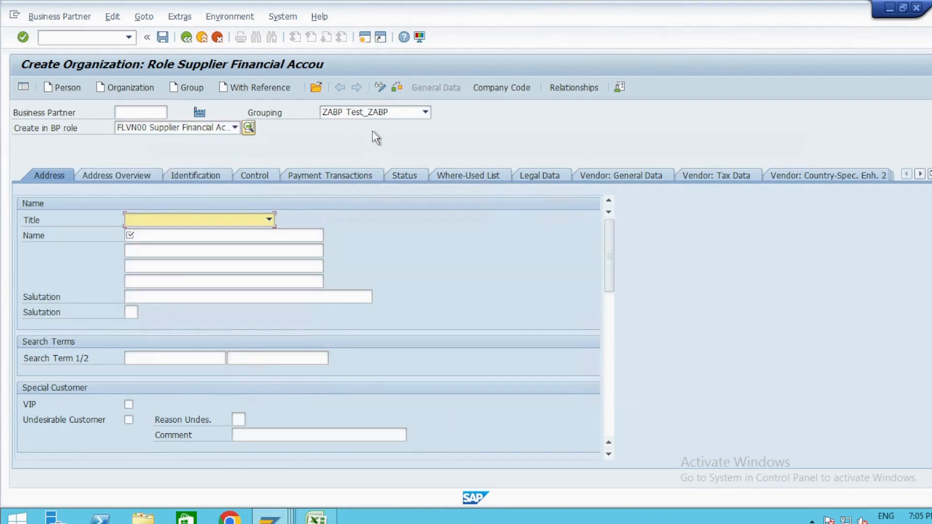
# - Review the Grouping, Business Partner and Create in BP role fields of the organization in the supplier financial accounting role
pyautogui.moveTo(610, 255); pyautogui.dragTo(610, 229)
pyautogui.click(280, 115)
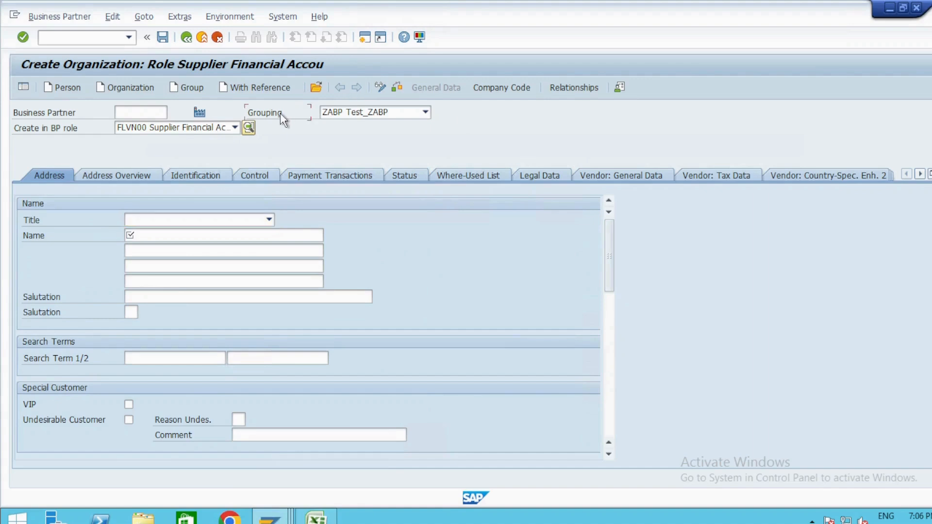
pyautogui.click(39, 114)
pyautogui.moveTo(70, 132); pyautogui.dragTo(48, 130)
pyautogui.click(96, 131)
# - Switch to the purchase order session, start customizing with /nspro, and open the SAP Reference IMG
pyautogui.hotkey('alt', 'Tab')
pyautogui.press('Tab')
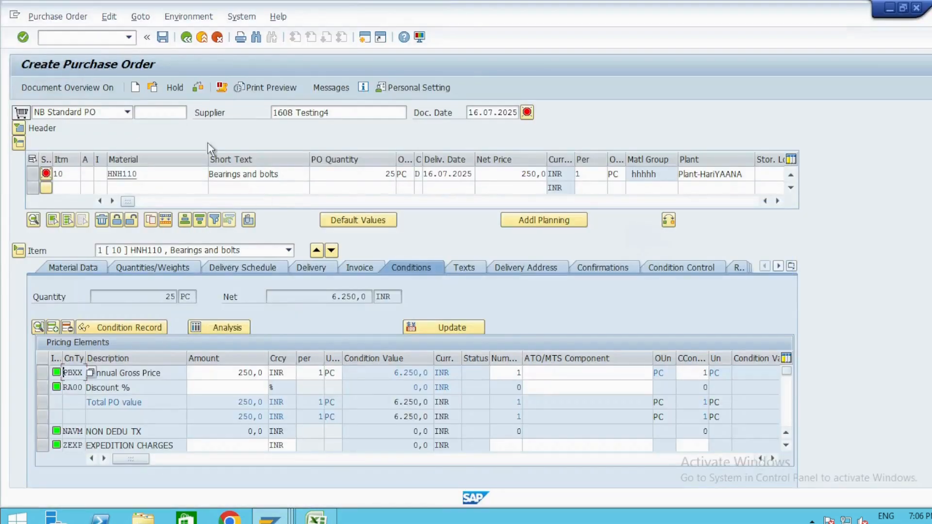
pyautogui.click(83, 40)
pyautogui.write('/nspro')
pyautogui.press('Return')
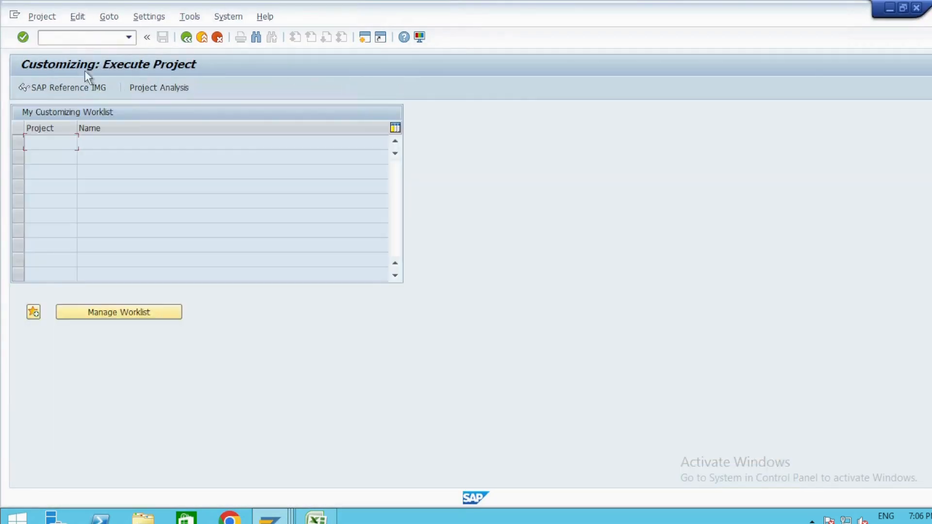
pyautogui.click(62, 90)
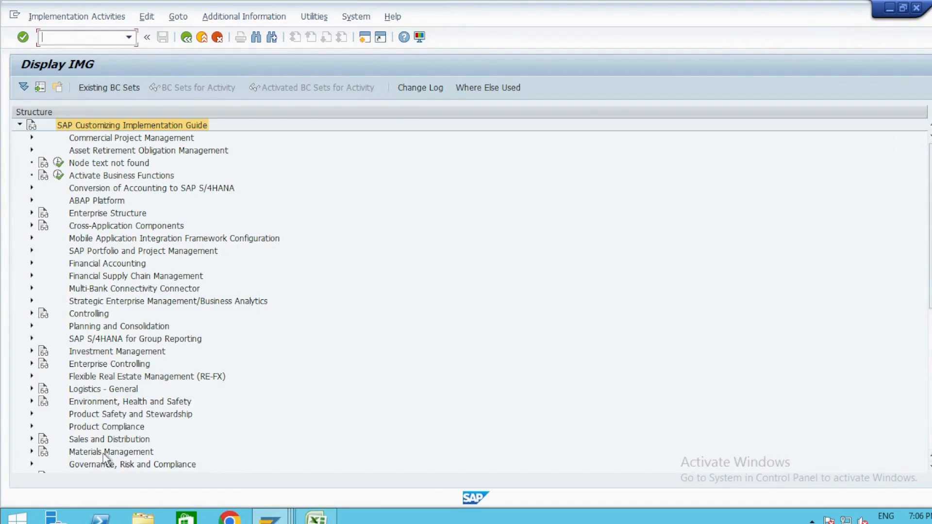
# - In the IMG, expand Cross-Application Components, SAP Business Partner, Business Partner and Basic Settings, and select Business Partner Roles
pyautogui.doubleClick(87, 224)
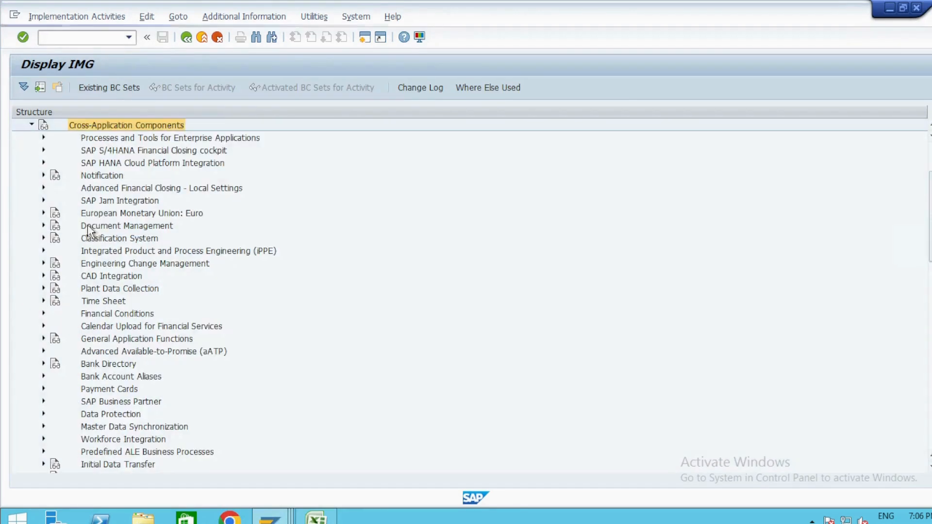
pyautogui.scroll(-1, 122, 337)
pyautogui.click(107, 377)
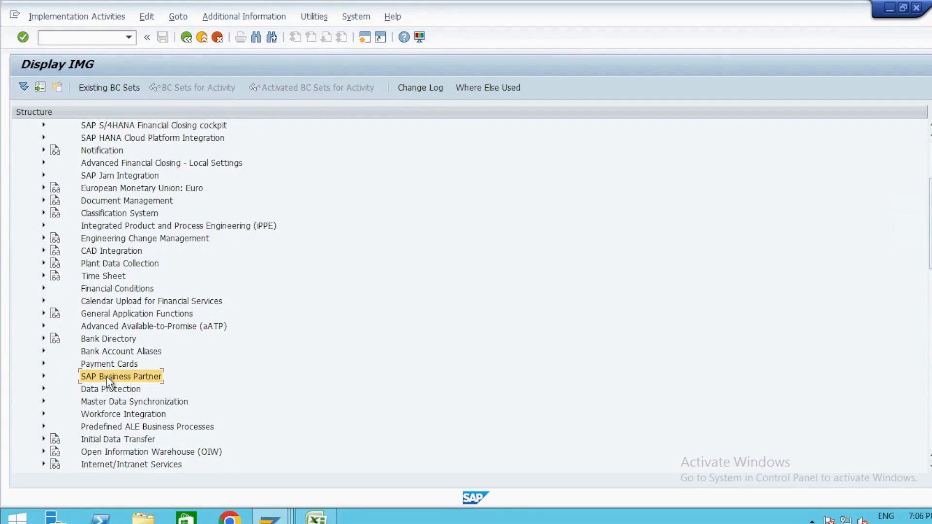
pyautogui.doubleClick(106, 376)
pyautogui.scroll(-3, 109, 383)
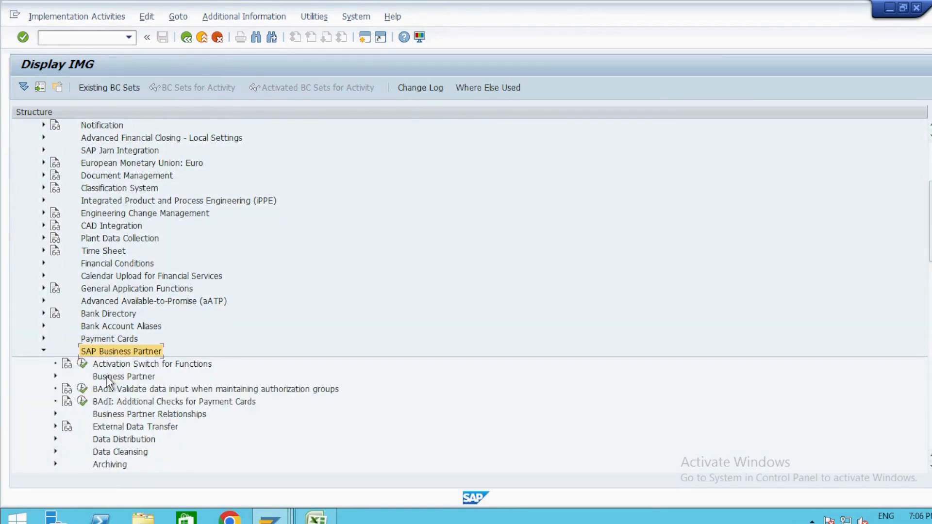
pyautogui.doubleClick(120, 316)
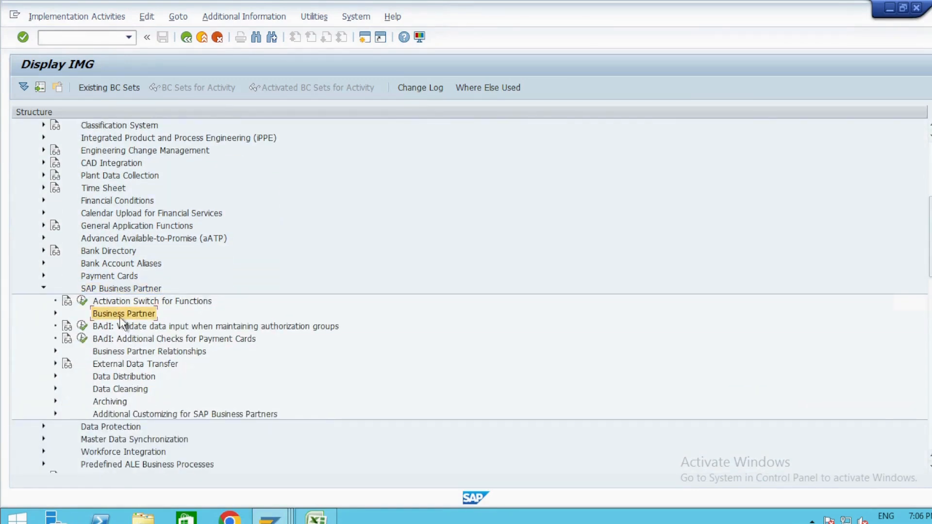
pyautogui.doubleClick(121, 328)
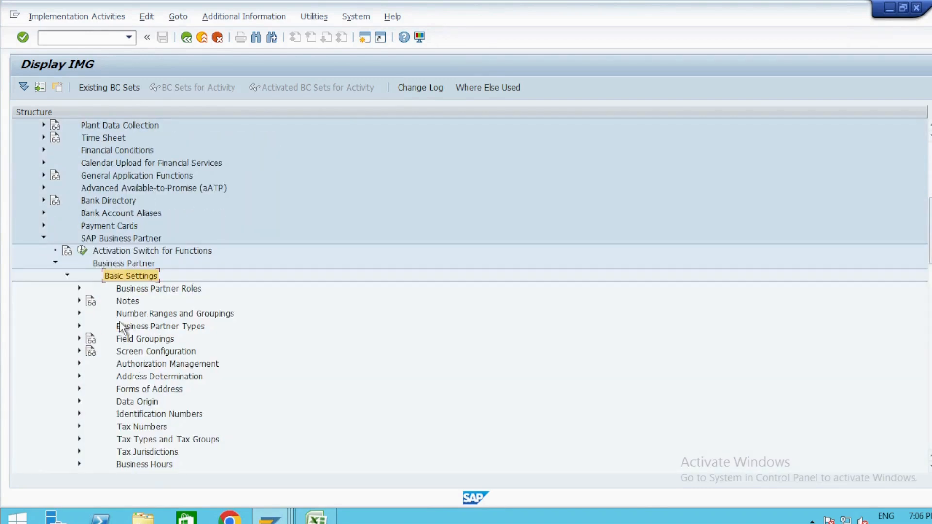
pyautogui.click(186, 267)
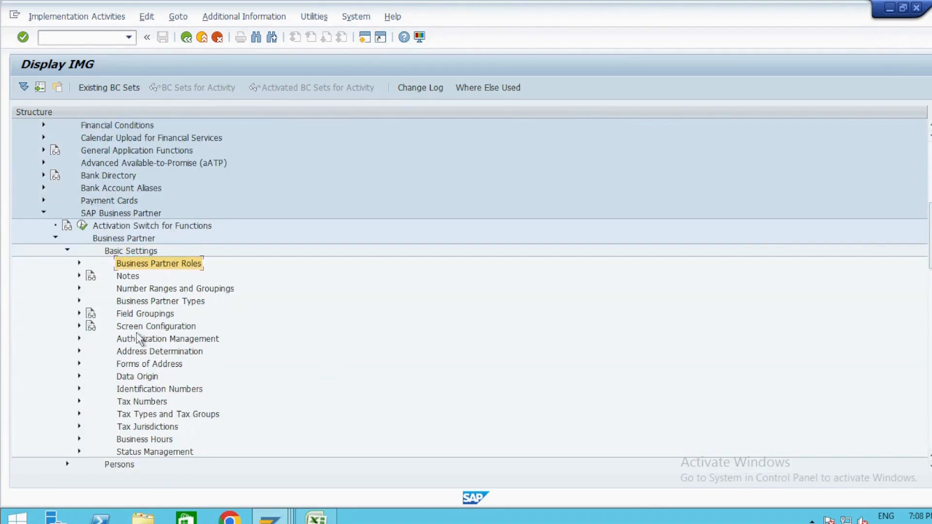
# - Under Field Groupings, execute Configure Field Attributes per BP Role and choose the role category activity for 0001-3500
pyautogui.click(142, 318)
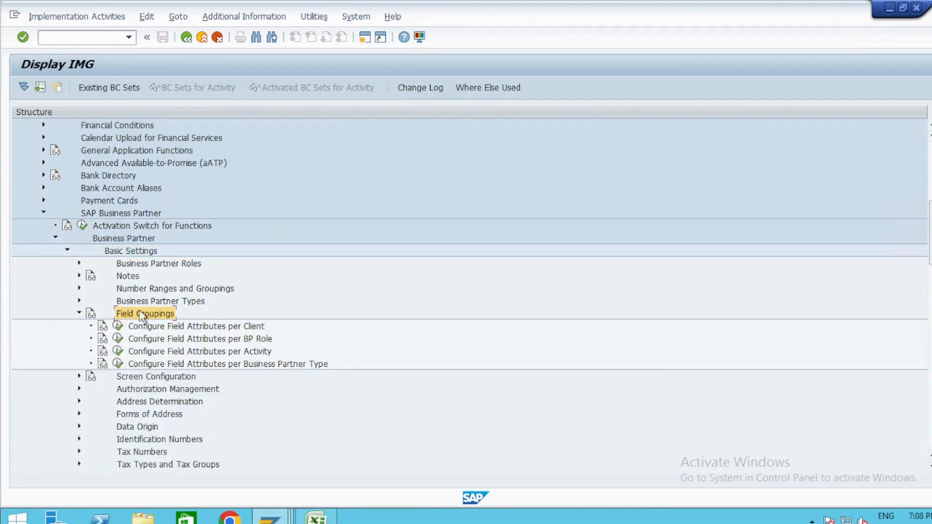
pyautogui.click(219, 341)
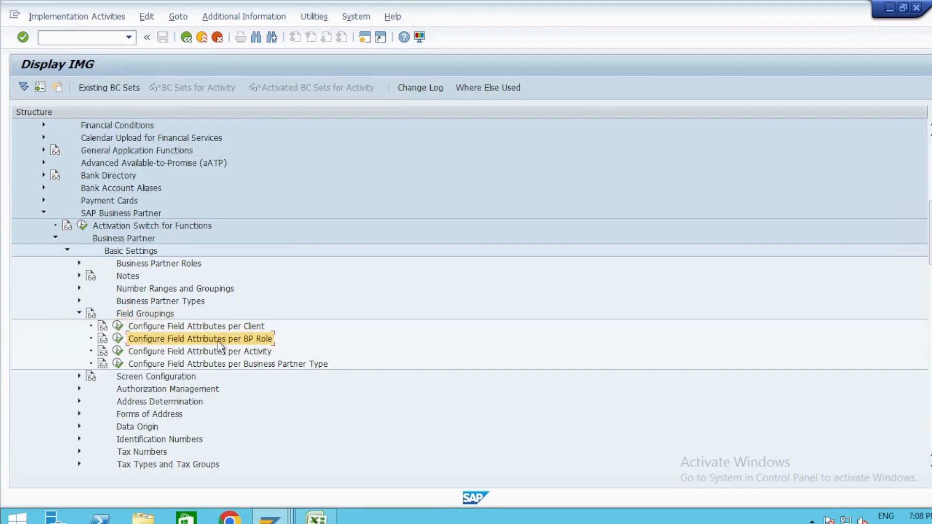
pyautogui.click(118, 338)
pyautogui.doubleClick(141, 165)
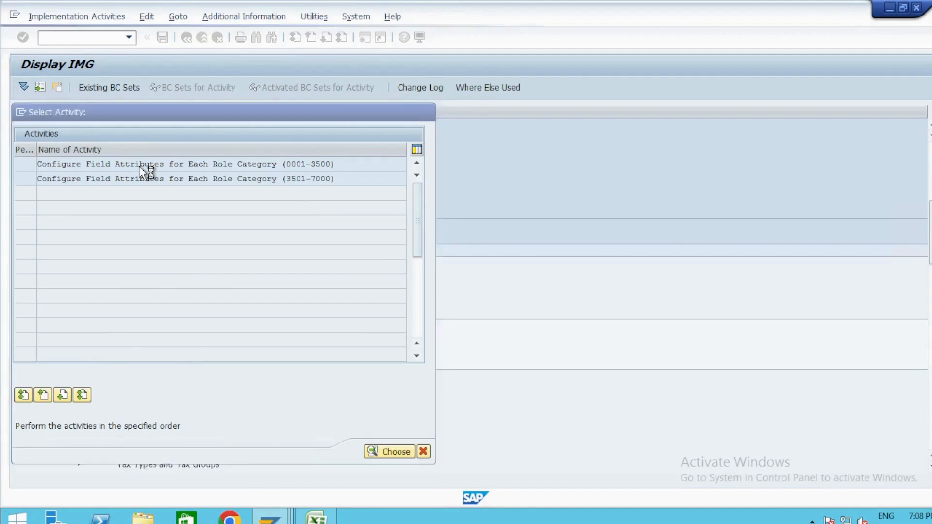
# - Position the BP role list at FLVN00 and open the field grouping of Supplier Financial Accounting
pyautogui.click(147, 465)
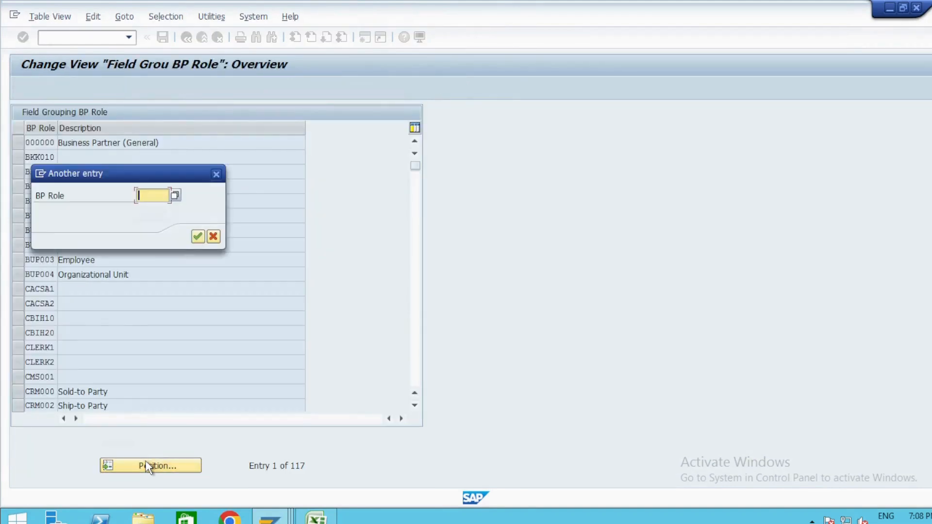
pyautogui.write('FLVN00')
pyautogui.press('Return')
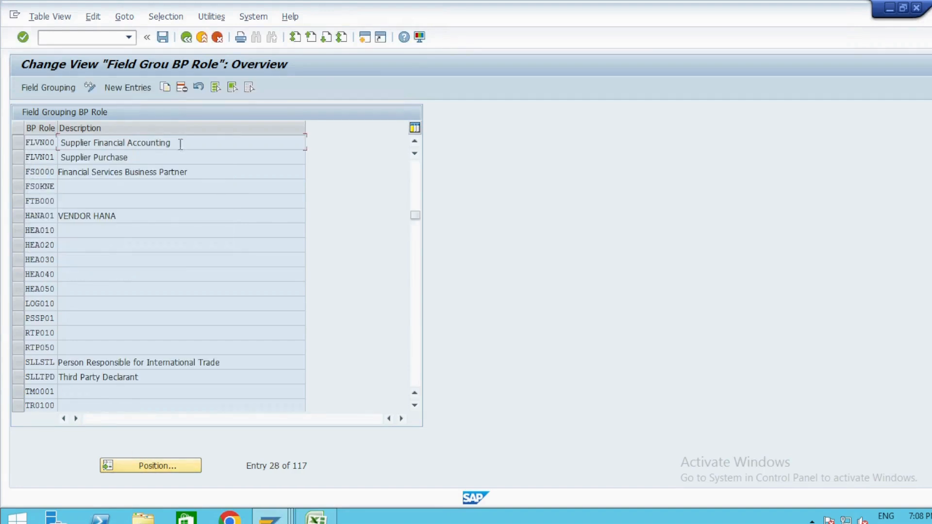
pyautogui.moveTo(180, 144); pyautogui.dragTo(41, 143)
pyautogui.doubleClick(41, 144)
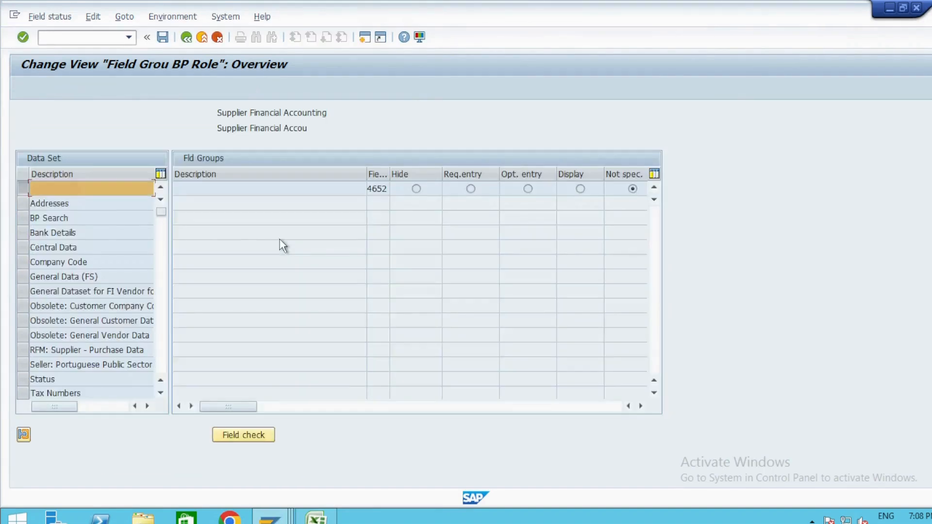
# - Compare the Addresses data set with the organization screen, and view the BP Search and Bank Details field groups
pyautogui.click(53, 204)
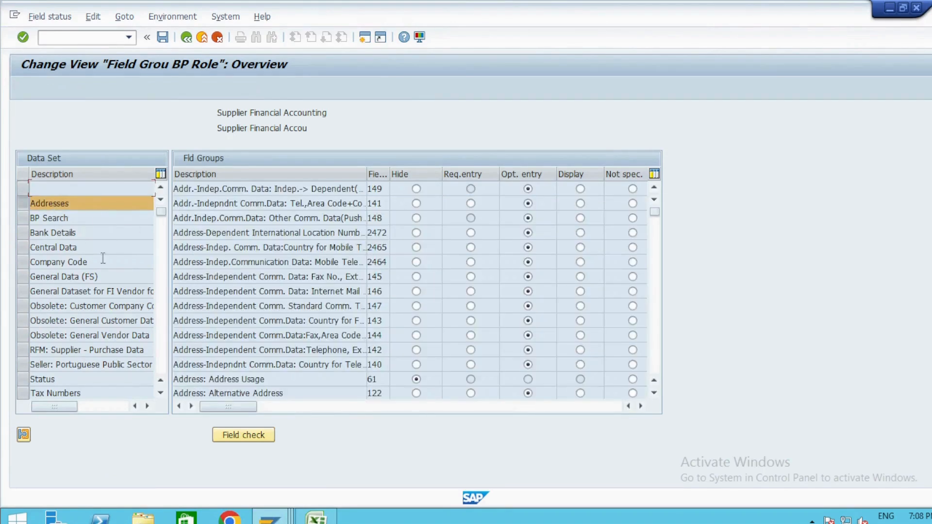
pyautogui.hotkey('alt', 'Tab')
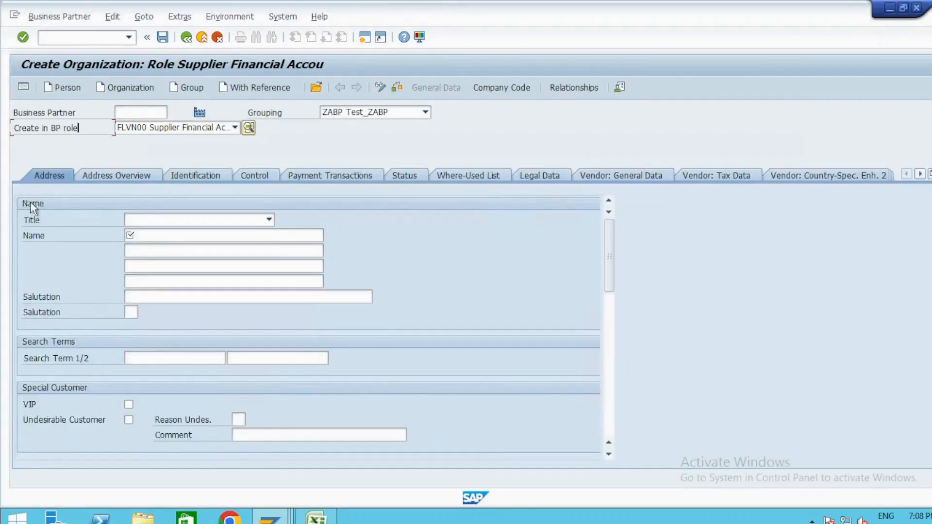
pyautogui.hotkey('alt', 'Tab')
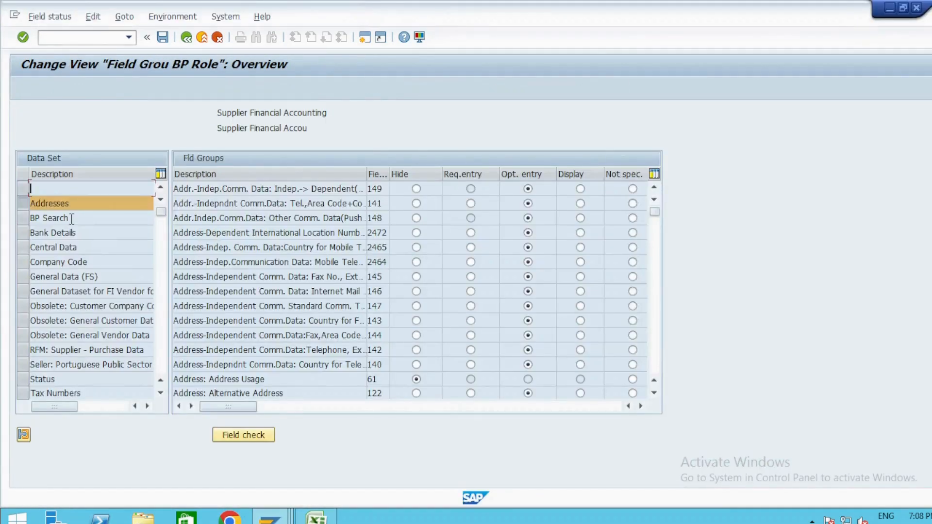
pyautogui.click(71, 220)
pyautogui.click(81, 237)
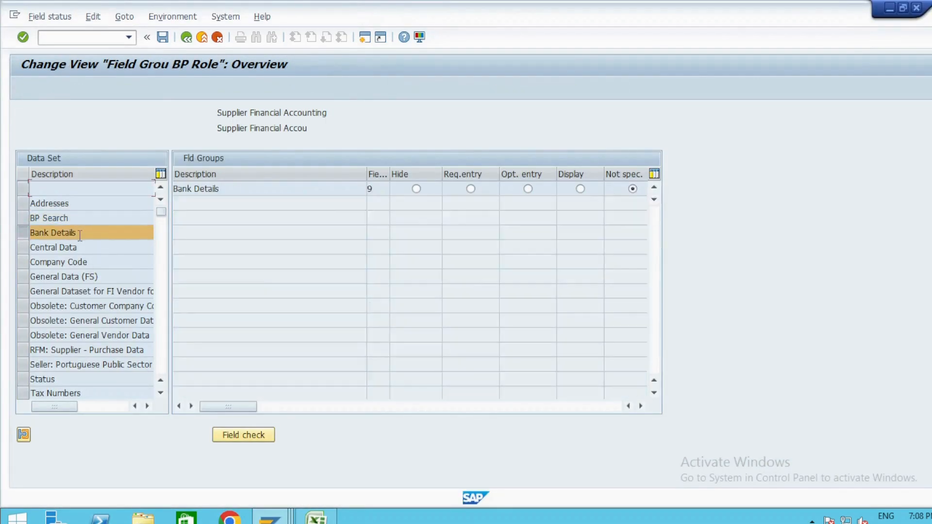
# - Return to the organization being created and view the full list of its data sections
pyautogui.hotkey('alt', 'Tab')
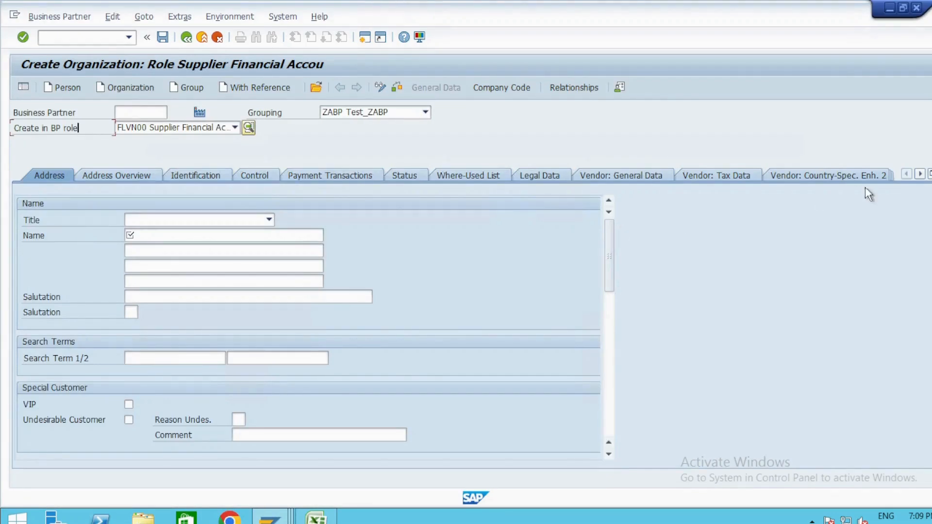
pyautogui.click(929, 174)
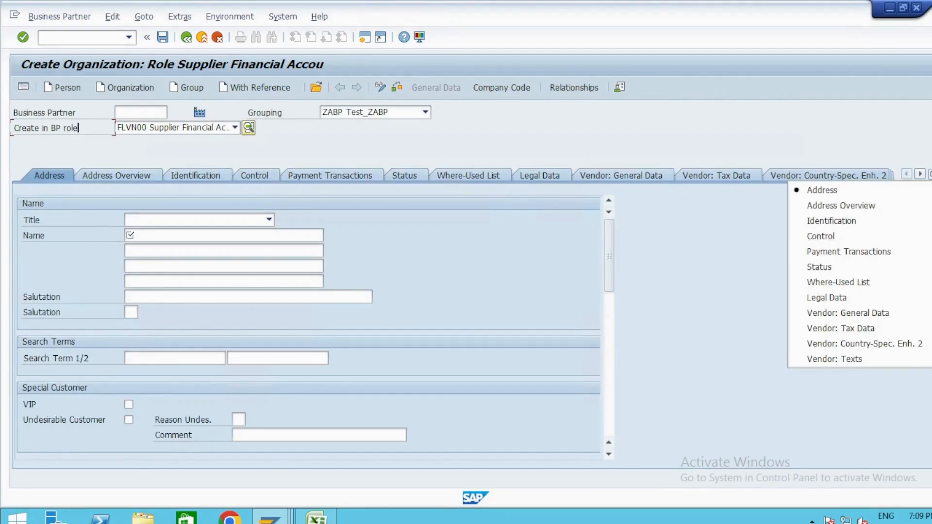
pyautogui.click(714, 302)
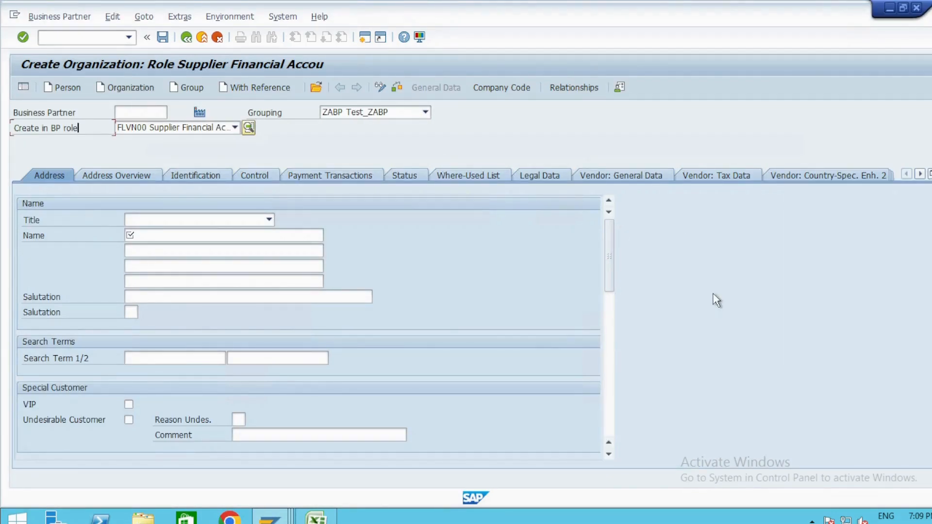
# - Compare the Central Data, Company Code and General Data (FS) data sets with the organization screen, and look through the full data set list
pyautogui.hotkey('alt', 'Tab')
pyautogui.click(63, 248)
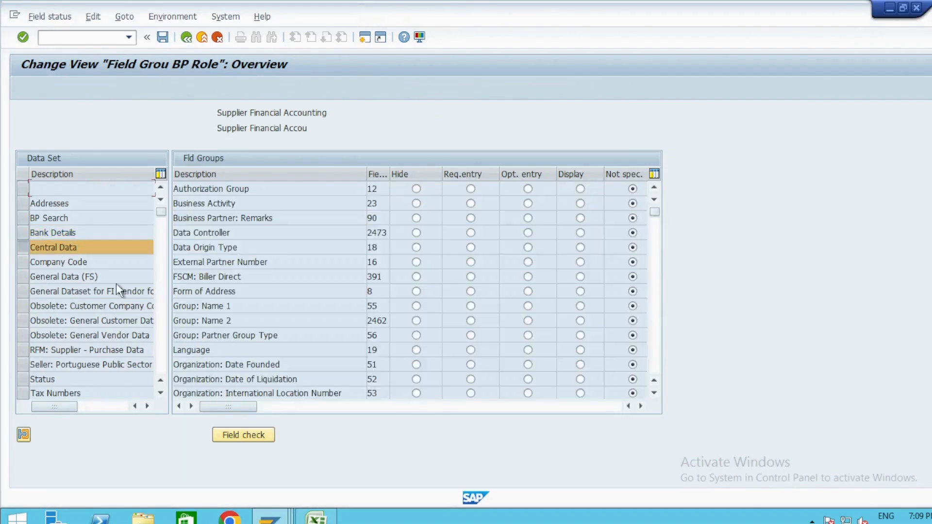
pyautogui.hotkey('alt', 'Tab')
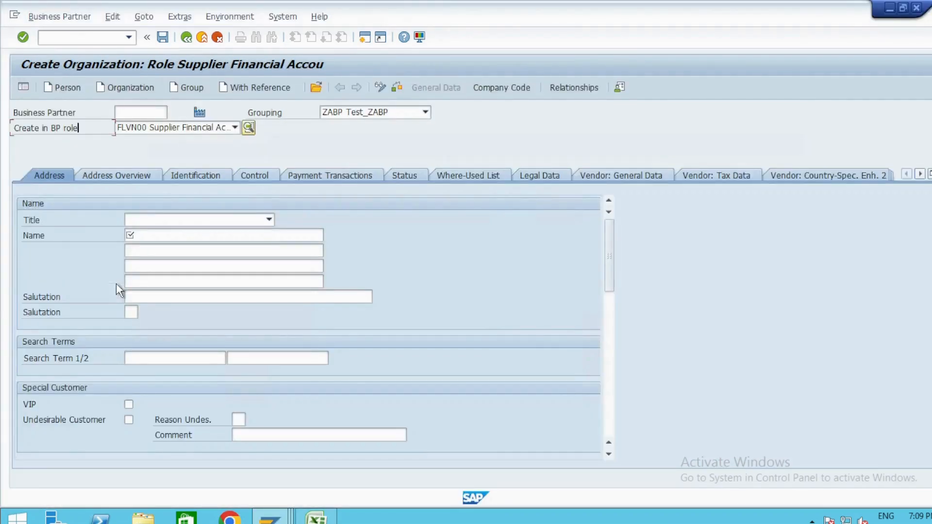
pyautogui.hotkey('alt', 'Tab')
pyautogui.click(82, 262)
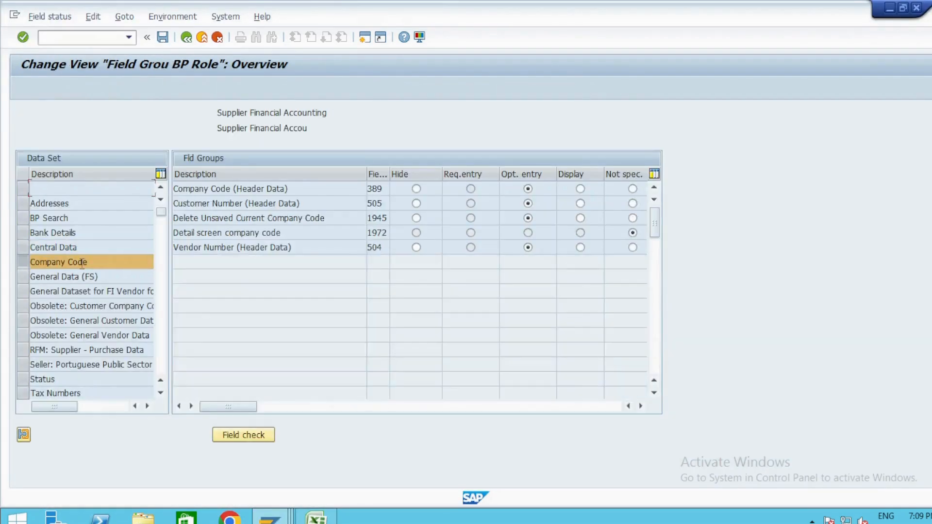
pyautogui.click(57, 277)
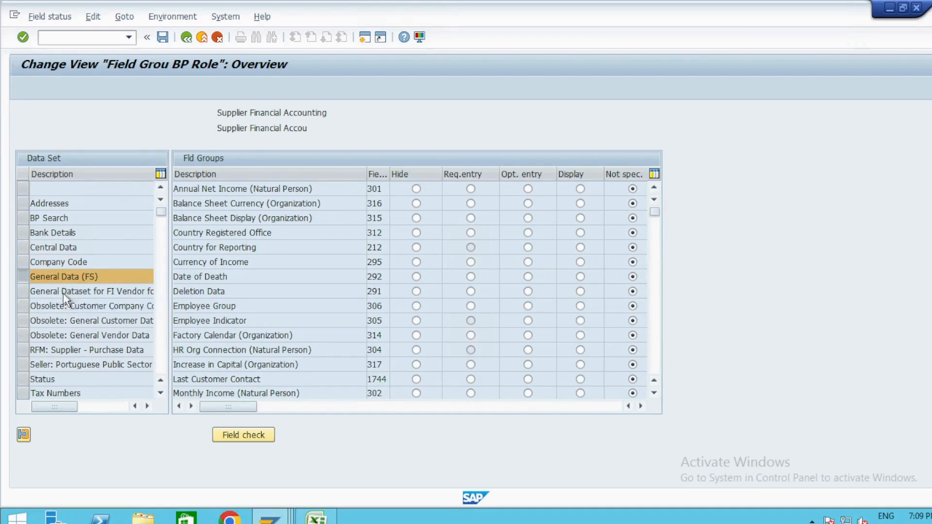
pyautogui.scroll(-5, 72, 303)
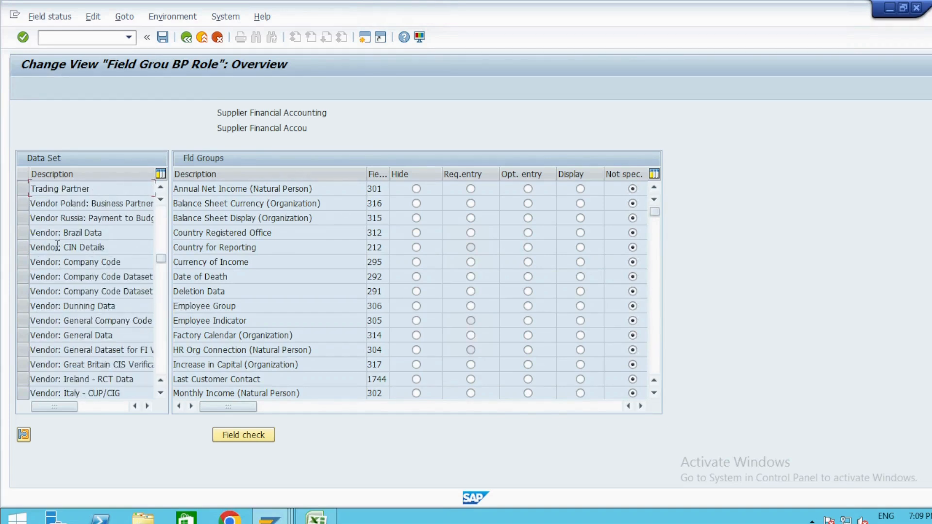
pyautogui.scroll(-11, 72, 286)
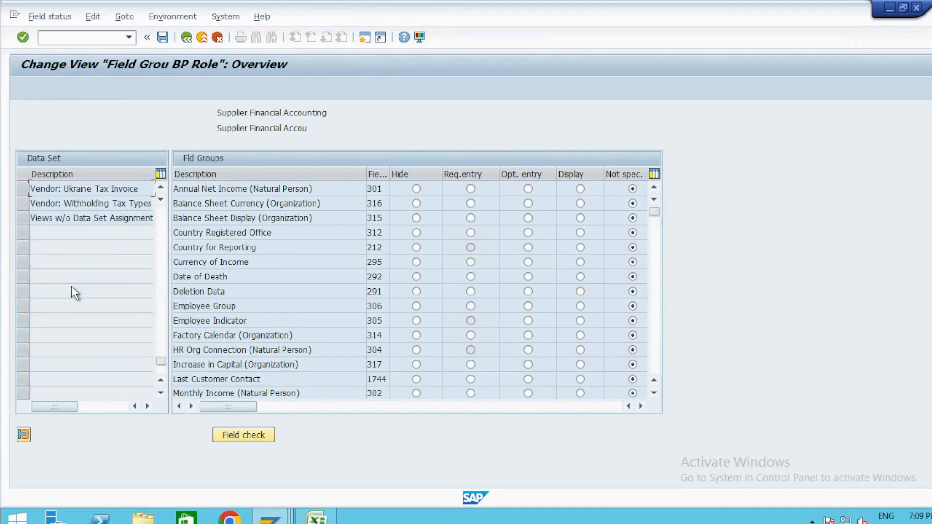
pyautogui.scroll(6, 71, 286)
pyautogui.scroll(10, 71, 286)
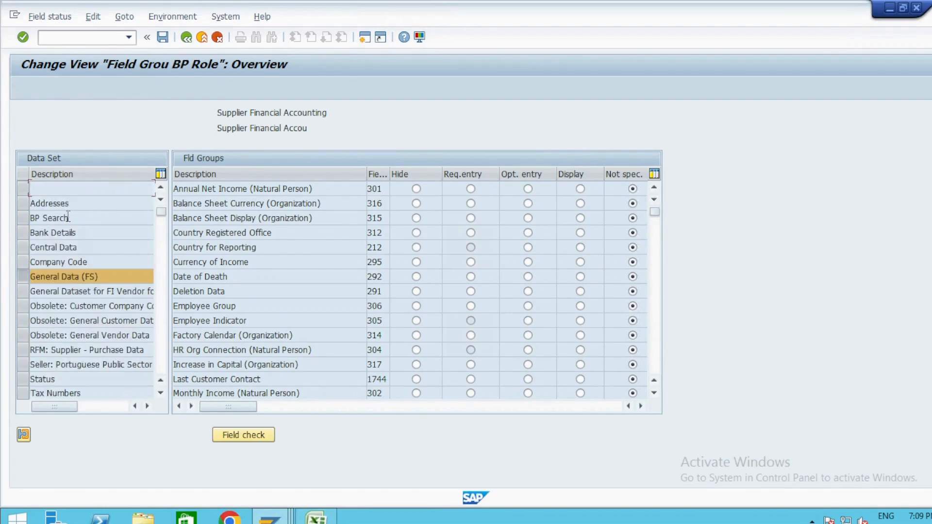
# - Examine the Addresses field groups of Supplier Financial Accounting and their hide, required, optional and display attributes
pyautogui.click(67, 203)
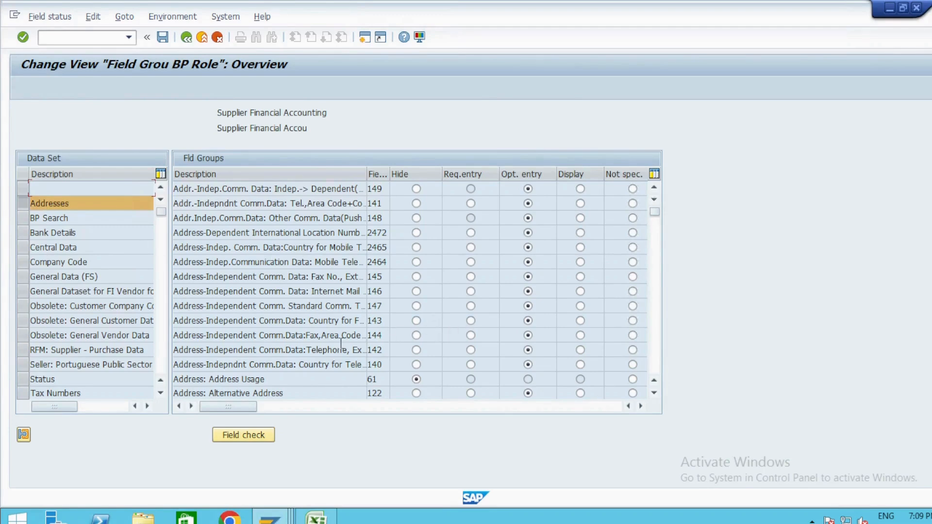
pyautogui.scroll(-2, 341, 344)
pyautogui.scroll(-2, 345, 351)
pyautogui.scroll(4, 346, 351)
pyautogui.scroll(-1, 418, 369)
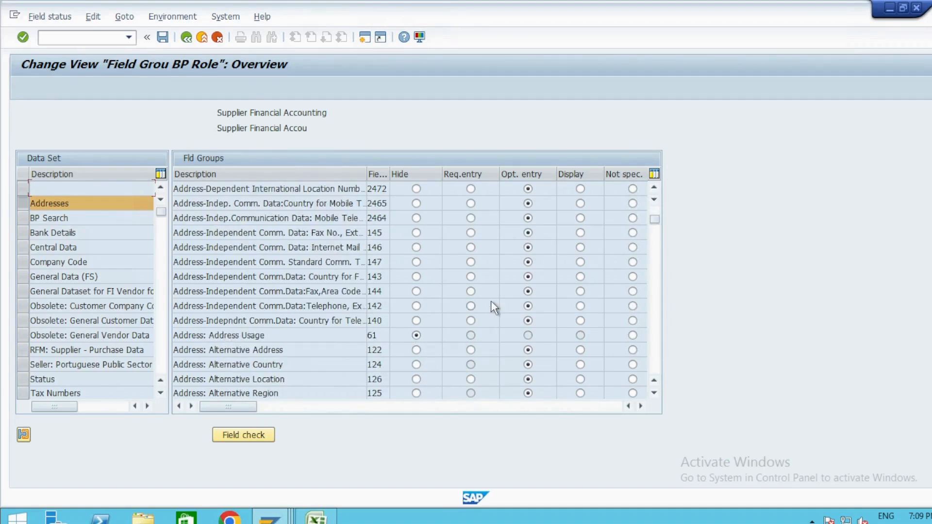
pyautogui.scroll(1, 491, 305)
pyautogui.scroll(-15, 491, 306)
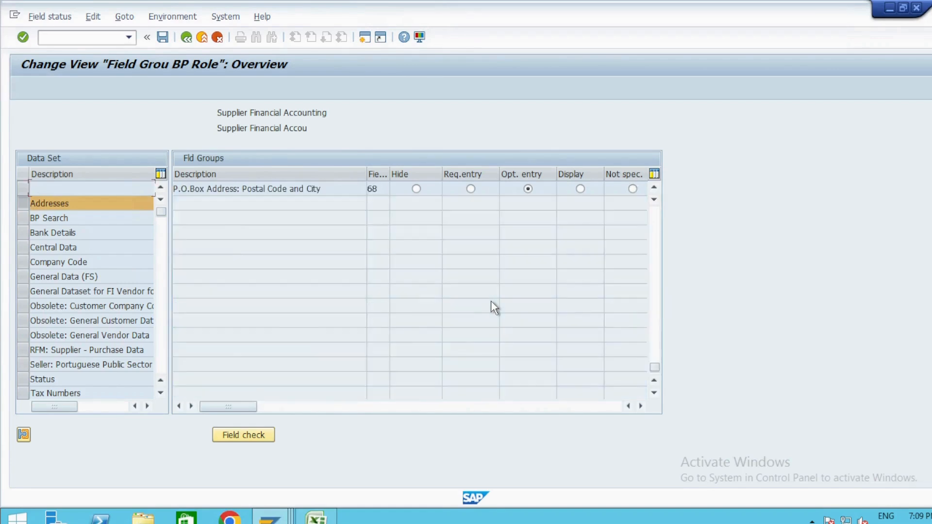
pyautogui.scroll(15, 491, 302)
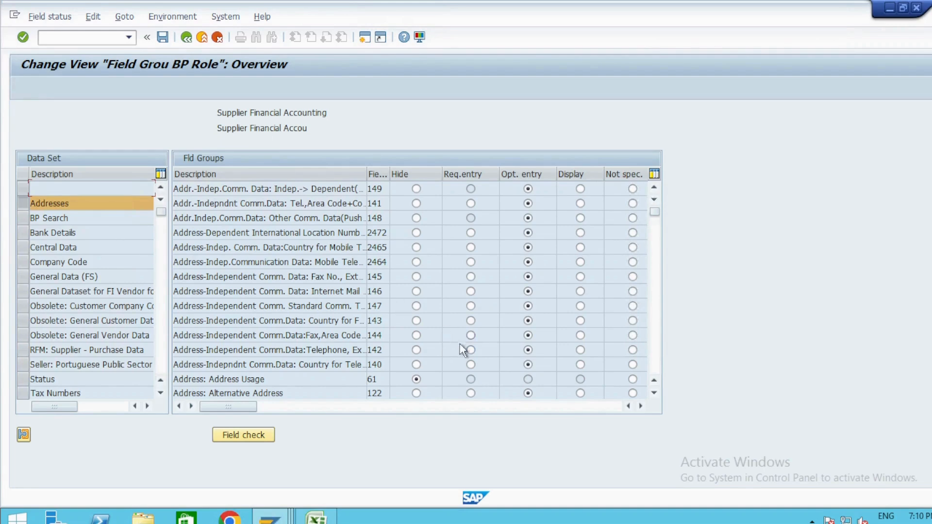
# - Save the Addresses field attributes in the customizing request and check the Country/Reg. field of the organization being created
pyautogui.scroll(-5, 465, 354)
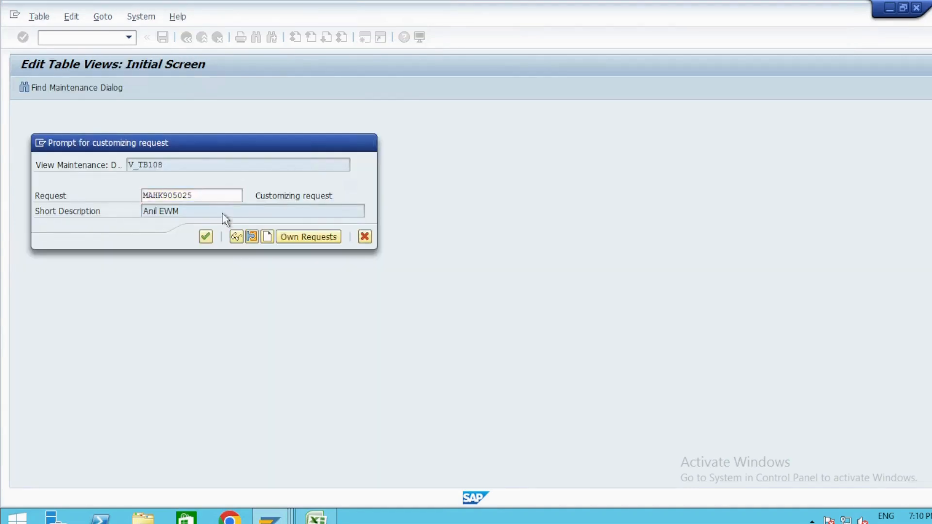
pyautogui.press('Return')
pyautogui.hotkey('alt', 'Tab')
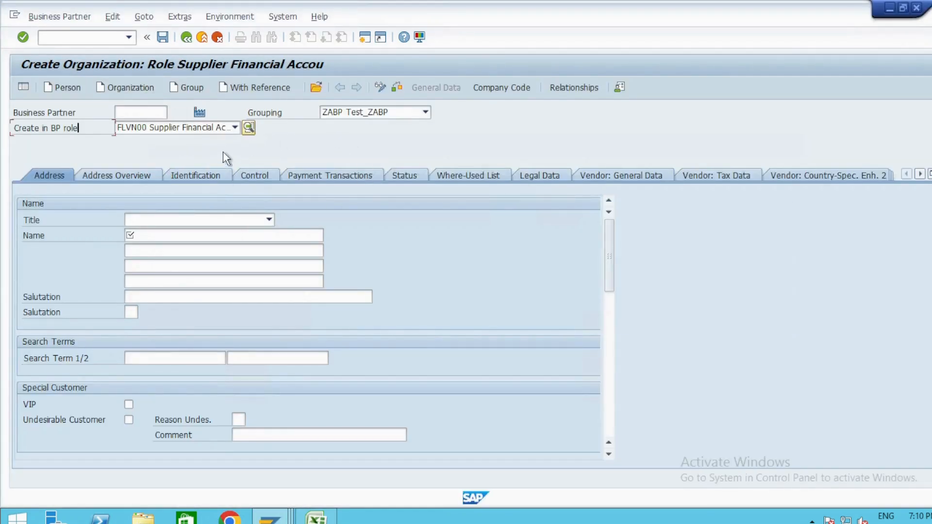
pyautogui.press('Return')
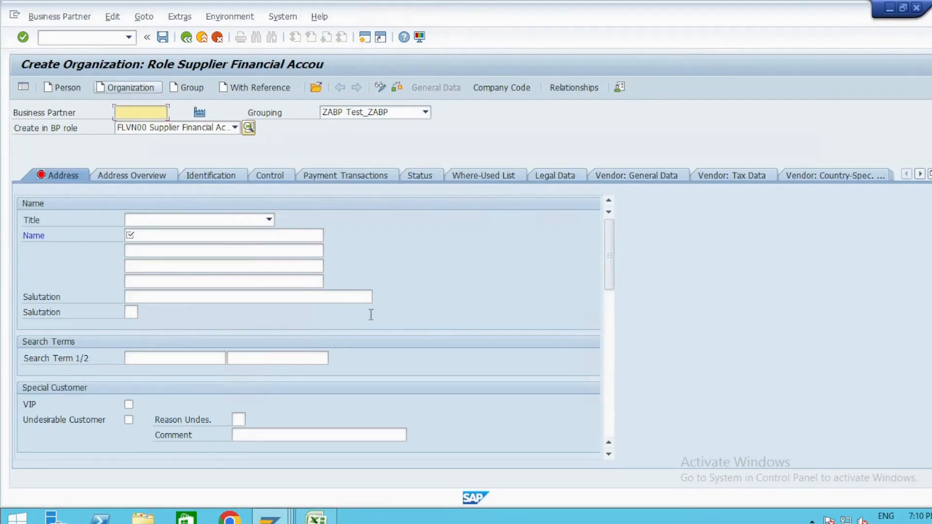
pyautogui.scroll(-1, 613, 333)
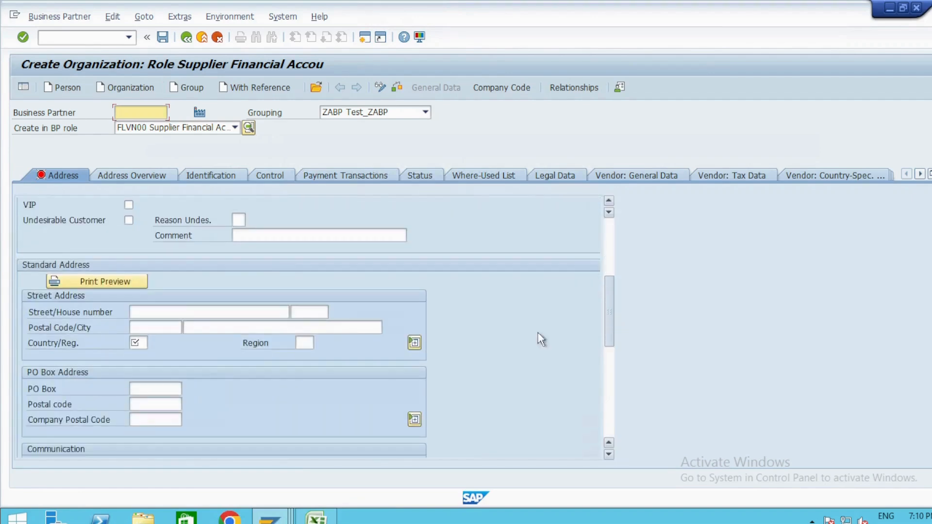
pyautogui.click(139, 344)
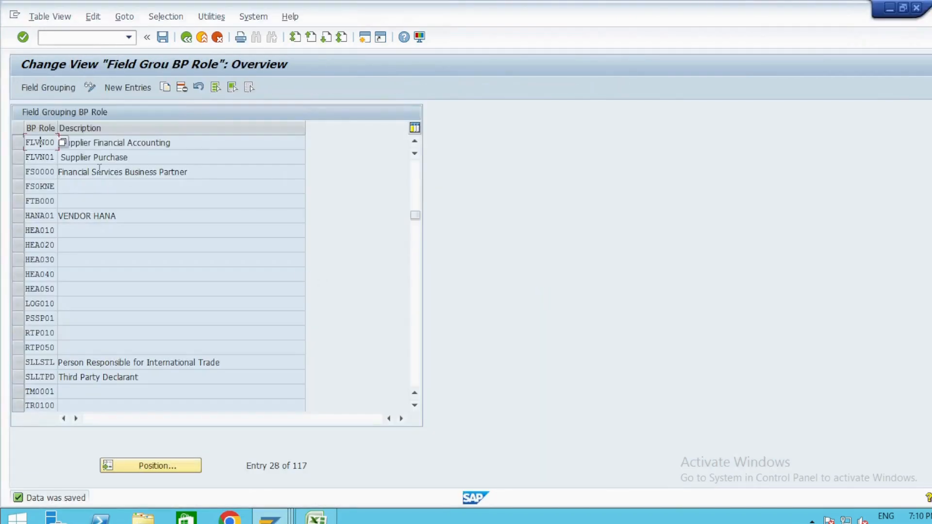
# - Remove the required-entry attribute from Address: Country (69) for FLVN00, save it, and recheck Country/Reg. on the organization screen
pyautogui.doubleClick(41, 143)
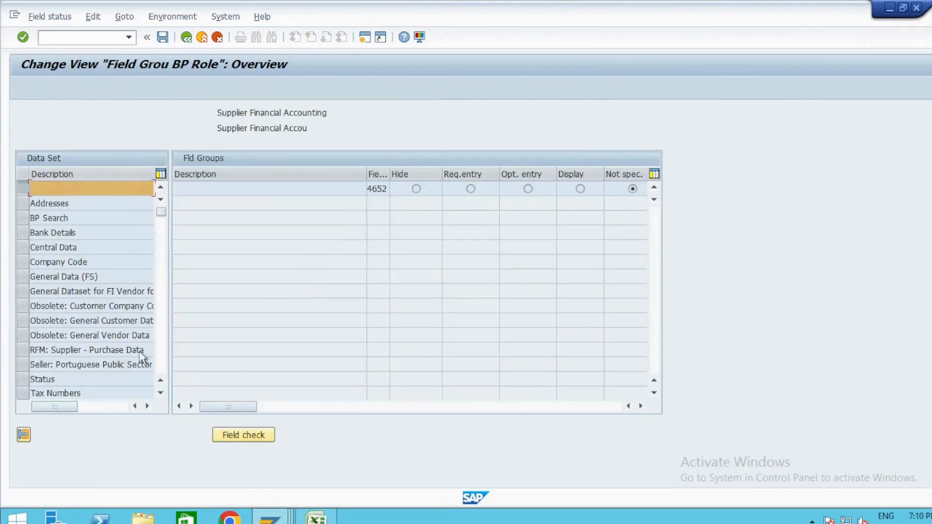
pyautogui.click(54, 203)
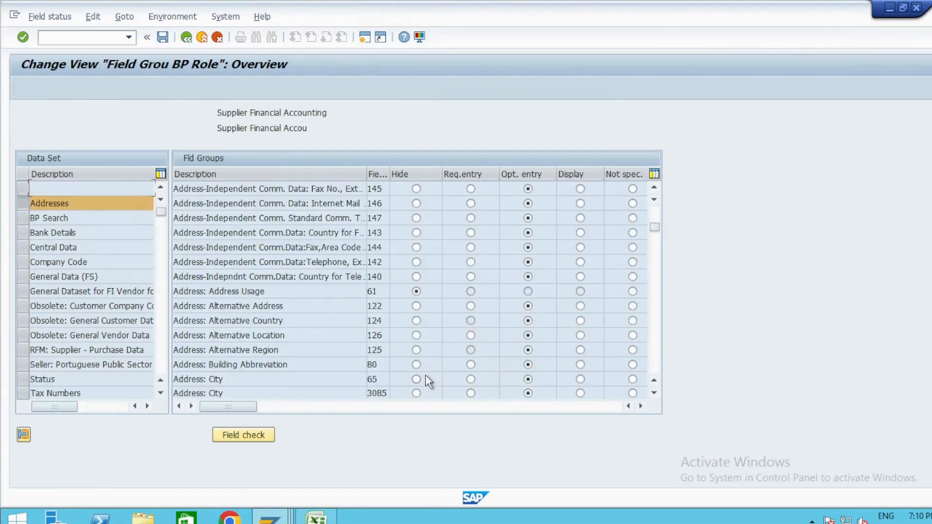
pyautogui.scroll(-5, 426, 374)
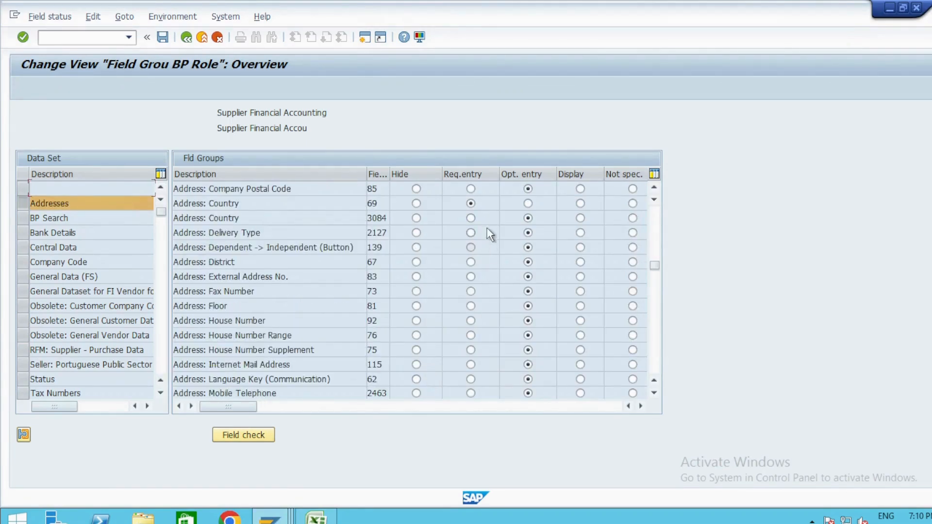
pyautogui.click(163, 37)
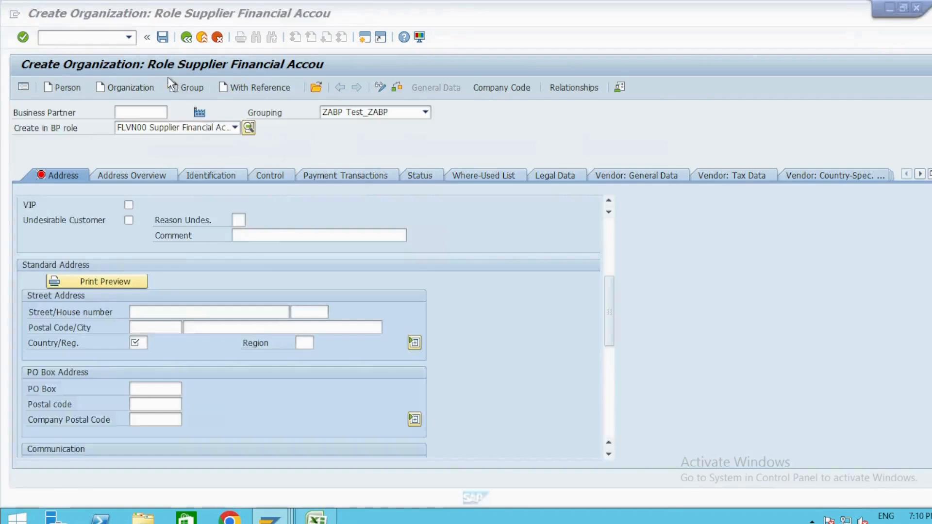
pyautogui.click(133, 112)
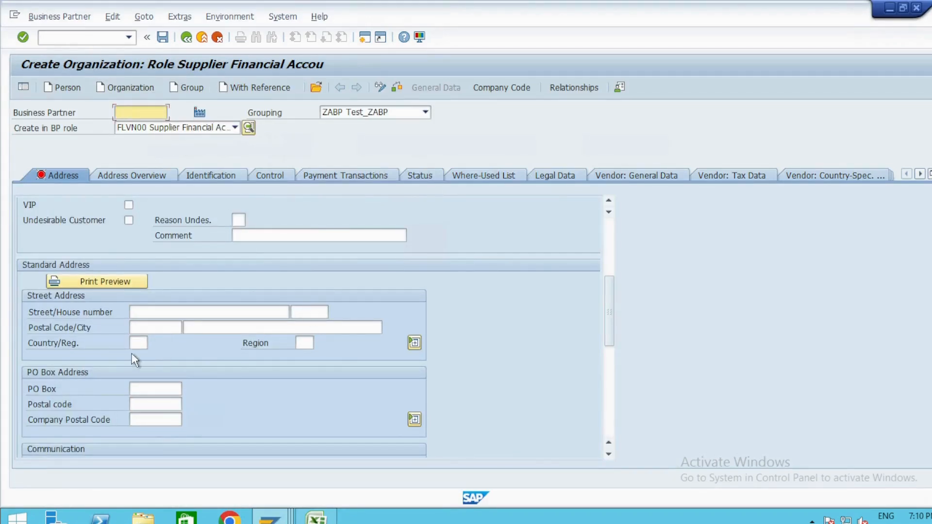
# - Switch the organization being created to BP role FLVN01 Supplier Purchase and go to its Postal Code field
pyautogui.click(235, 127)
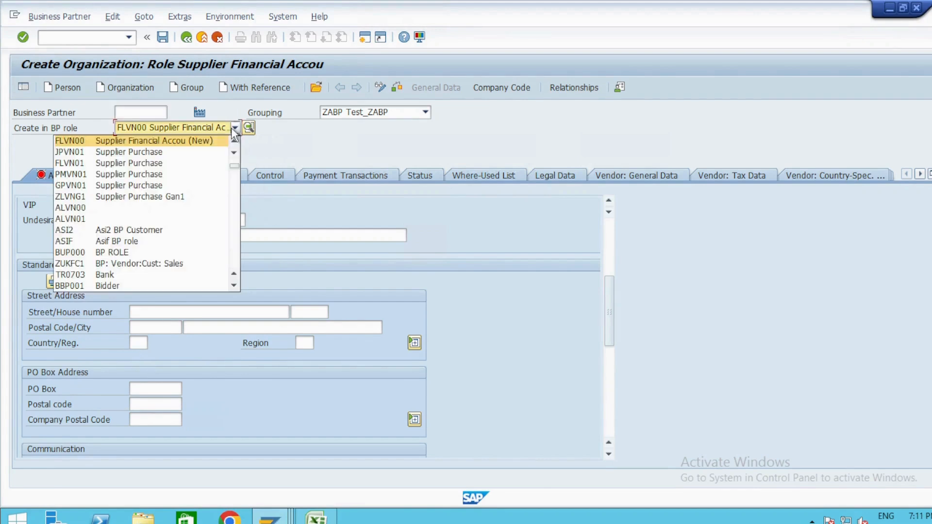
pyautogui.click(186, 161)
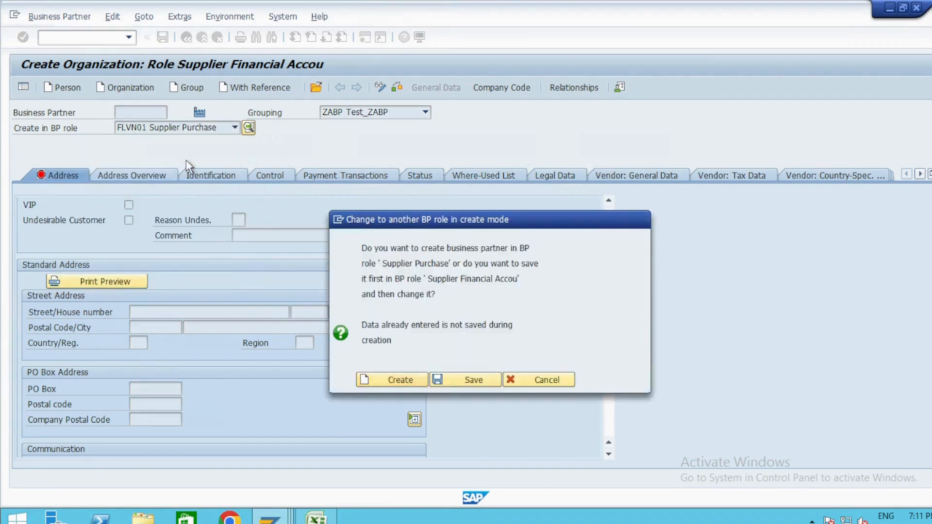
pyautogui.press('Return')
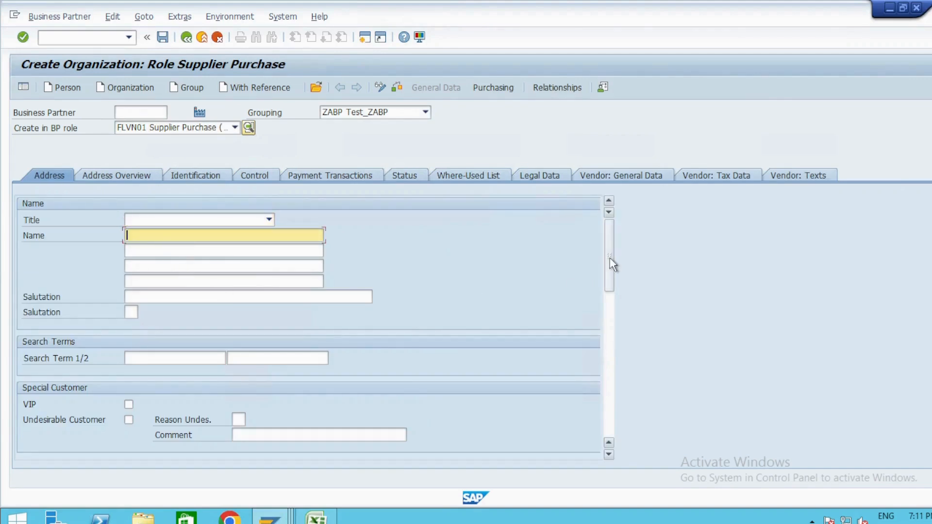
pyautogui.moveTo(610, 265); pyautogui.dragTo(607, 330)
pyautogui.click(150, 267)
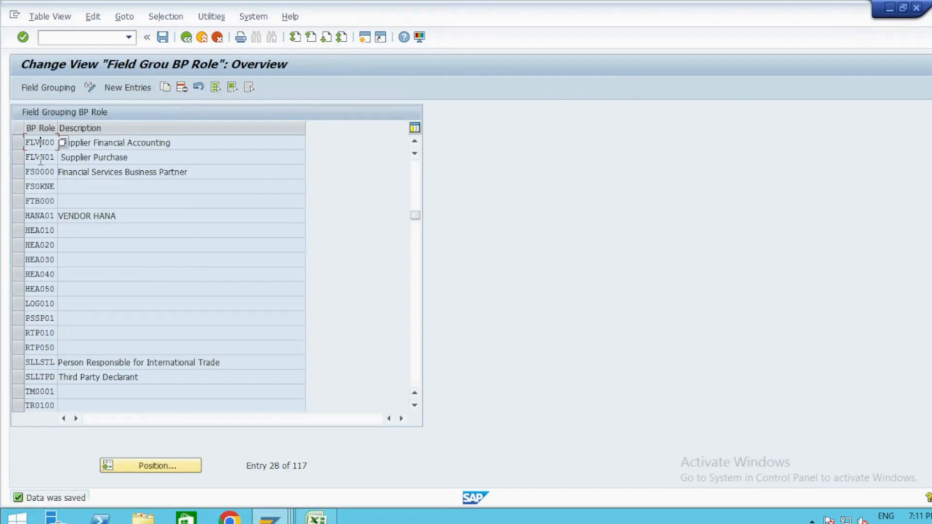
# - In the Addresses data set of BP role FLVN01, set Address: Postal Code (66) to required entry and save
pyautogui.doubleClick(41, 158)
pyautogui.scroll(-6, 305, 316)
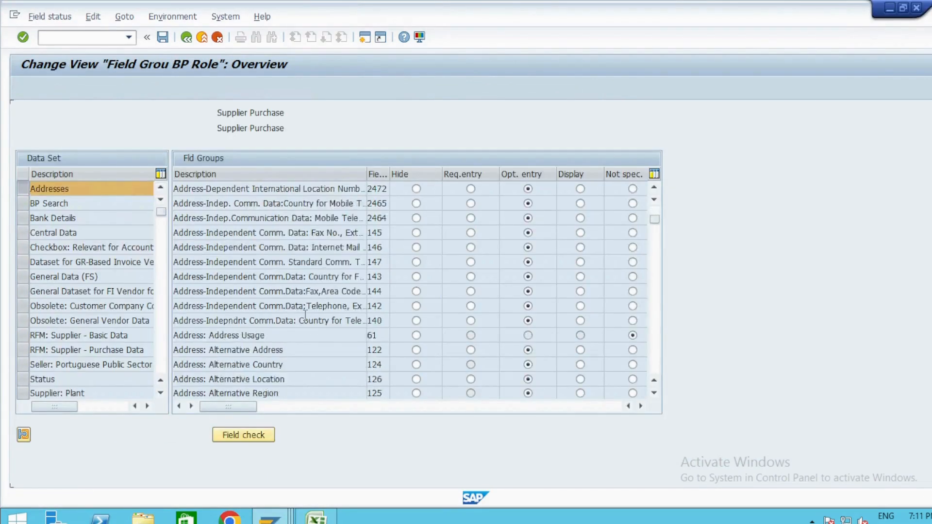
pyautogui.scroll(-2, 270, 322)
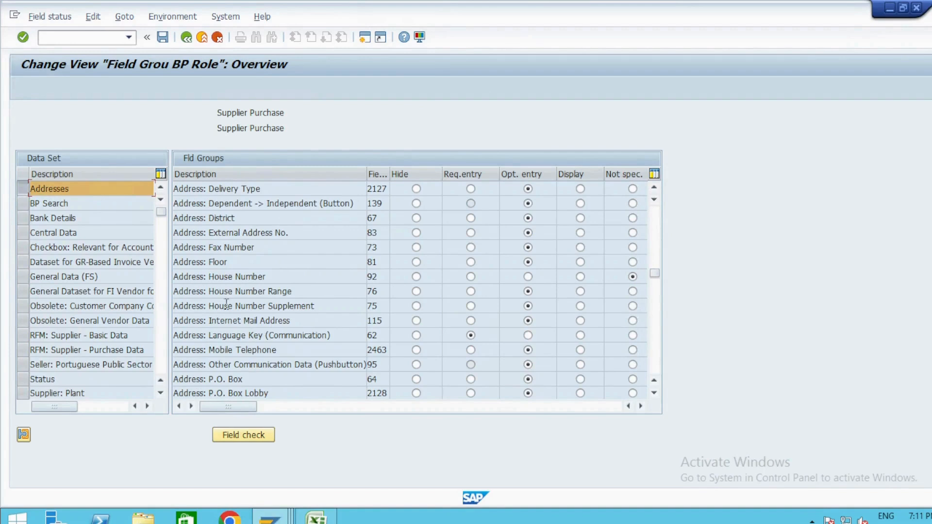
pyautogui.scroll(-3, 295, 270)
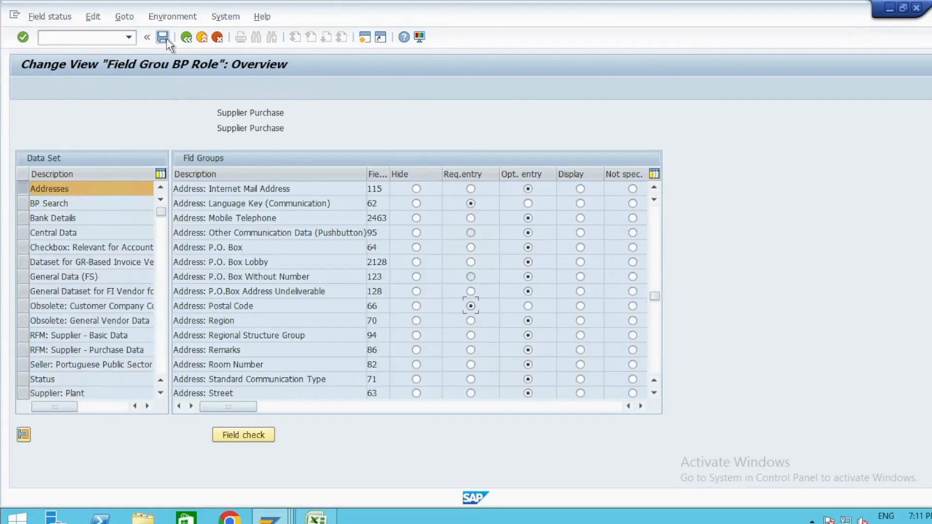
pyautogui.click(162, 36)
# - Return to the Supplier Purchase organization, refresh it, and check whether Postal Code is mandatory in the street address
pyautogui.hotkey('alt', 't')
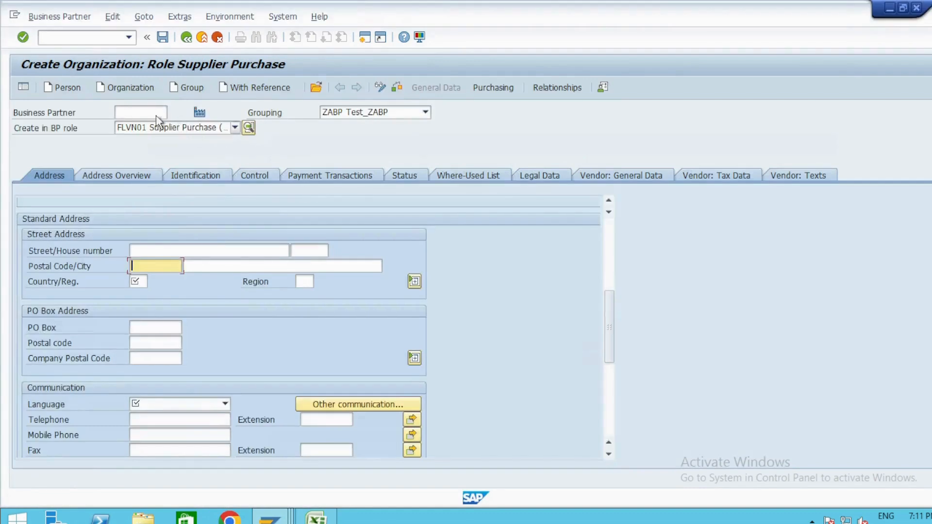
pyautogui.press('Return')
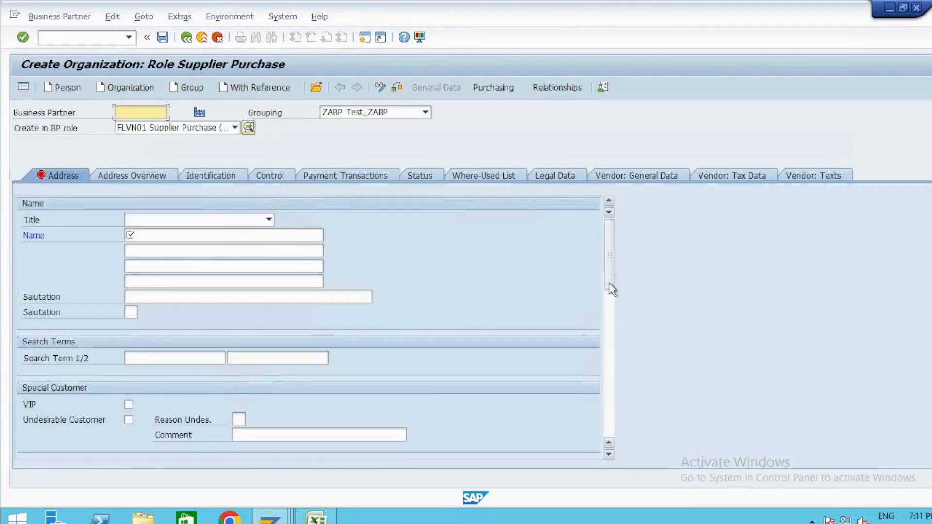
pyautogui.moveTo(610, 284); pyautogui.dragTo(615, 358)
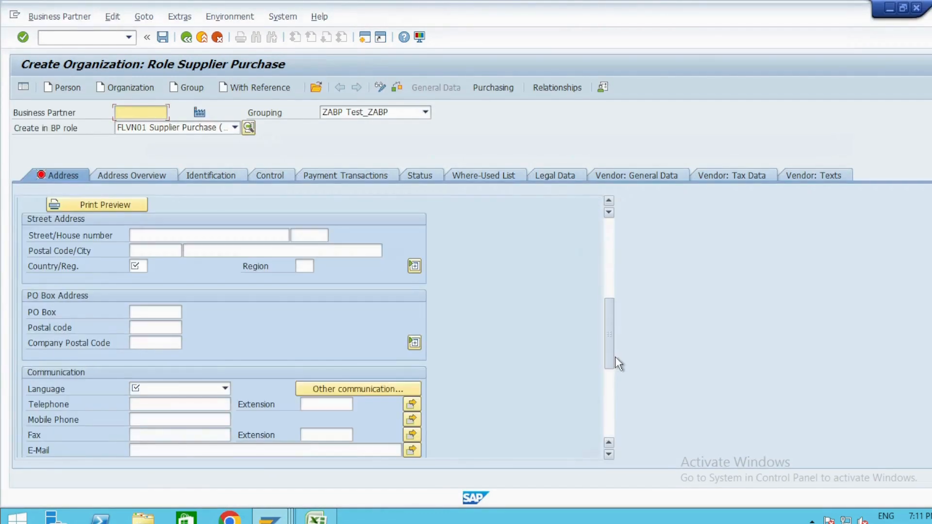
pyautogui.click(155, 251)
pyautogui.press('Return')
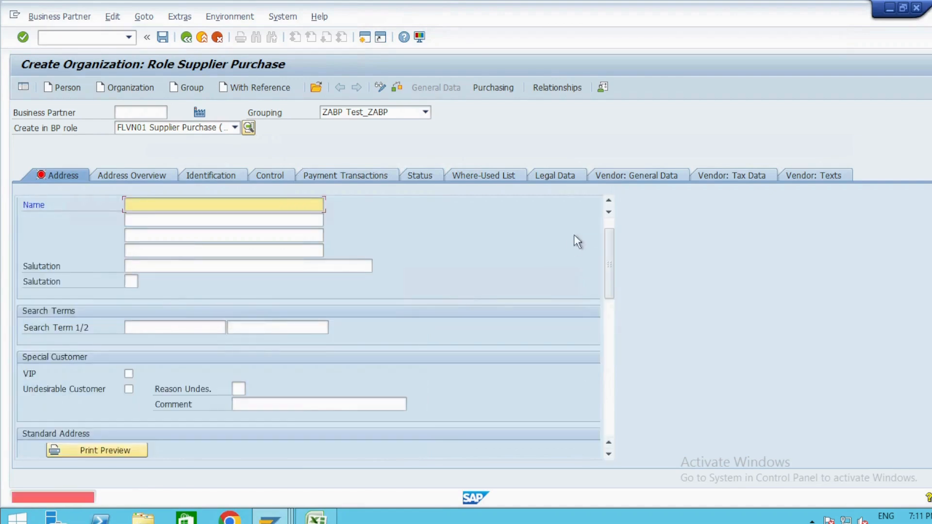
pyautogui.moveTo(613, 255); pyautogui.dragTo(614, 346)
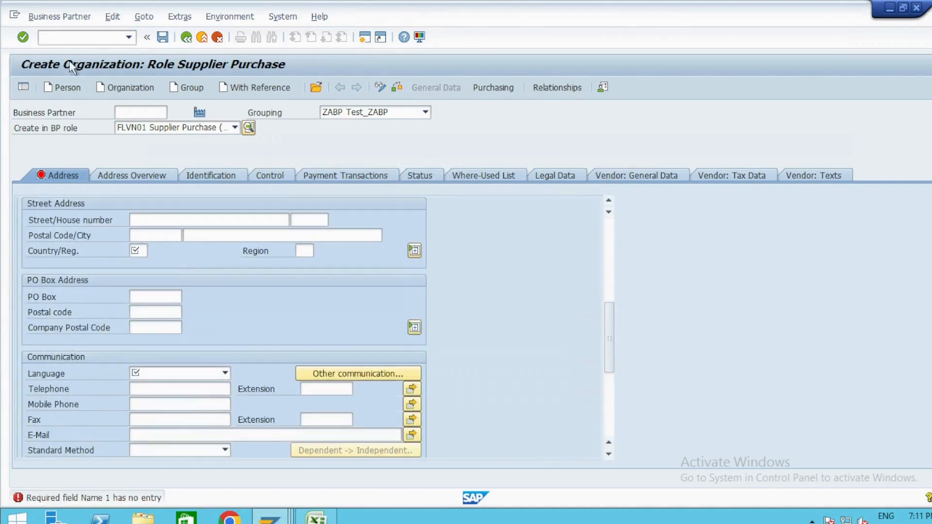
# - Restart the BP transaction and begin creating a new organization in BP role FLVN01 Supplier Purchase
pyautogui.click(83, 41)
pyautogui.write('/nbp')
pyautogui.press('Return')
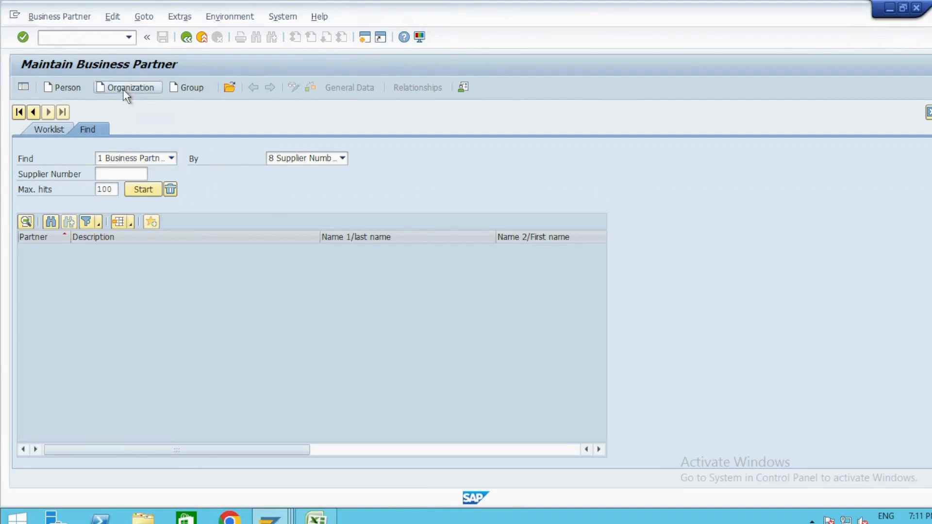
pyautogui.click(126, 90)
pyautogui.click(236, 128)
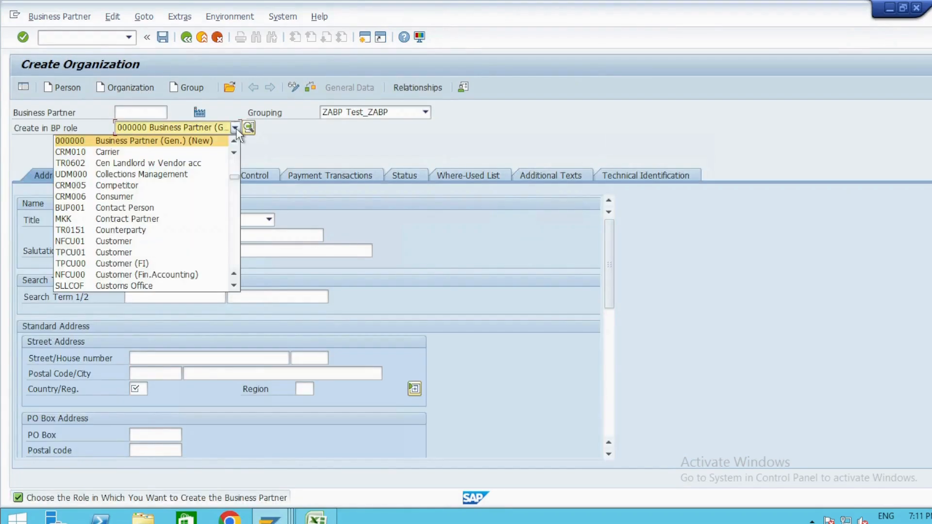
pyautogui.press('f')
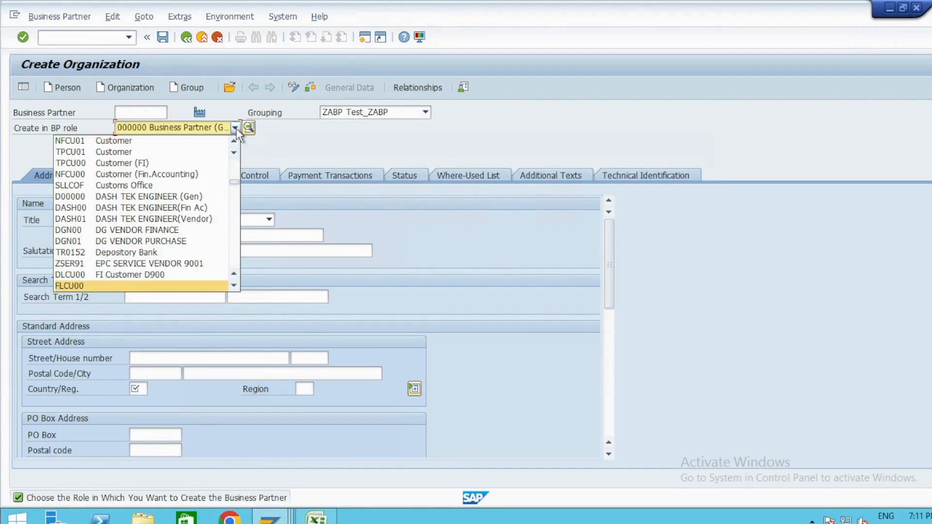
pyautogui.press('v')
pyautogui.click(143, 164)
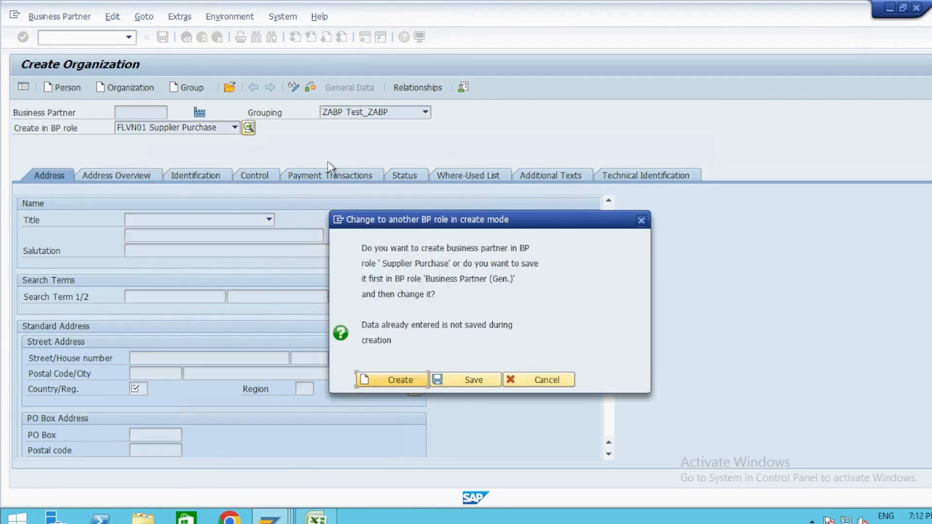
pyautogui.click(407, 380)
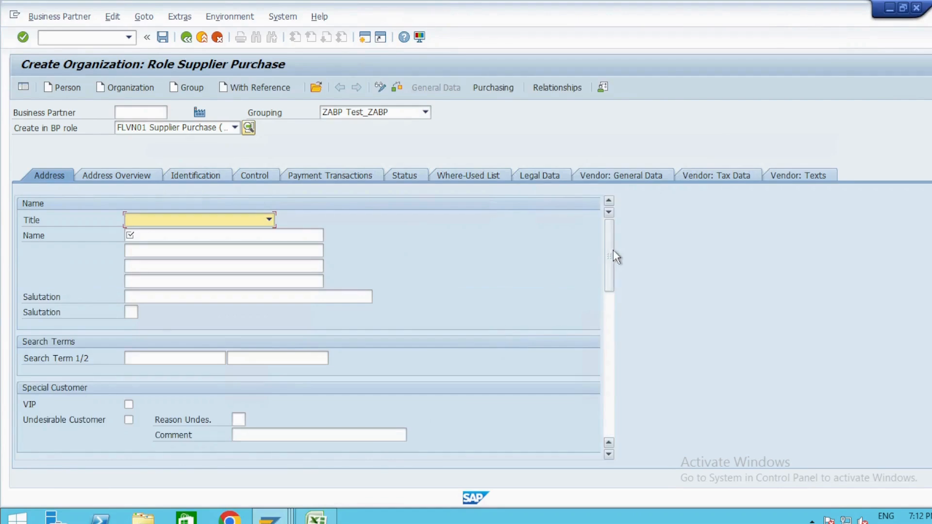
# - Check whether Postal Code is mandatory in the street address of the new organization, then return to its main address data
pyautogui.moveTo(613, 249); pyautogui.dragTo(616, 326)
pyautogui.click(165, 251)
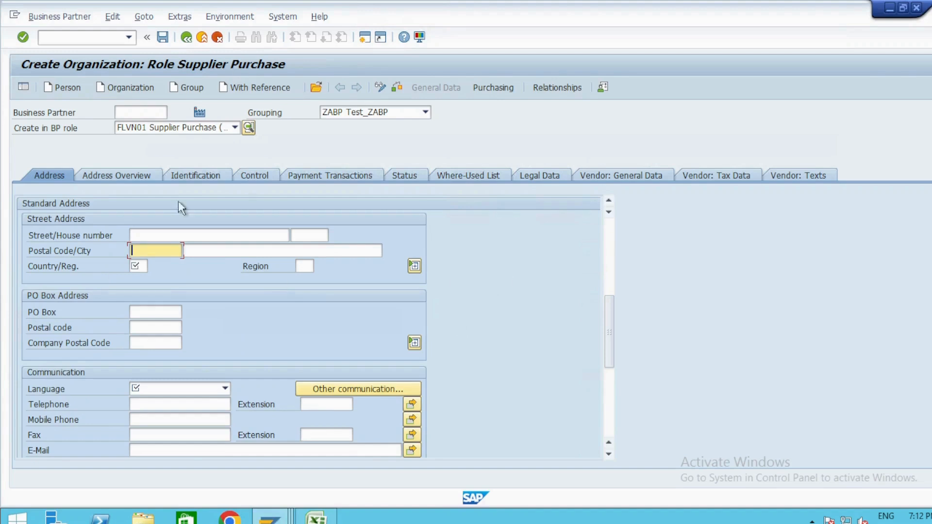
pyautogui.click(307, 117)
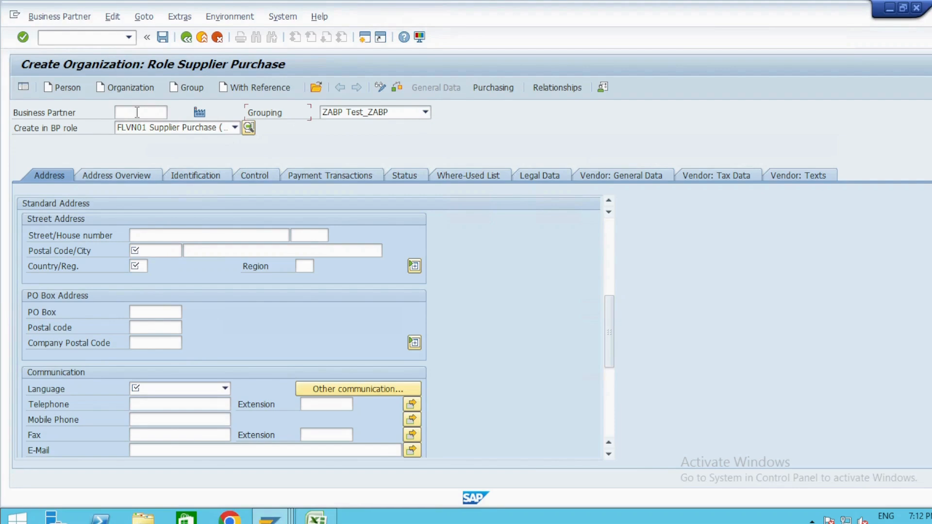
pyautogui.click(99, 129)
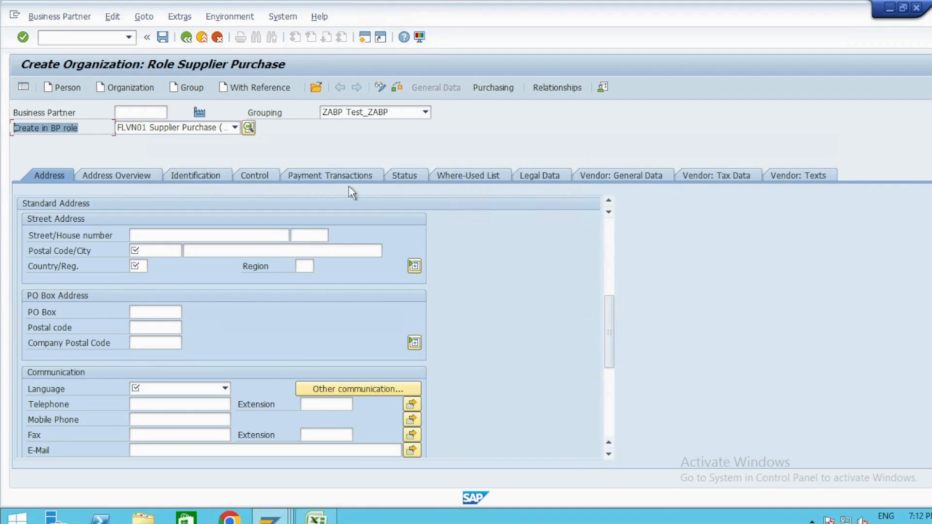
pyautogui.click(123, 179)
pyautogui.click(52, 172)
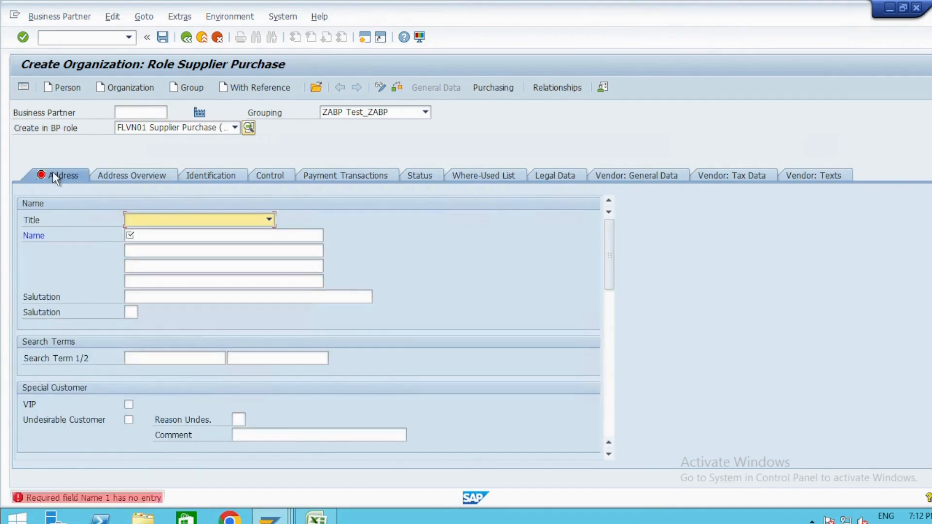